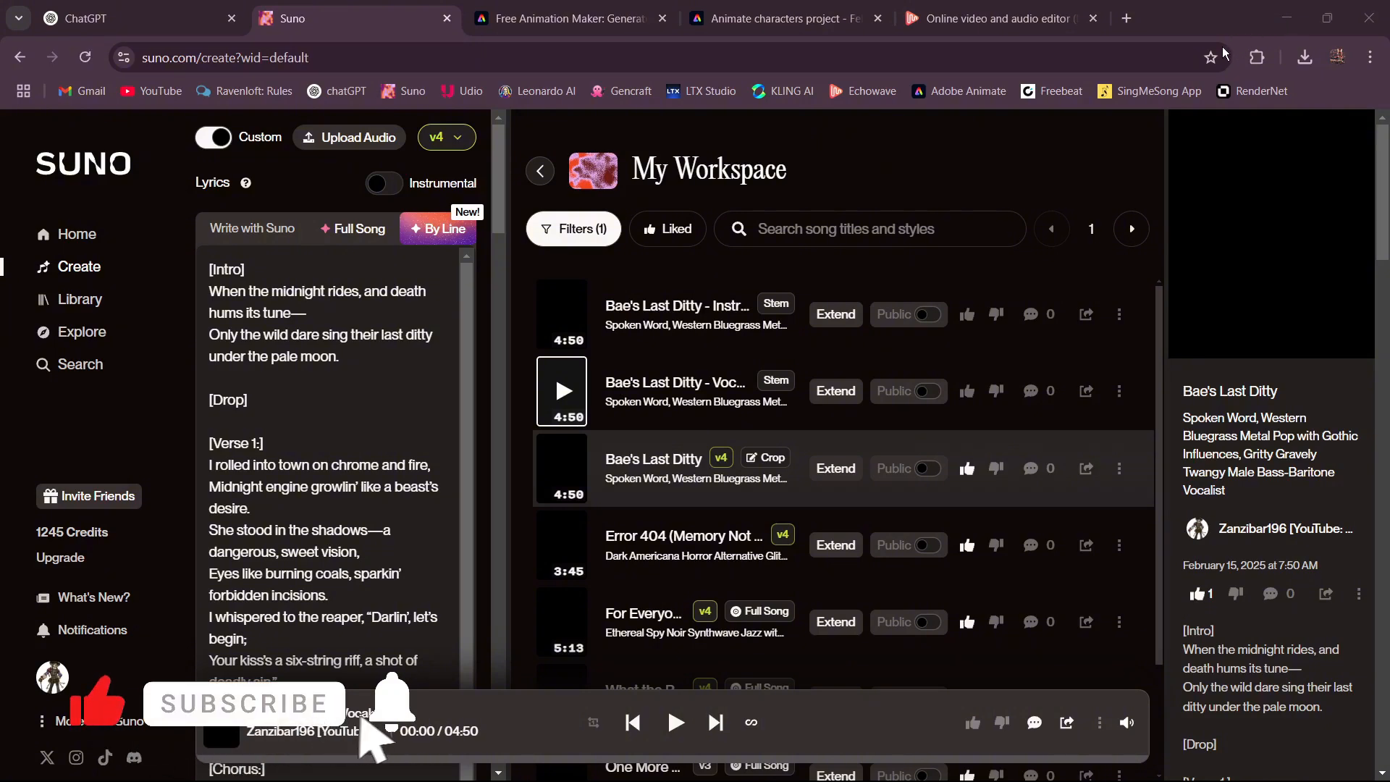
Step: Leave the browser and video editor and launch GIMP
{"action": "key", "text": "alt+Tab"}
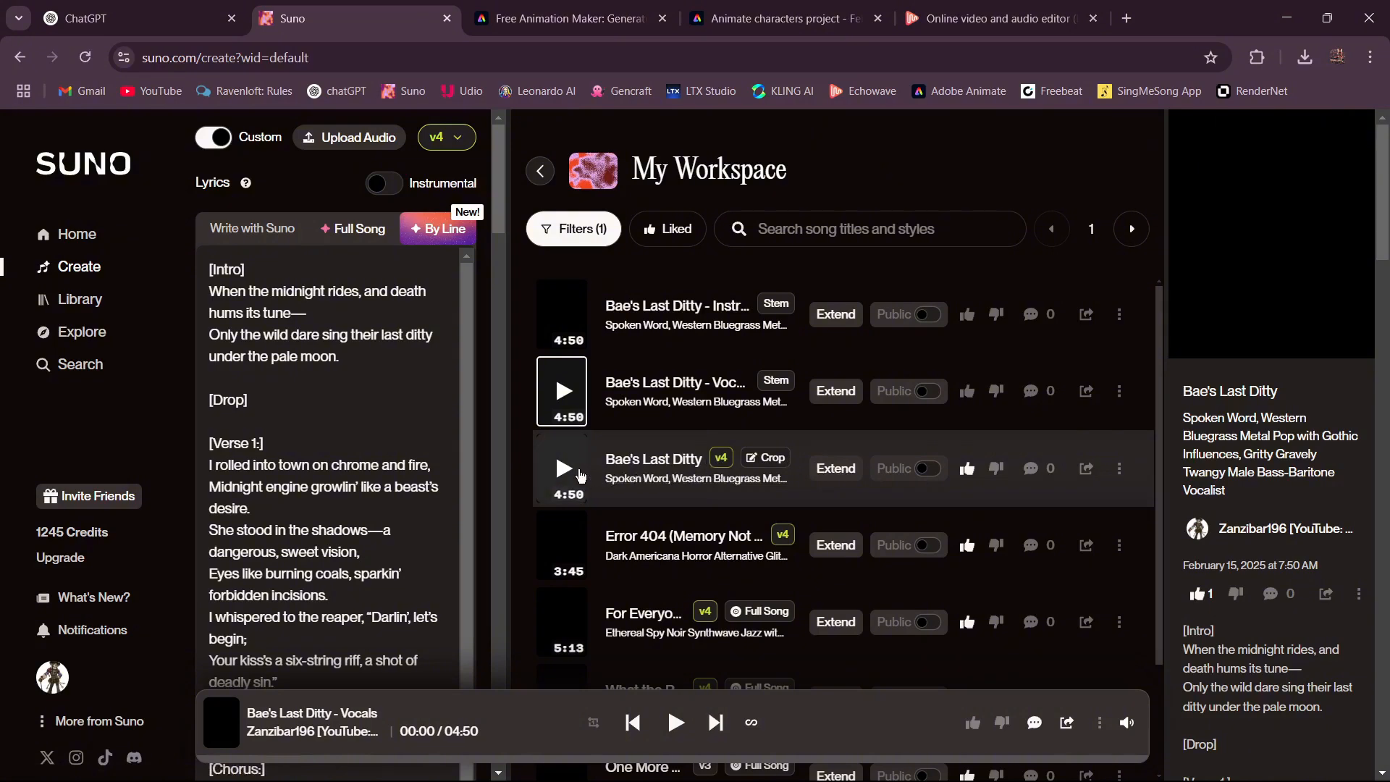
{"action": "left_click", "coordinate": [1287, 18]}
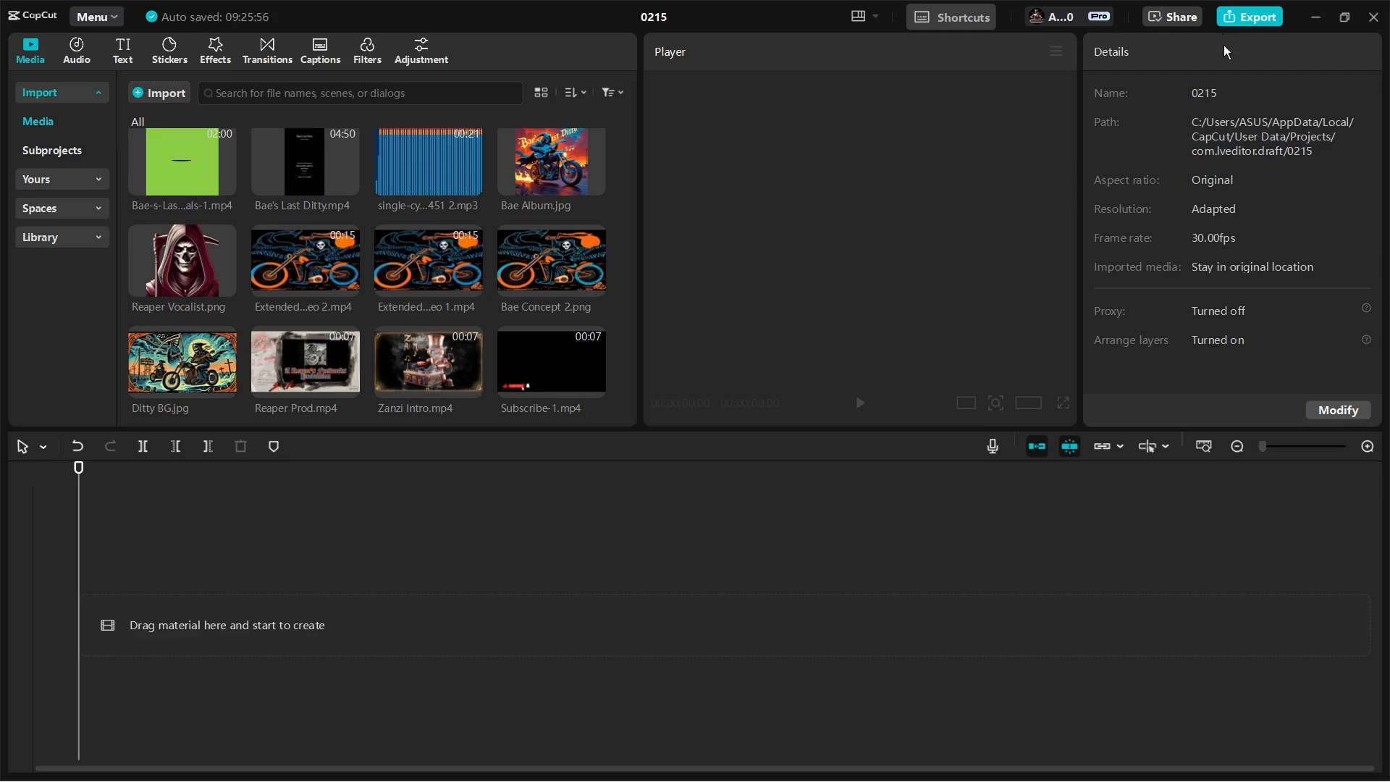
{"action": "key", "text": "super+d"}
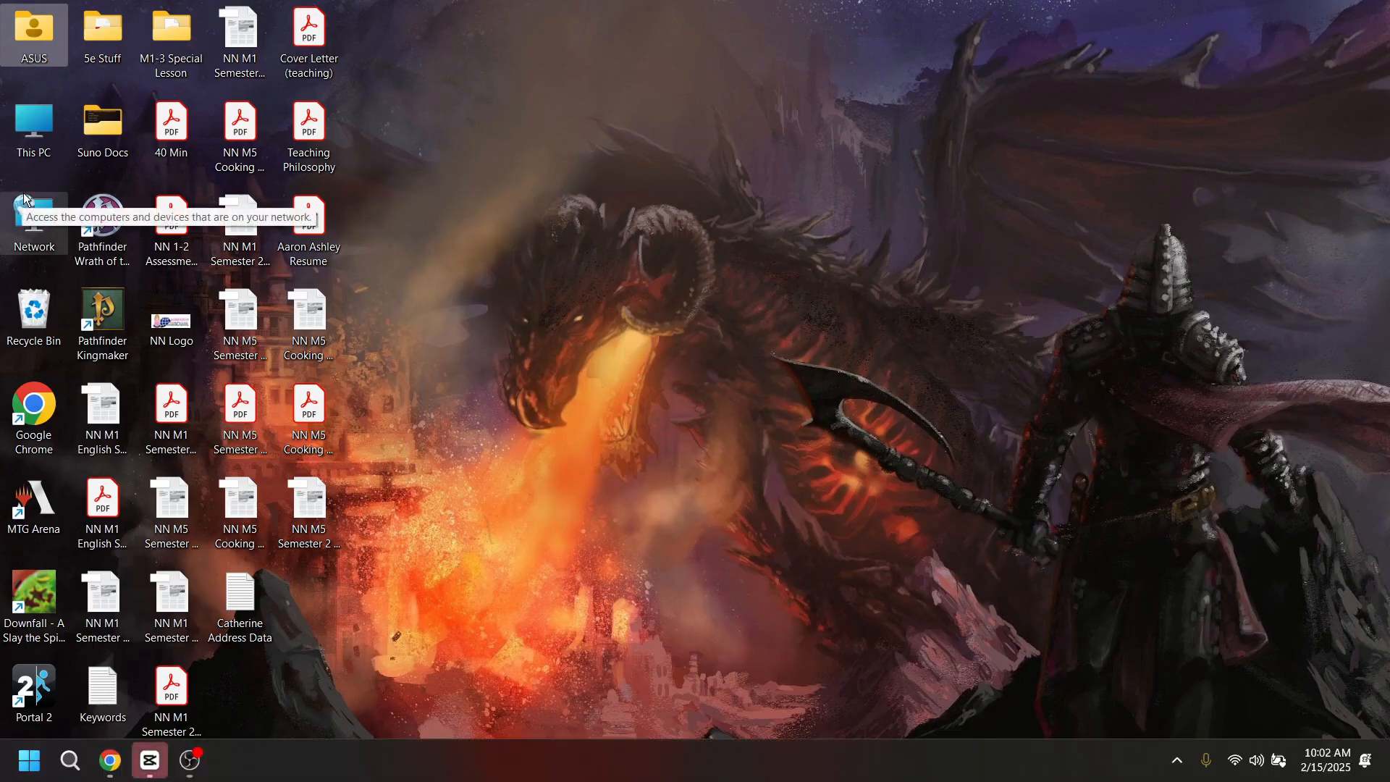
{"action": "key", "text": "super"}
{"action": "type", "text": "gimp"}
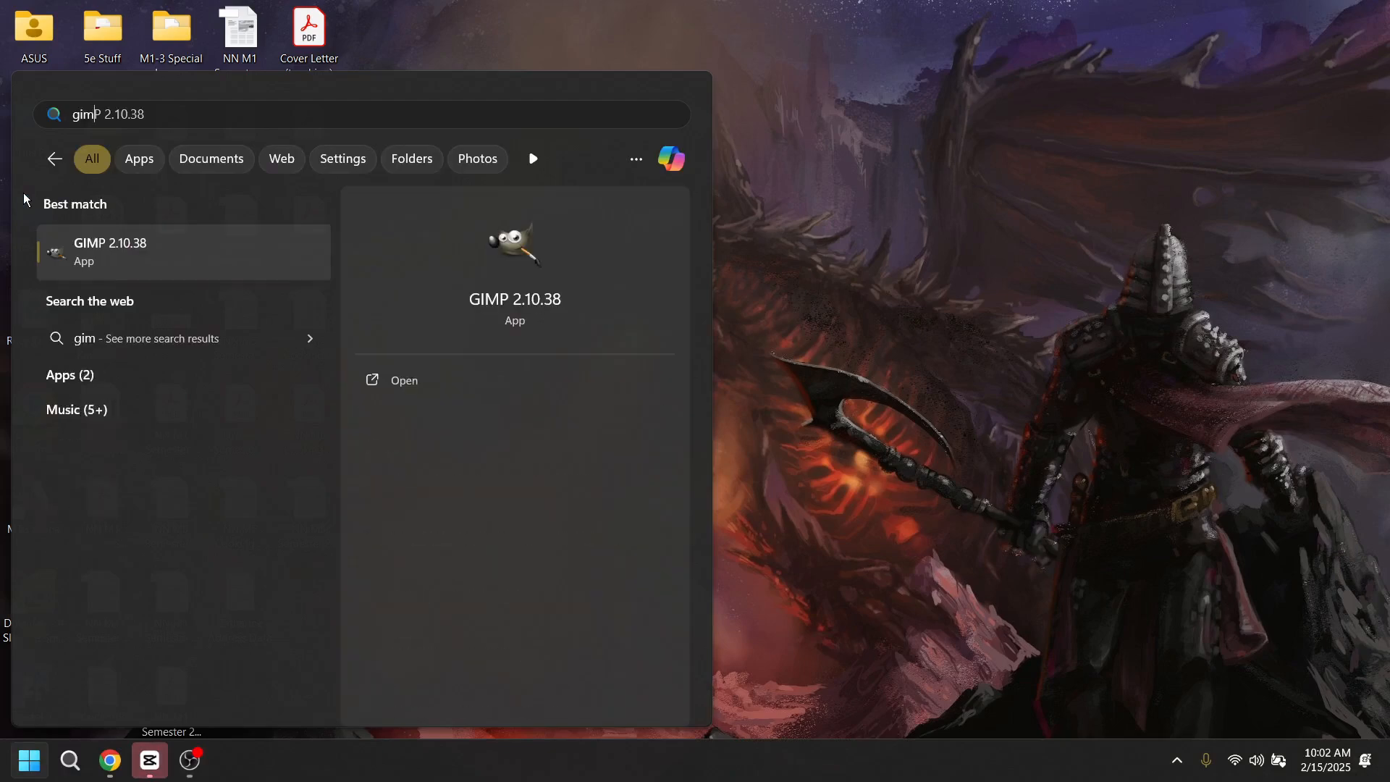
{"action": "key", "text": "Return"}
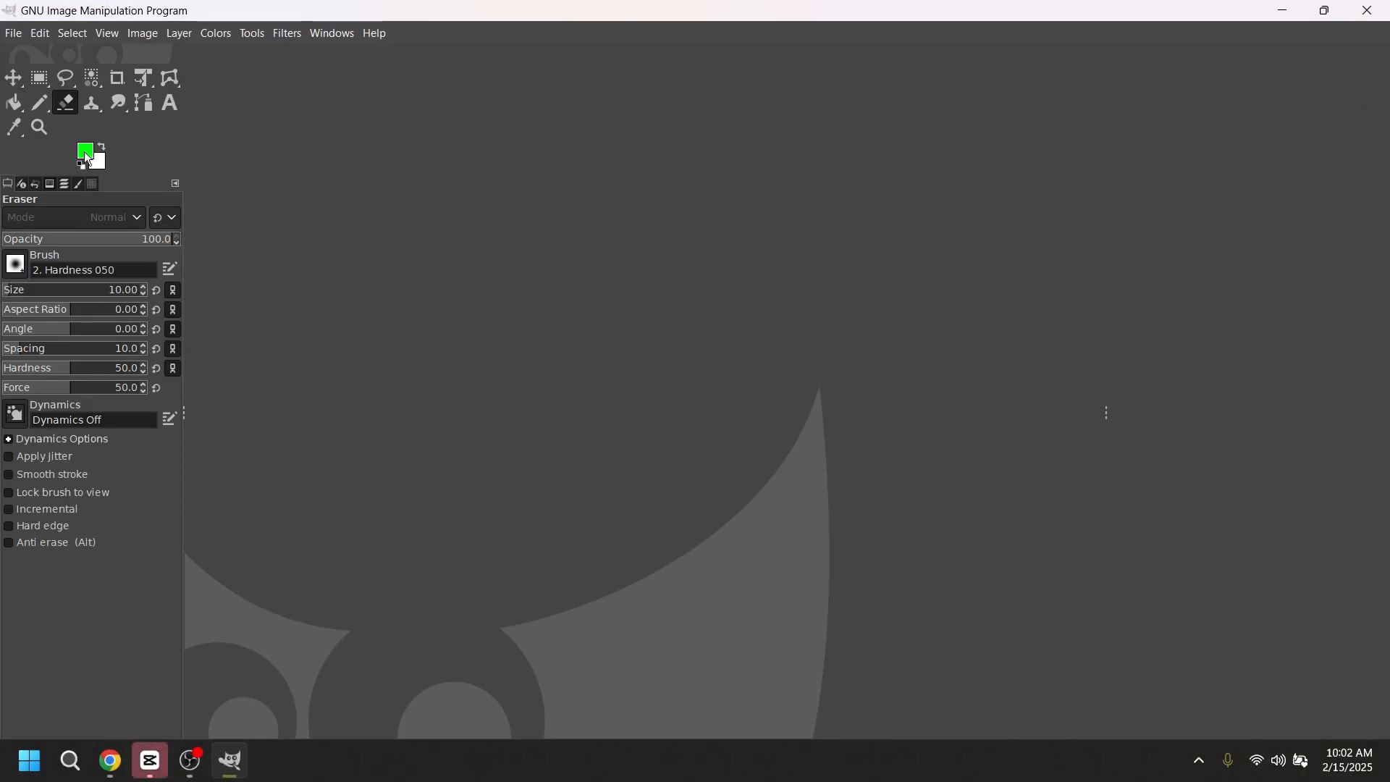
Step: Create a new image 640 px wide and 640 px high
{"action": "left_click", "coordinate": [14, 33]}
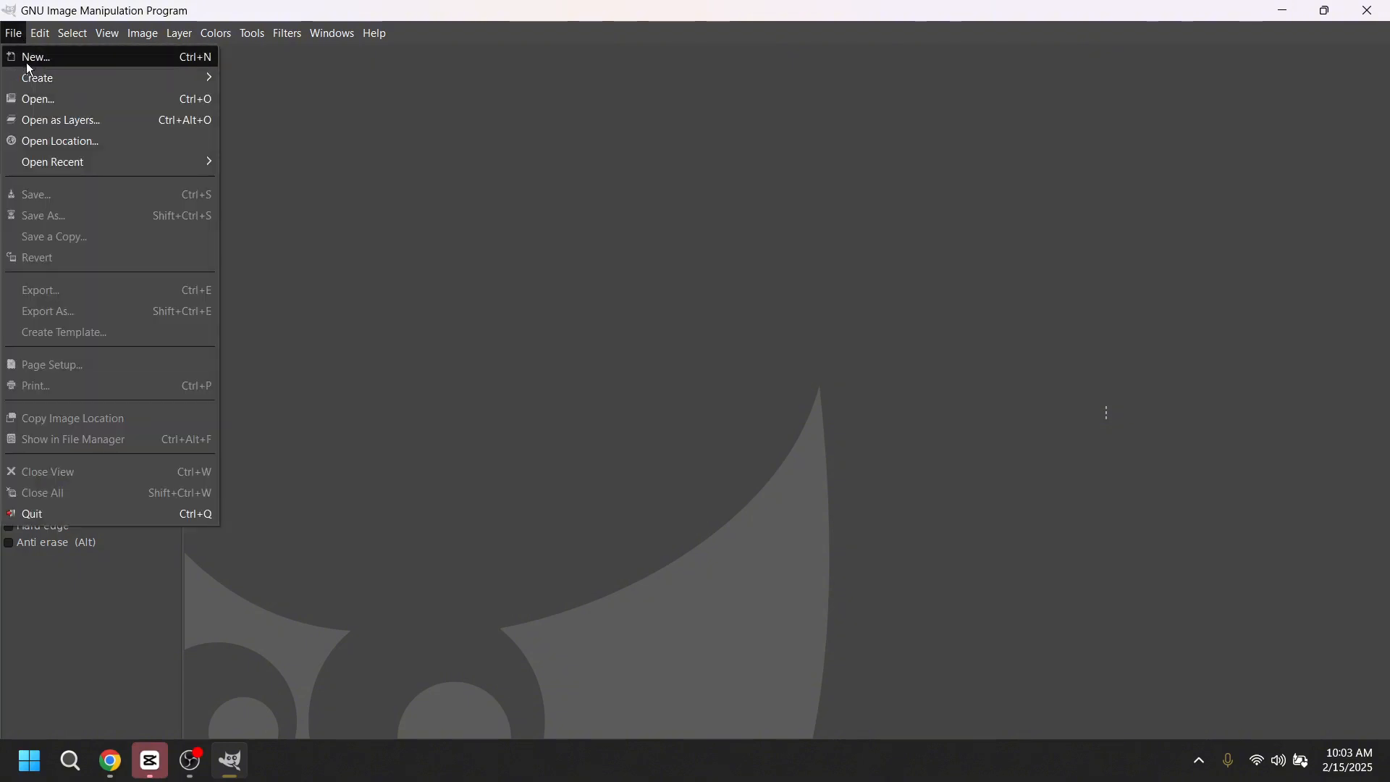
{"action": "left_click", "coordinate": [28, 62]}
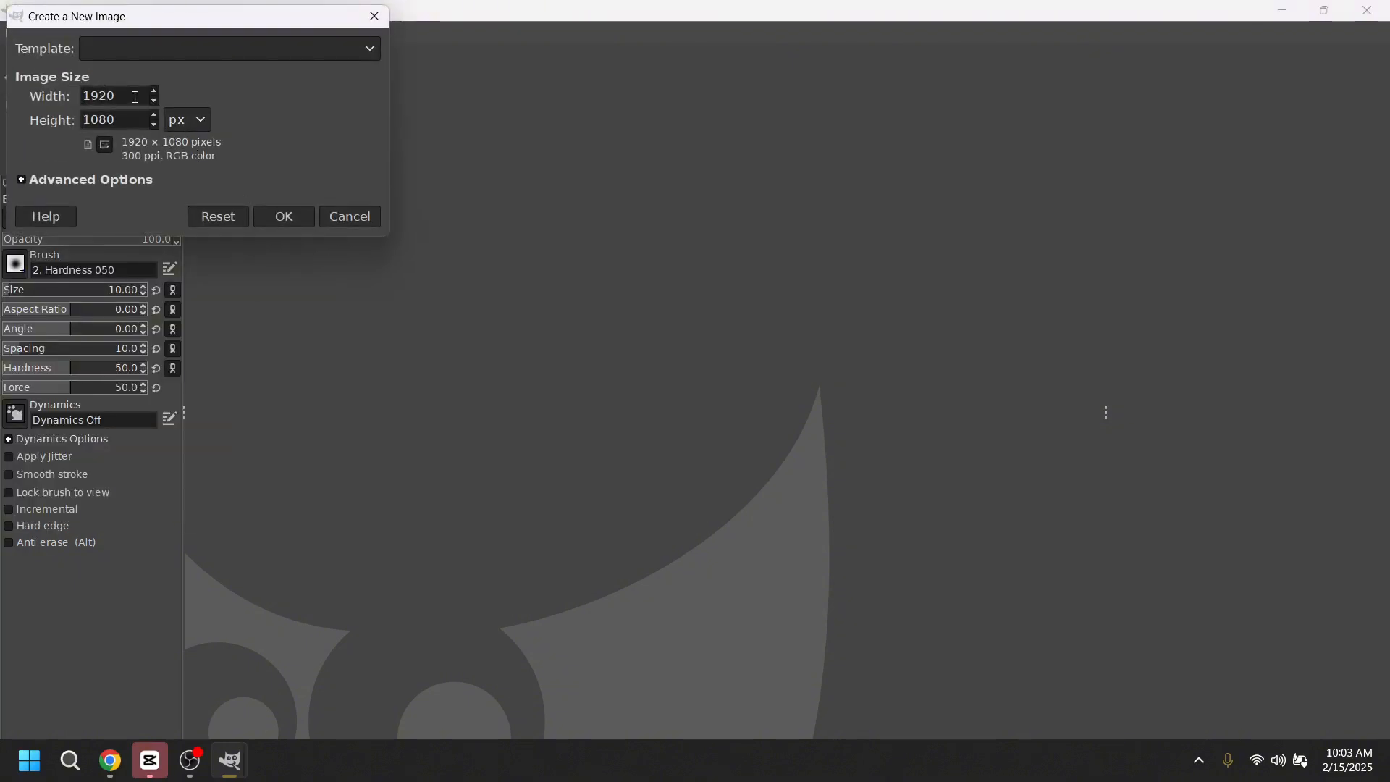
{"action": "left_click_drag", "start_coordinate": [135, 96], "coordinate": [90, 86]}
{"action": "type", "text": "640"}
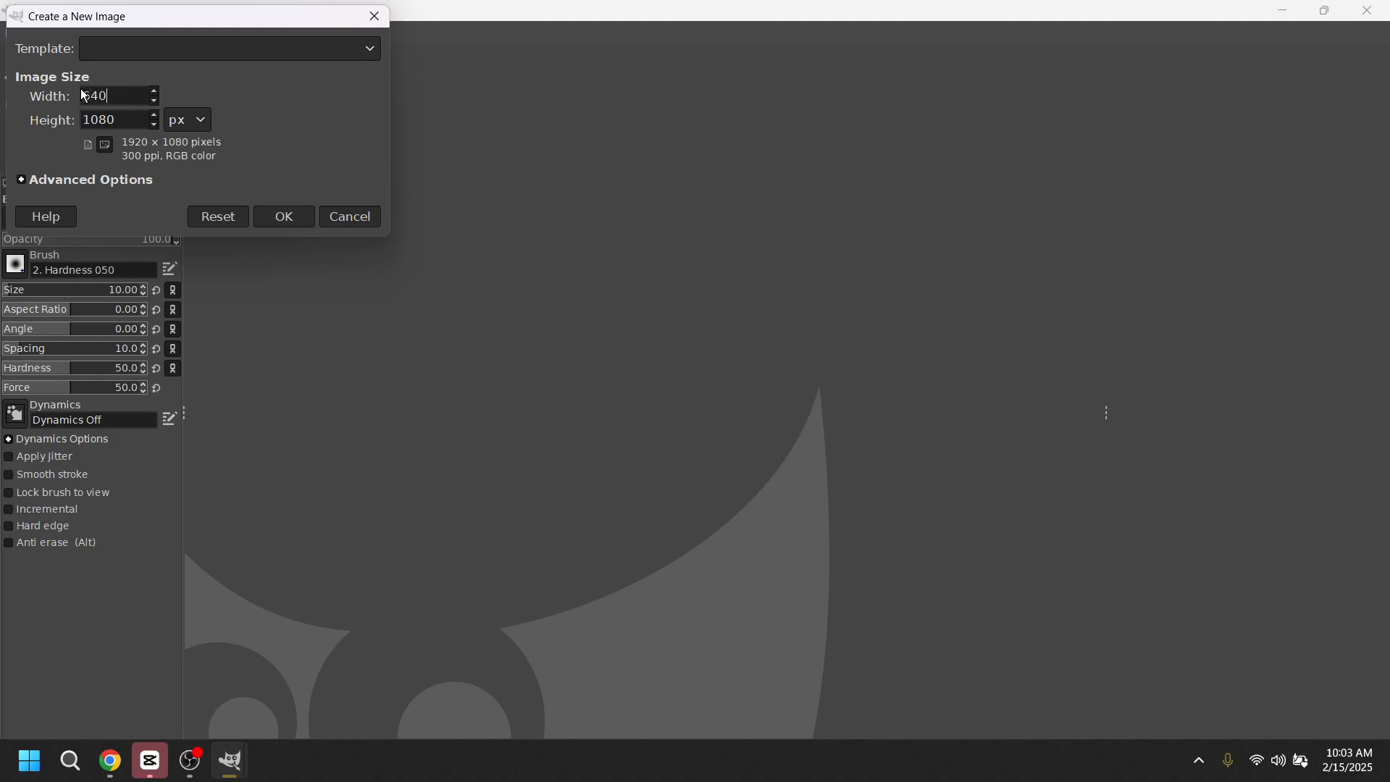
{"action": "key", "text": "Tab"}
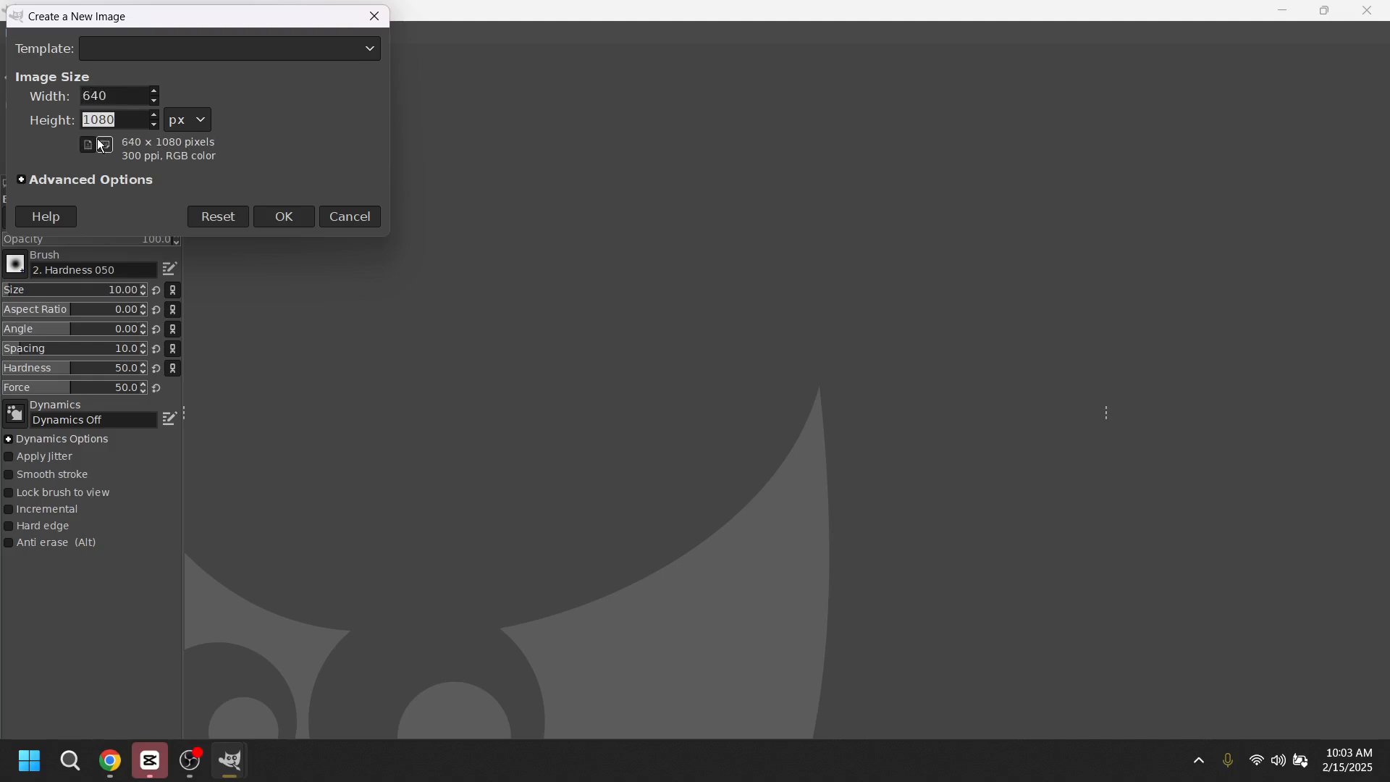
{"action": "type", "text": "640"}
{"action": "left_click", "coordinate": [301, 214]}
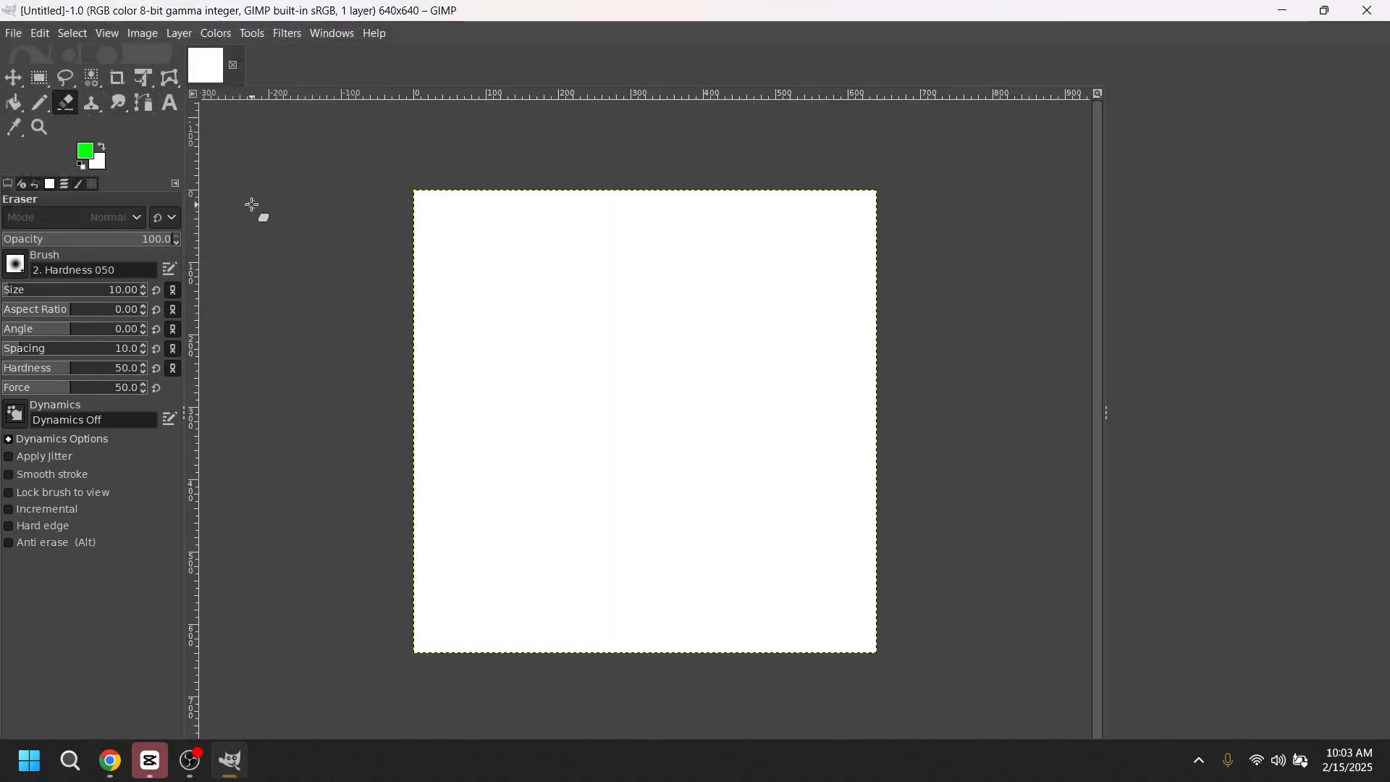
Step: Set the foreground colour to black (000000) and bucket-fill the whole canvas with it
{"action": "left_click", "coordinate": [87, 152]}
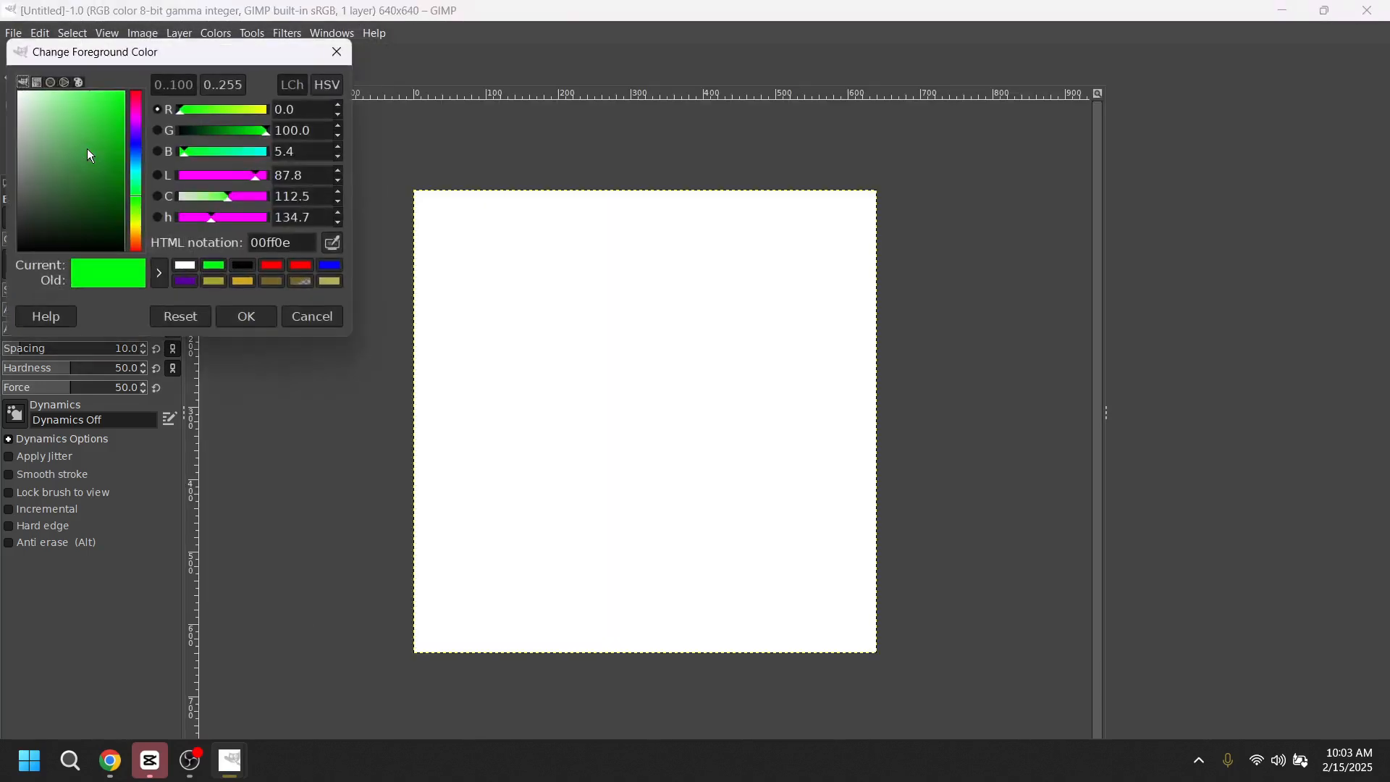
{"action": "left_click", "coordinate": [235, 265]}
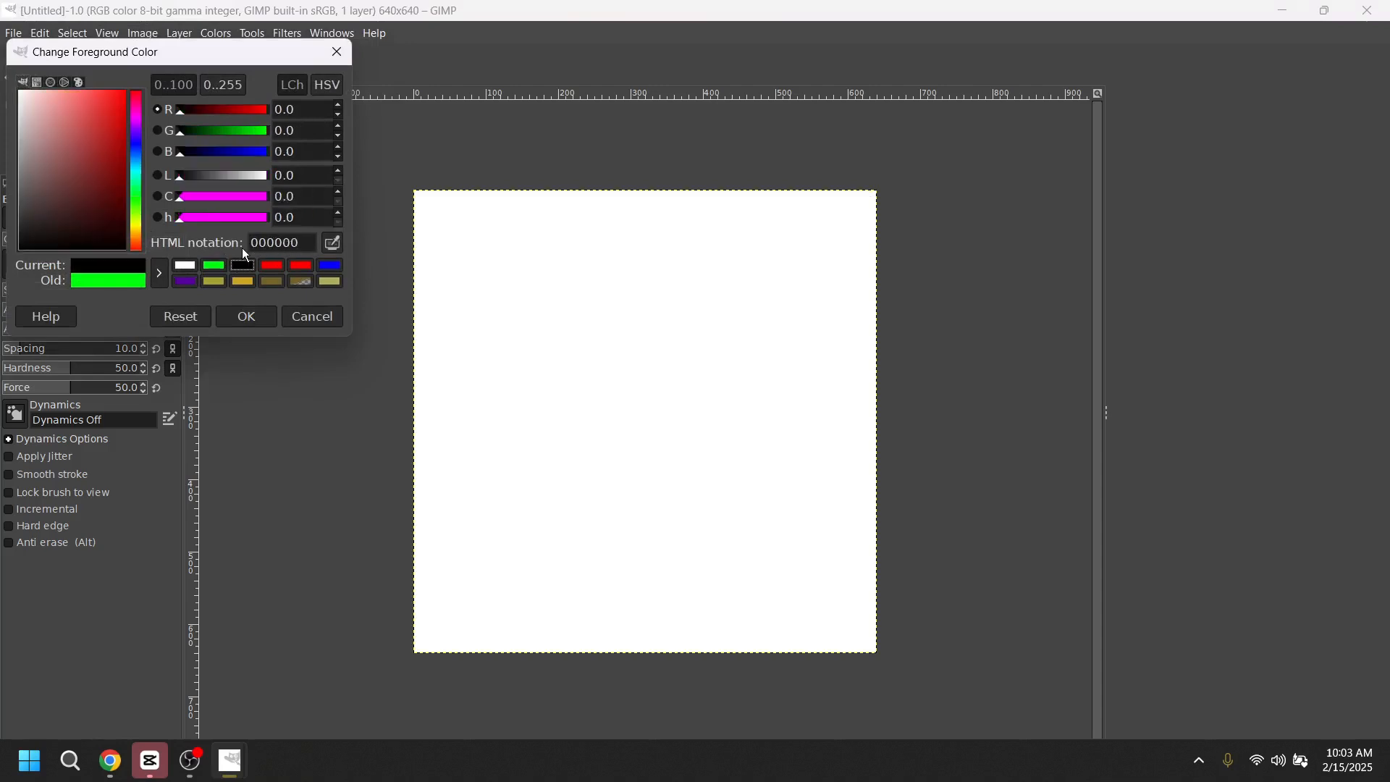
{"action": "left_click", "coordinate": [246, 316]}
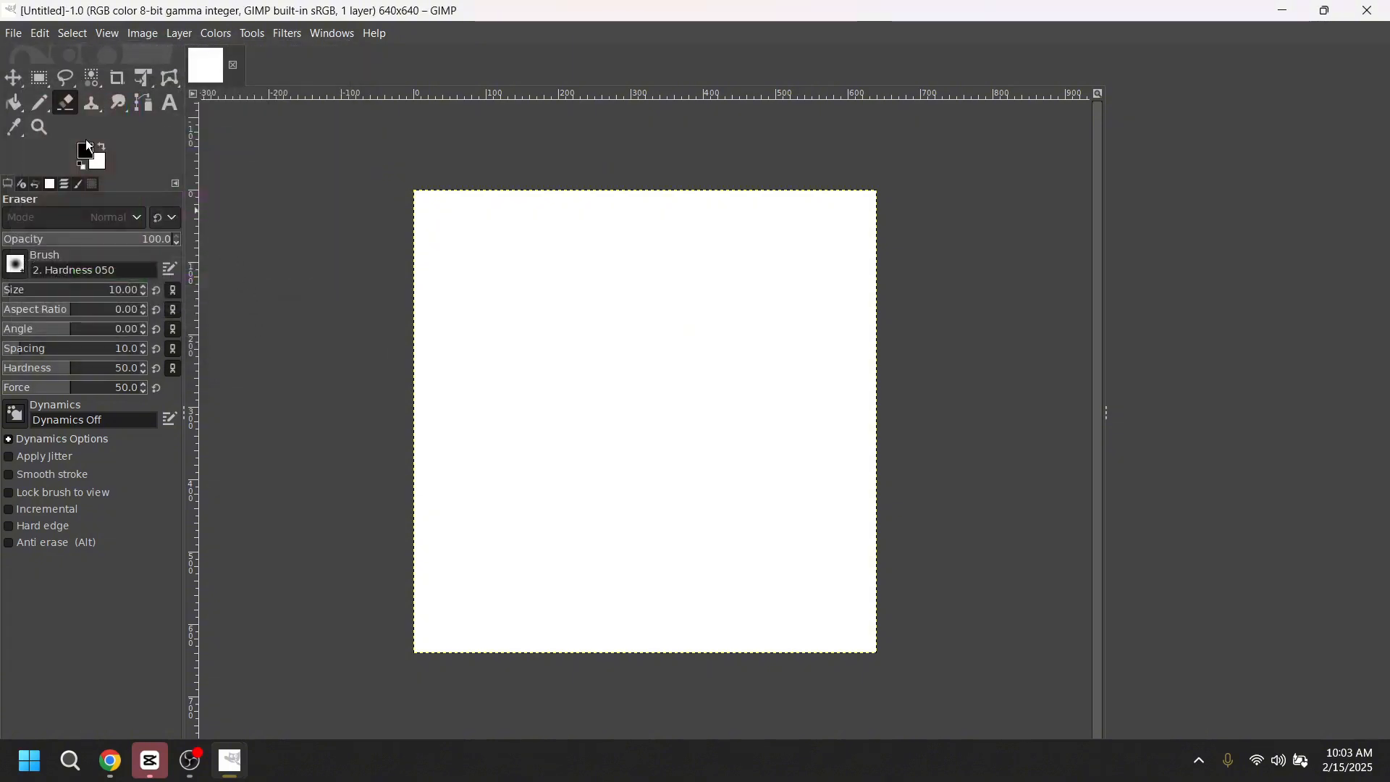
{"action": "left_click", "coordinate": [13, 103]}
{"action": "left_click", "coordinate": [480, 280]}
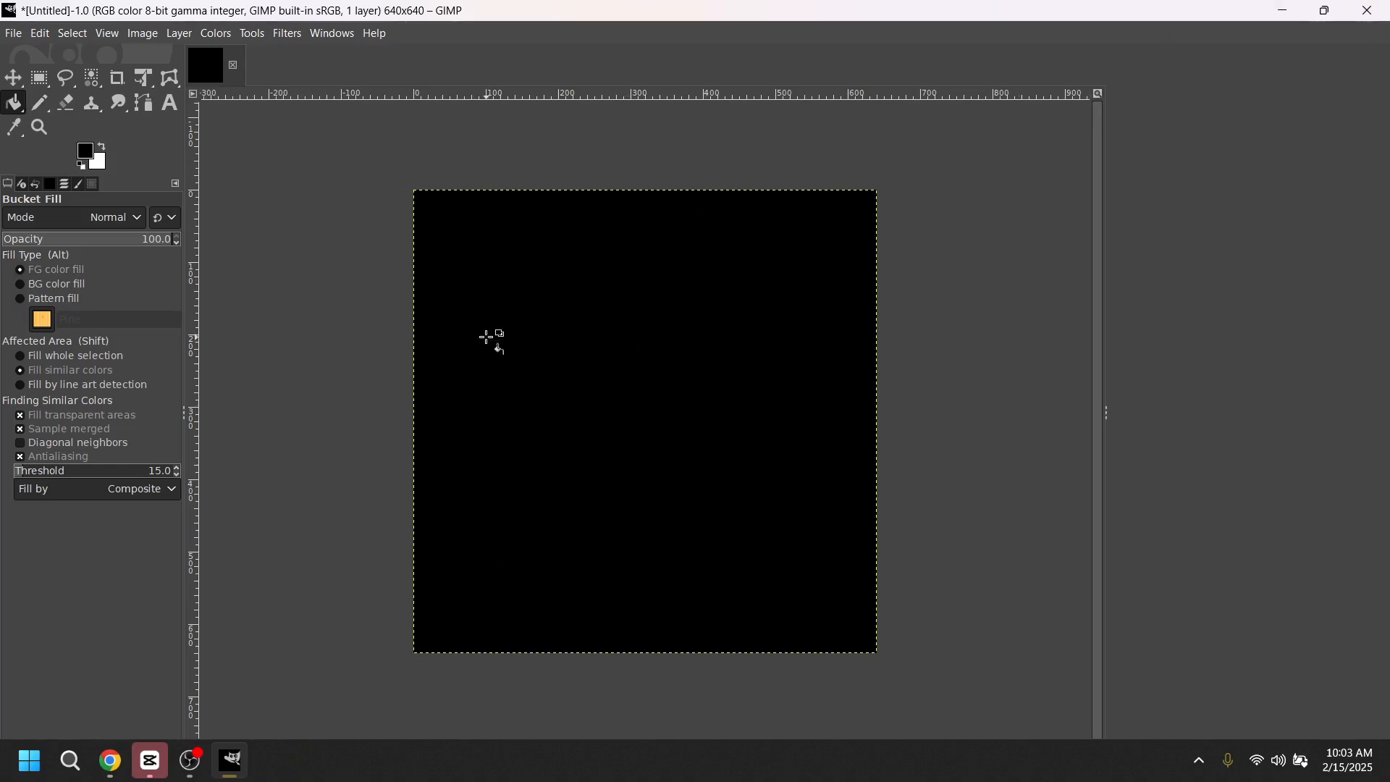
Step: Quit GIMP, discarding the unsaved image, and return to the Suno workspace in the browser
{"action": "left_click", "coordinate": [1371, 11]}
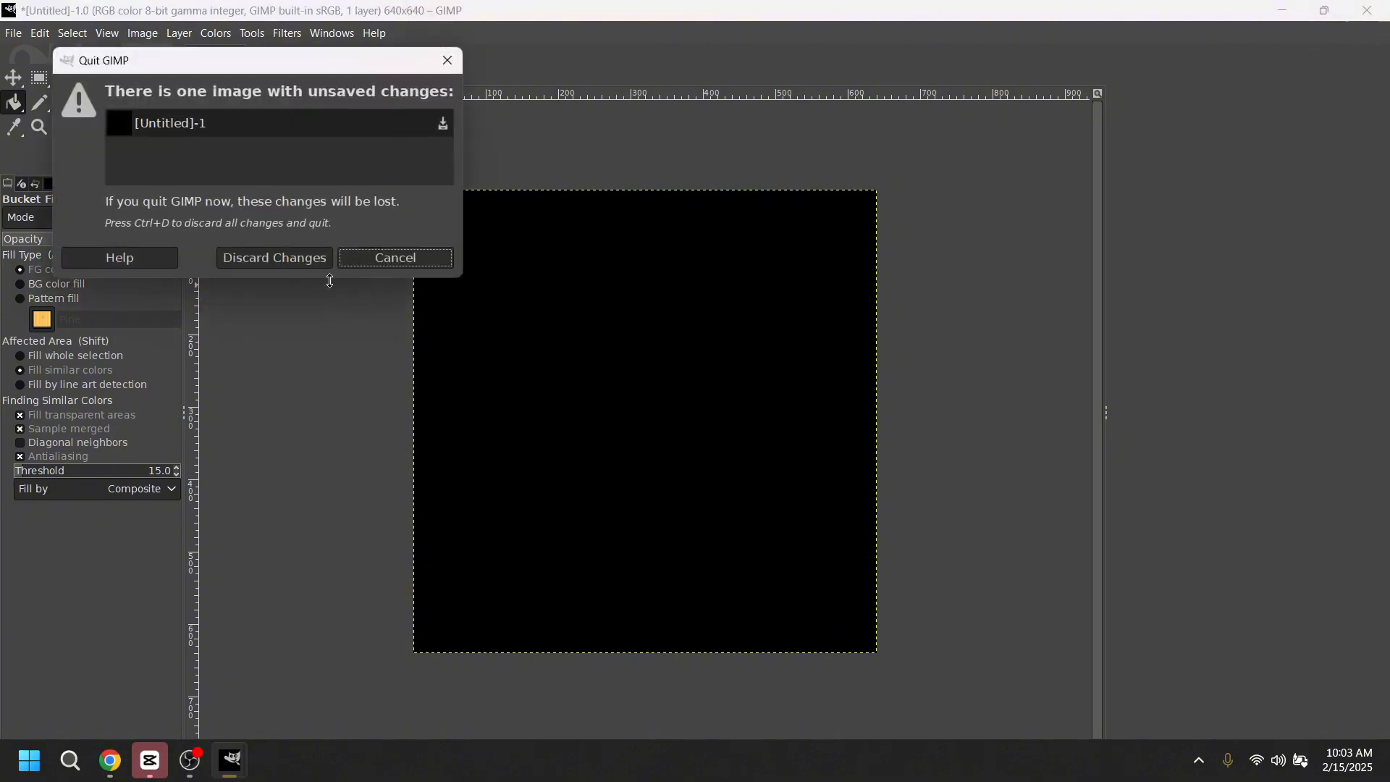
{"action": "left_click", "coordinate": [310, 264]}
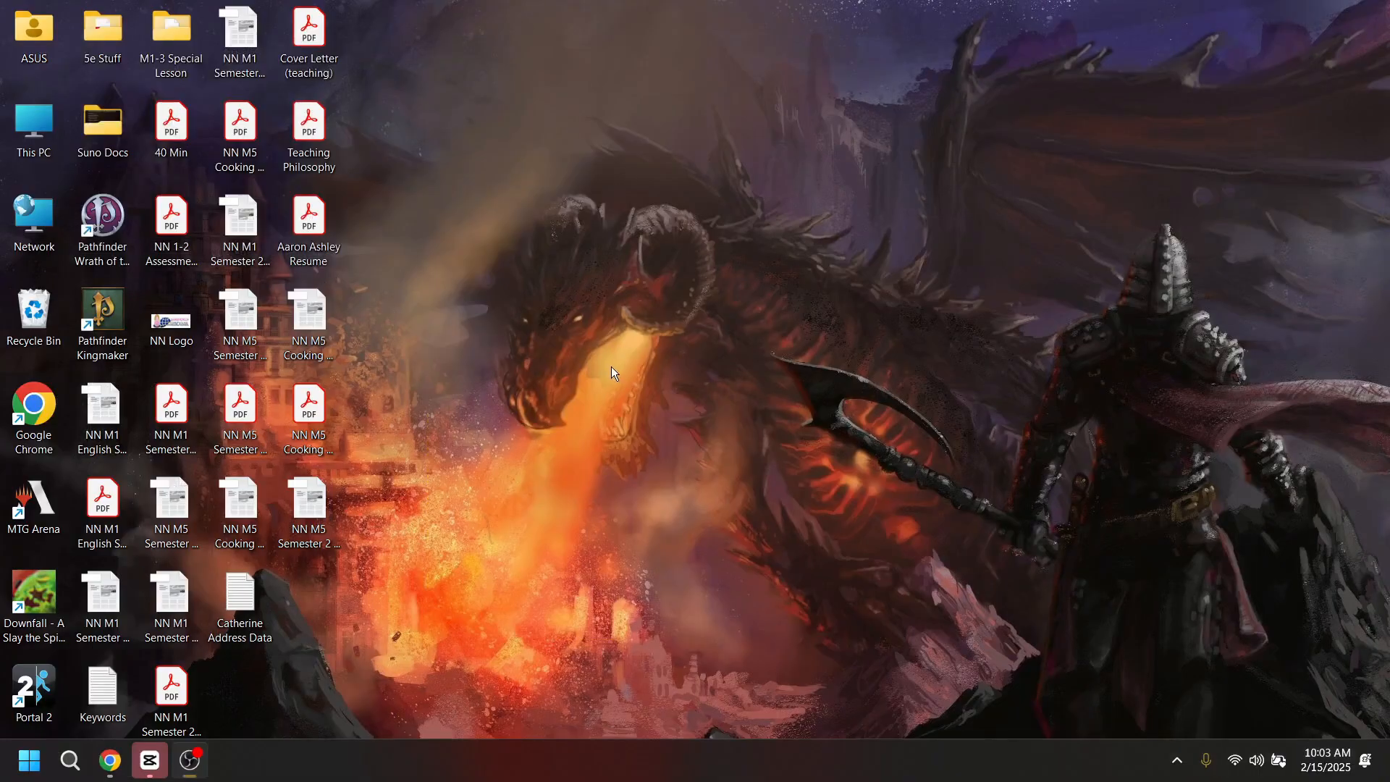
{"action": "key", "text": "alt+Tab"}
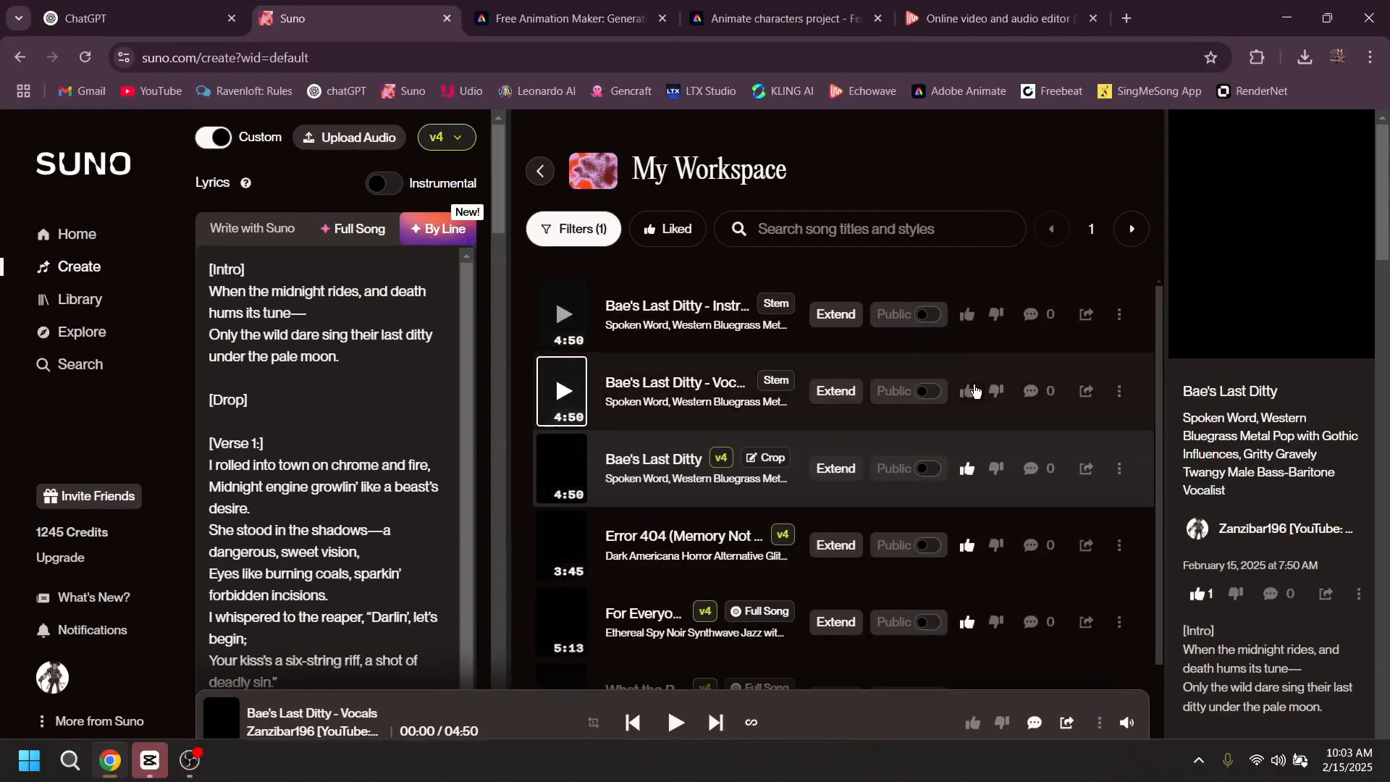
Step: View the editable song details of the cropped "Bae's Last Ditty" and close them without changes
{"action": "left_click", "coordinate": [1118, 469]}
{"action": "mouse_move", "coordinate": [1130, 177]}
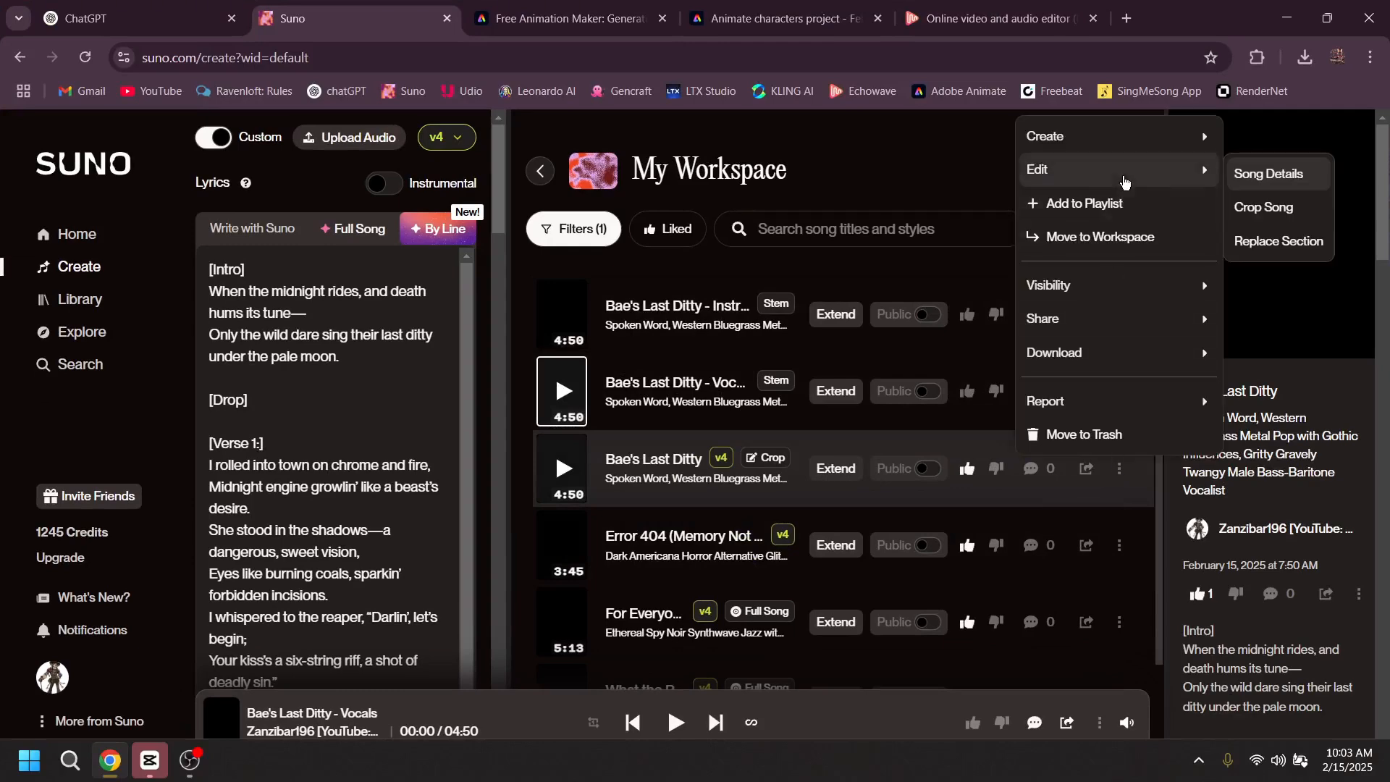
{"action": "left_click", "coordinate": [1245, 176]}
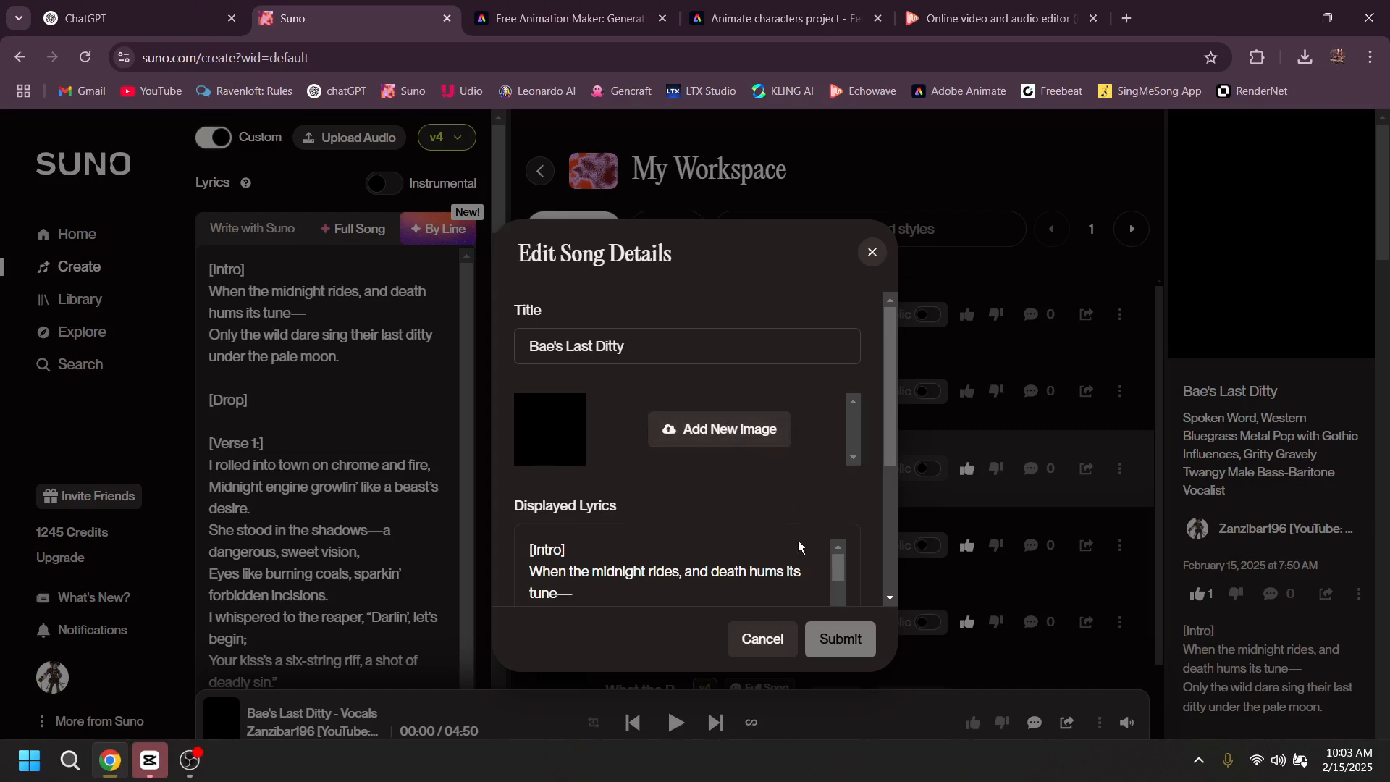
{"action": "left_click", "coordinate": [787, 641]}
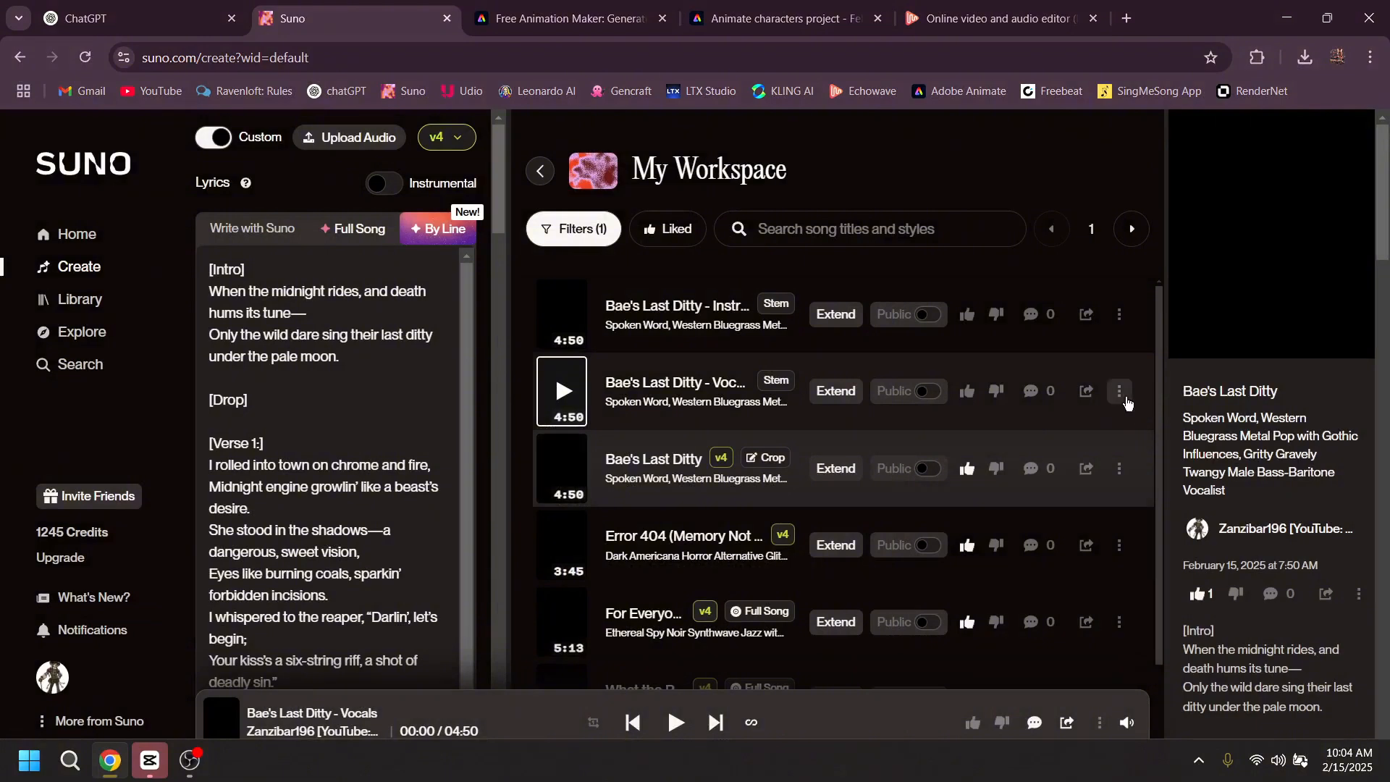
Step: Examine the creation options offered for "Bae's Last Ditty", including Get Stems, without applying any
{"action": "left_click", "coordinate": [1122, 466]}
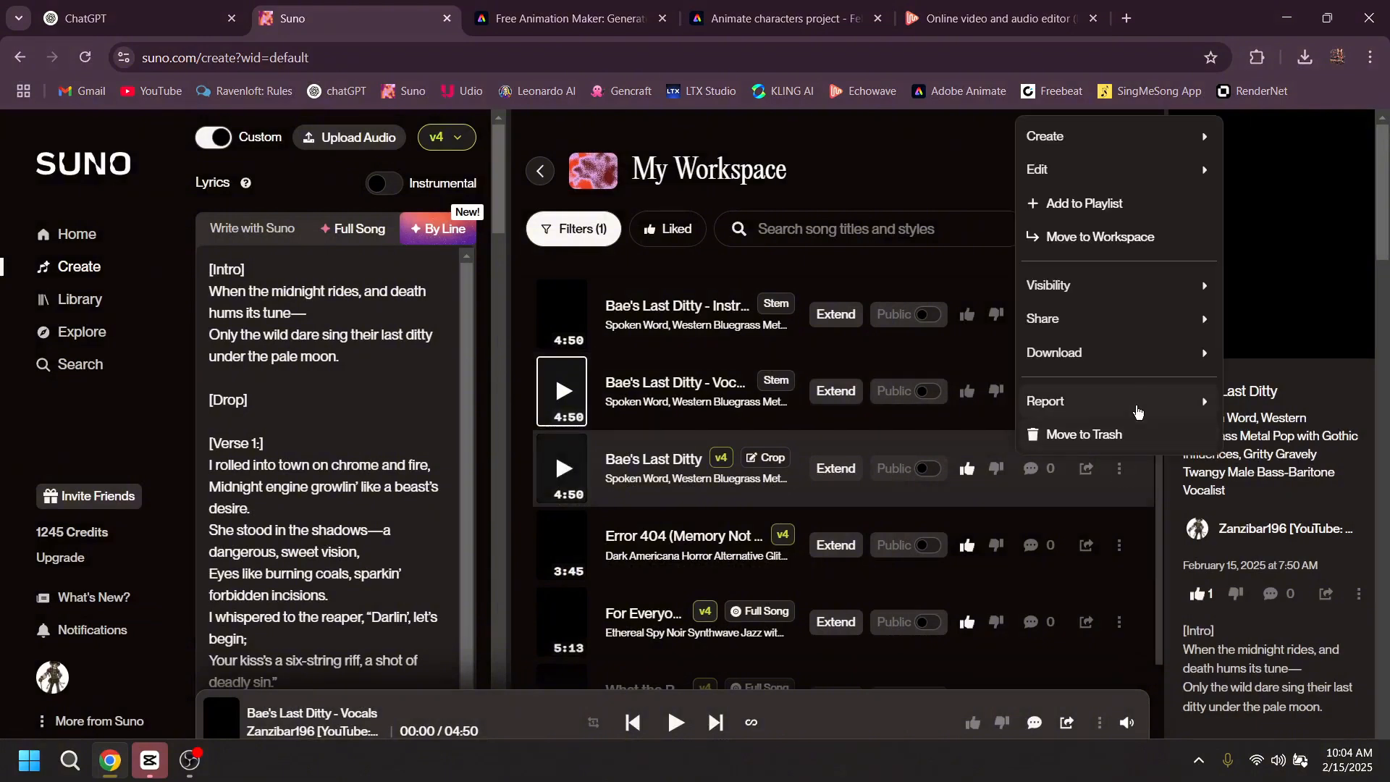
{"action": "mouse_move", "coordinate": [1133, 362]}
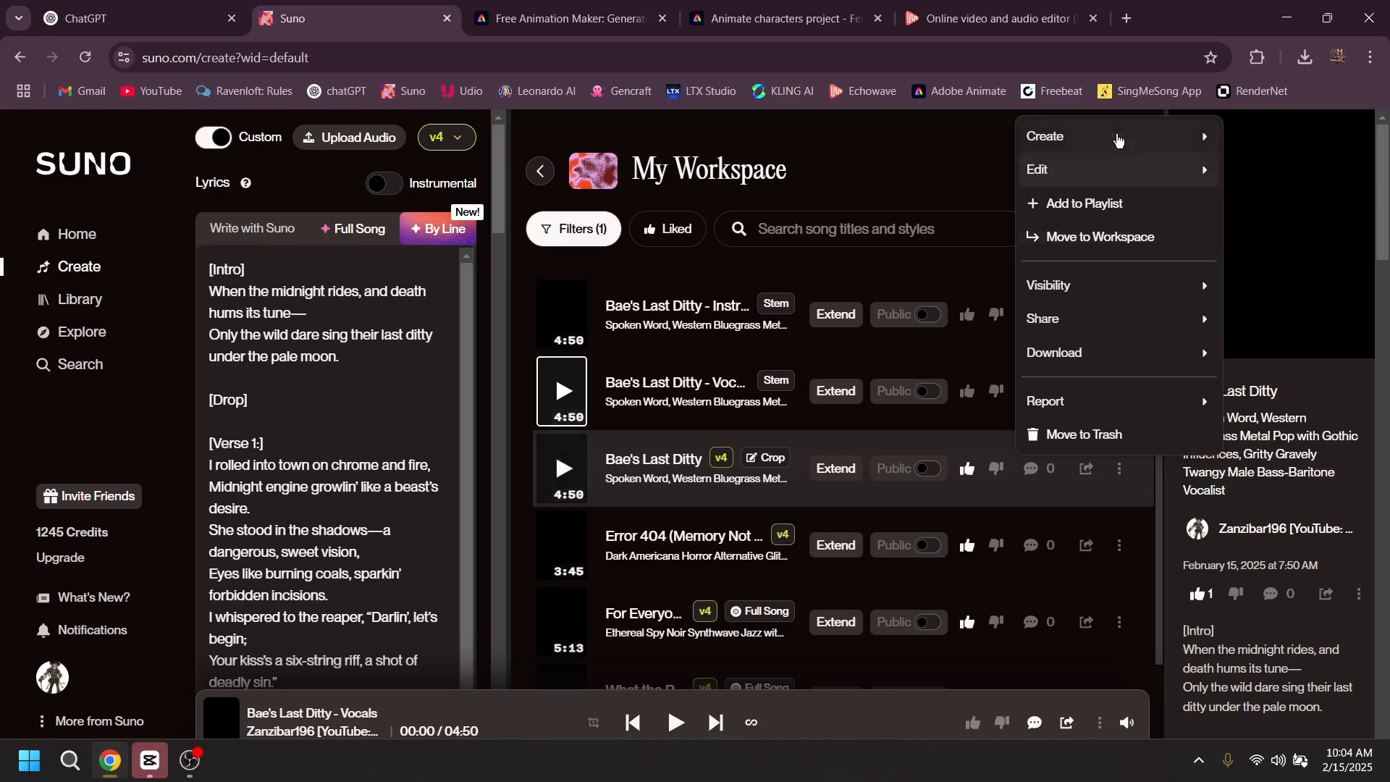
{"action": "mouse_move", "coordinate": [1118, 138]}
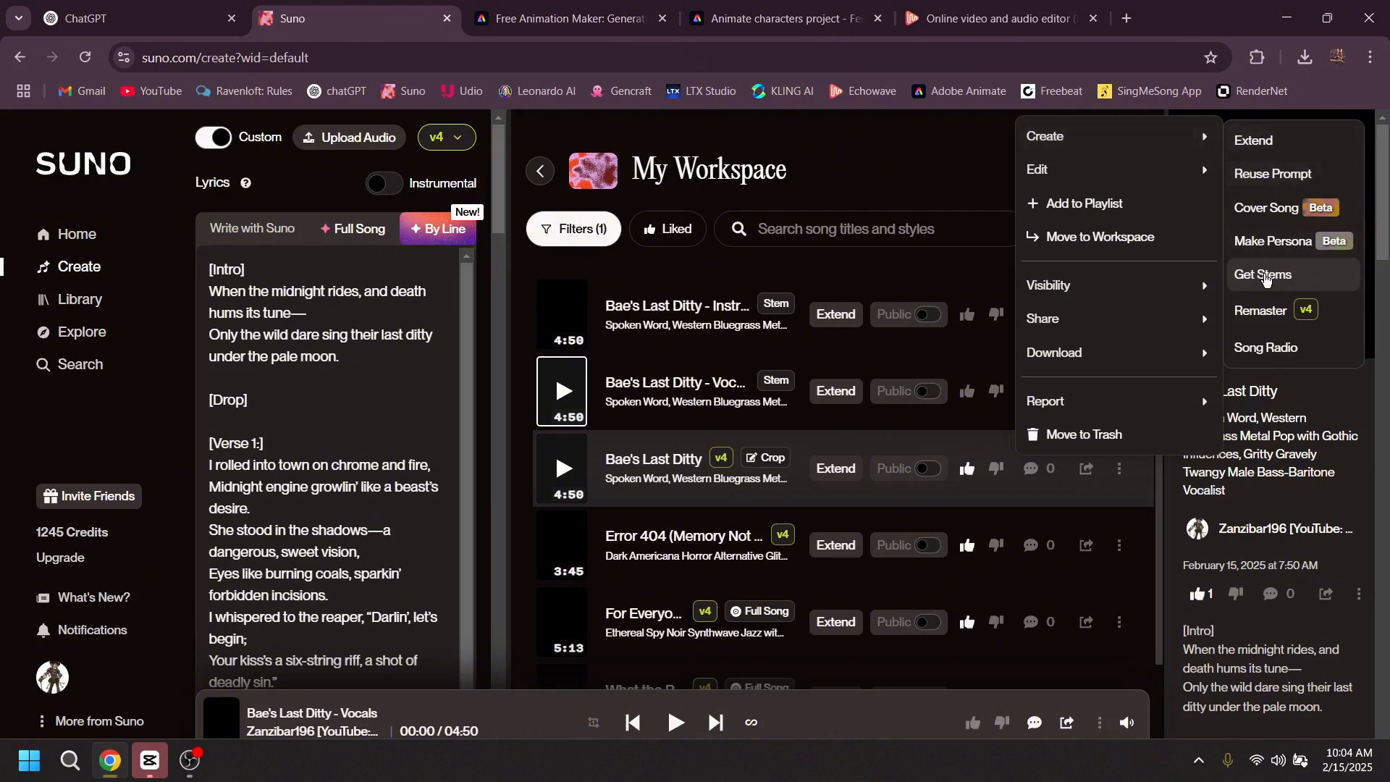
{"action": "left_click", "coordinate": [928, 140]}
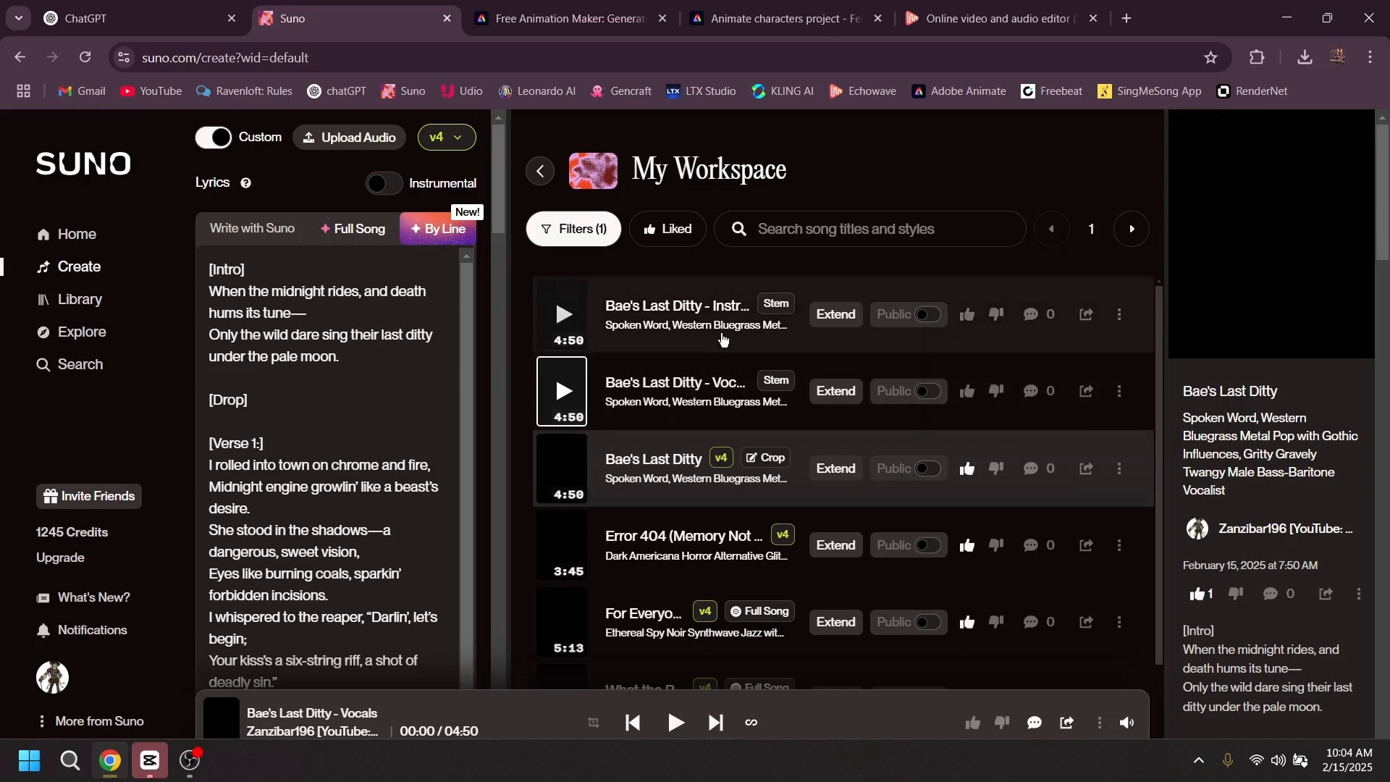
Step: Move the Instrumental and Vocals stems of "Bae's Last Ditty" to the trash
{"action": "left_click", "coordinate": [1119, 315]}
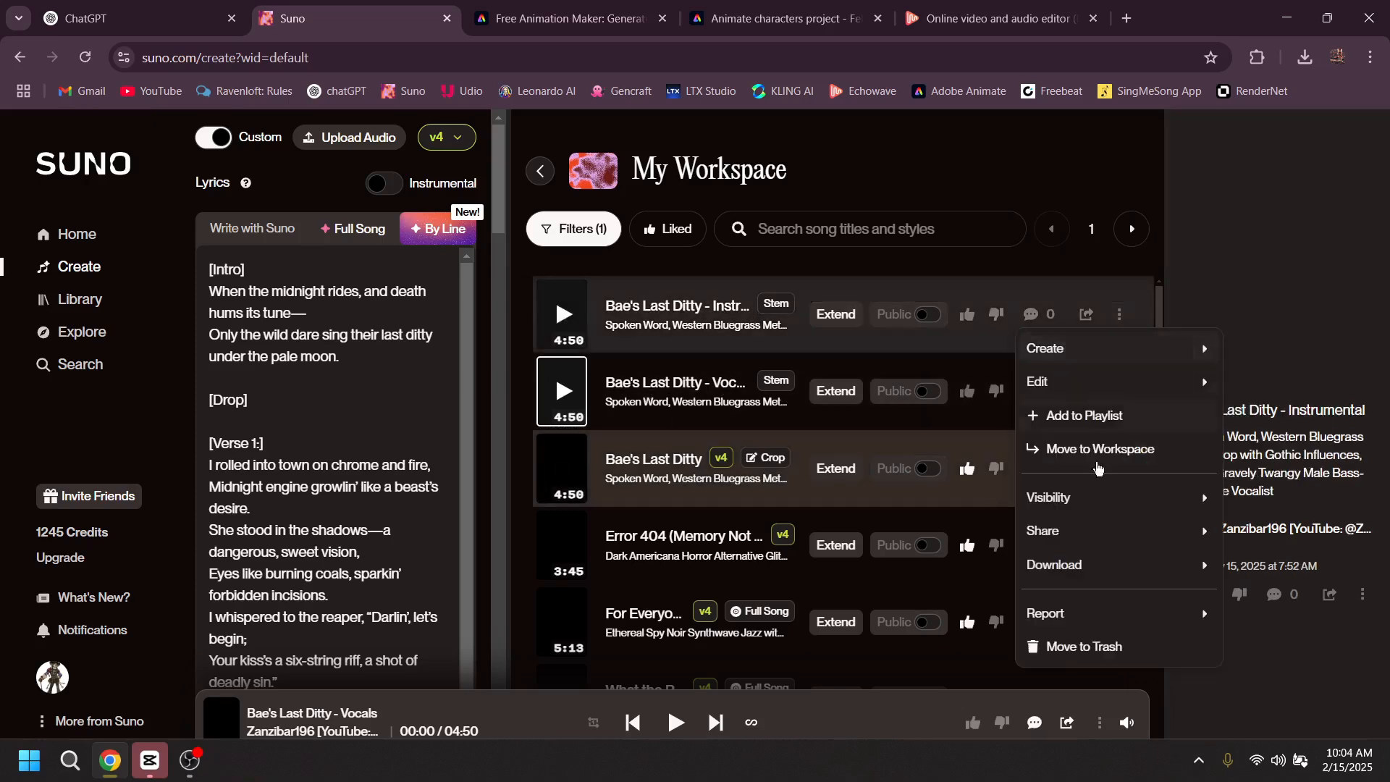
{"action": "left_click", "coordinate": [1086, 647]}
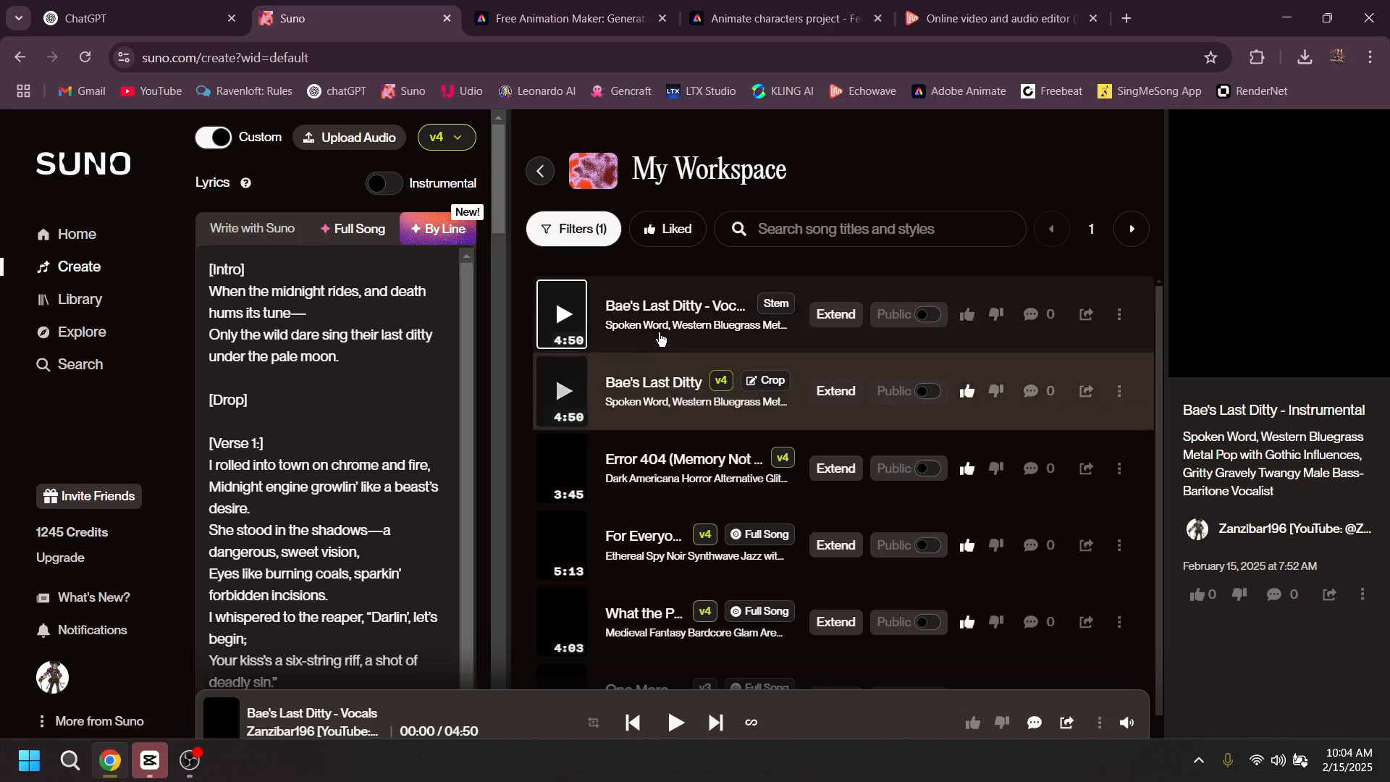
{"action": "left_click", "coordinate": [1119, 314]}
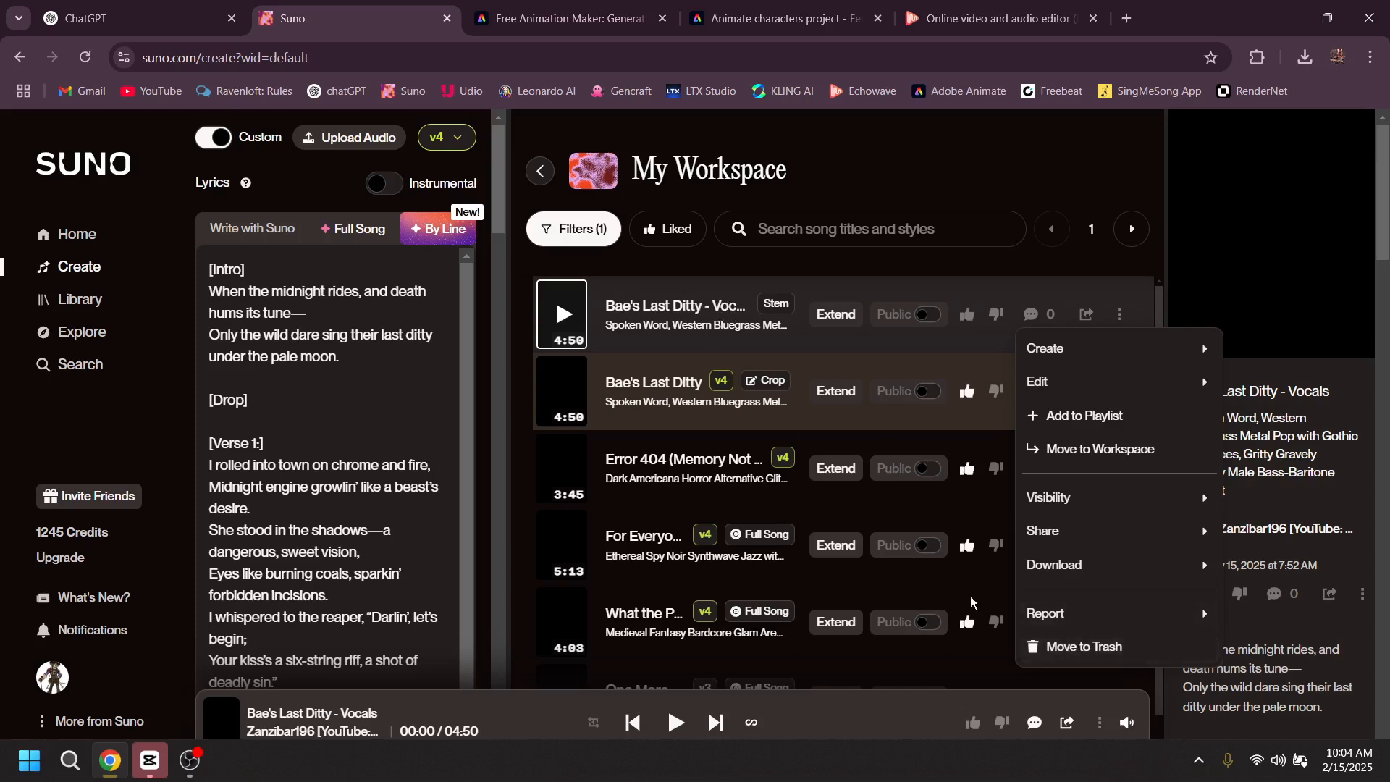
{"action": "left_click", "coordinate": [1074, 644]}
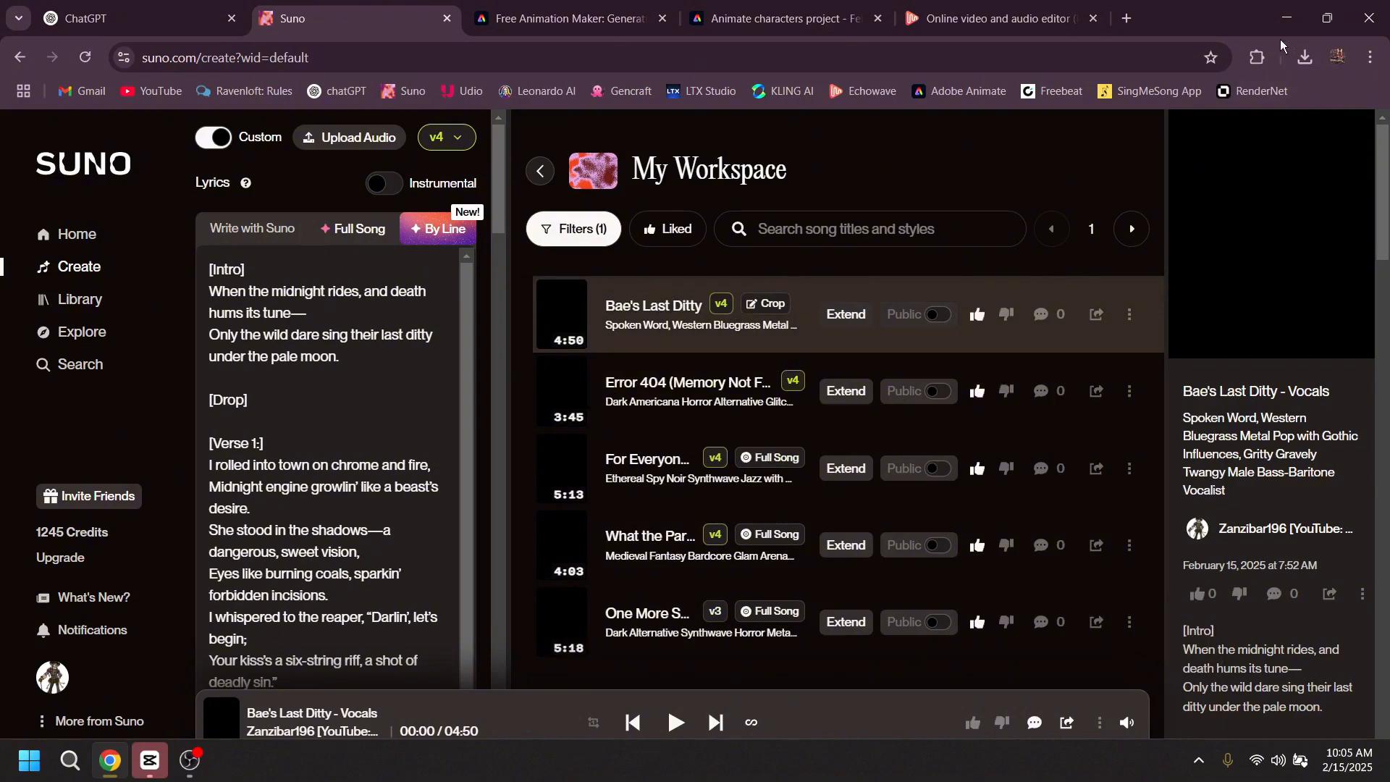
Step: Minimize the browser and launch Audacity
{"action": "left_click", "coordinate": [1287, 19]}
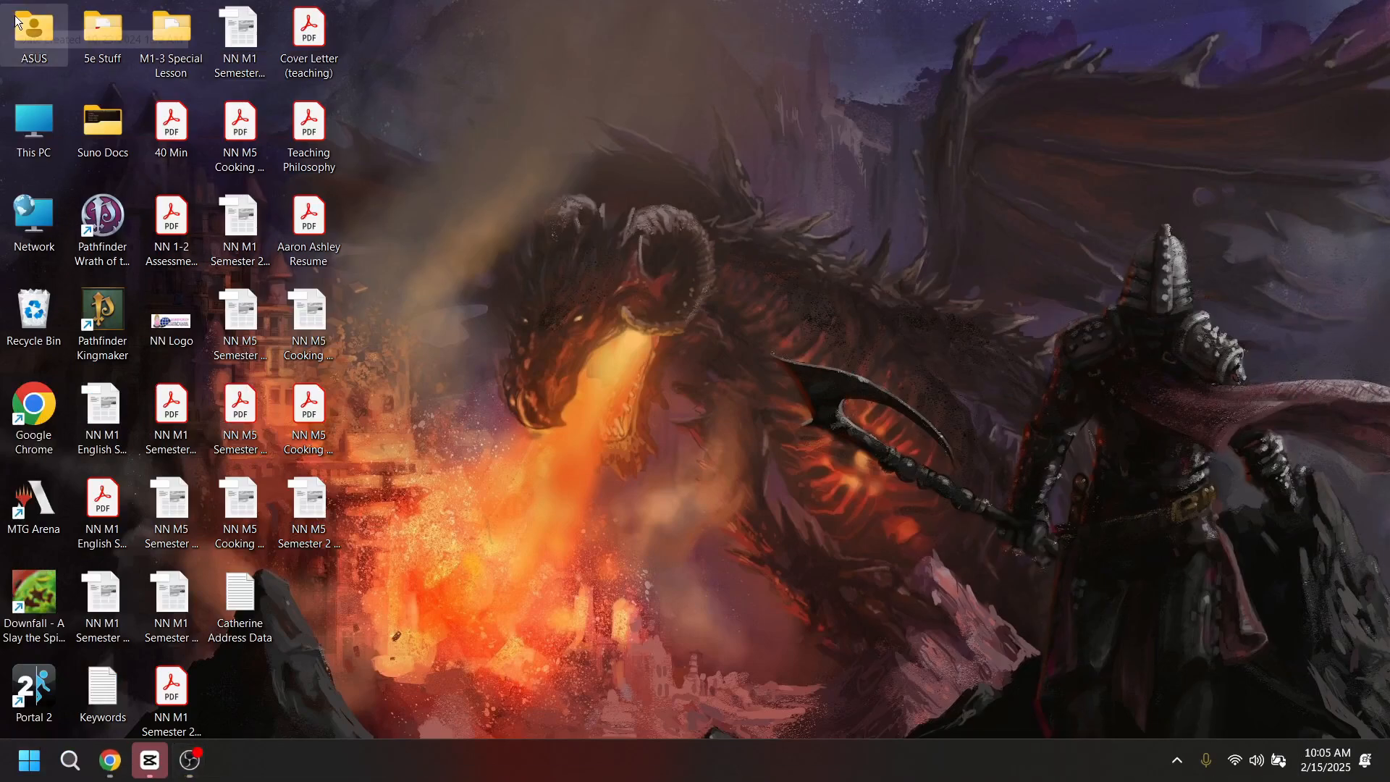
{"action": "key", "text": "super"}
{"action": "type", "text": "audacity"}
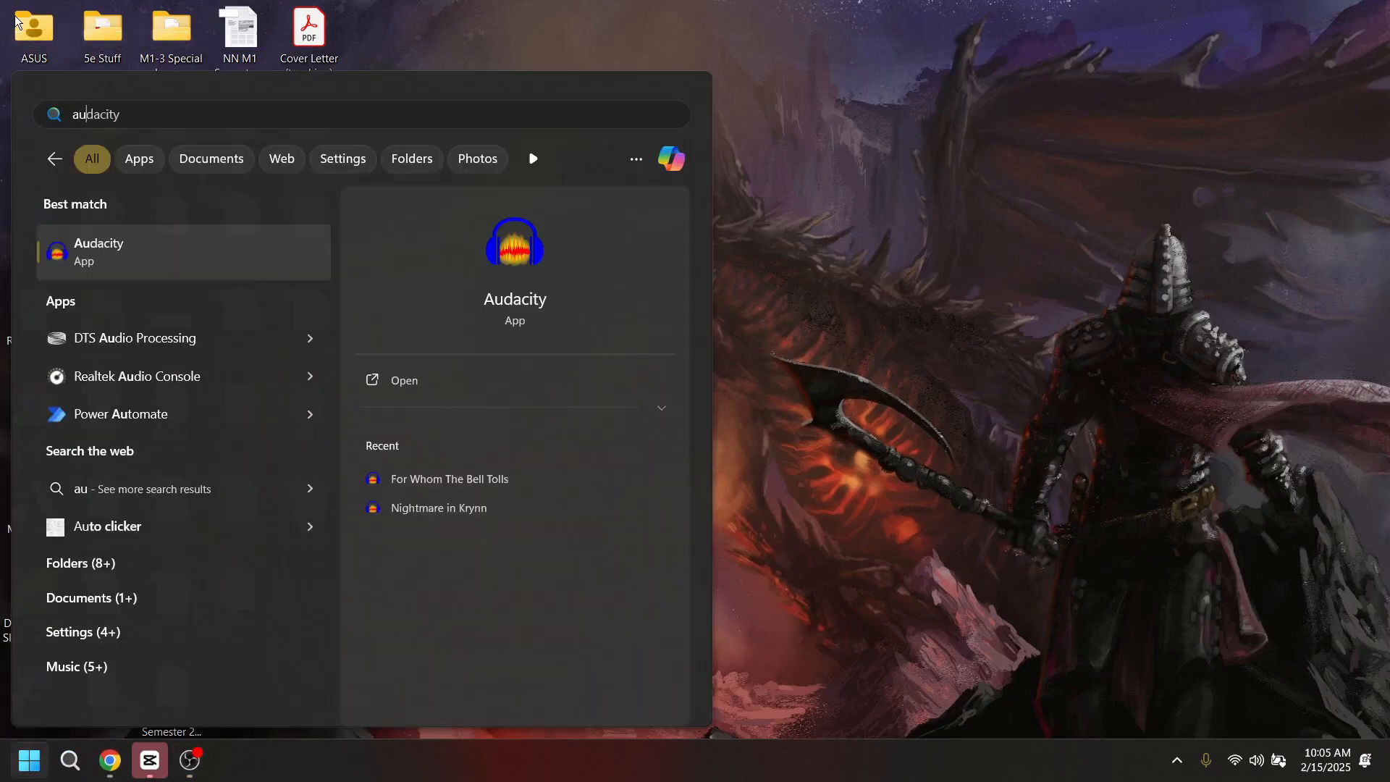
{"action": "key", "text": "Return"}
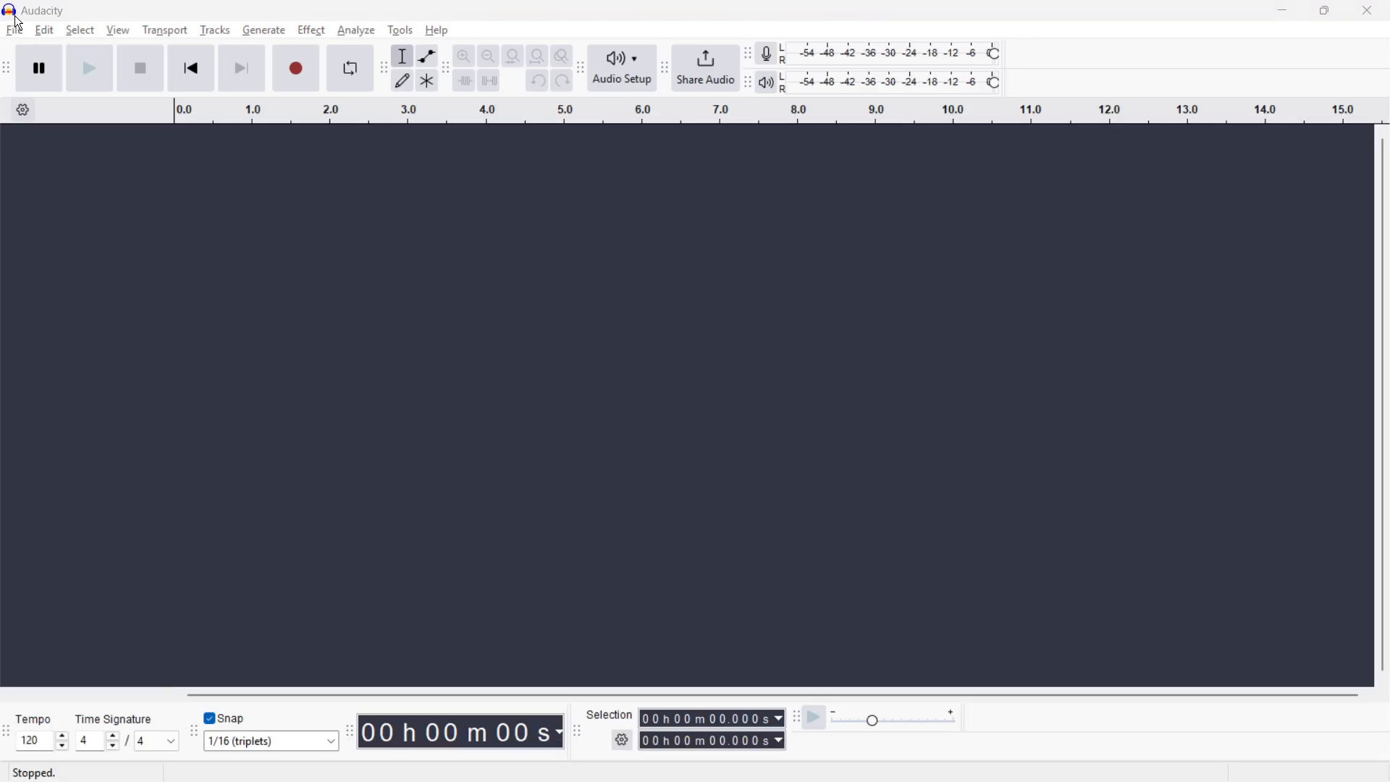
Step: Open the Downloads folder of the ASUS user folder in File Explorer and place its window in front of Audacity
{"action": "key", "text": "super+d"}
{"action": "double_click", "coordinate": [33, 32]}
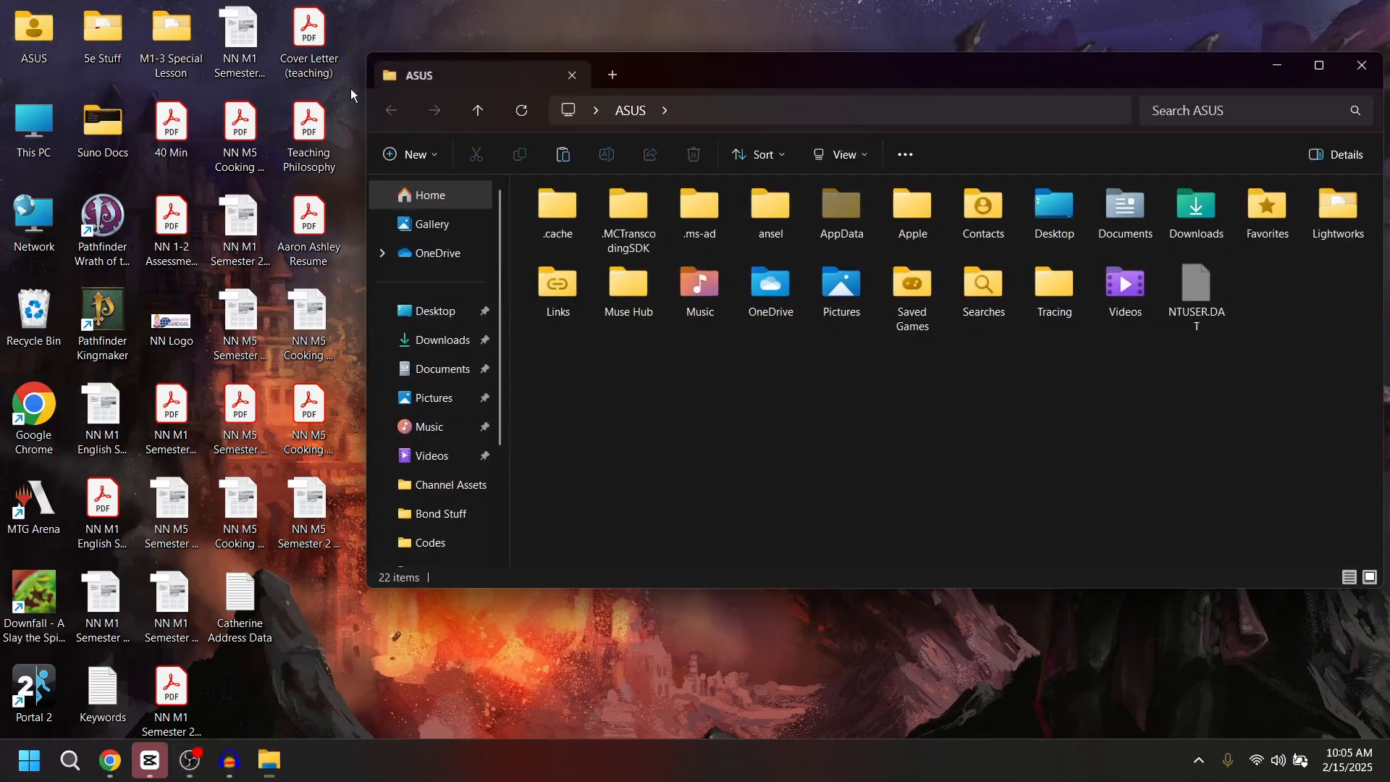
{"action": "key", "text": "alt+Tab"}
{"action": "key", "text": "alt+Tab"}
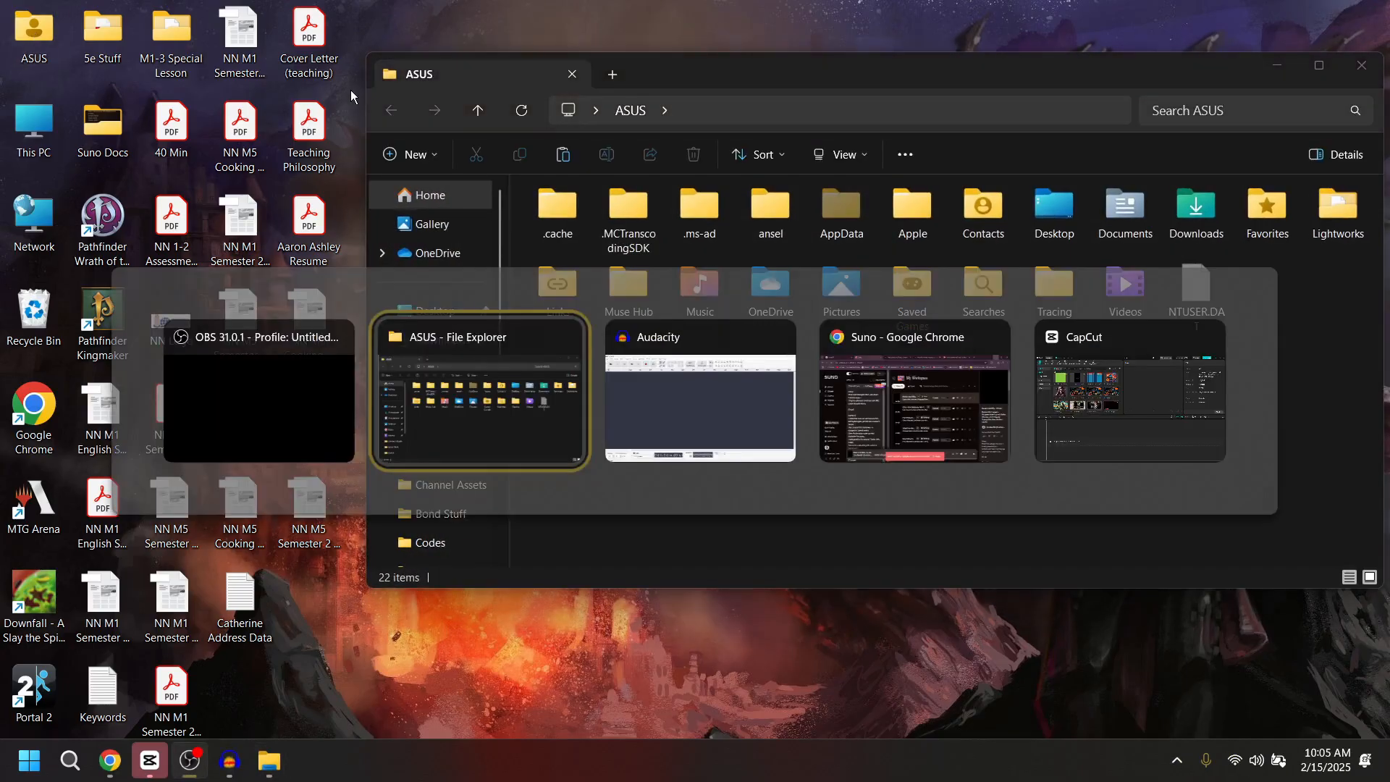
{"action": "double_click", "coordinate": [1217, 207]}
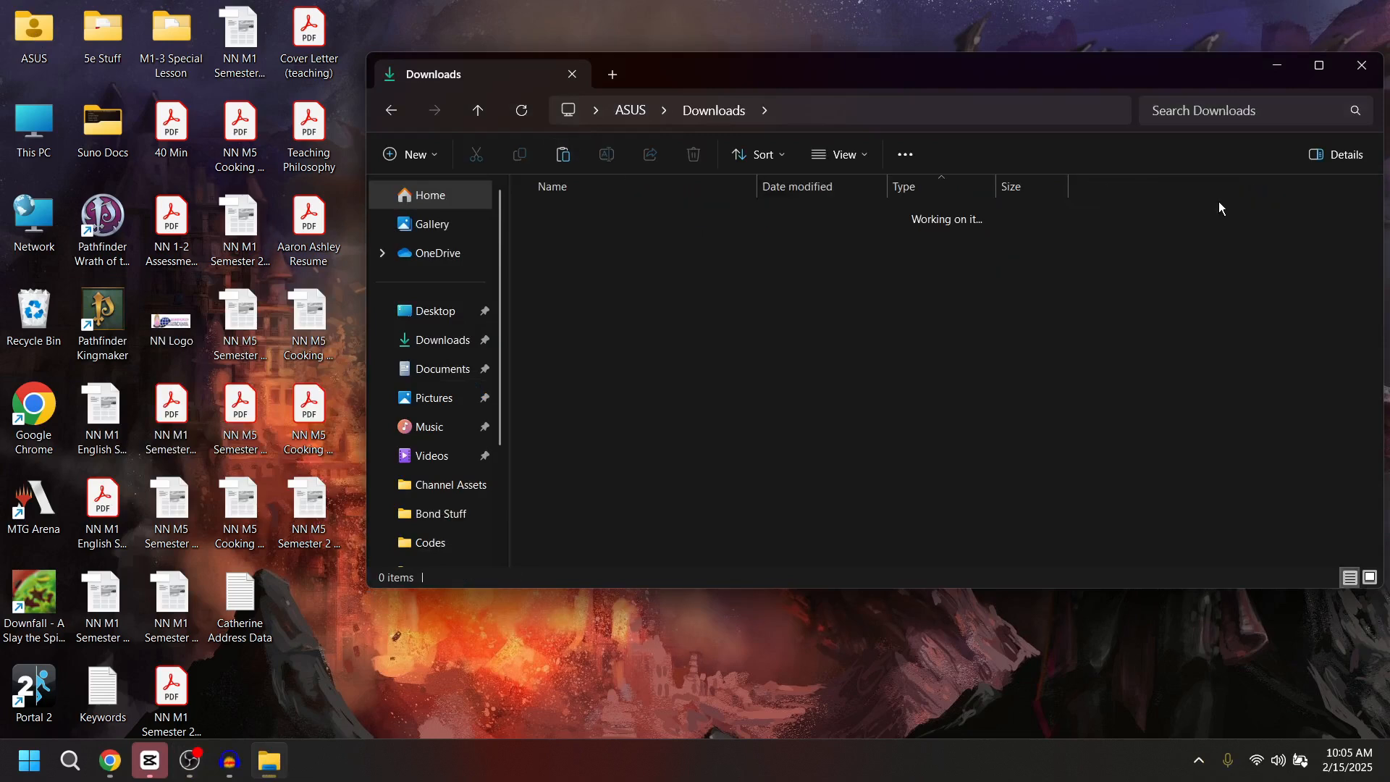
{"action": "key", "text": "alt+Tab"}
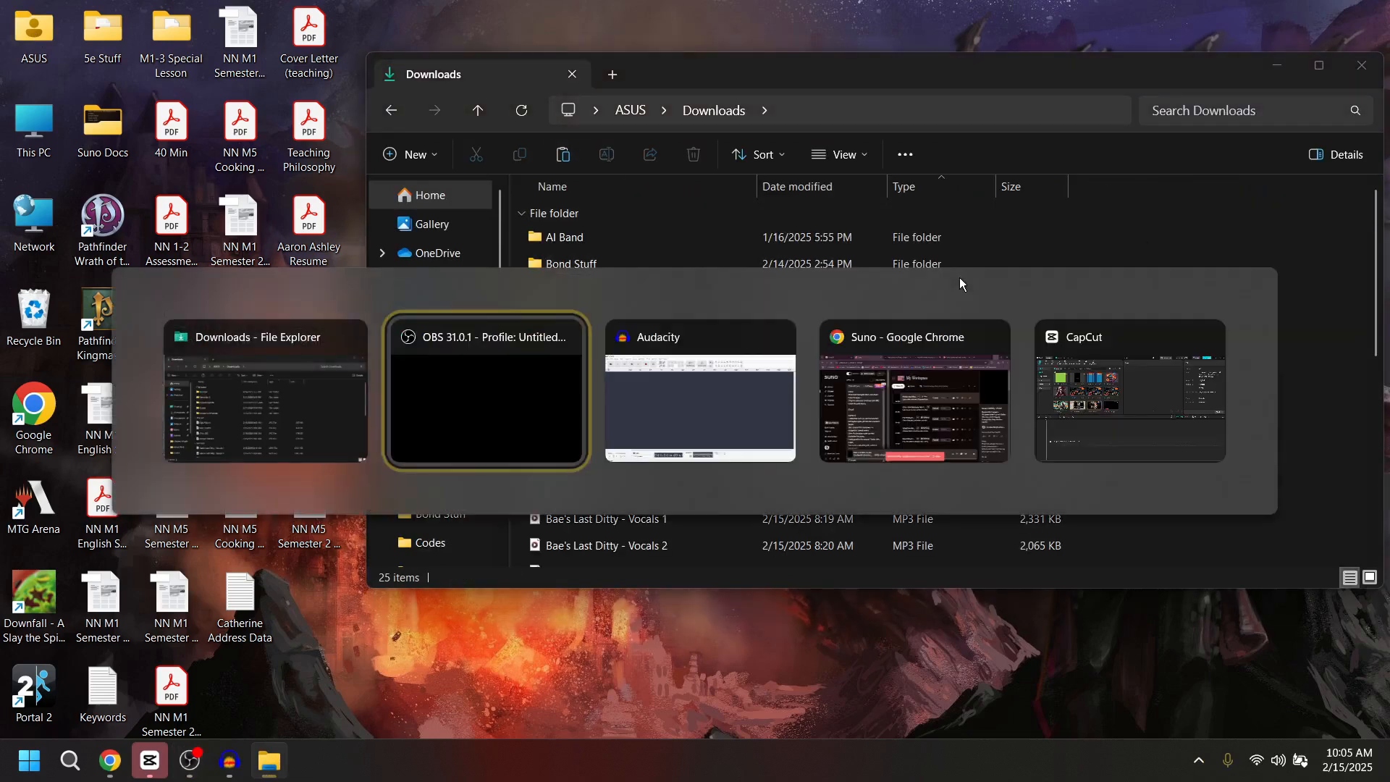
{"action": "key", "text": "alt+Tab"}
{"action": "key", "text": "alt+Tab"}
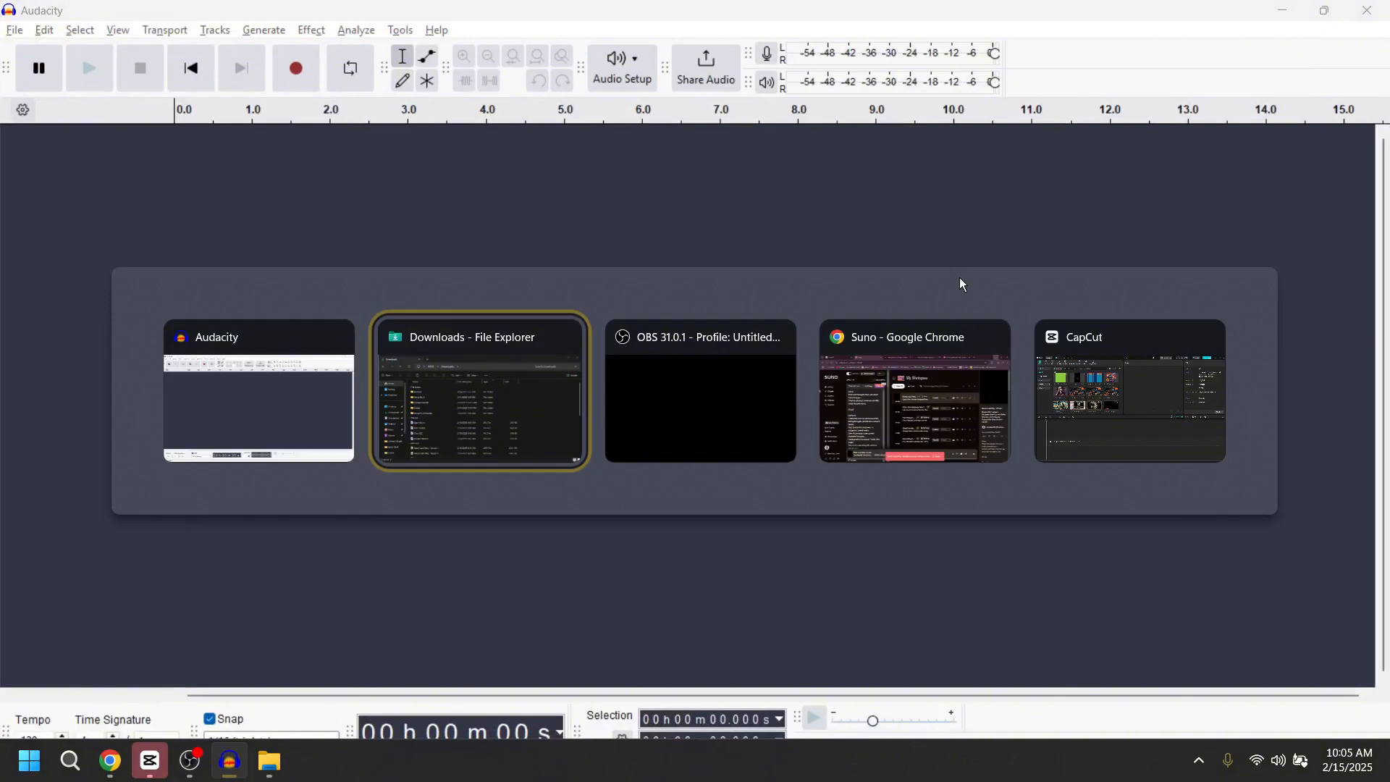
Step: Import the MP3 file "Bae's Last Ditty - Vocals" from Downloads into Audacity and play back its opening seconds
{"action": "scroll", "coordinate": [652, 475], "scroll_direction": "down", "scroll_amount": 1}
{"action": "scroll", "coordinate": [653, 475], "scroll_direction": "down", "scroll_amount": 2}
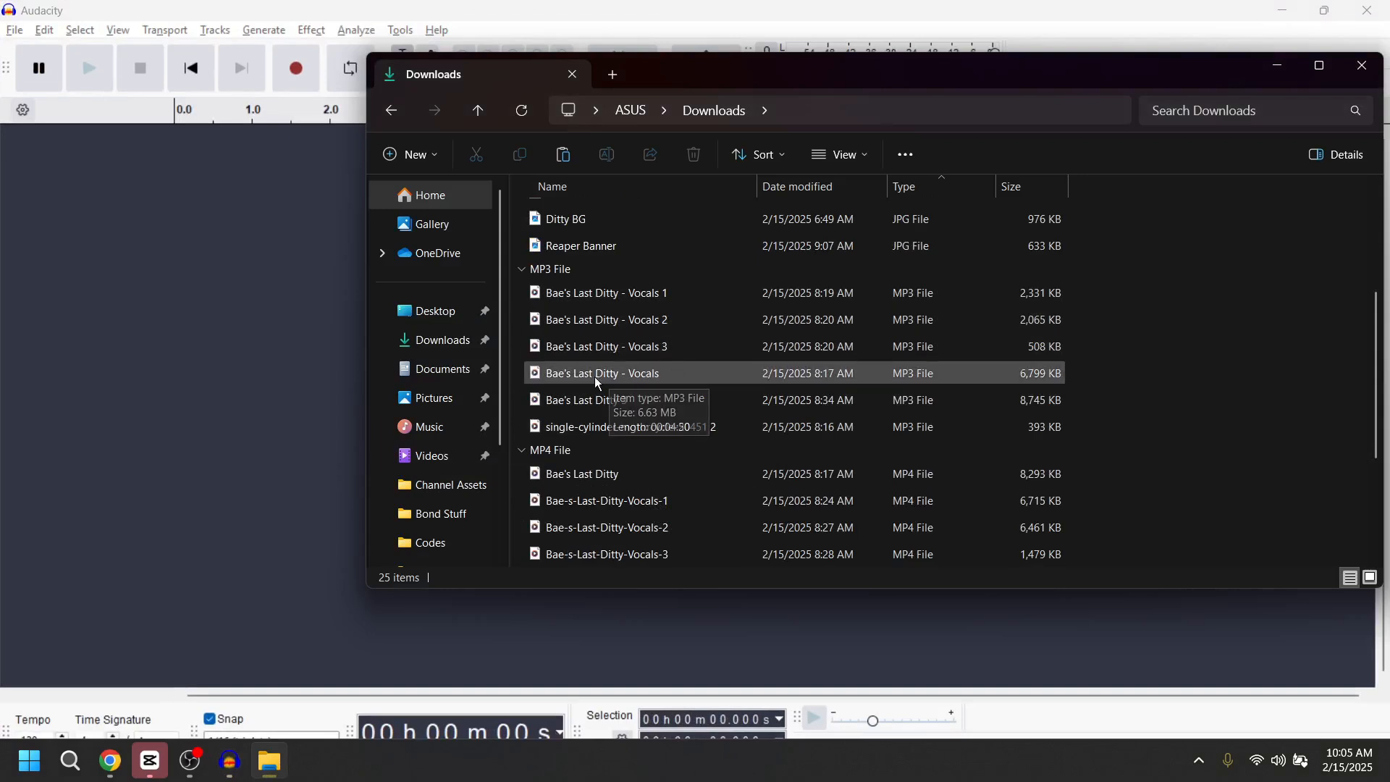
{"action": "left_click_drag", "start_coordinate": [584, 377], "coordinate": [253, 326]}
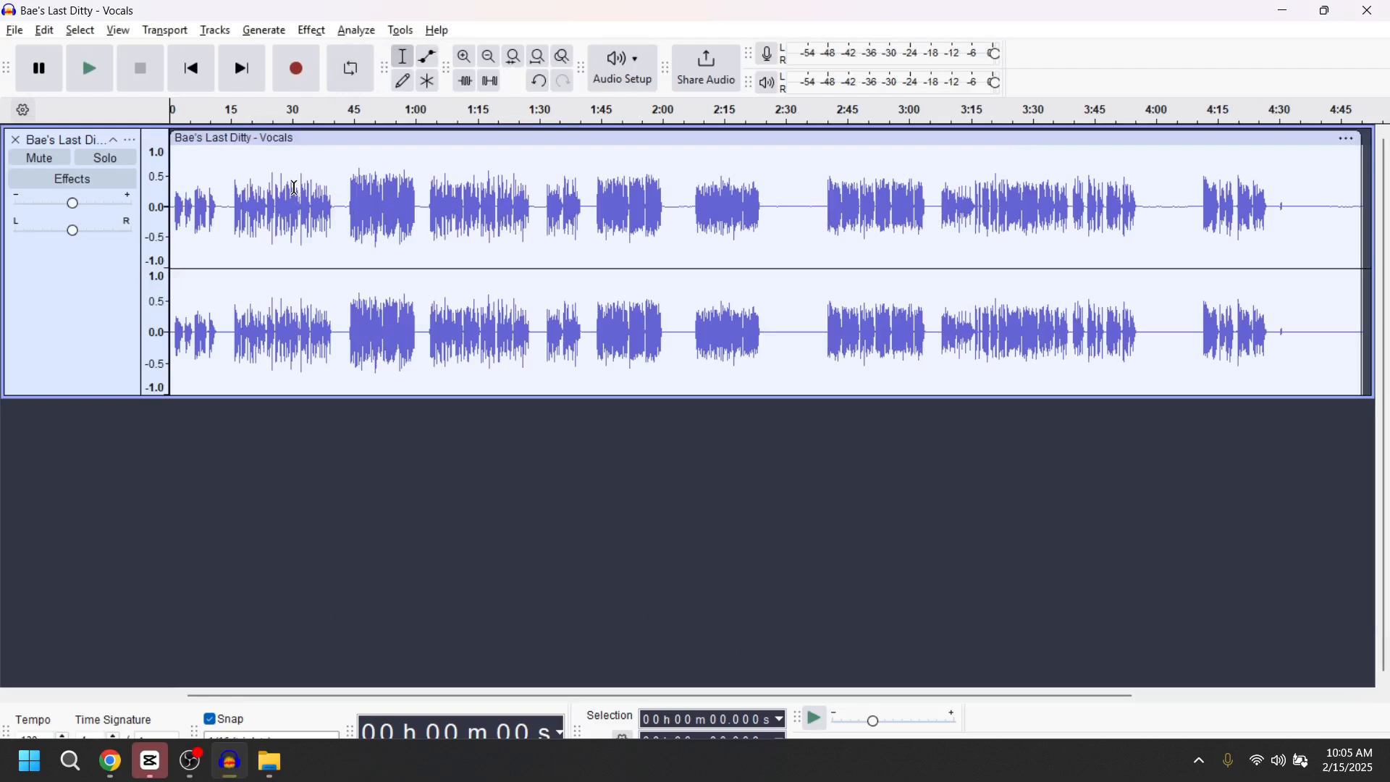
{"action": "key", "text": "space"}
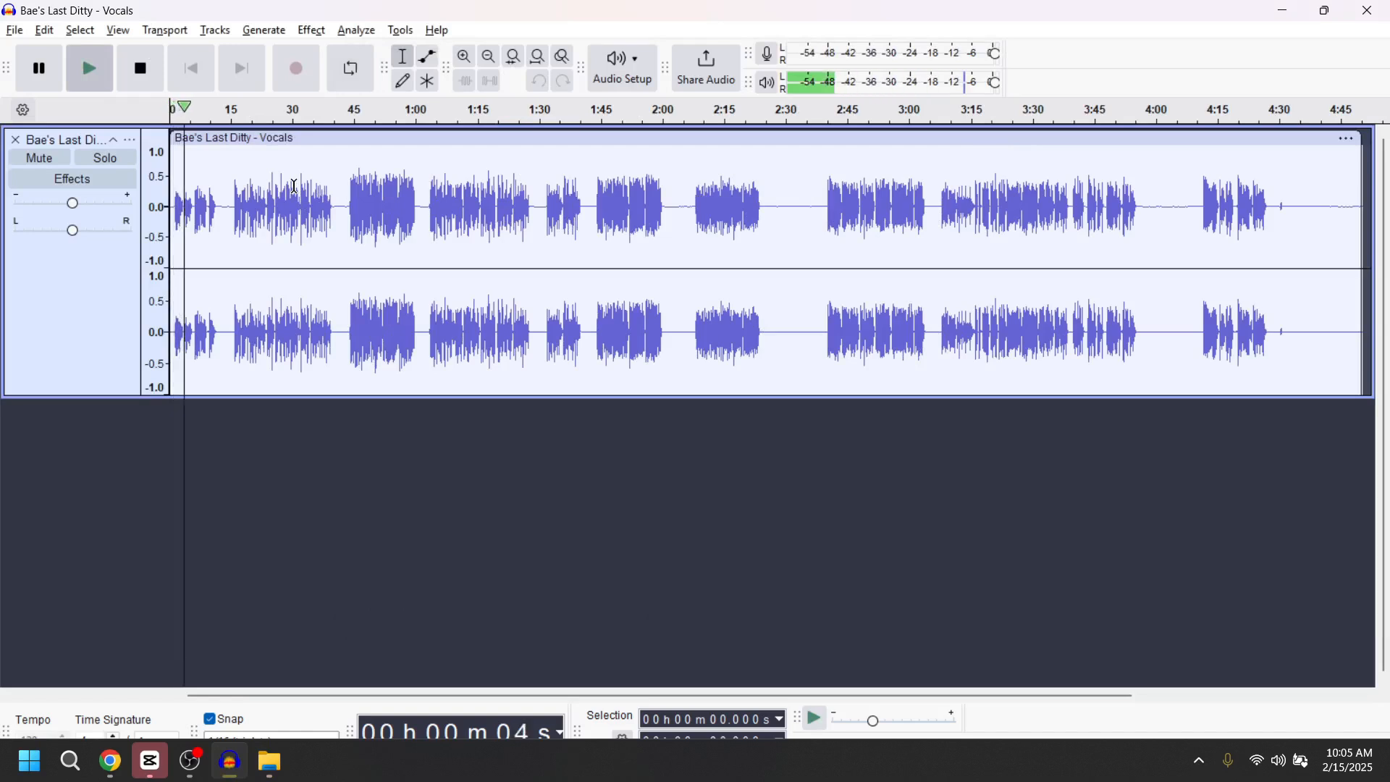
{"action": "key", "text": "space"}
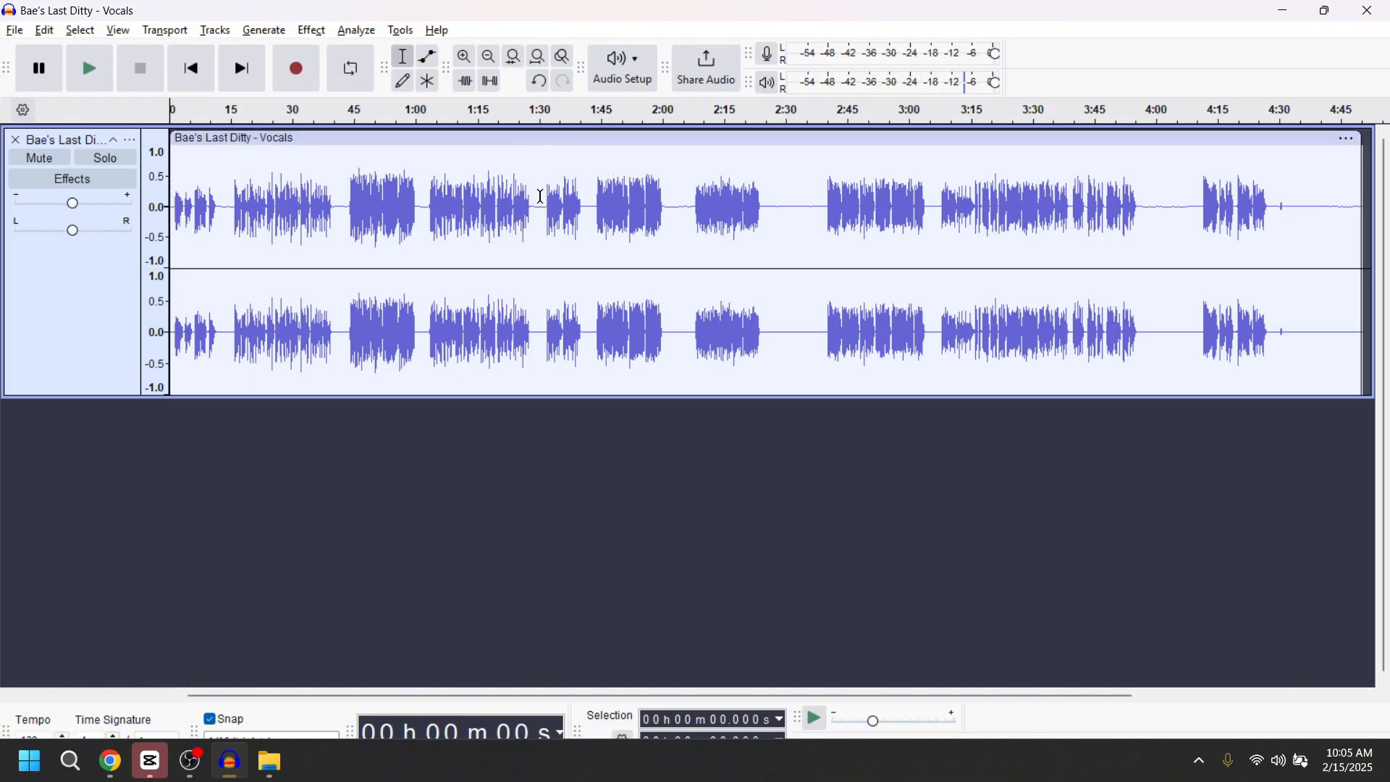
Step: Place the cursor in the vocals track at 1:59.750, just before the two-minute mark at the end of a sung section
{"action": "left_click", "coordinate": [665, 164]}
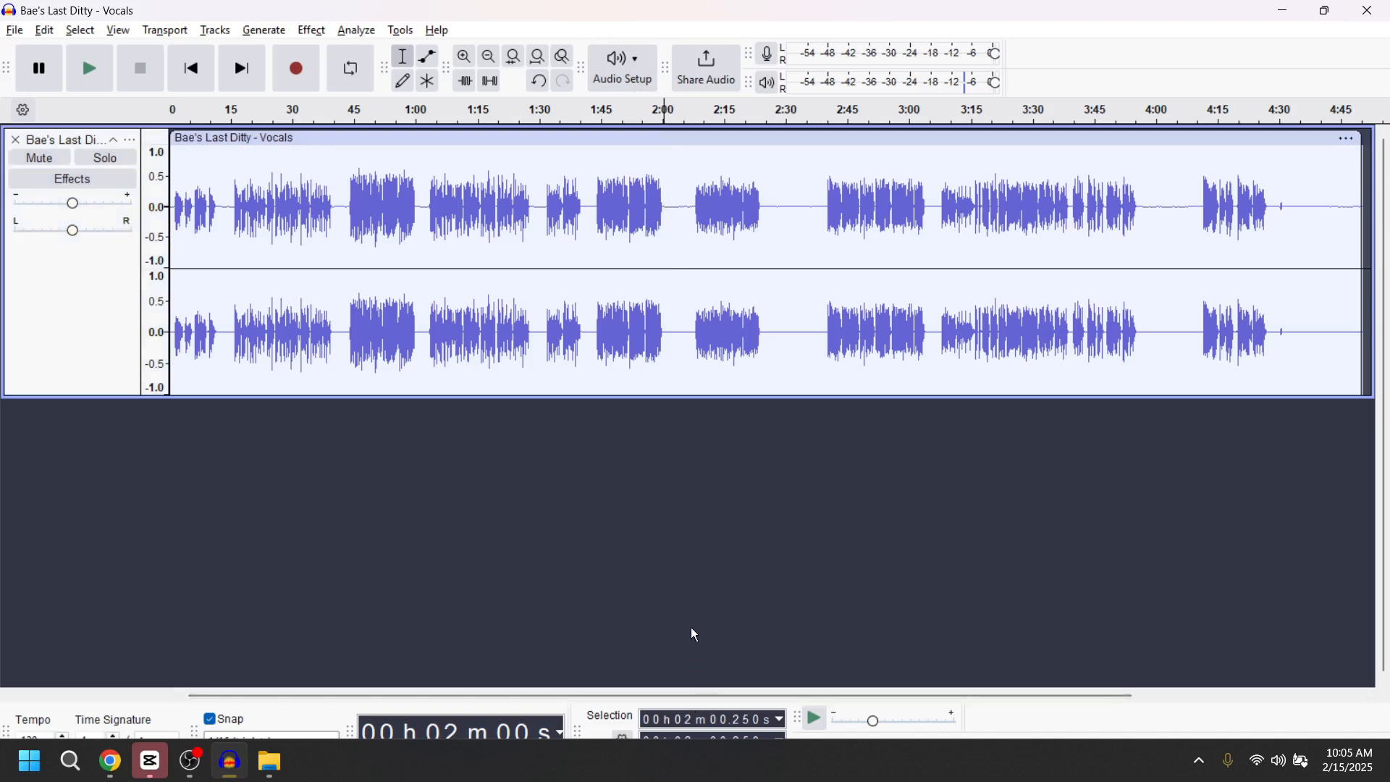
{"action": "left_click", "coordinate": [666, 160]}
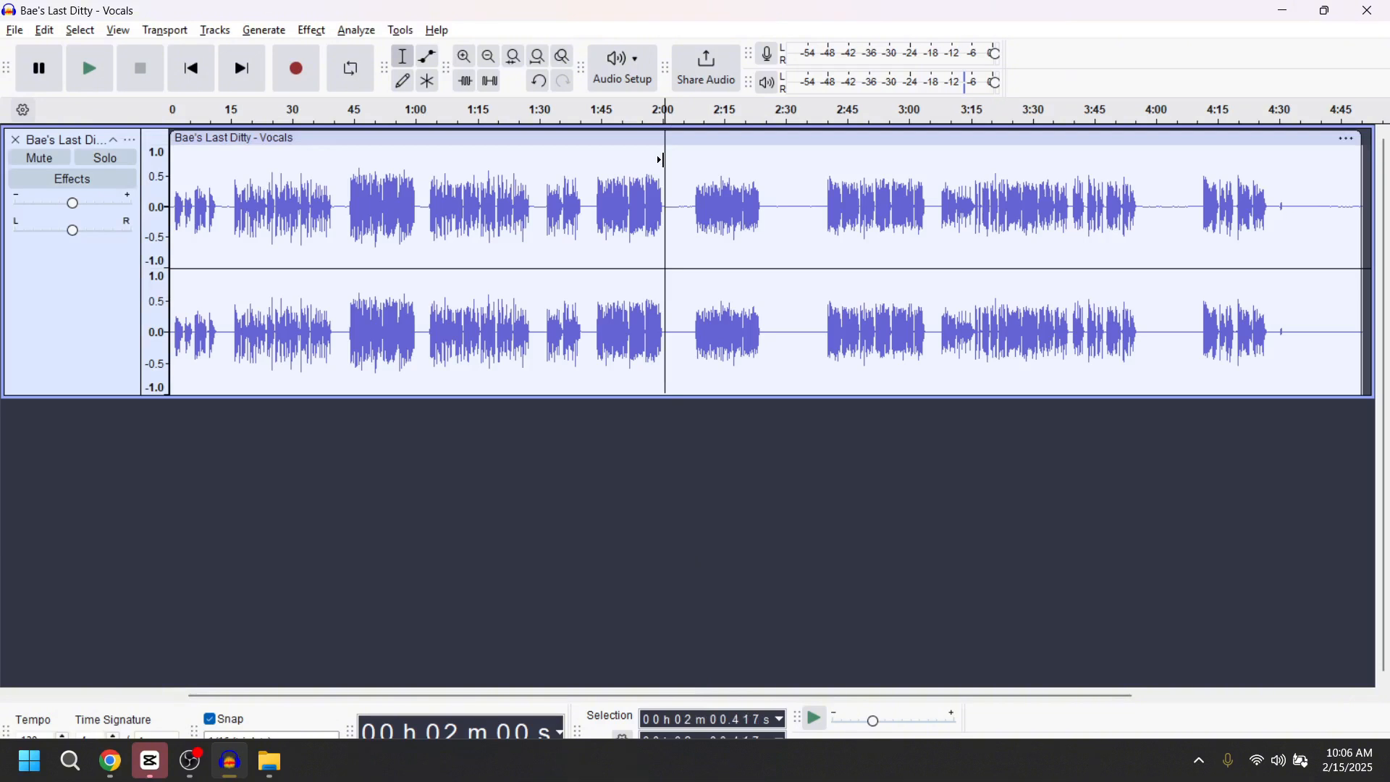
{"action": "left_click", "coordinate": [664, 160]}
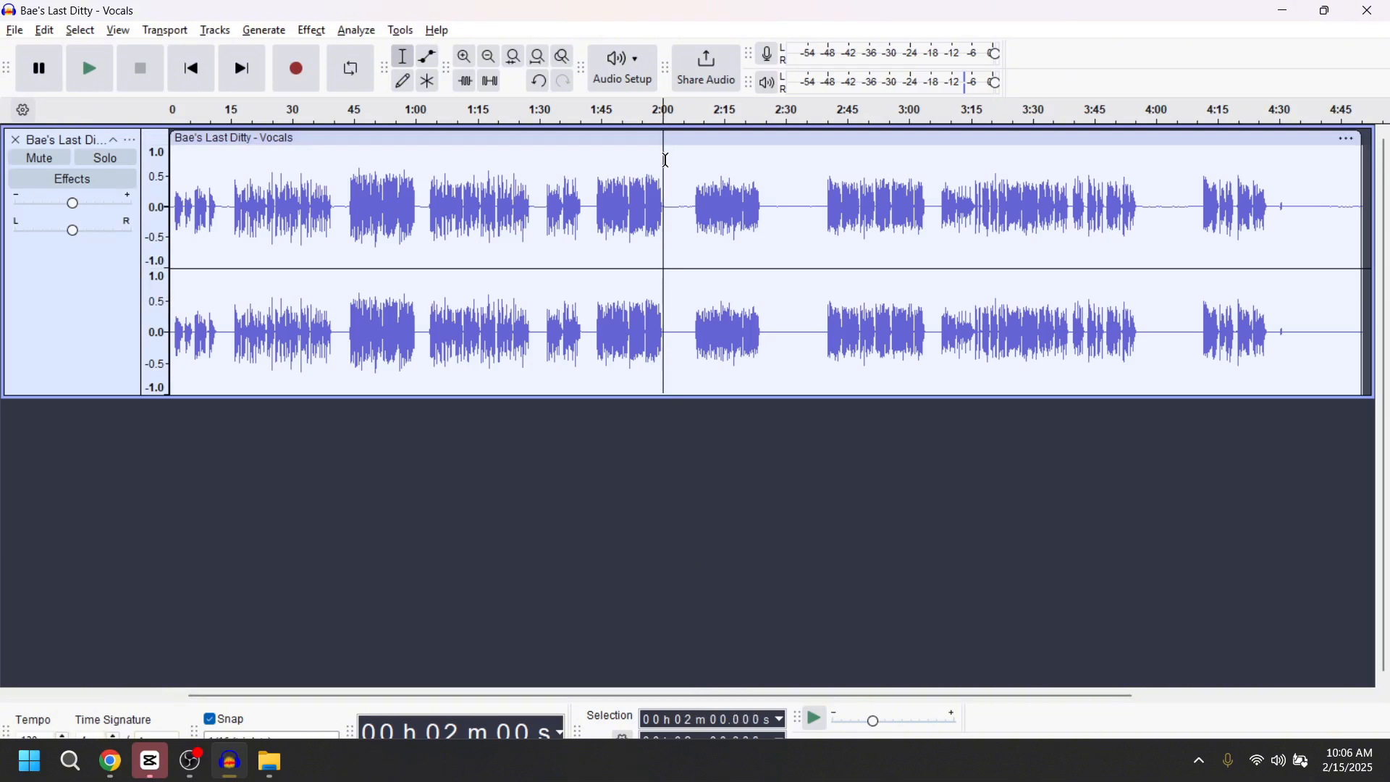
{"action": "key", "text": "Left"}
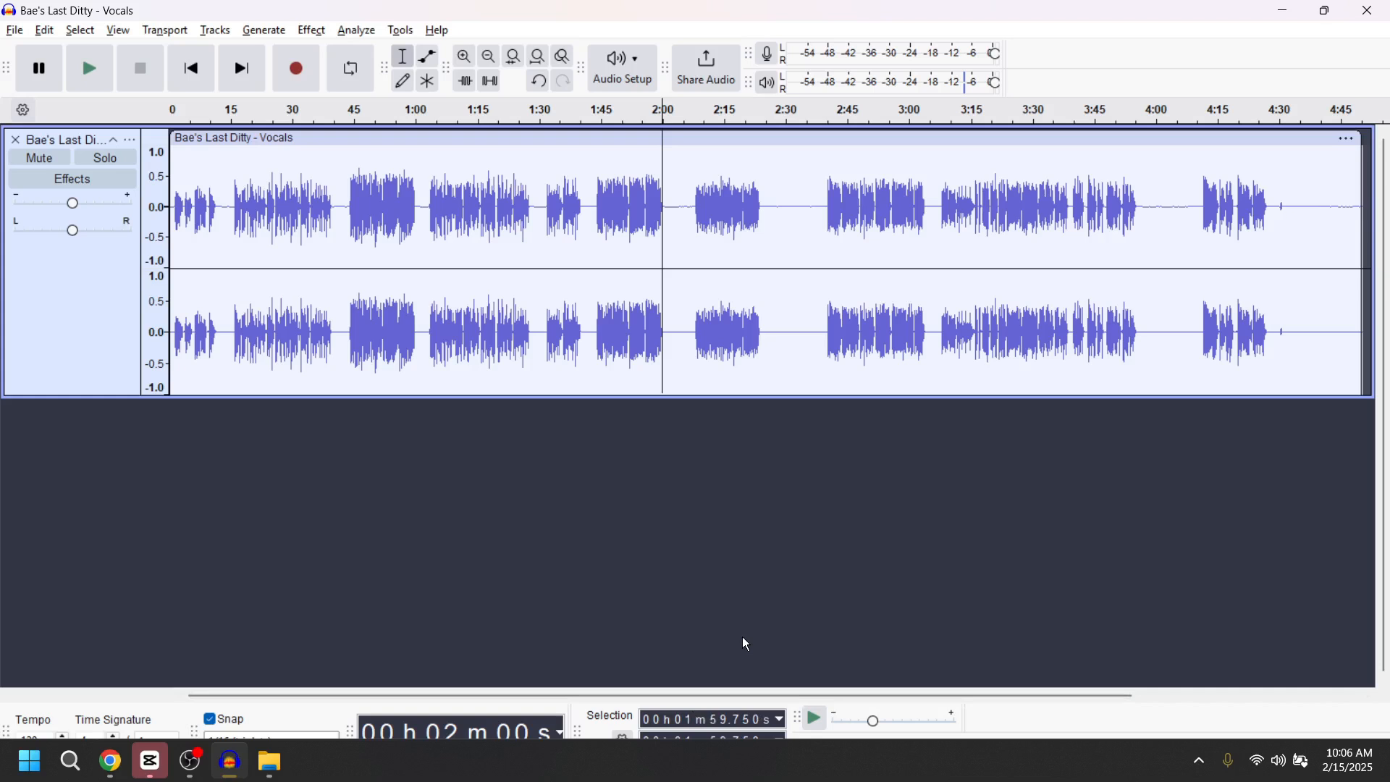
{"action": "key", "text": "Left"}
{"action": "key", "text": "Left"}
{"action": "key", "text": "Left"}
{"action": "key", "text": "Left"}
{"action": "key", "text": "Left"}
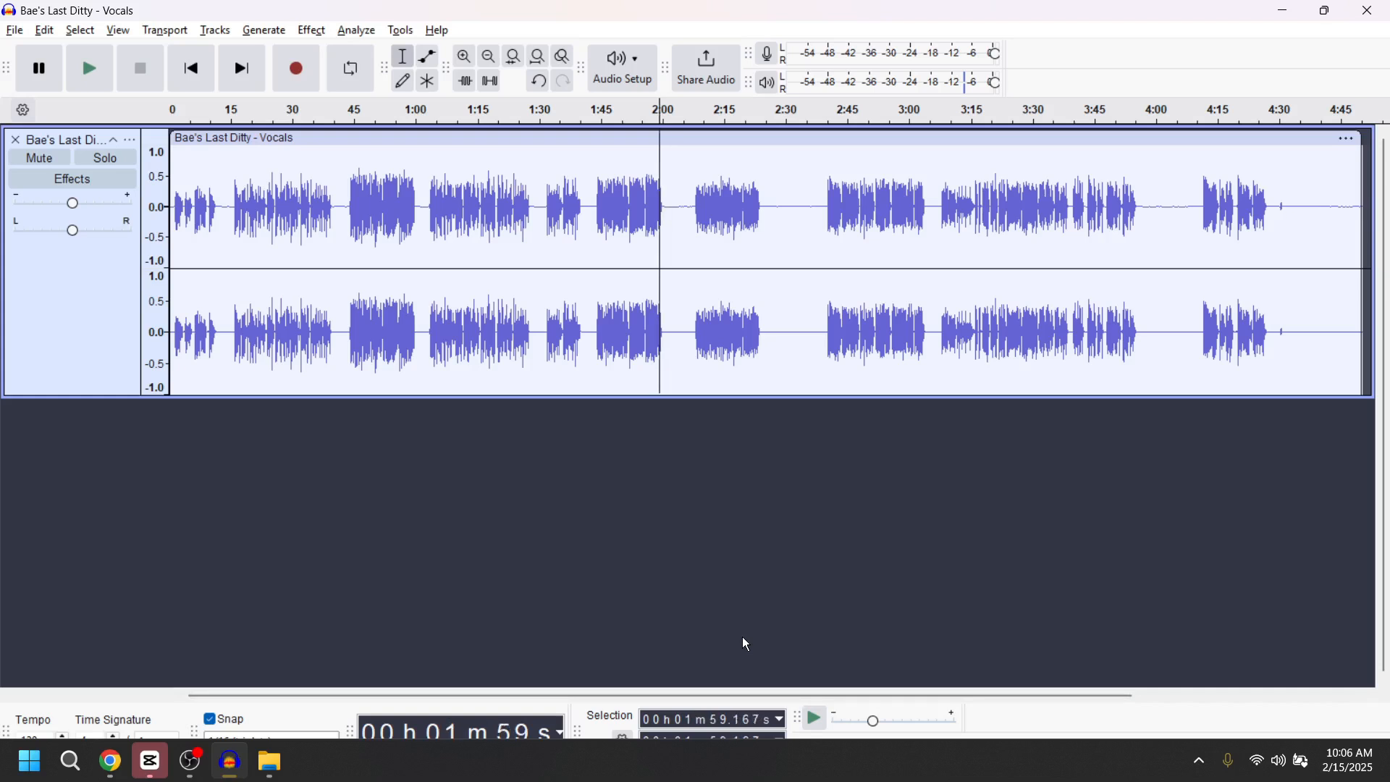
{"action": "key", "text": "Right"}
{"action": "key", "text": "Right"}
{"action": "key", "text": "Right"}
{"action": "key", "text": "Right"}
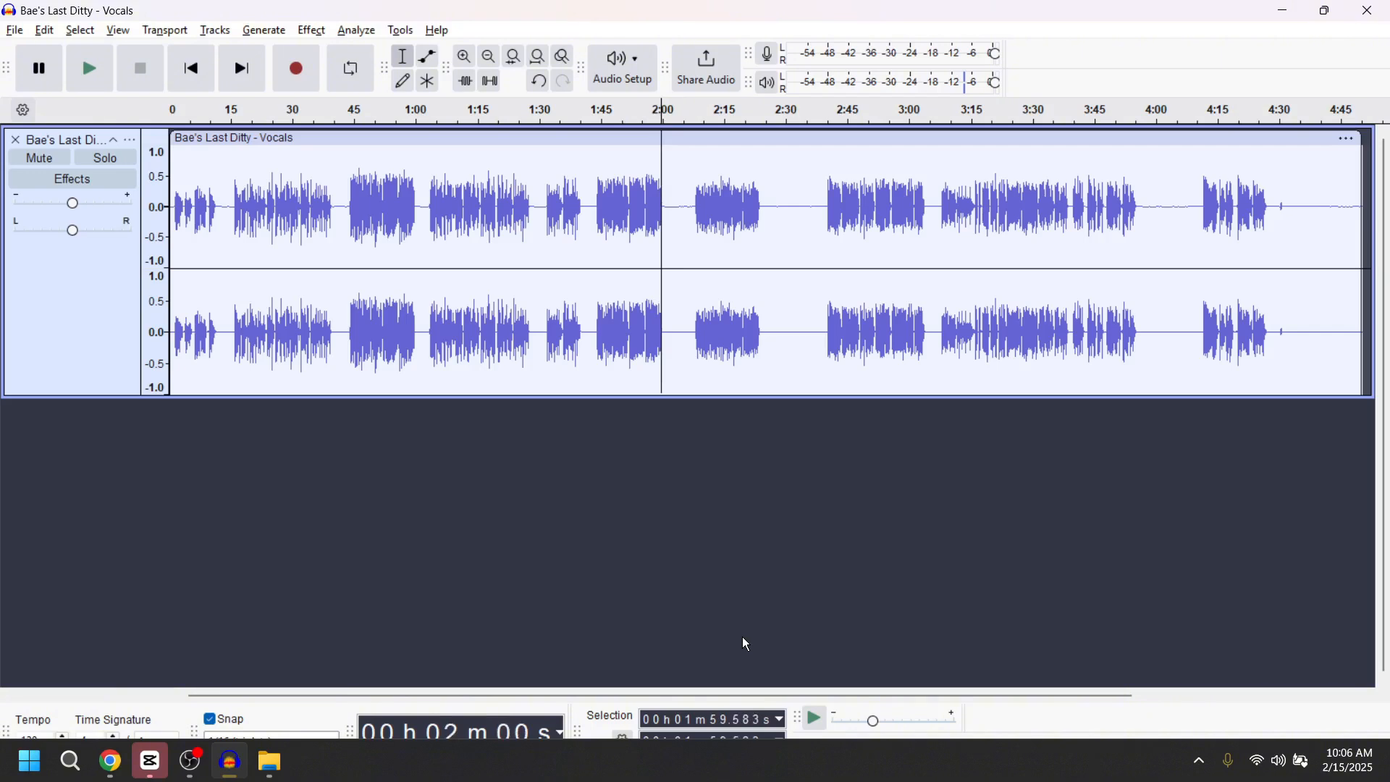
{"action": "key", "text": "Right"}
{"action": "key", "text": "Right"}
{"action": "key", "text": "Right"}
Step: Select the vocals from the cursor to the end of the clip and cut that part out of the track
{"action": "key", "text": "shift+Right"}
{"action": "key", "text": "shift+Right"}
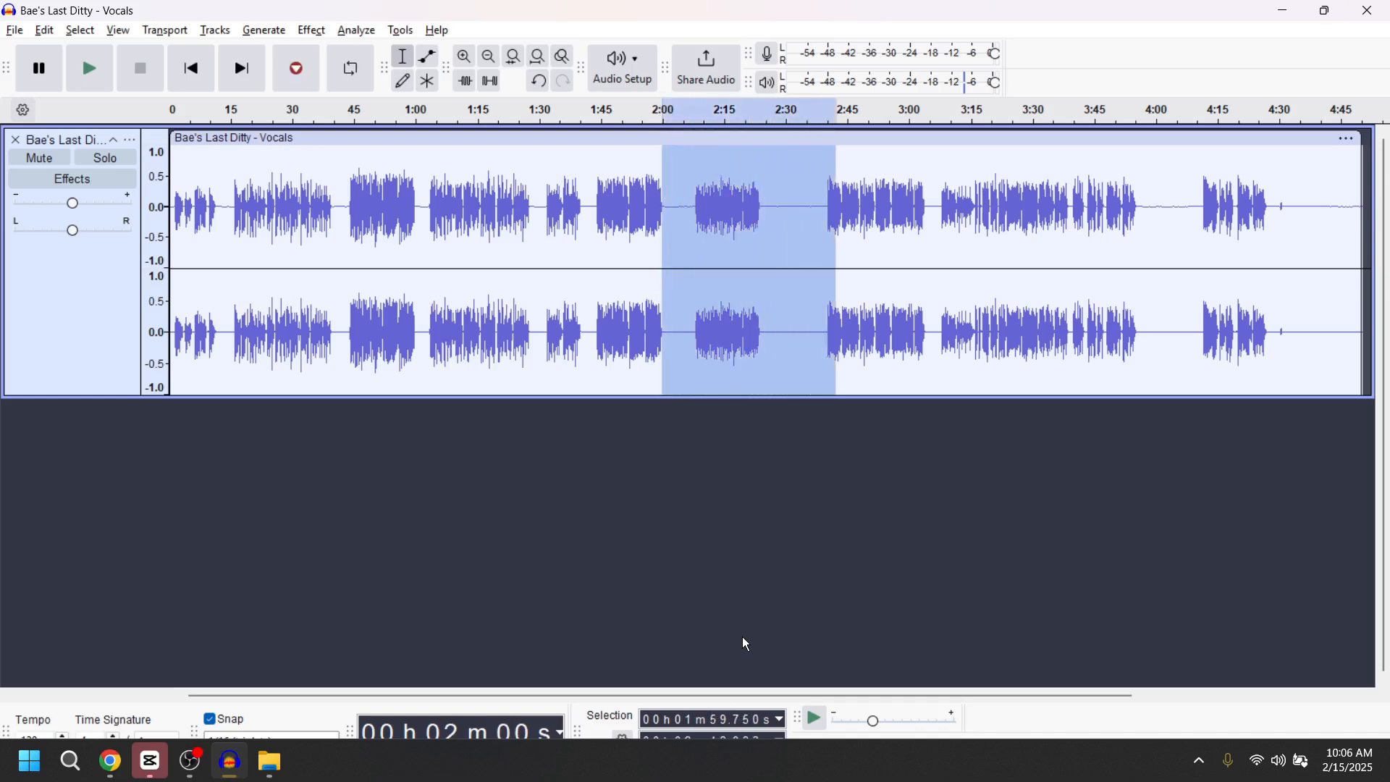
{"action": "key", "text": "shift+Right"}
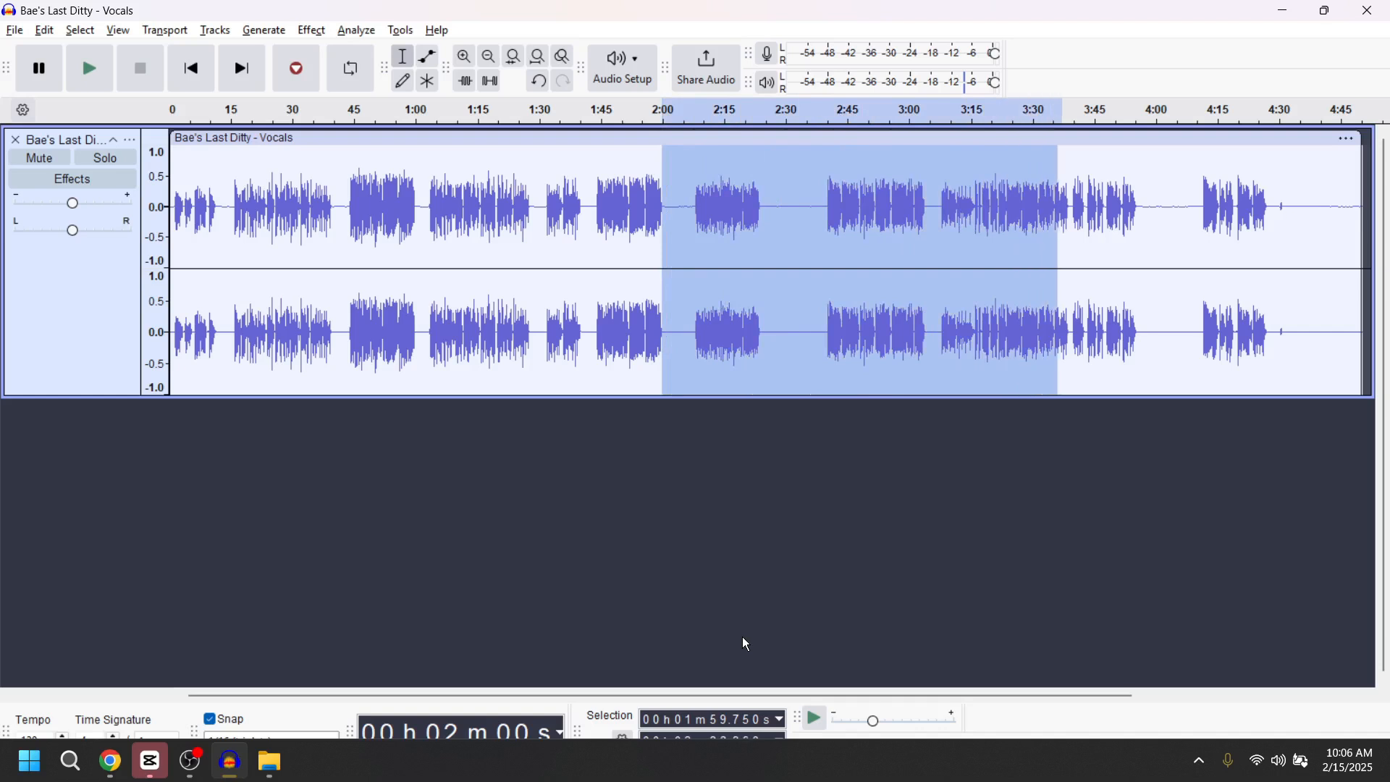
{"action": "key", "text": "shift+Right"}
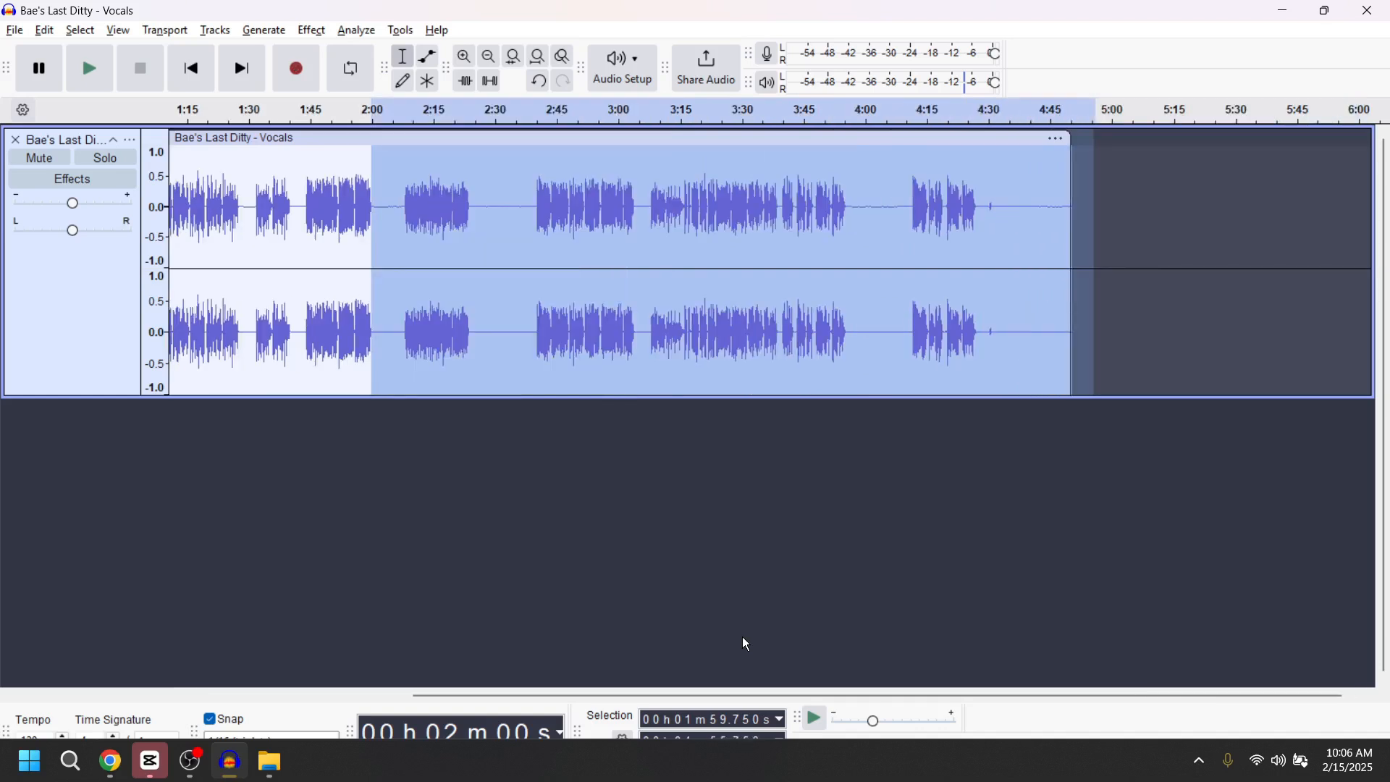
{"action": "key", "text": "Delete"}
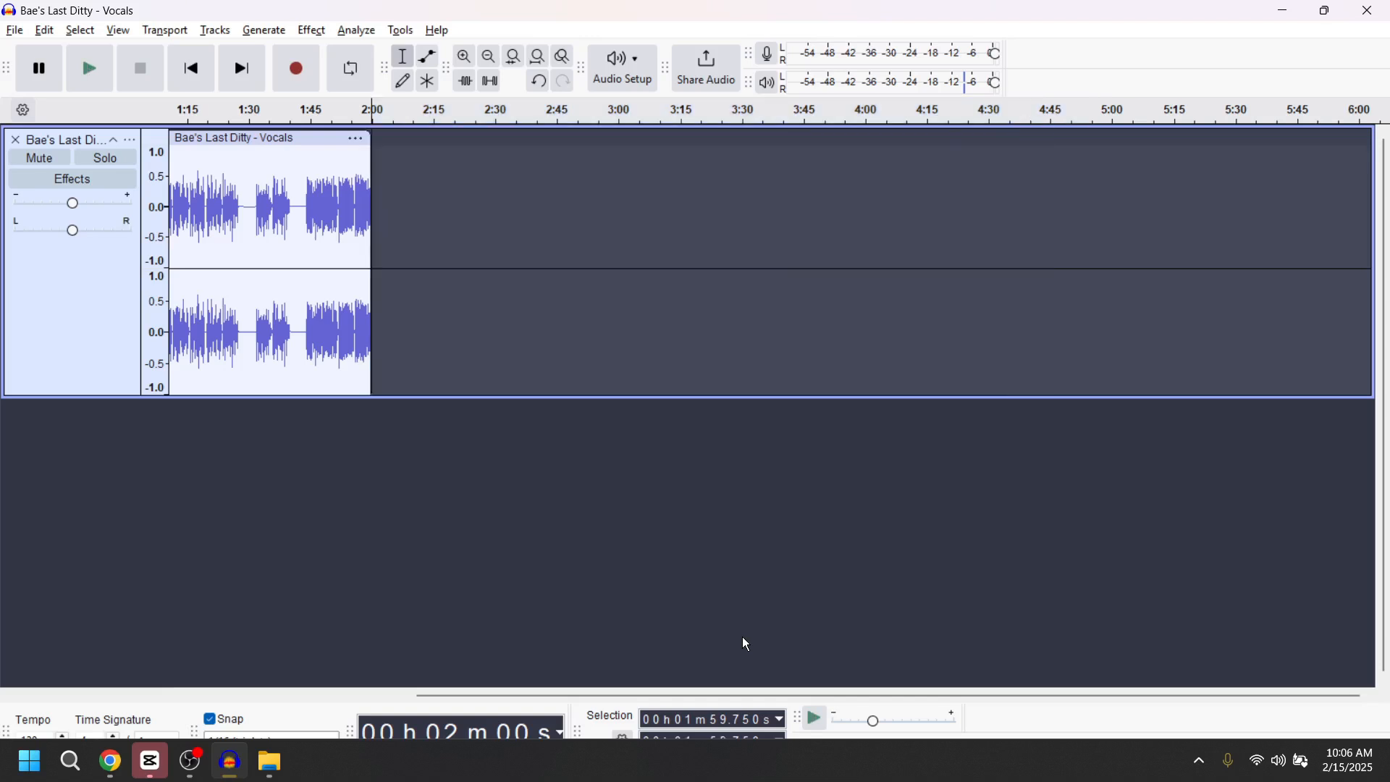
Step: Set up an MP3 export of the shortened vocals to the computer with 1 added to the file name, and cancel it
{"action": "left_click_drag", "start_coordinate": [724, 695], "coordinate": [412, 694]}
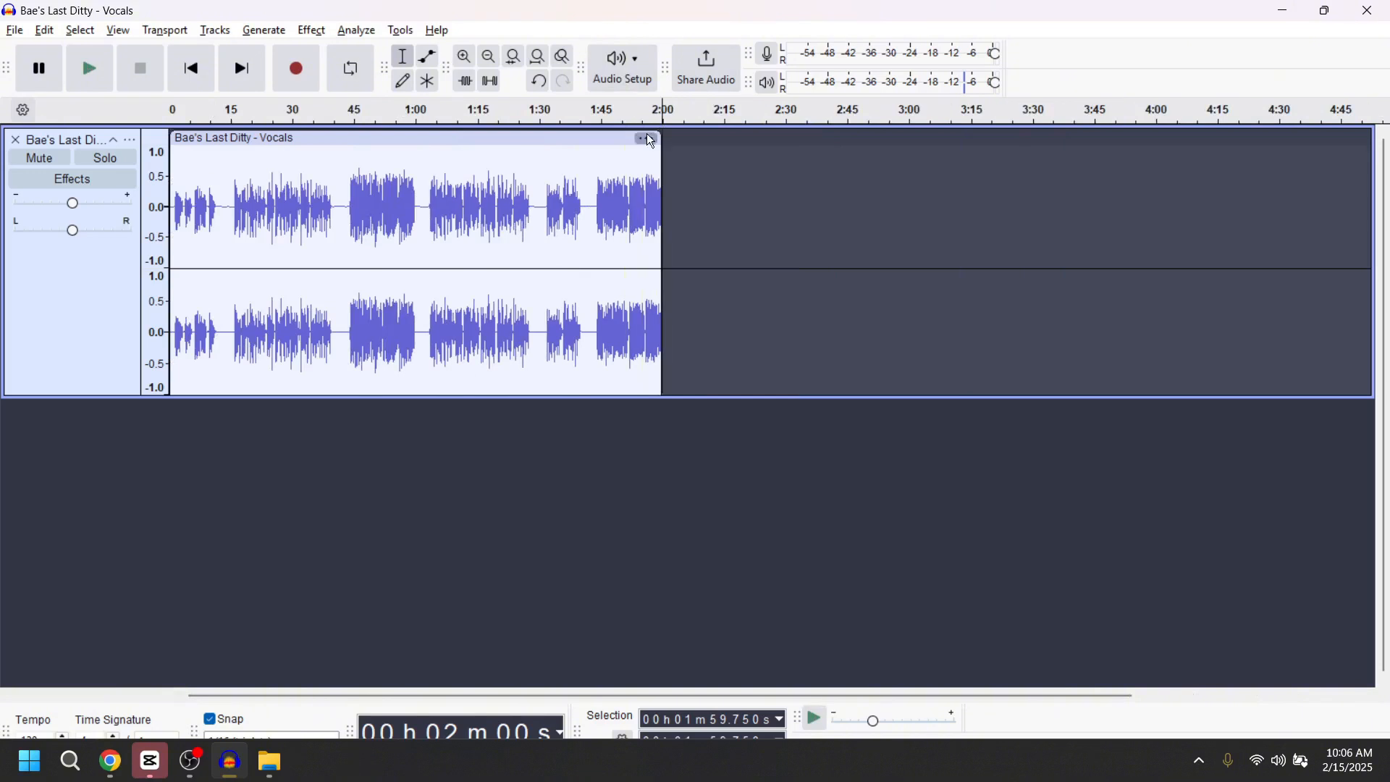
{"action": "left_click", "coordinate": [17, 32]}
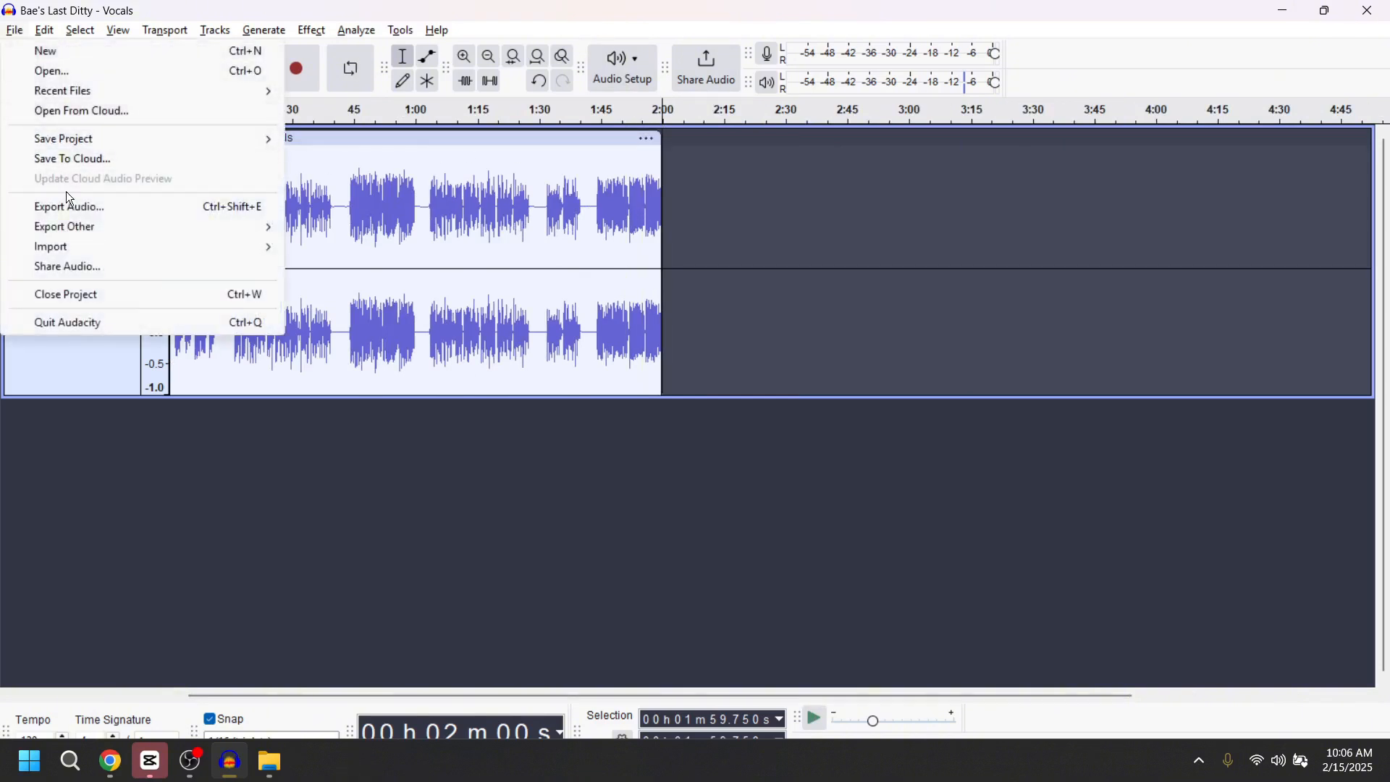
{"action": "left_click", "coordinate": [76, 210]}
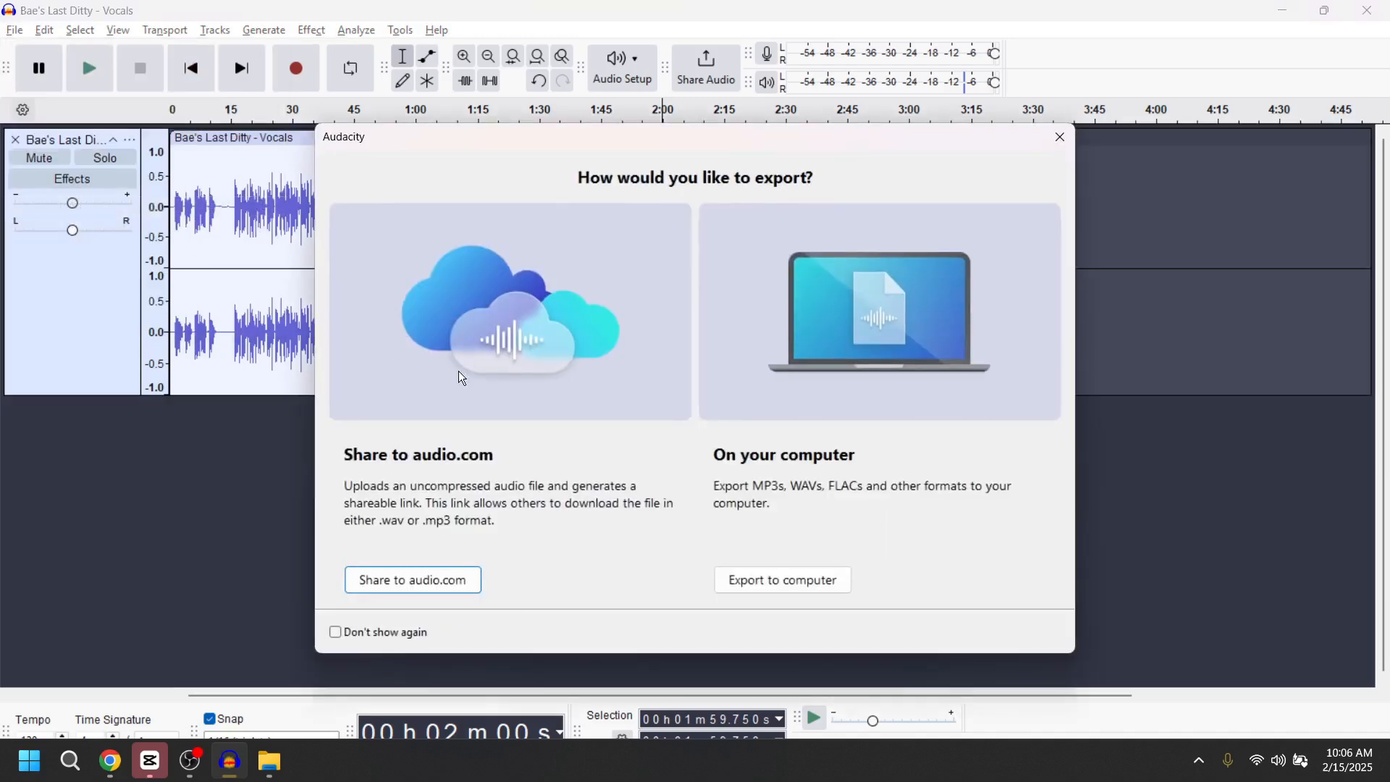
{"action": "left_click", "coordinate": [783, 581]}
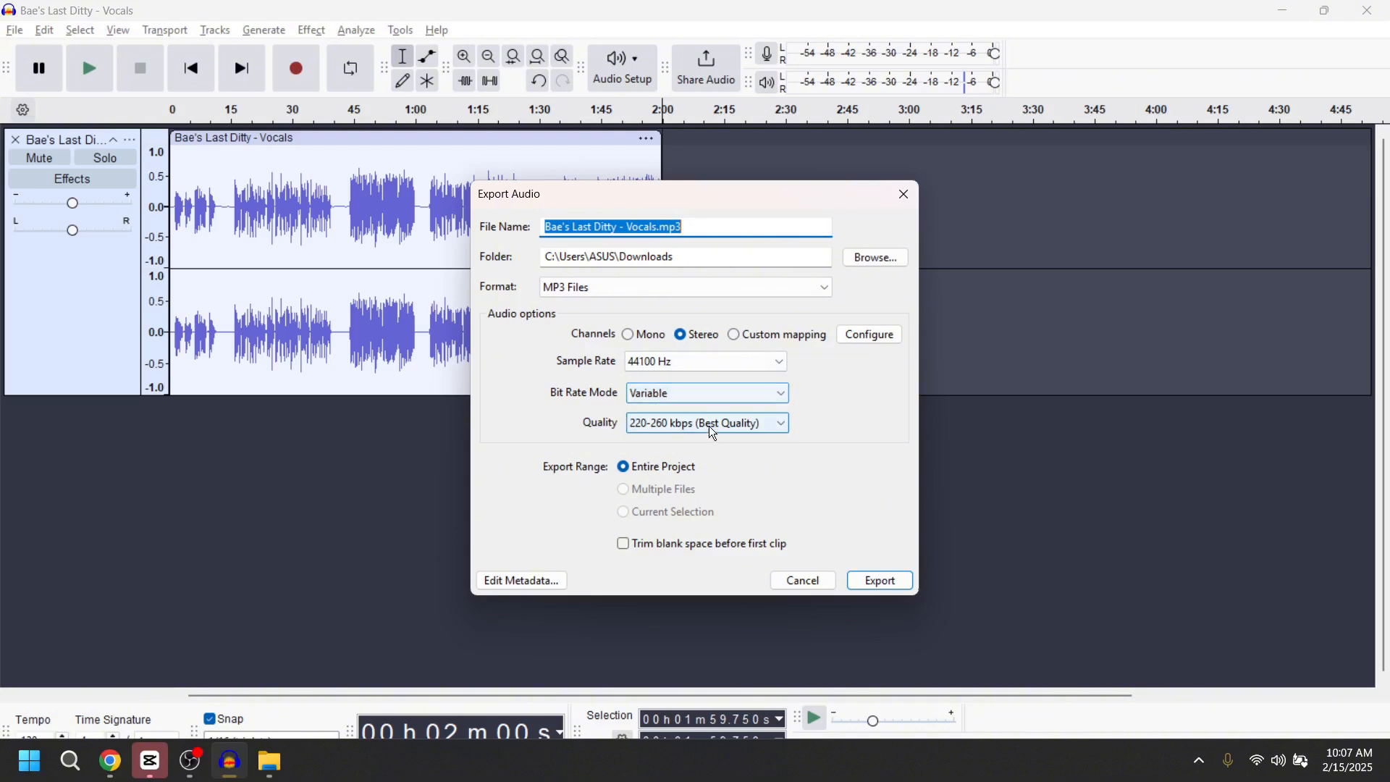
{"action": "left_click", "coordinate": [710, 226]}
{"action": "key", "text": "Left"}
{"action": "key", "text": "Left"}
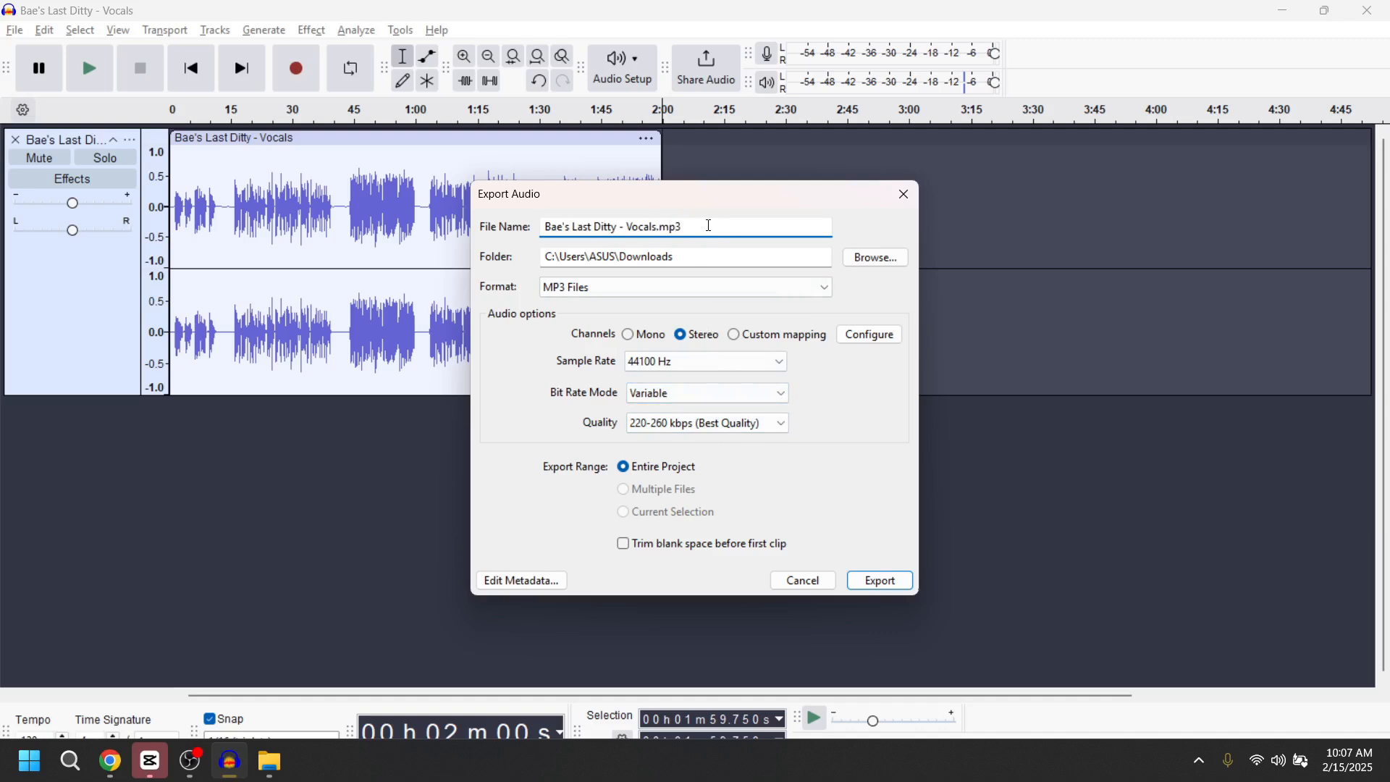
{"action": "type", "text": "1"}
{"action": "left_click", "coordinate": [820, 583]}
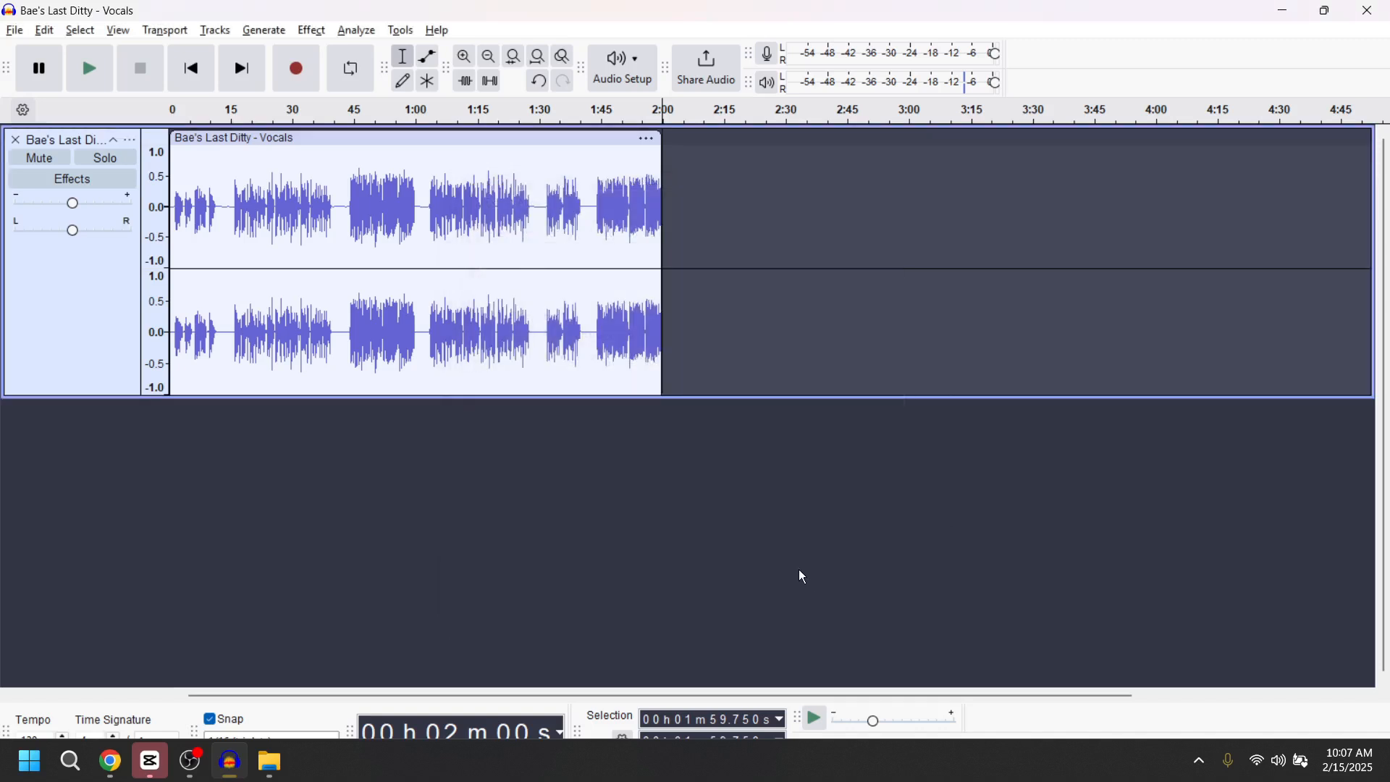
Step: Remove the track with the first two minutes of vocals and paste the cut remainder at the project start as a new track
{"action": "left_click", "coordinate": [9, 136]}
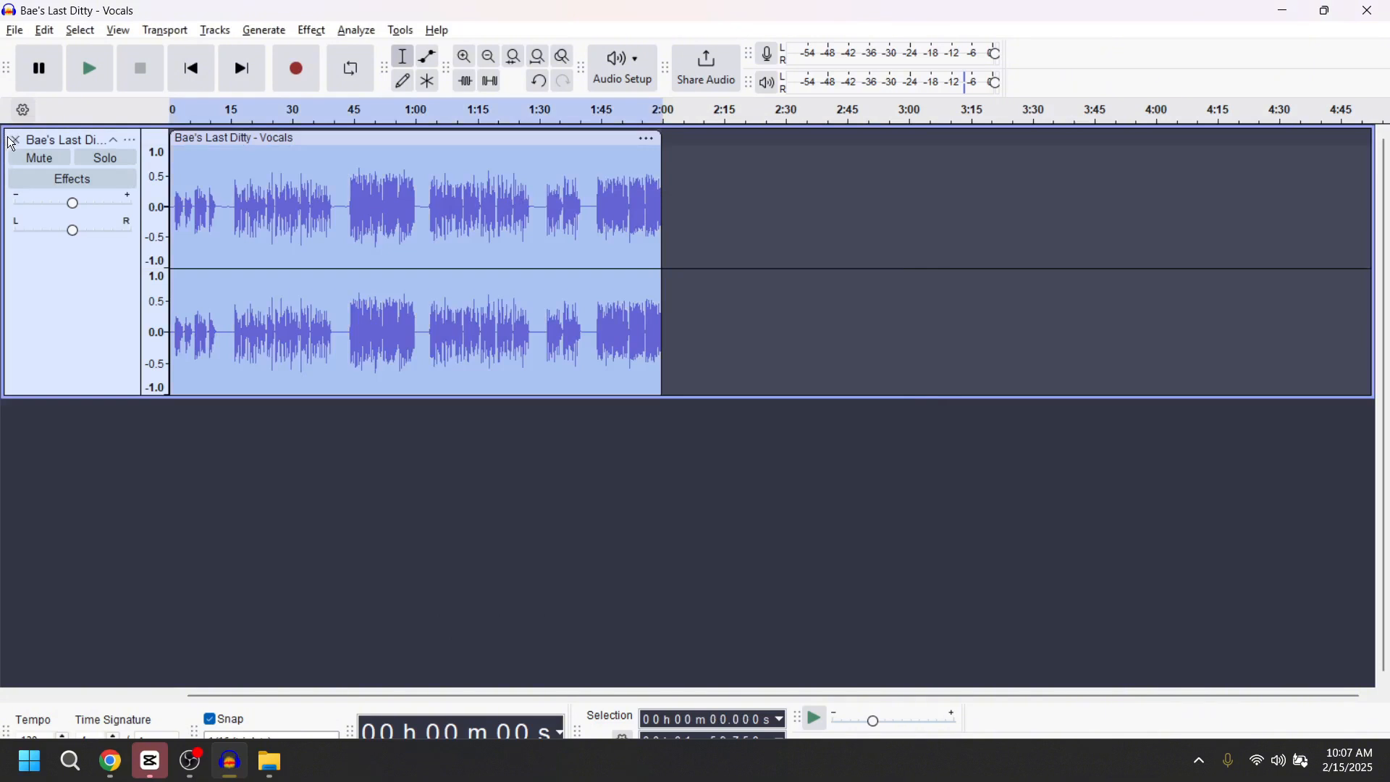
{"action": "left_click", "coordinate": [13, 139]}
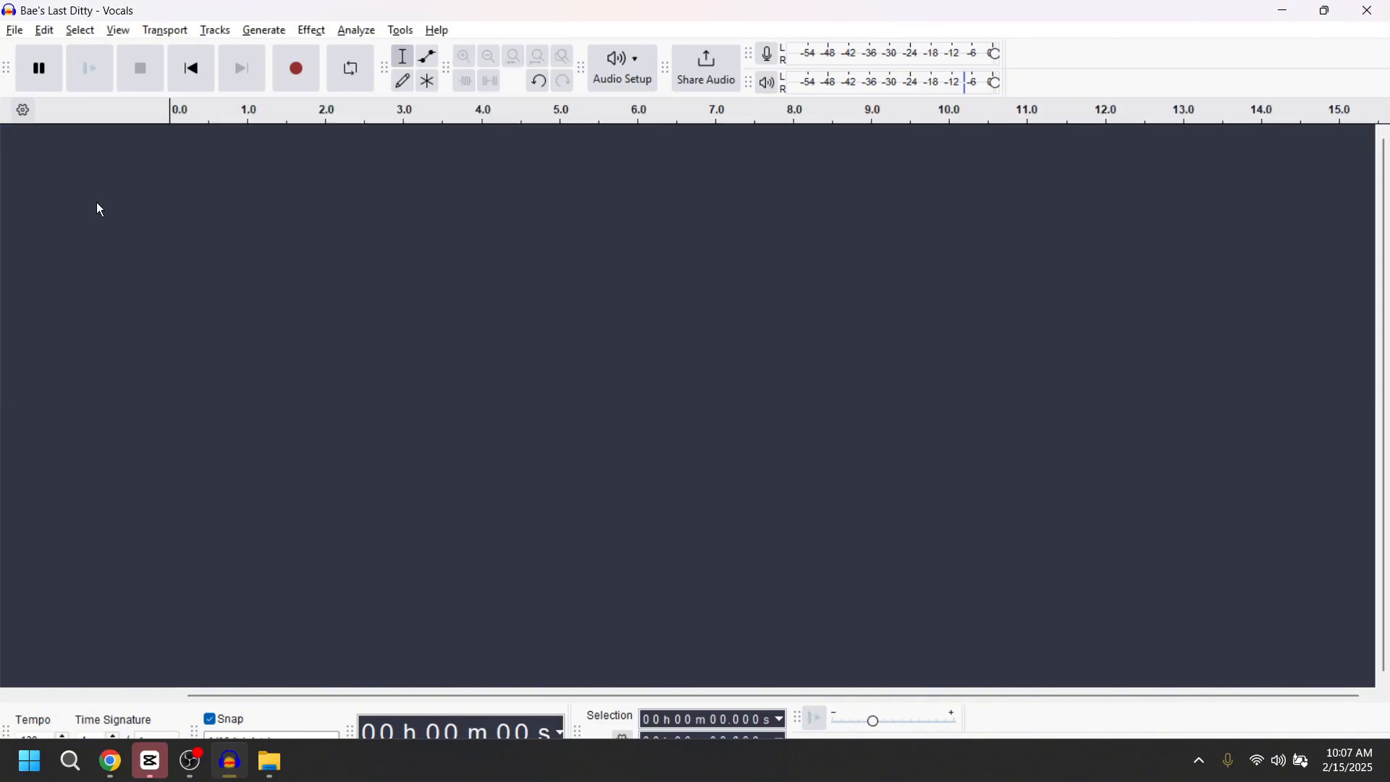
{"action": "key", "text": "ctrl+z"}
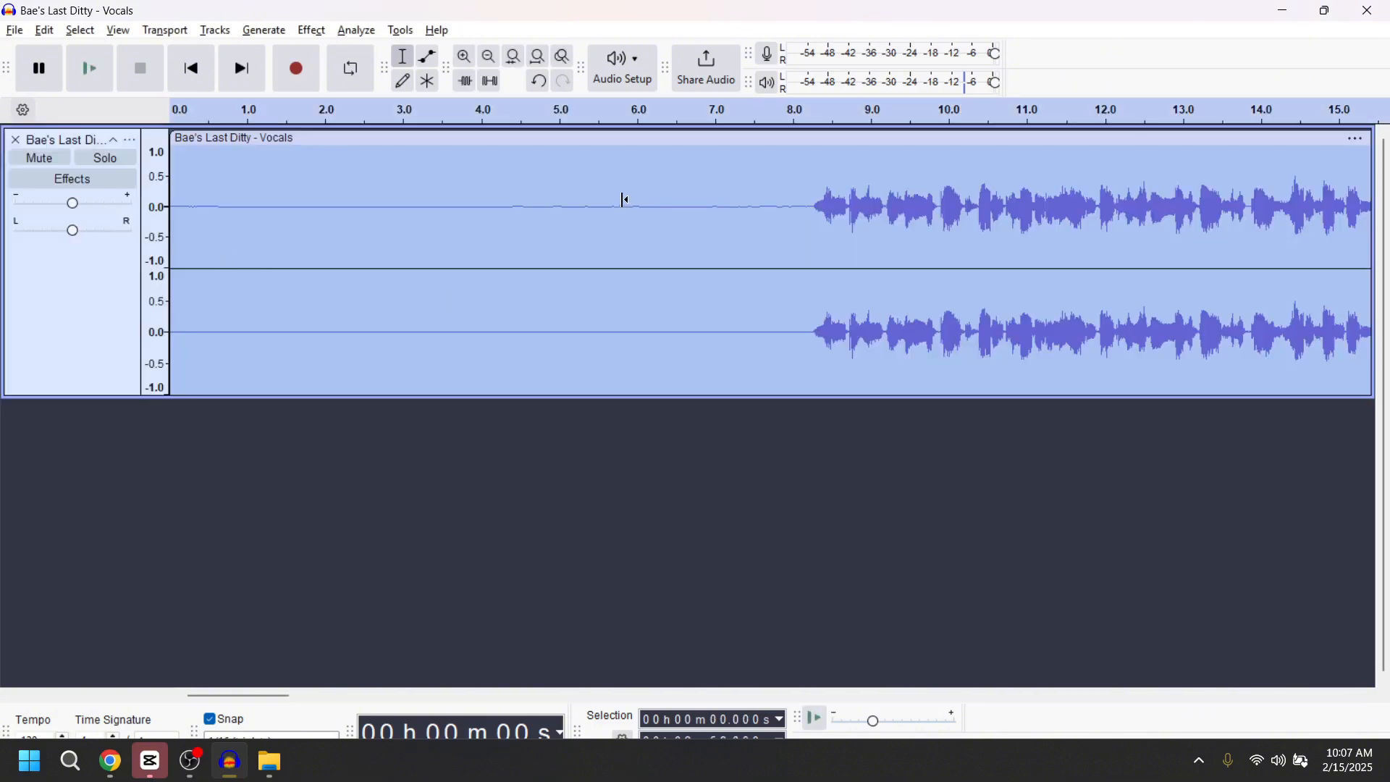
{"action": "scroll", "coordinate": [624, 199], "scroll_direction": "down", "scroll_amount": 4}
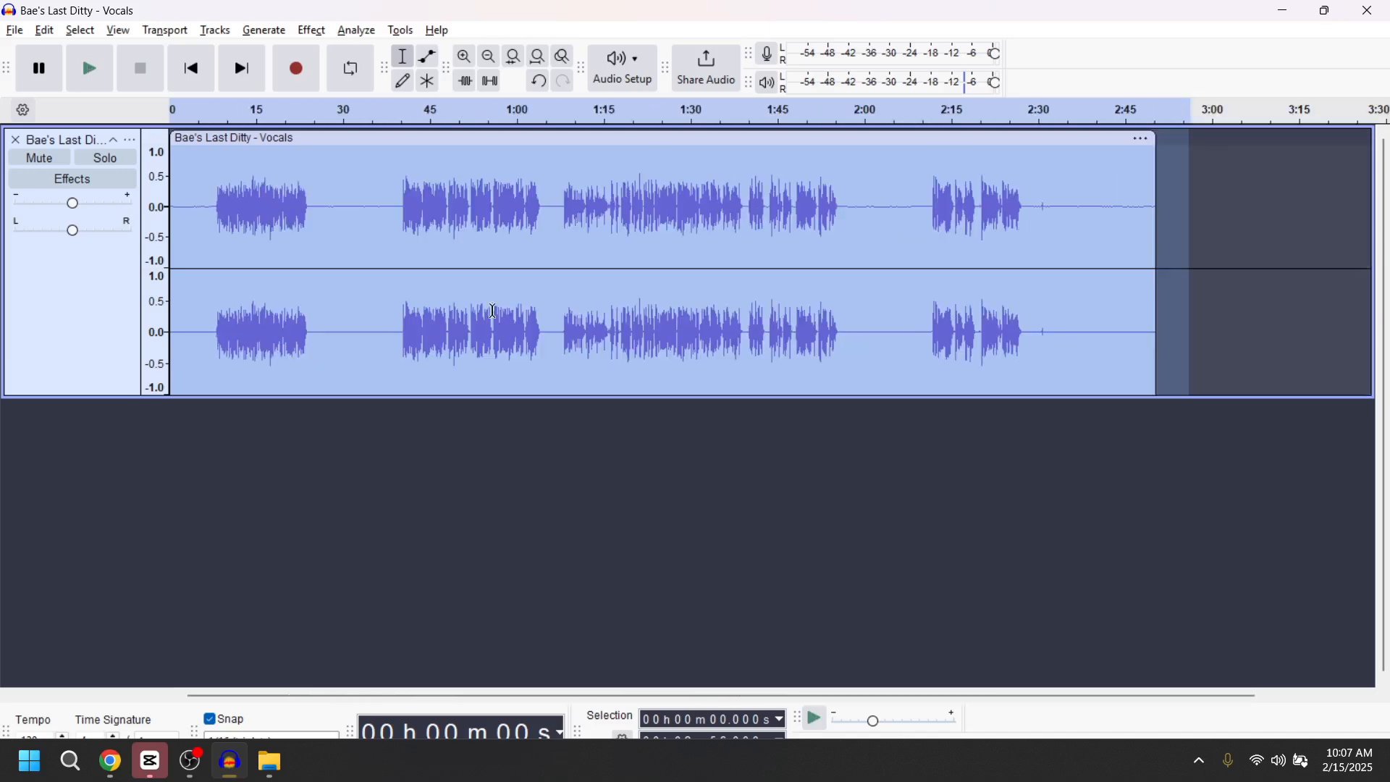
Step: Clear the selection and place the cursor at 1:59.917 in the pasted vocals, in the quiet gap before the last sung section
{"action": "left_click", "coordinate": [86, 30]}
{"action": "left_click", "coordinate": [101, 73]}
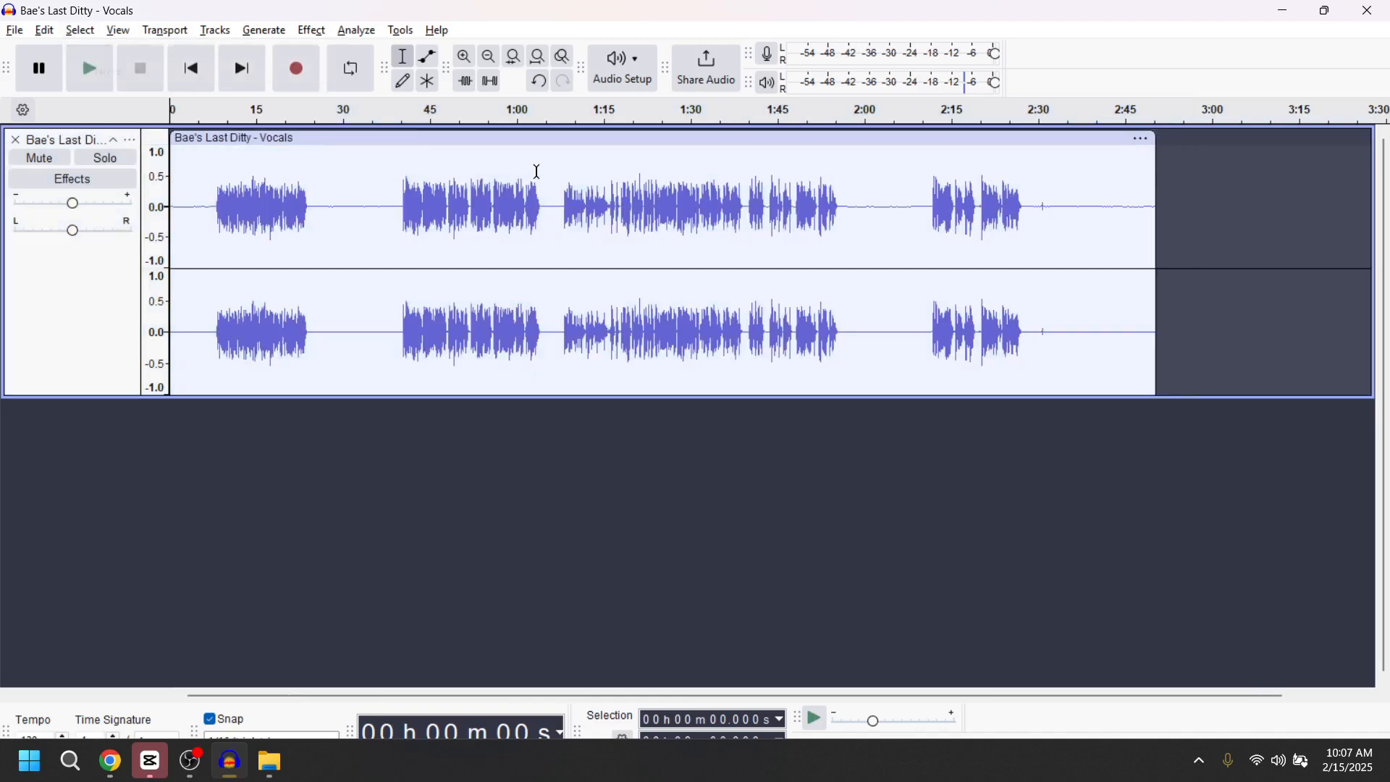
{"action": "left_click", "coordinate": [869, 168]}
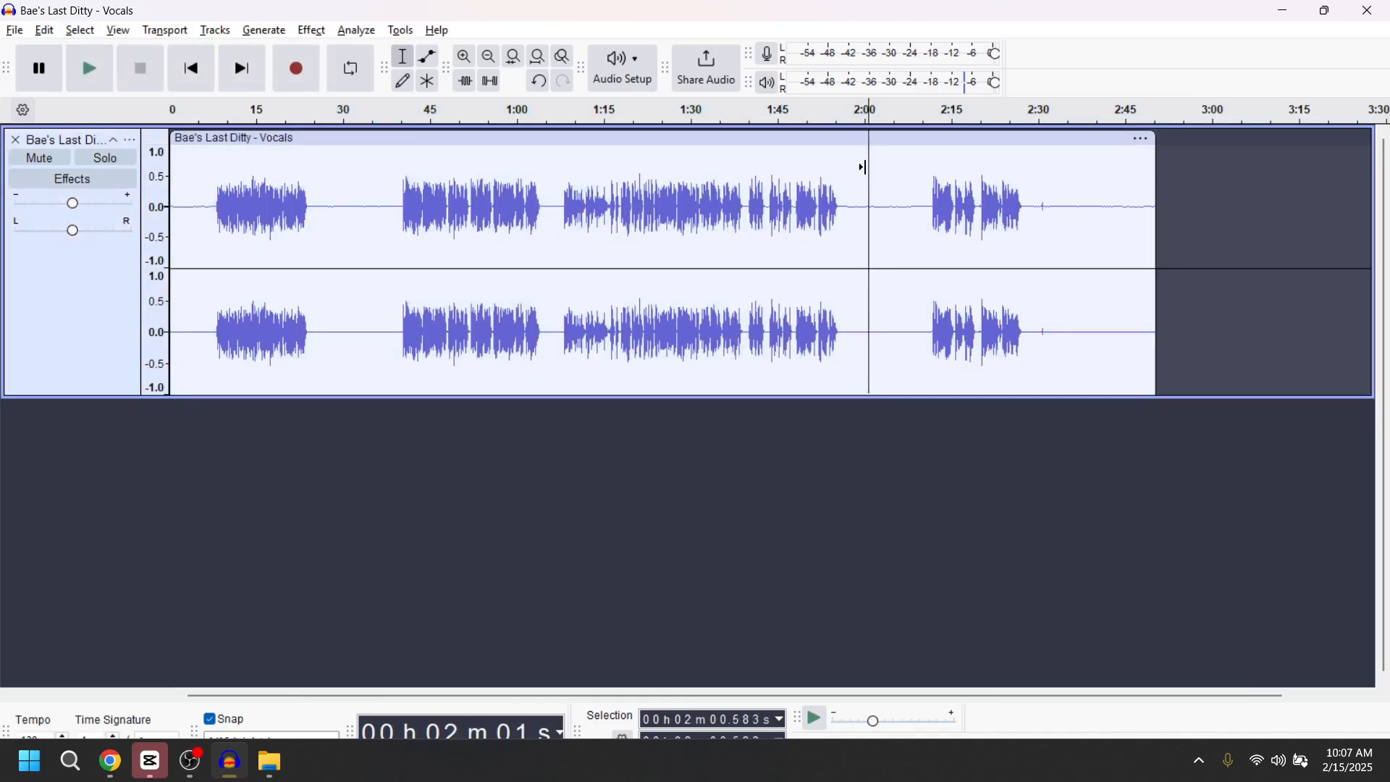
{"action": "key", "text": "Left"}
{"action": "key", "text": "Left"}
{"action": "key", "text": "Left"}
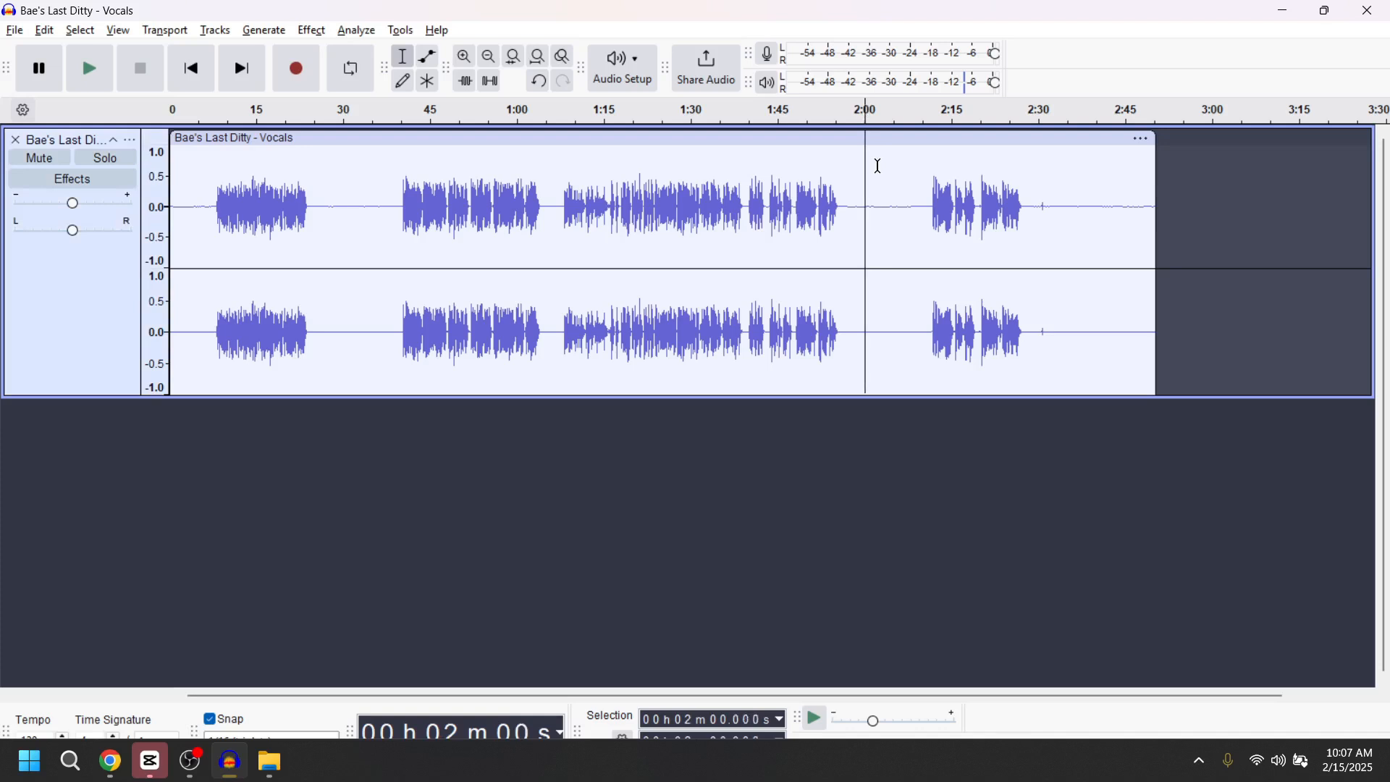
{"action": "key", "text": "Left"}
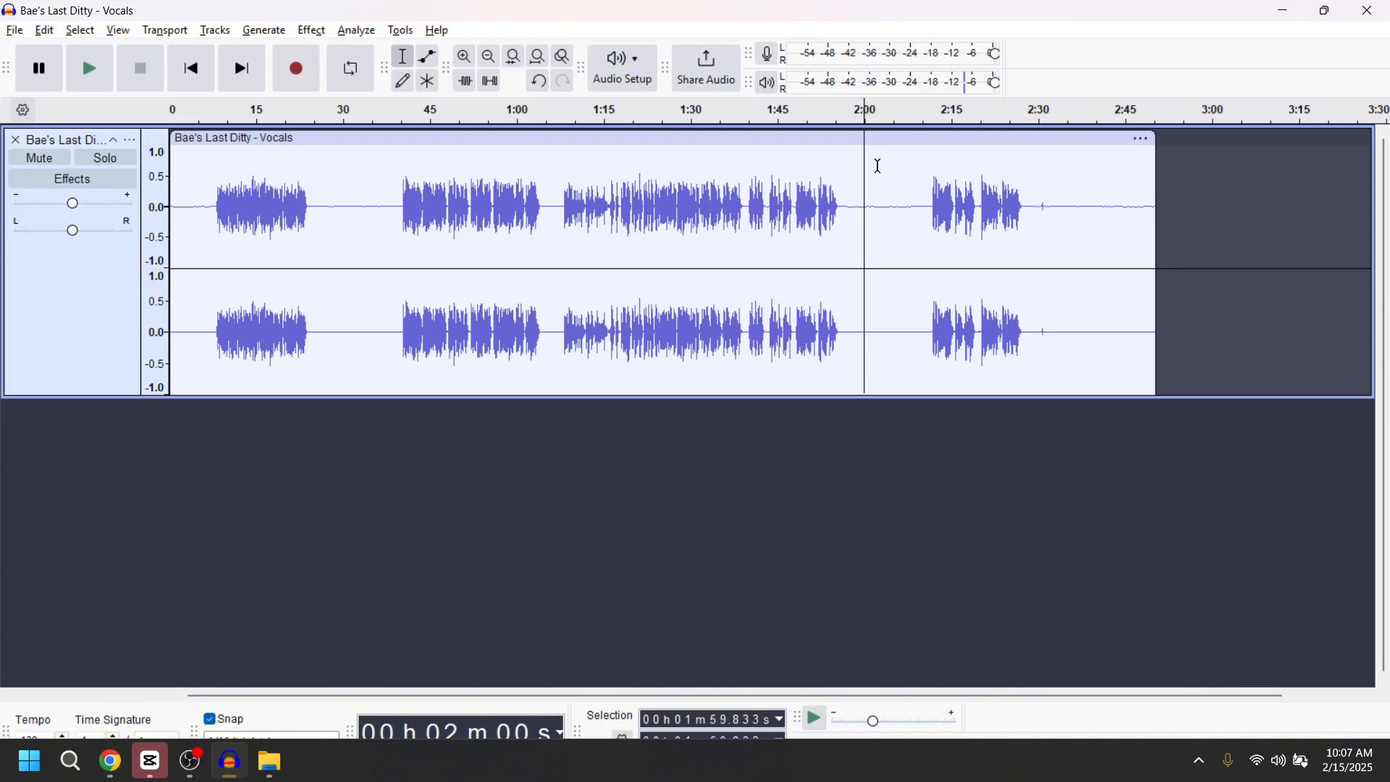
{"action": "key", "text": "Left"}
{"action": "key", "text": "Left"}
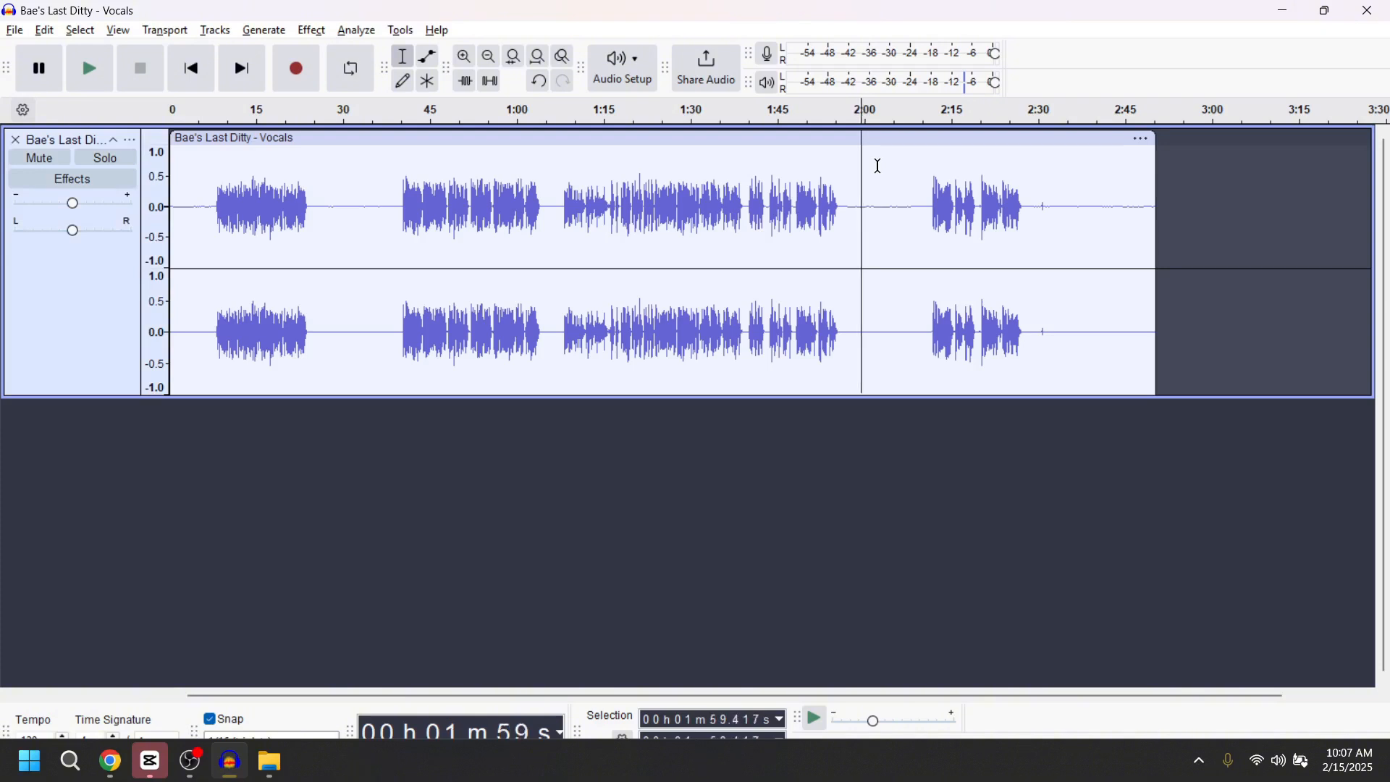
{"action": "key", "text": "Right"}
{"action": "key", "text": "Right"}
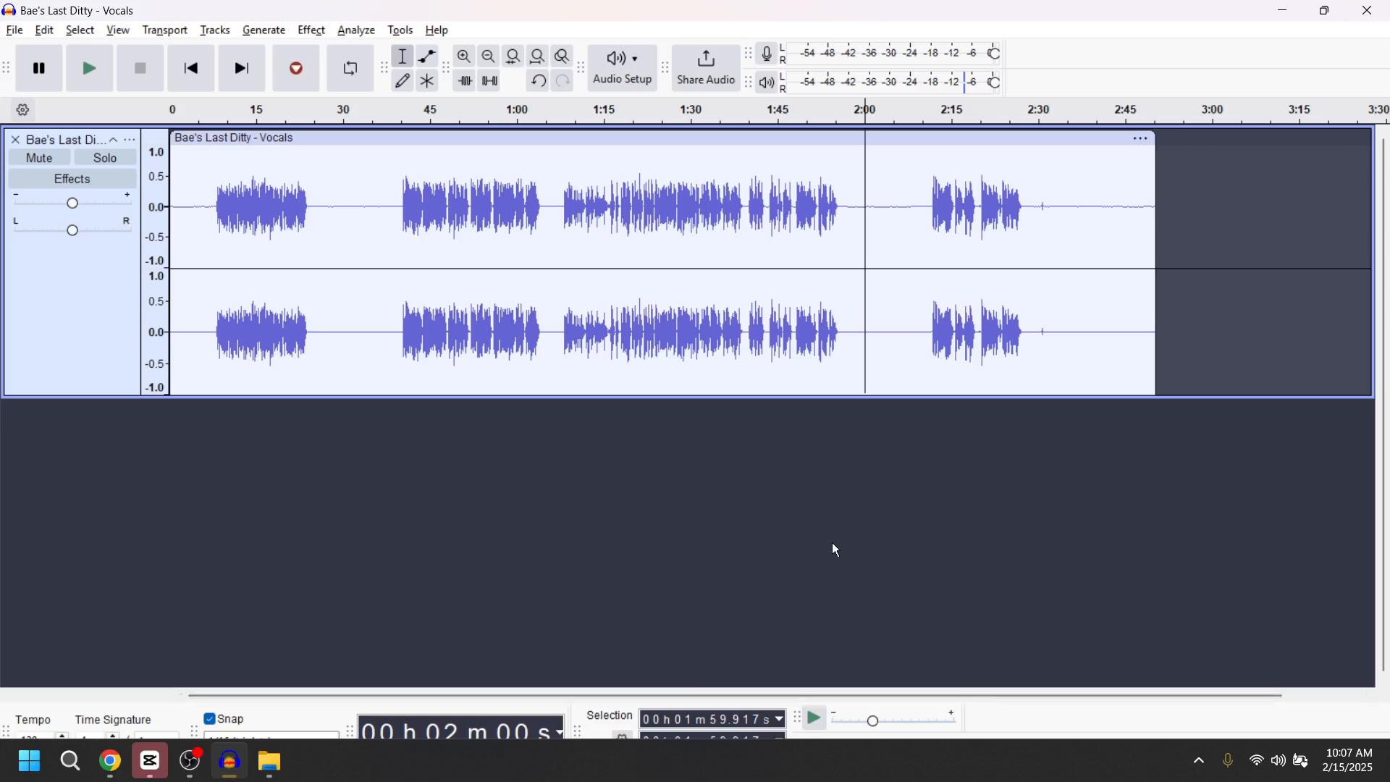
Step: Cut the vocals from the cursor to the clip's end, and replace the remaining track with the cut part pasted at the project start
{"action": "key", "text": "shift+Right"}
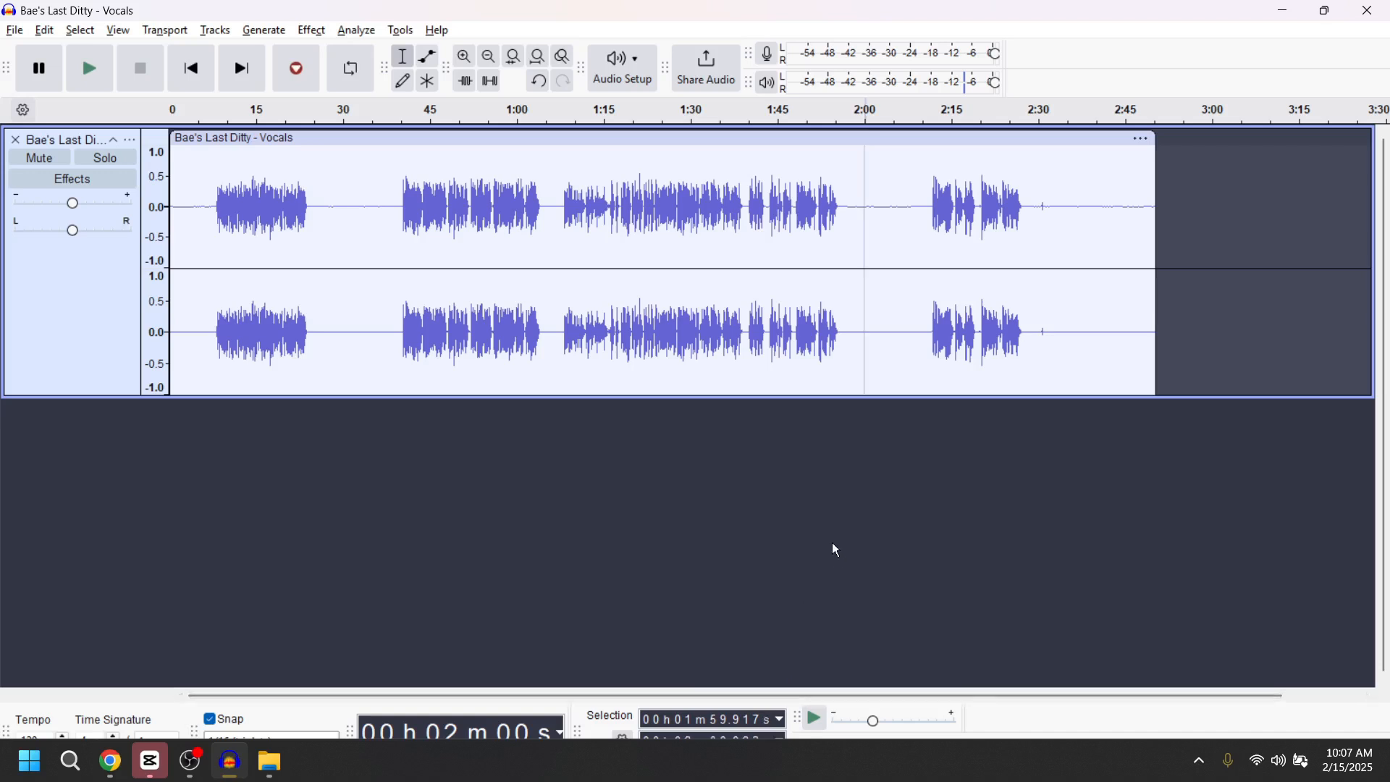
{"action": "key", "text": "shift+Right"}
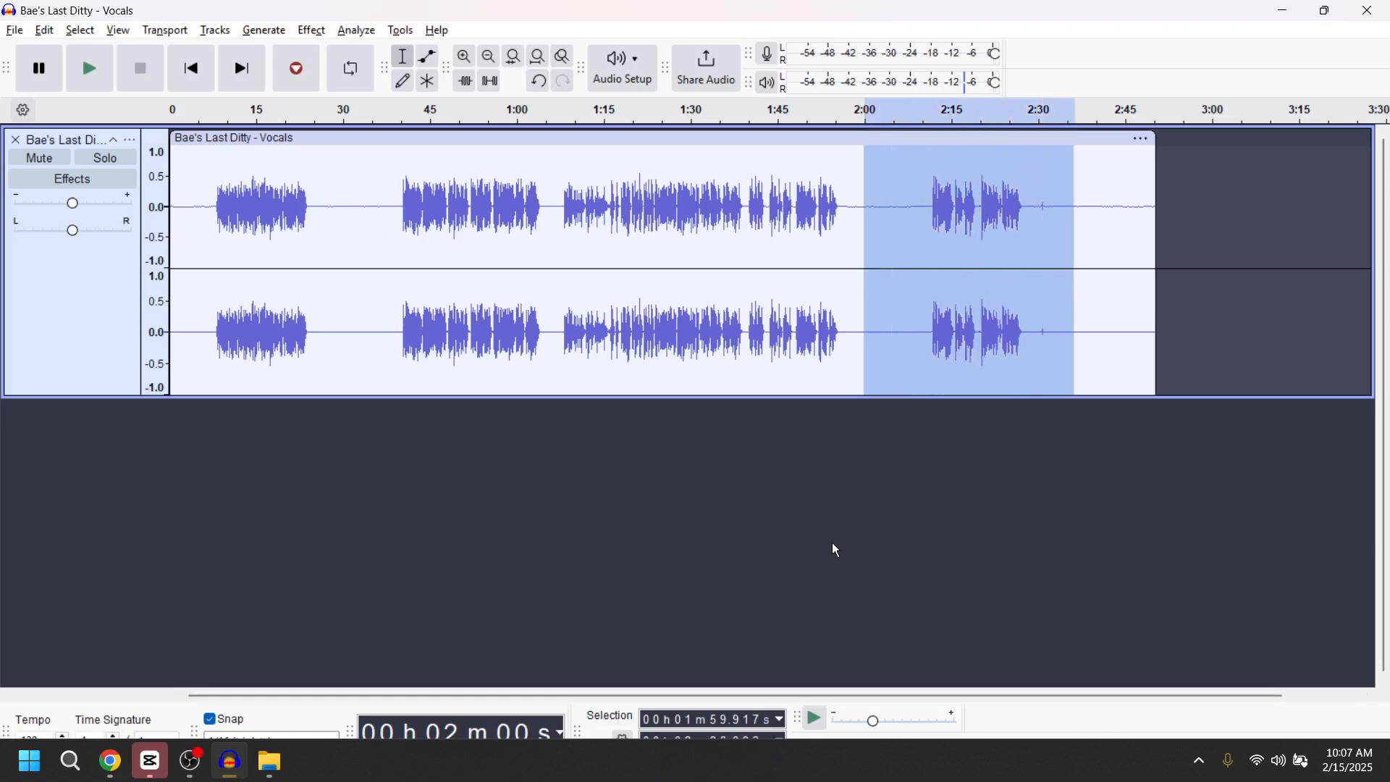
{"action": "key", "text": "Delete"}
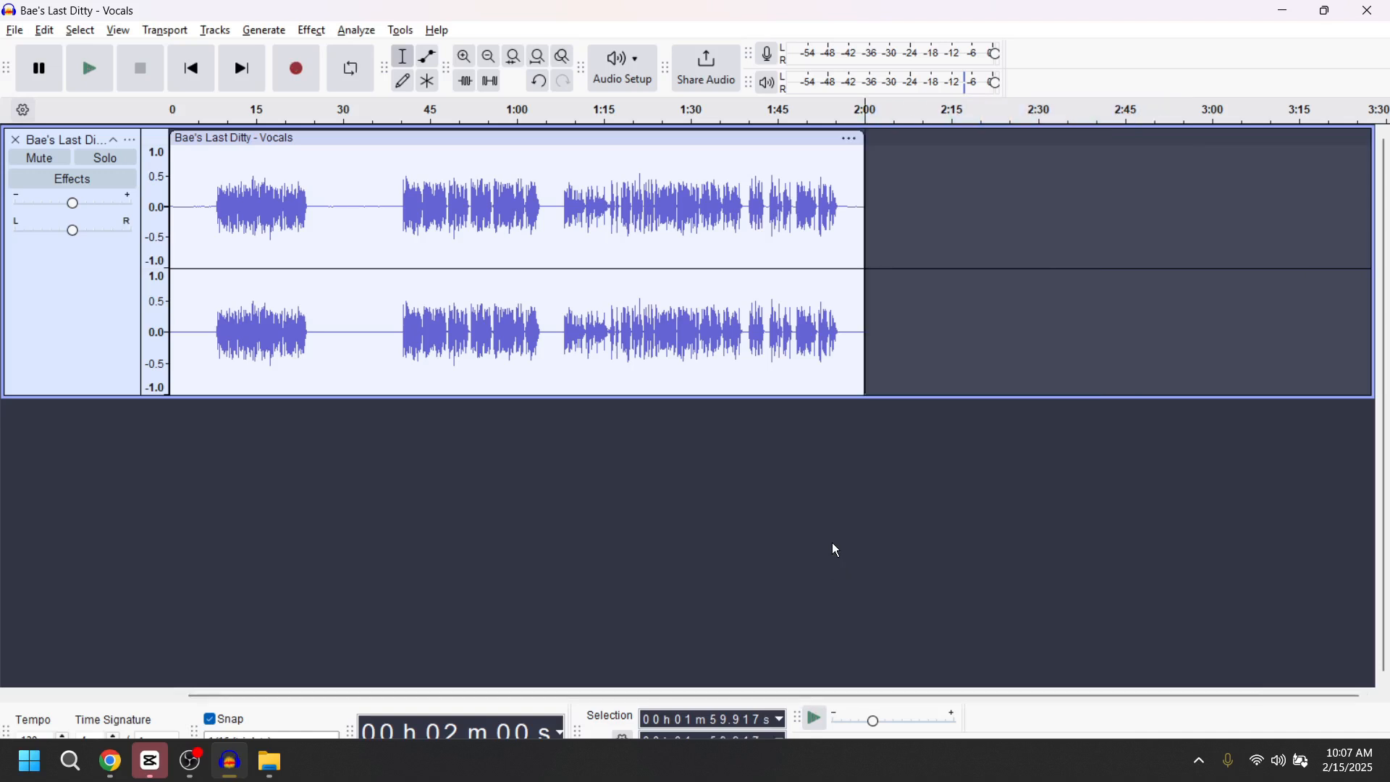
{"action": "left_click", "coordinate": [14, 140]}
{"action": "key", "text": "ctrl+z"}
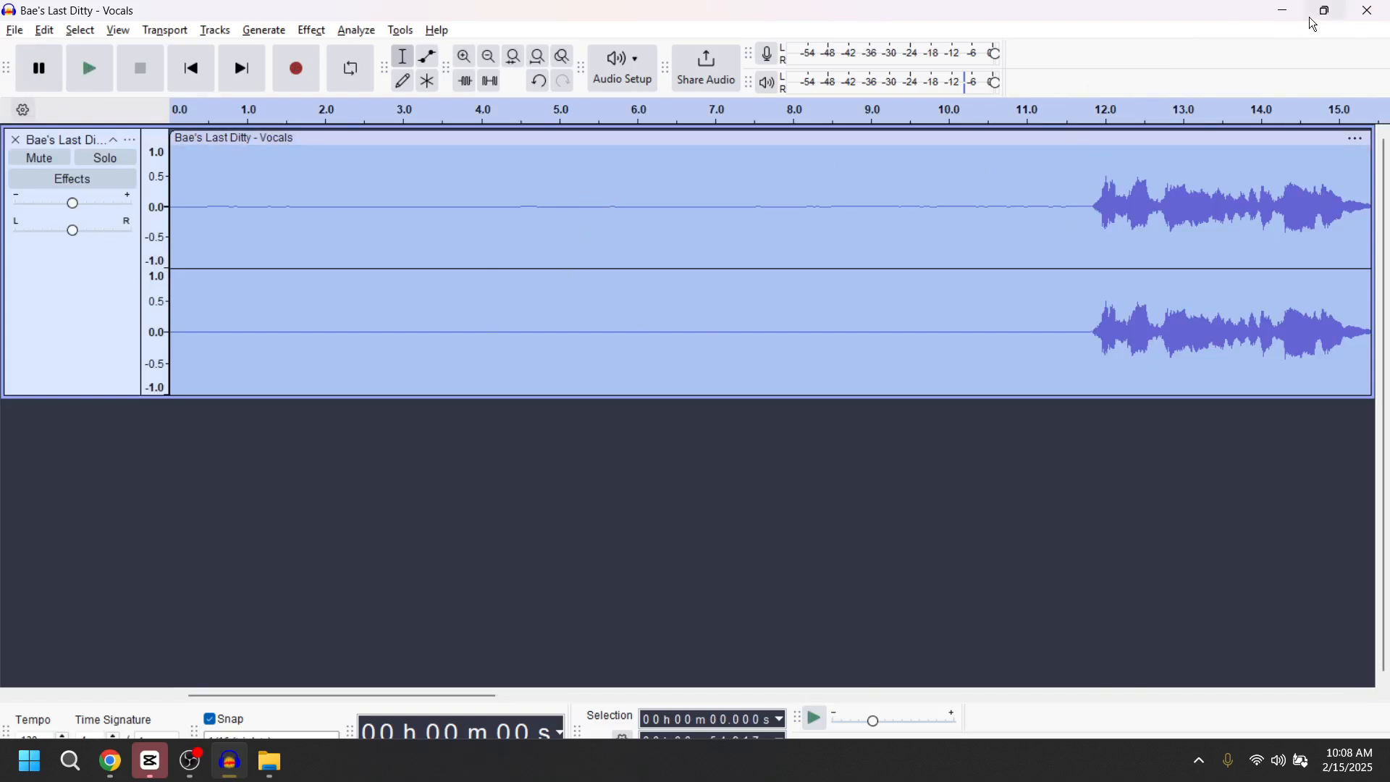
Step: Close Audacity without saving the project and switch to the Chrome window with Suno
{"action": "left_click", "coordinate": [1369, 11]}
{"action": "left_click", "coordinate": [735, 394]}
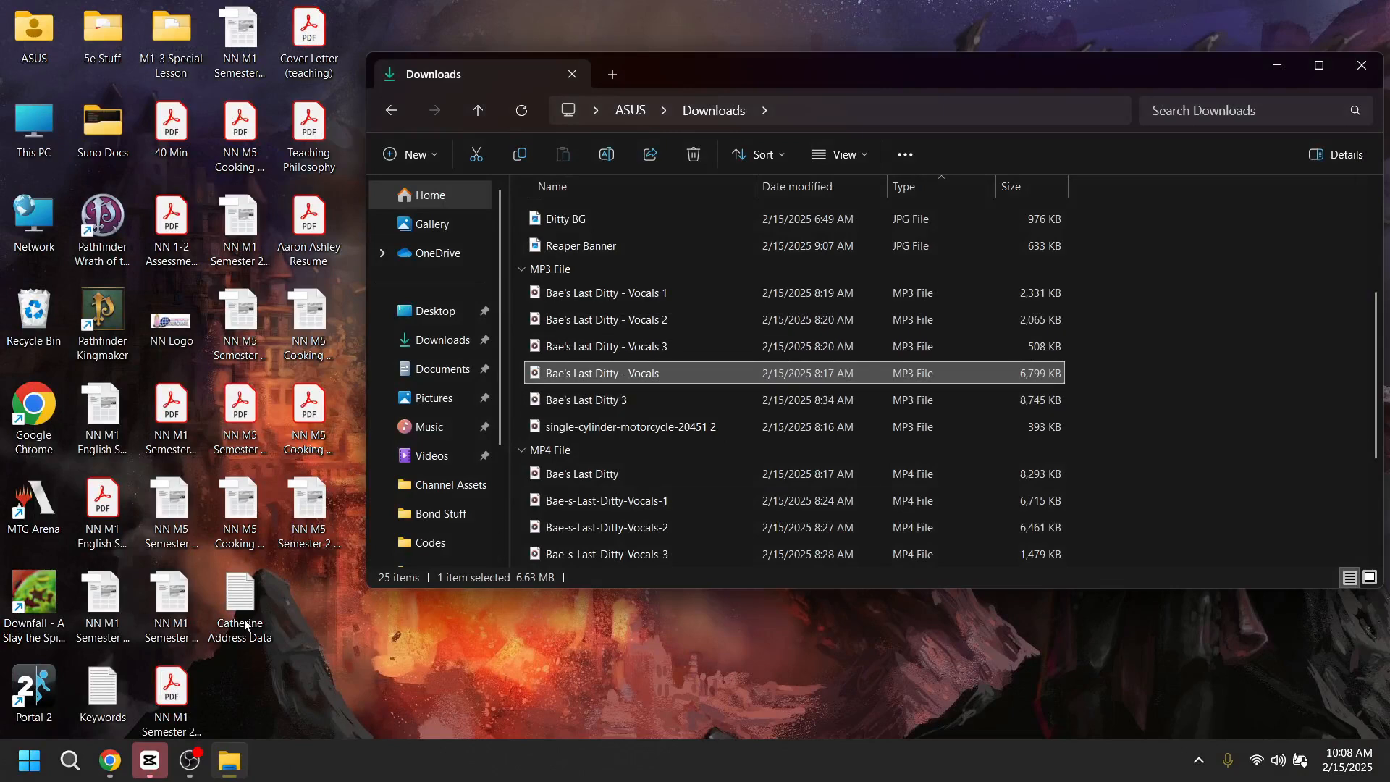
{"action": "key", "text": "alt+Tab"}
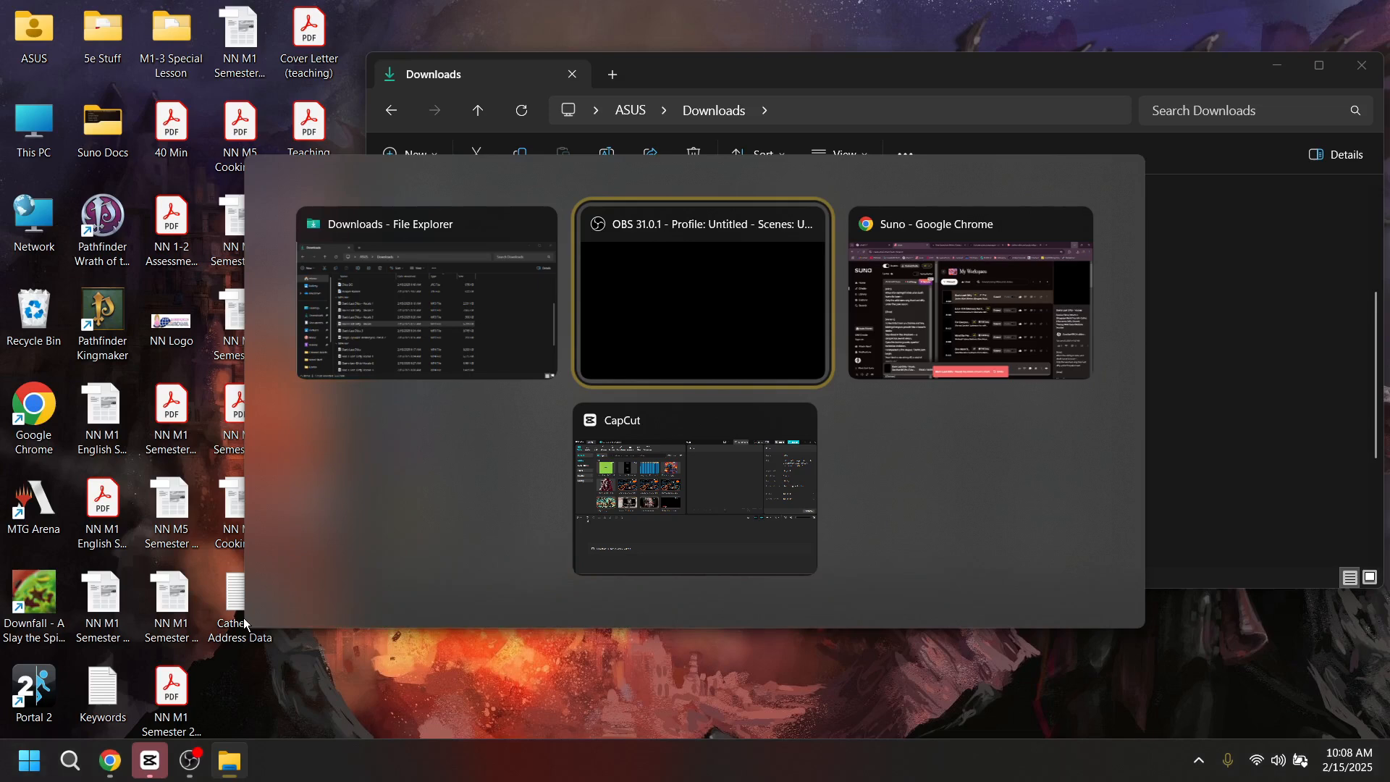
{"action": "key", "text": "alt+Tab"}
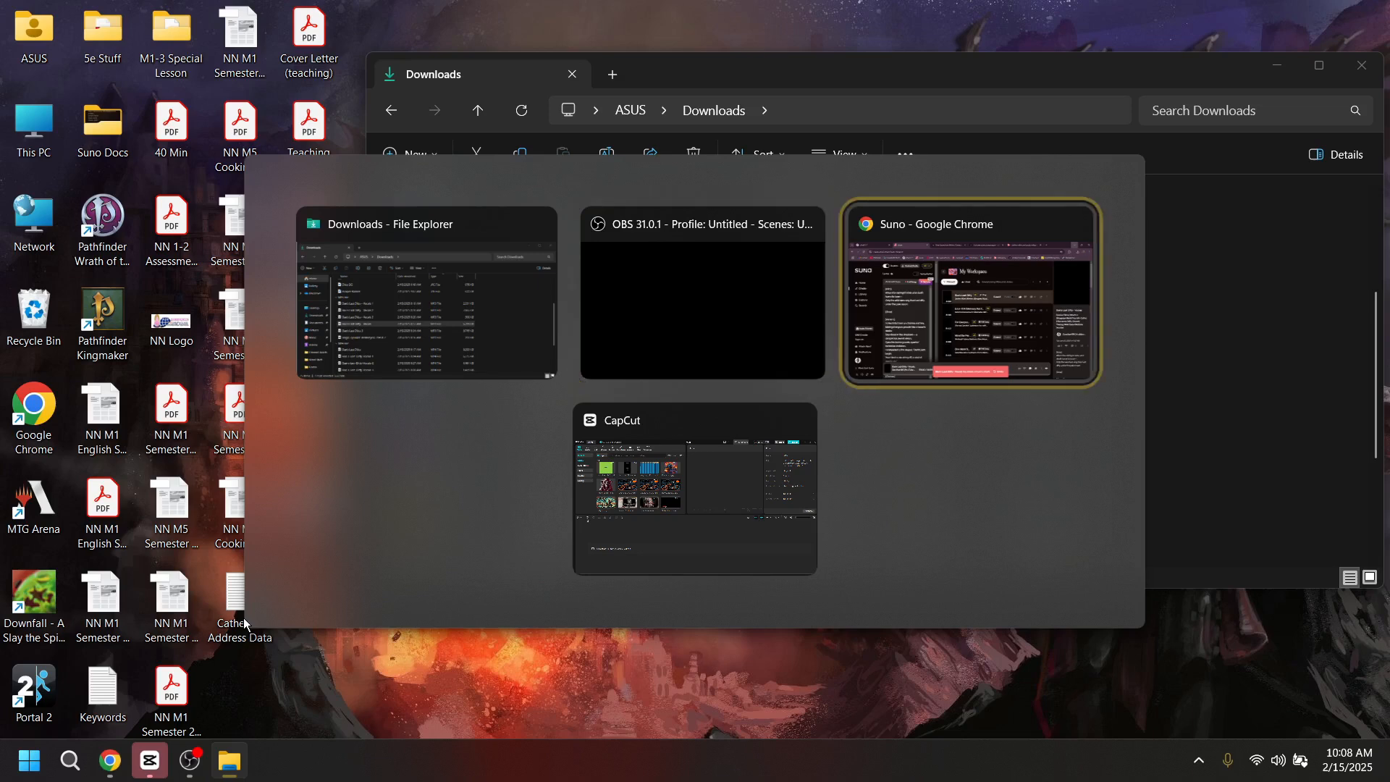
{"action": "key", "text": "alt+Tab"}
{"action": "key", "text": "alt+Tab"}
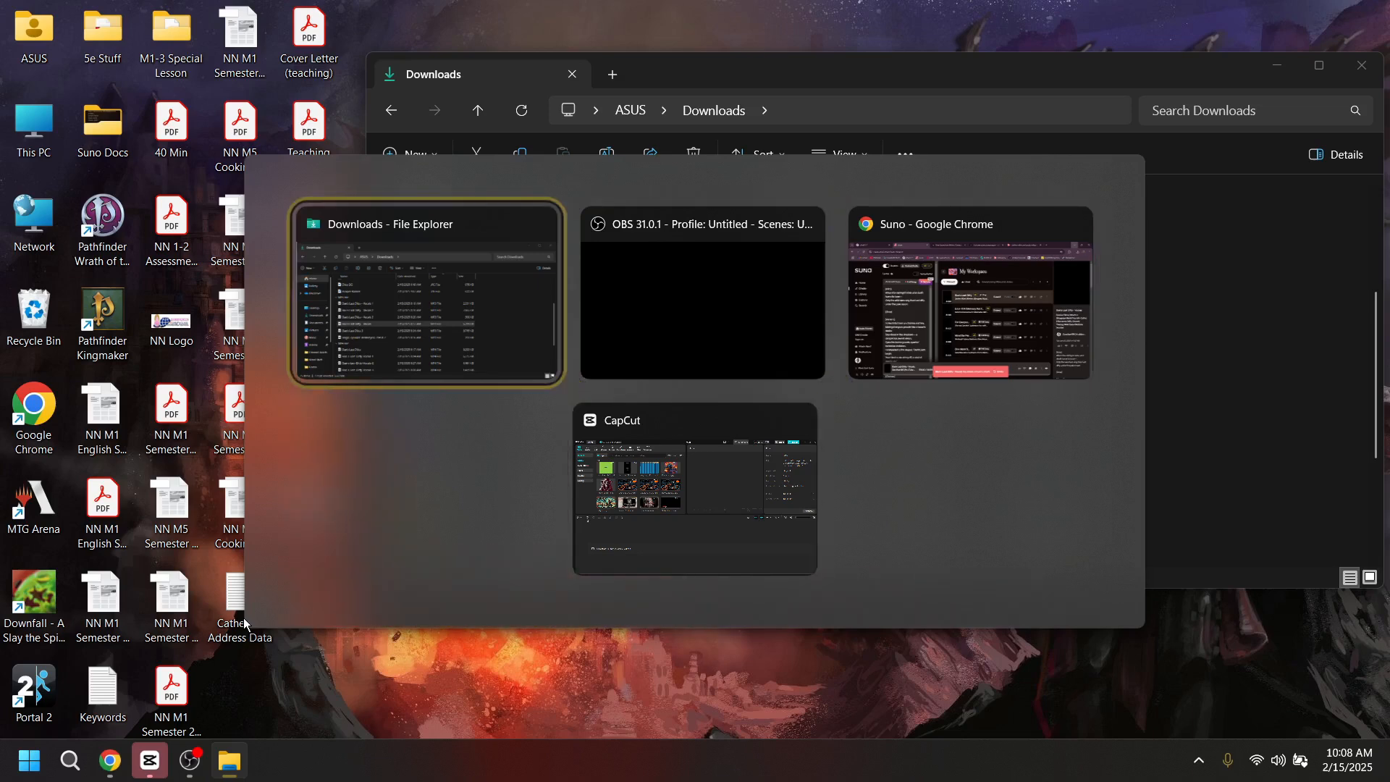
{"action": "key", "text": "alt+Tab"}
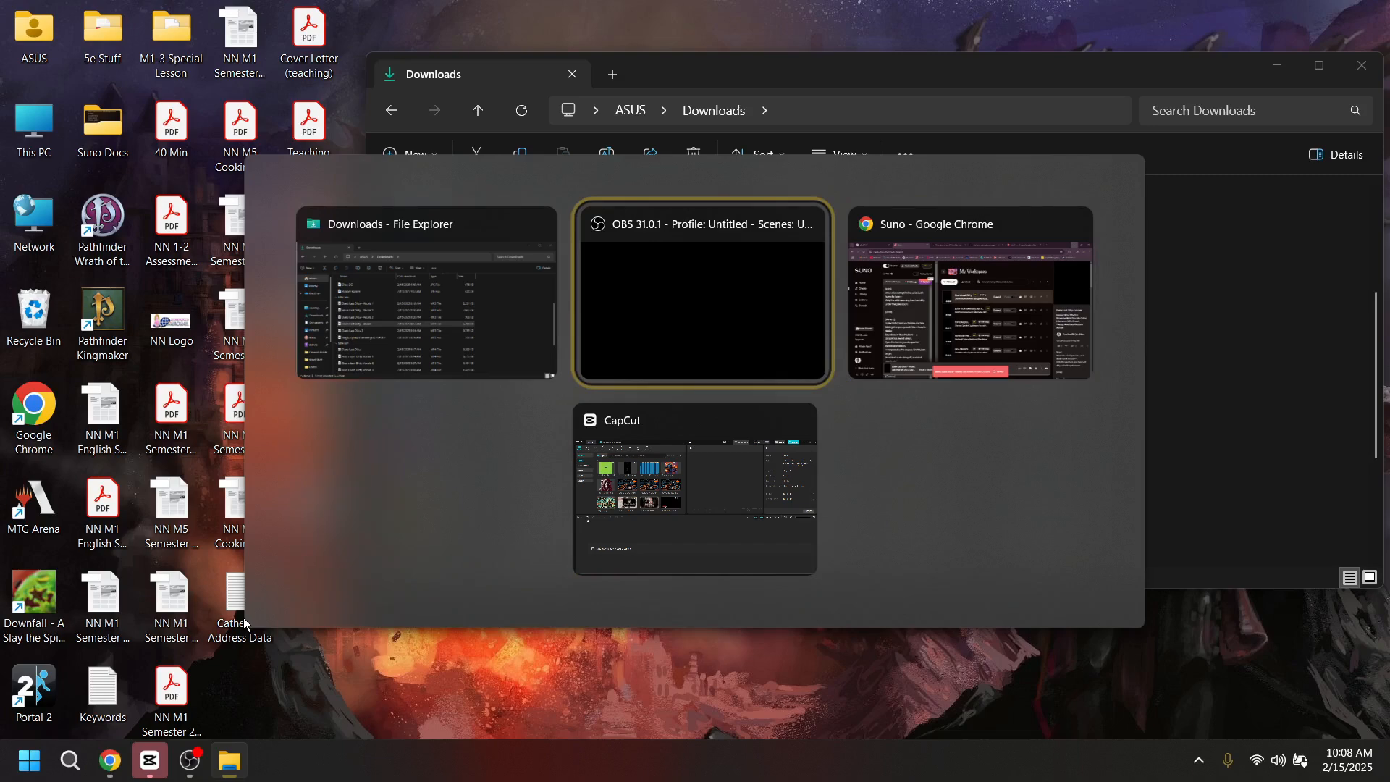
{"action": "key", "text": "alt+Tab"}
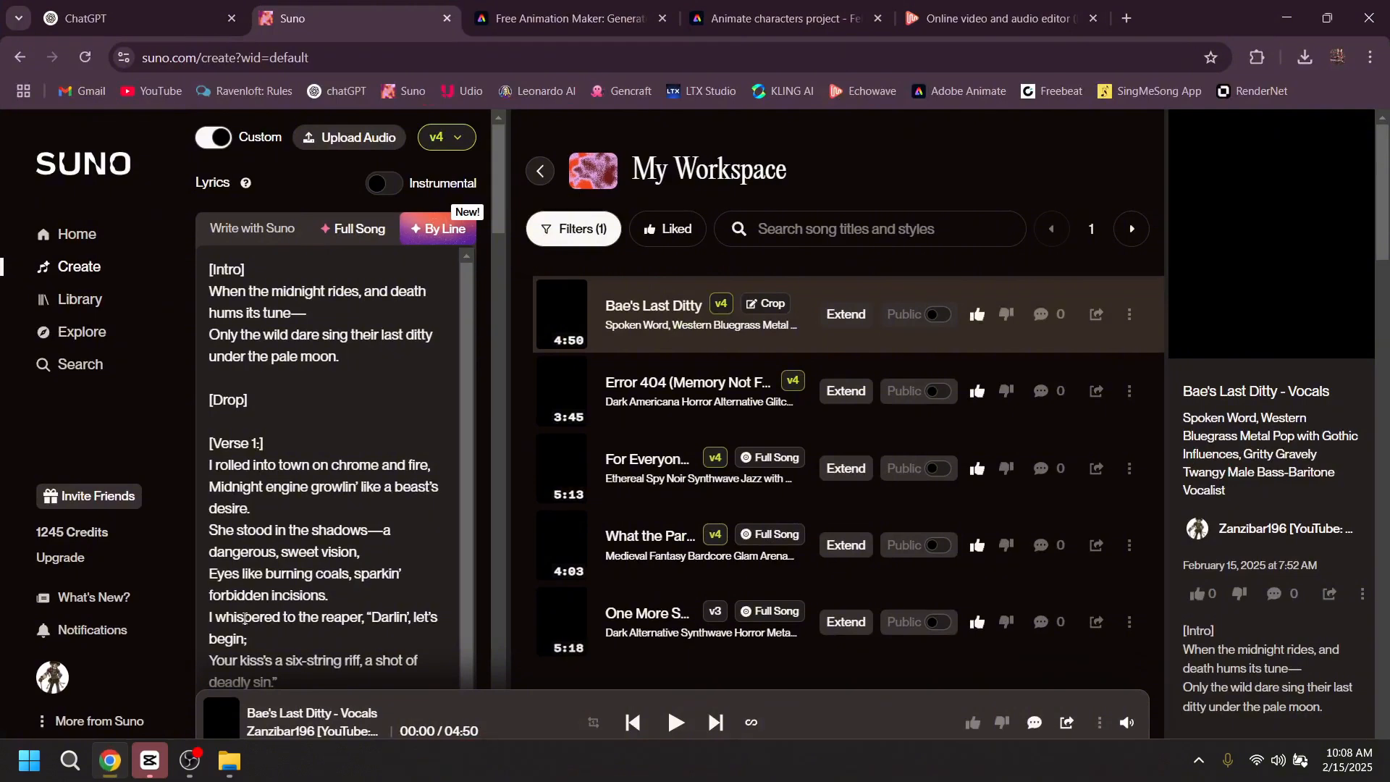
Step: Switch to Adobe's Free Animation Maker page, highlight its free-to-use note and start creating a character animation
{"action": "left_click", "coordinate": [594, 16]}
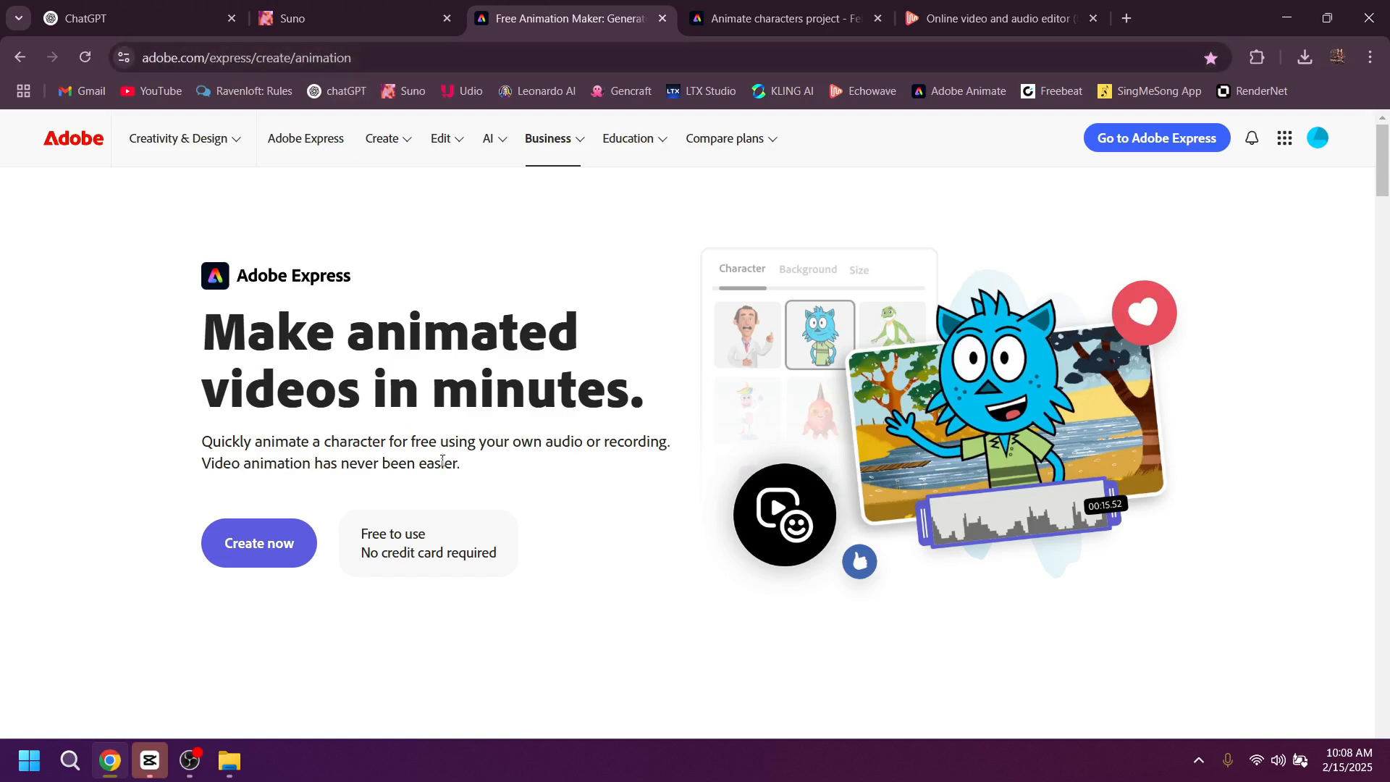
{"action": "left_click_drag", "start_coordinate": [355, 528], "coordinate": [523, 560]}
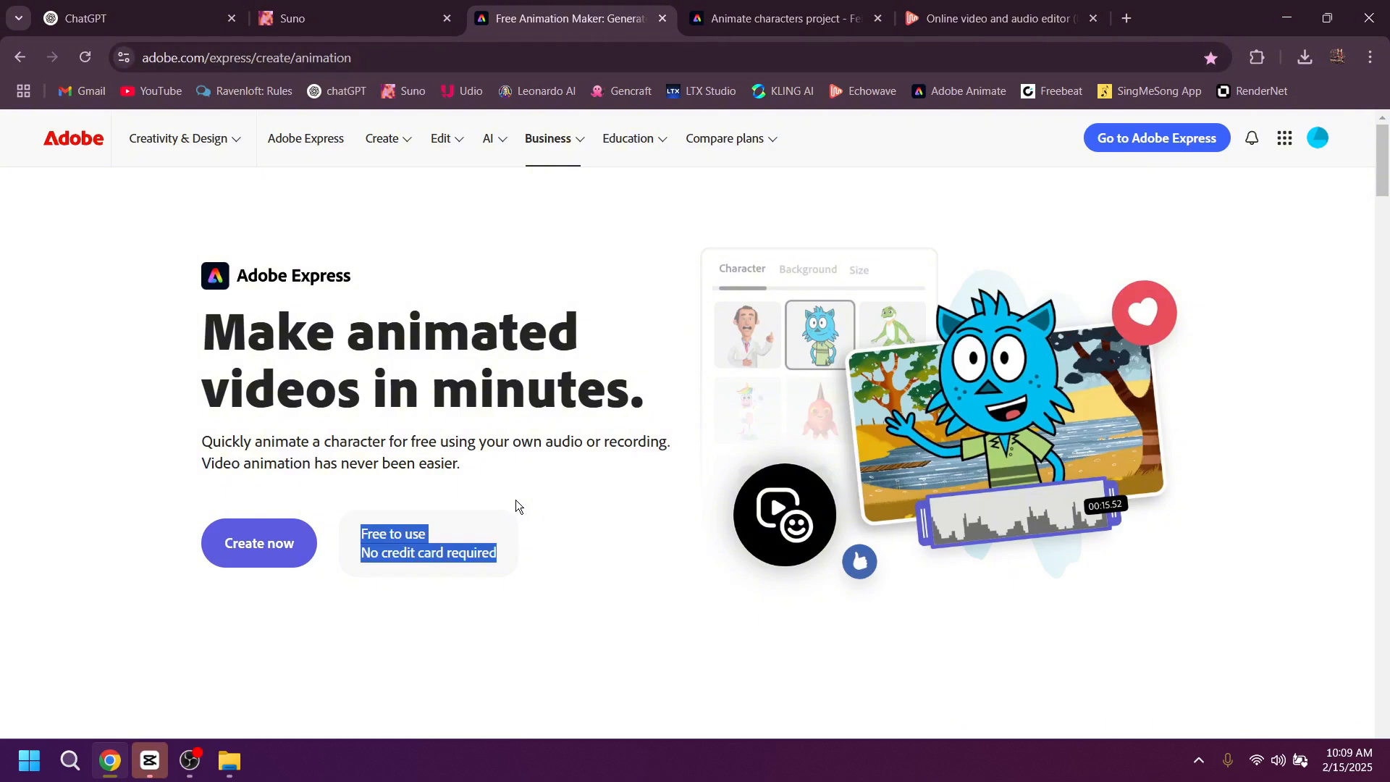
{"action": "left_click", "coordinate": [260, 543]}
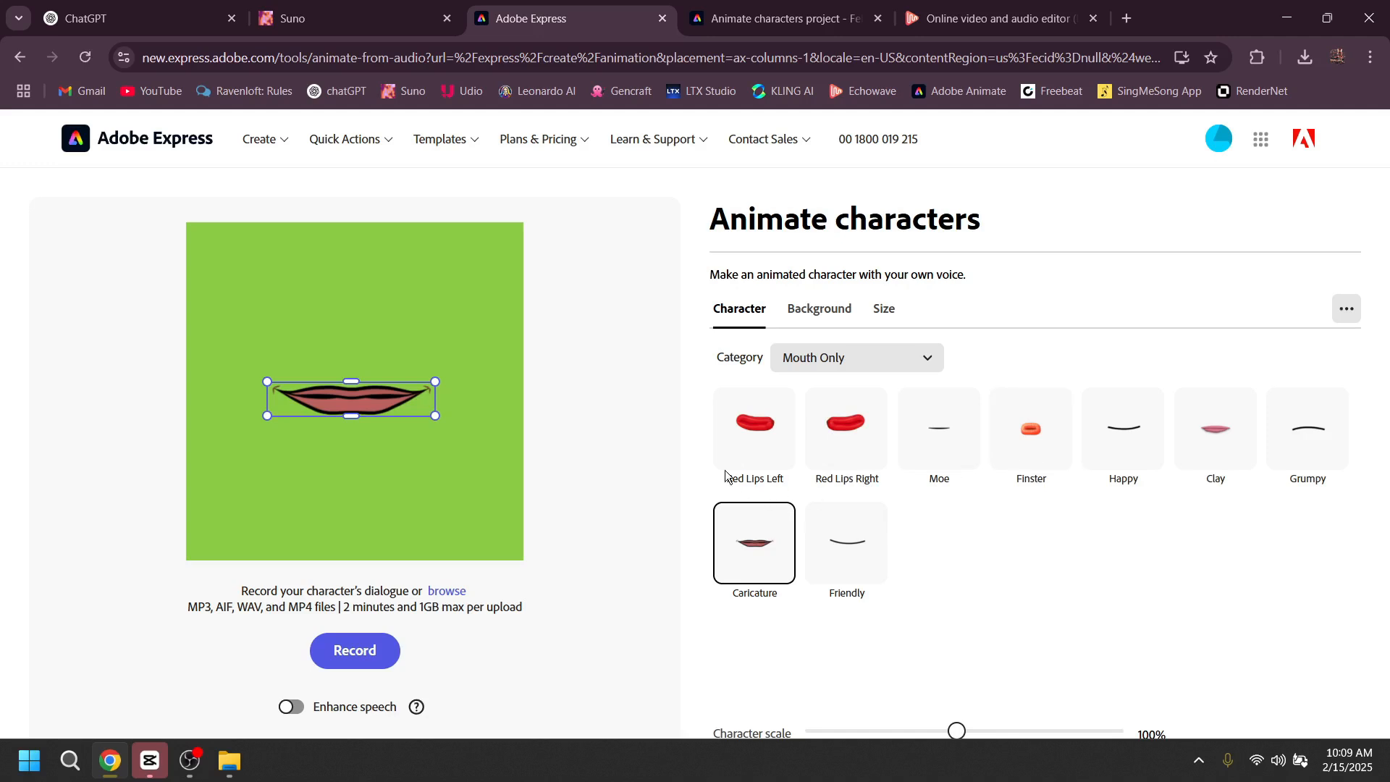
Step: Look through the character categories and the background options of the Animate characters tool
{"action": "left_click", "coordinate": [823, 364]}
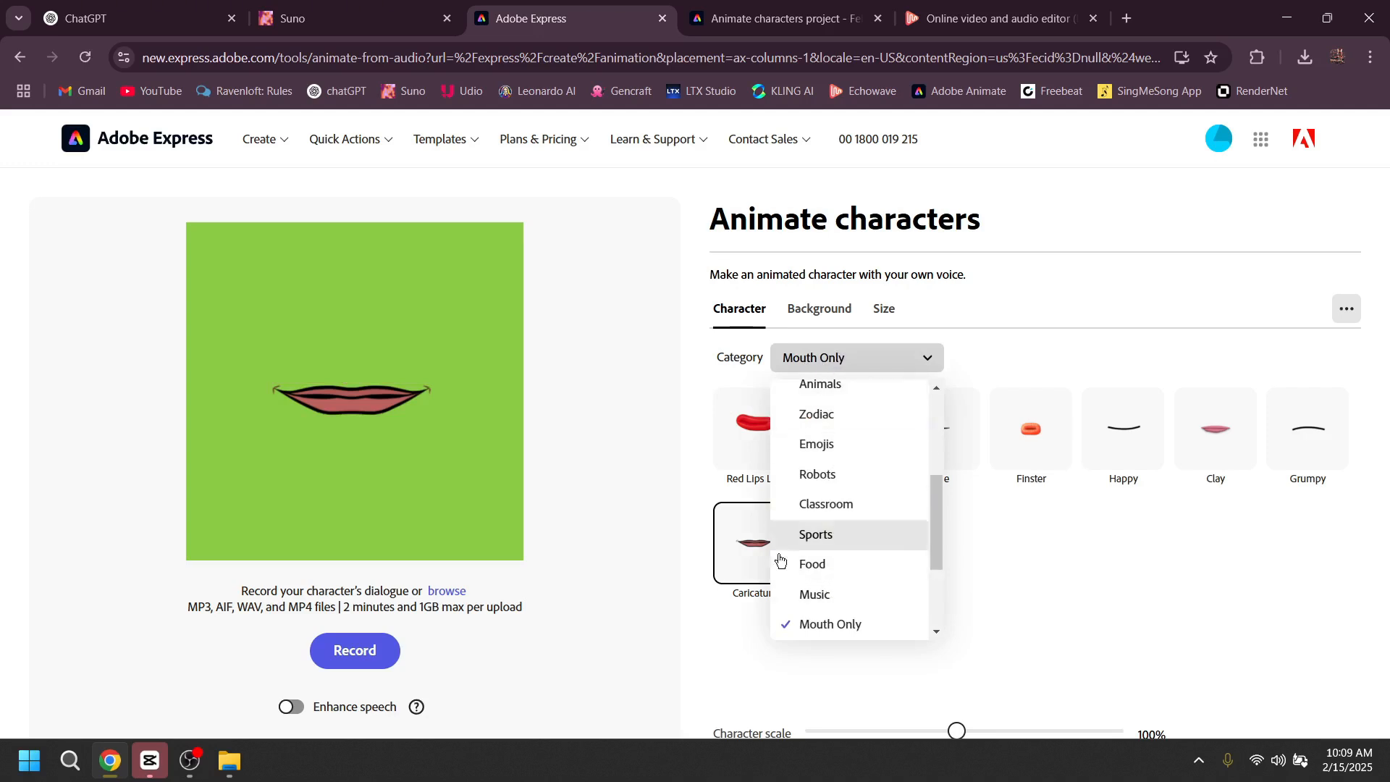
{"action": "left_click", "coordinate": [627, 372]}
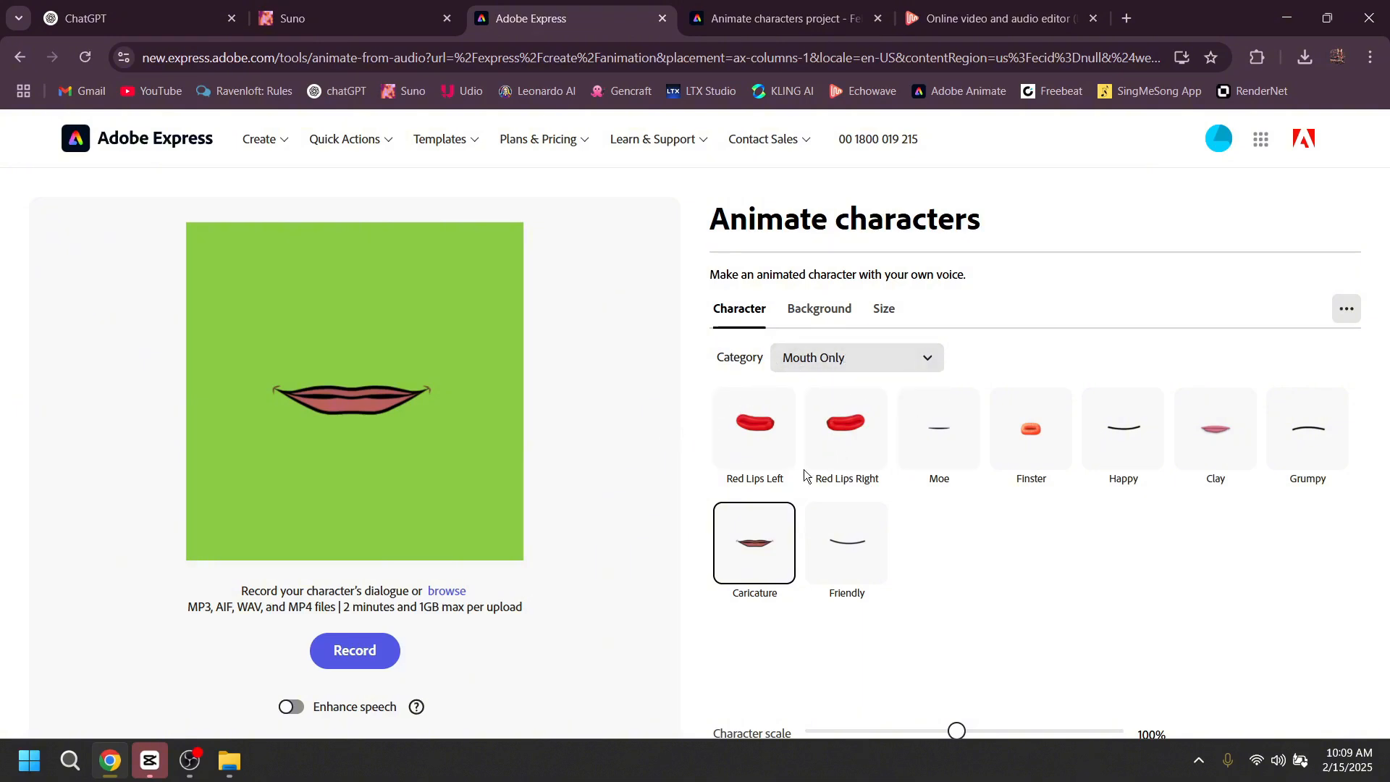
{"action": "left_click", "coordinate": [799, 319]}
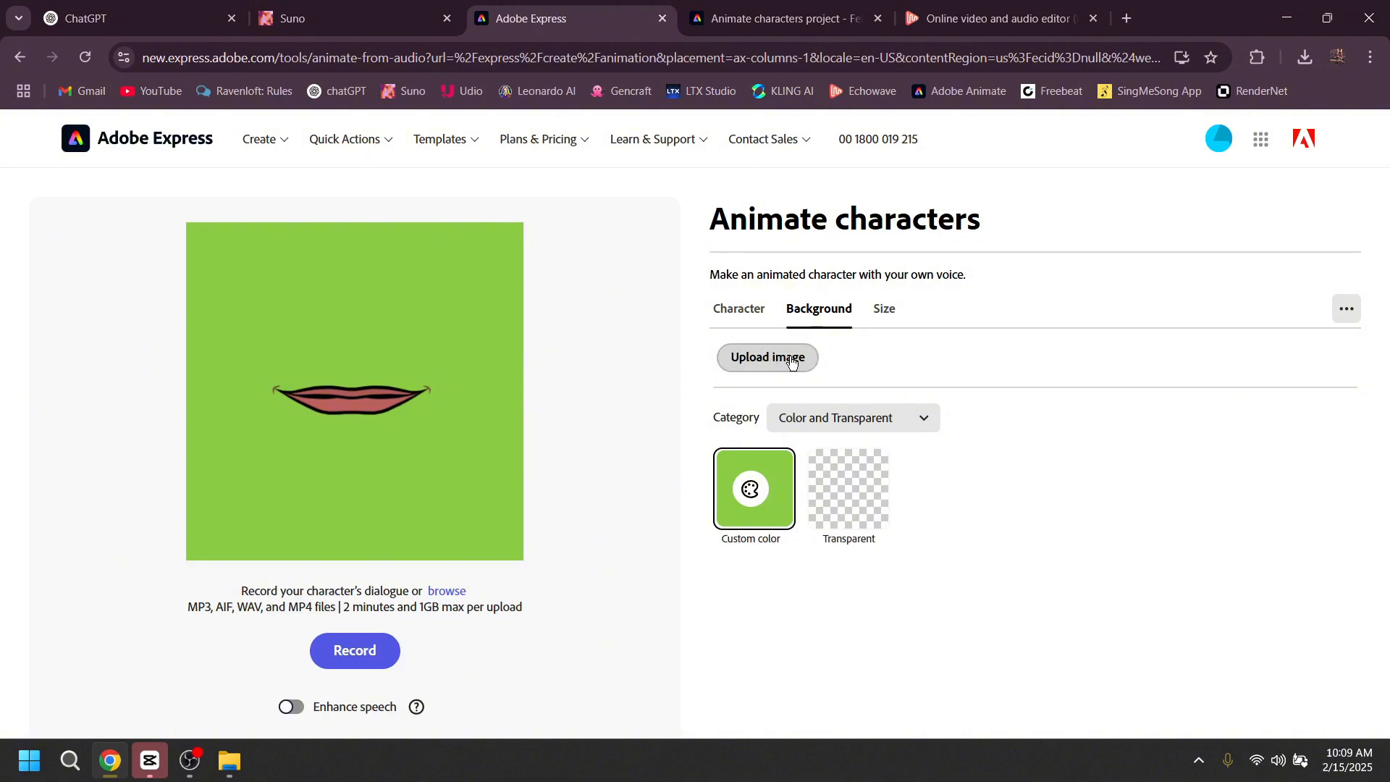
{"action": "left_click", "coordinate": [754, 317]}
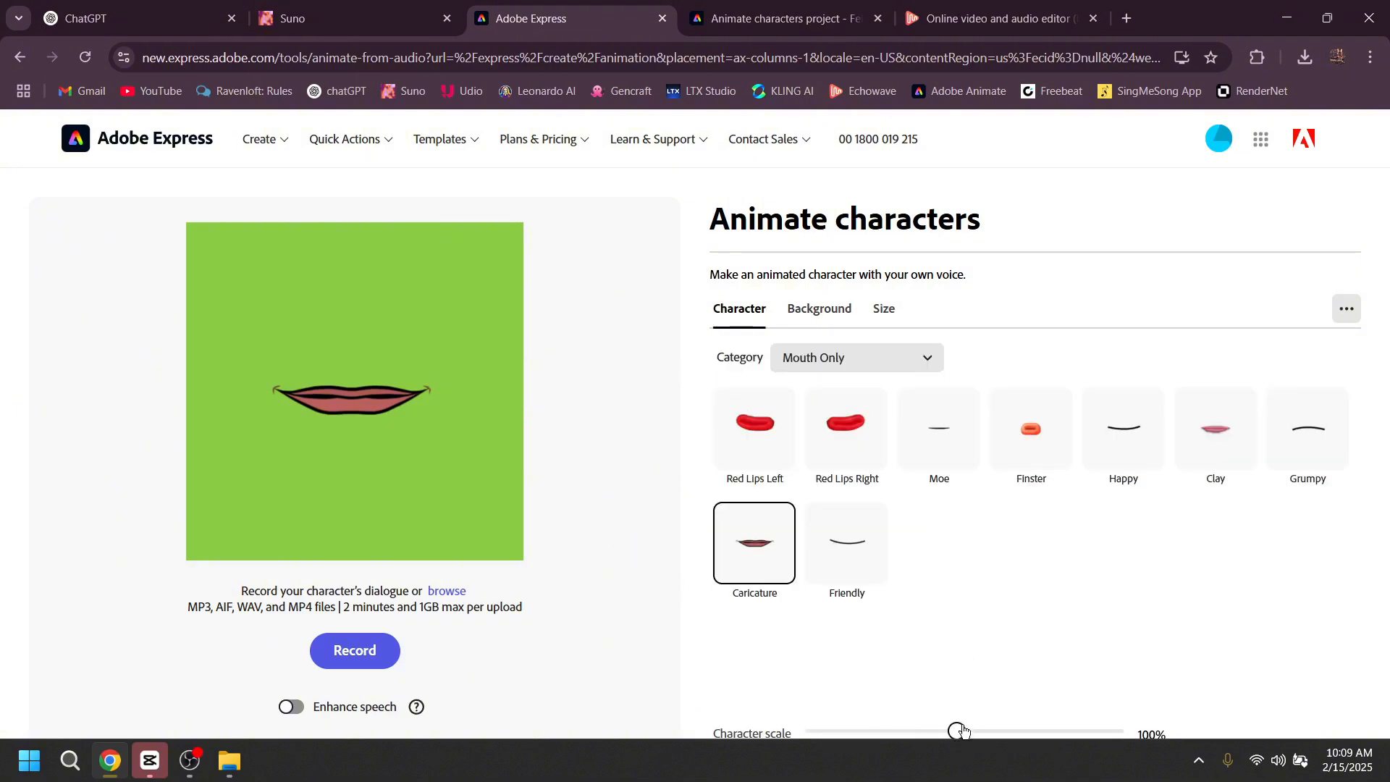
Step: Try a character scale of 103% for the Caricature mouth and return it to 100%
{"action": "mouse_move", "coordinate": [958, 732]}
{"action": "left_mouse_down"}
{"action": "mouse_move", "coordinate": [1084, 738]}
{"action": "mouse_move", "coordinate": [833, 731]}
{"action": "mouse_move", "coordinate": [990, 731]}
{"action": "mouse_move", "coordinate": [962, 728]}
{"action": "left_mouse_up"}
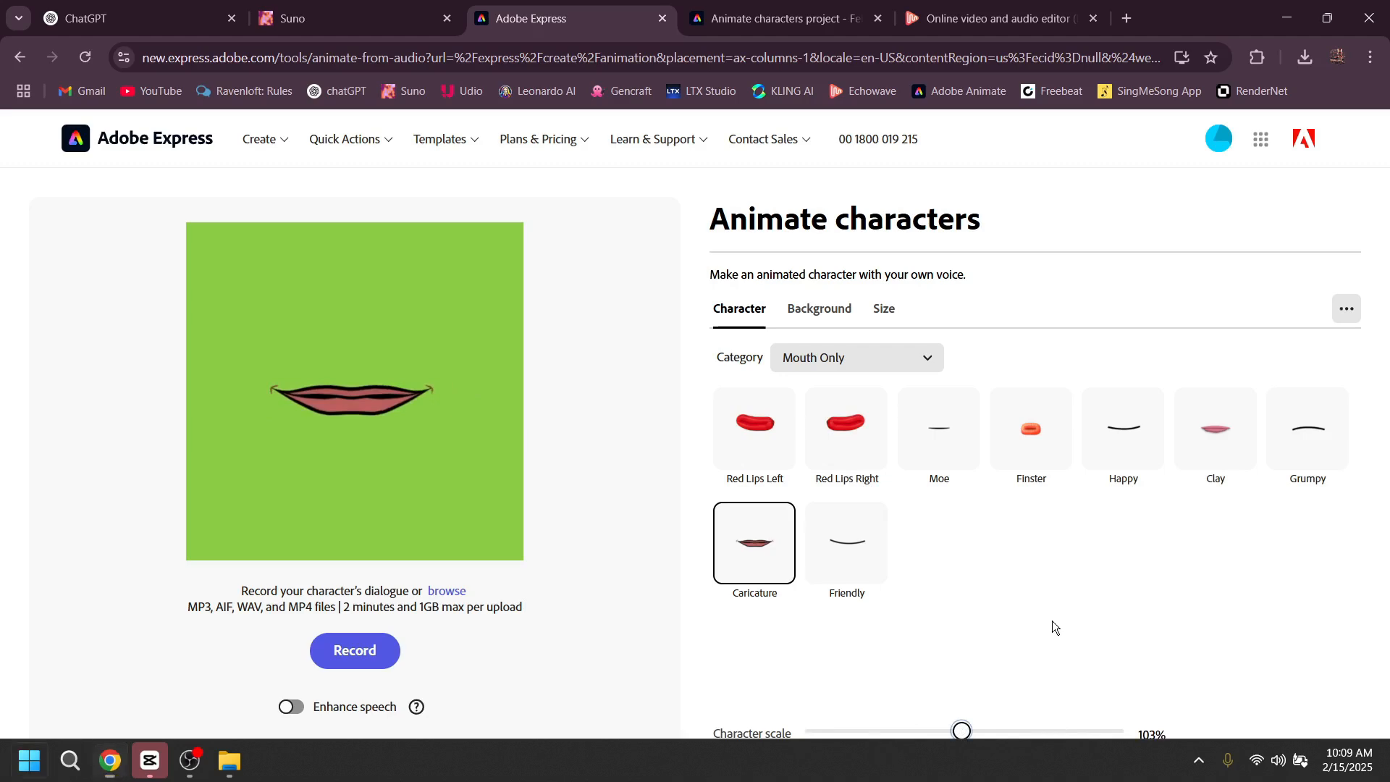
{"action": "key", "text": "super"}
{"action": "key", "text": "super"}
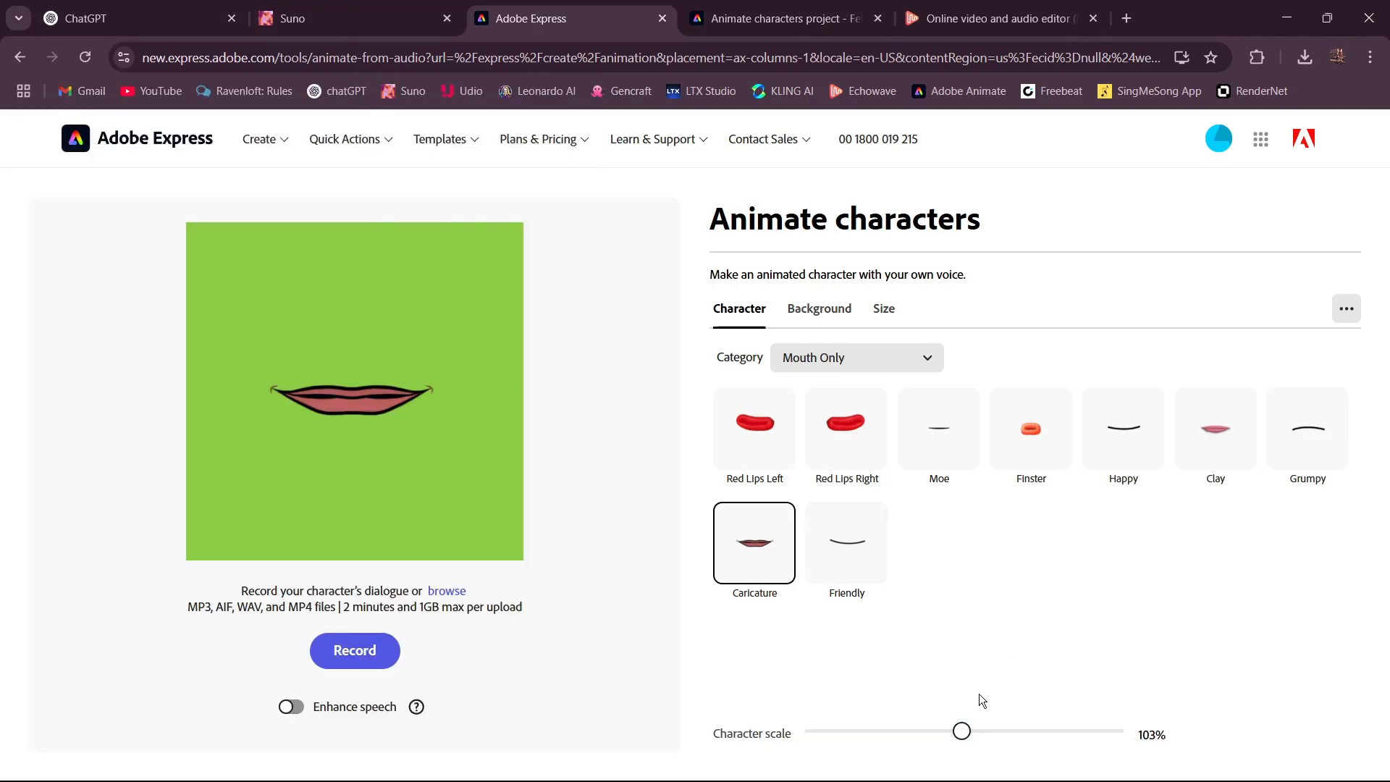
{"action": "left_click_drag", "start_coordinate": [962, 731], "coordinate": [957, 731]}
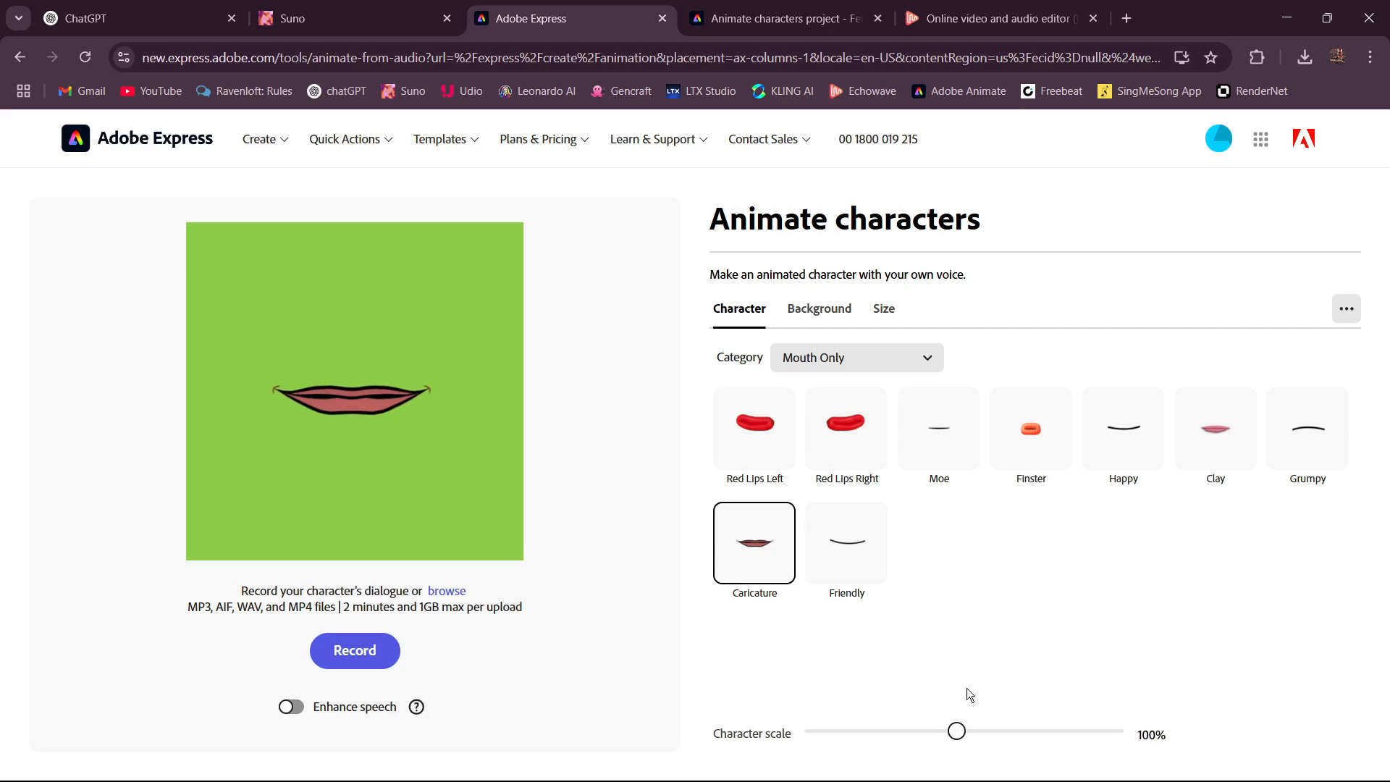
Step: Browse the Downloads folder for a dialogue audio file to upload, and cancel without choosing one
{"action": "left_click", "coordinate": [458, 590]}
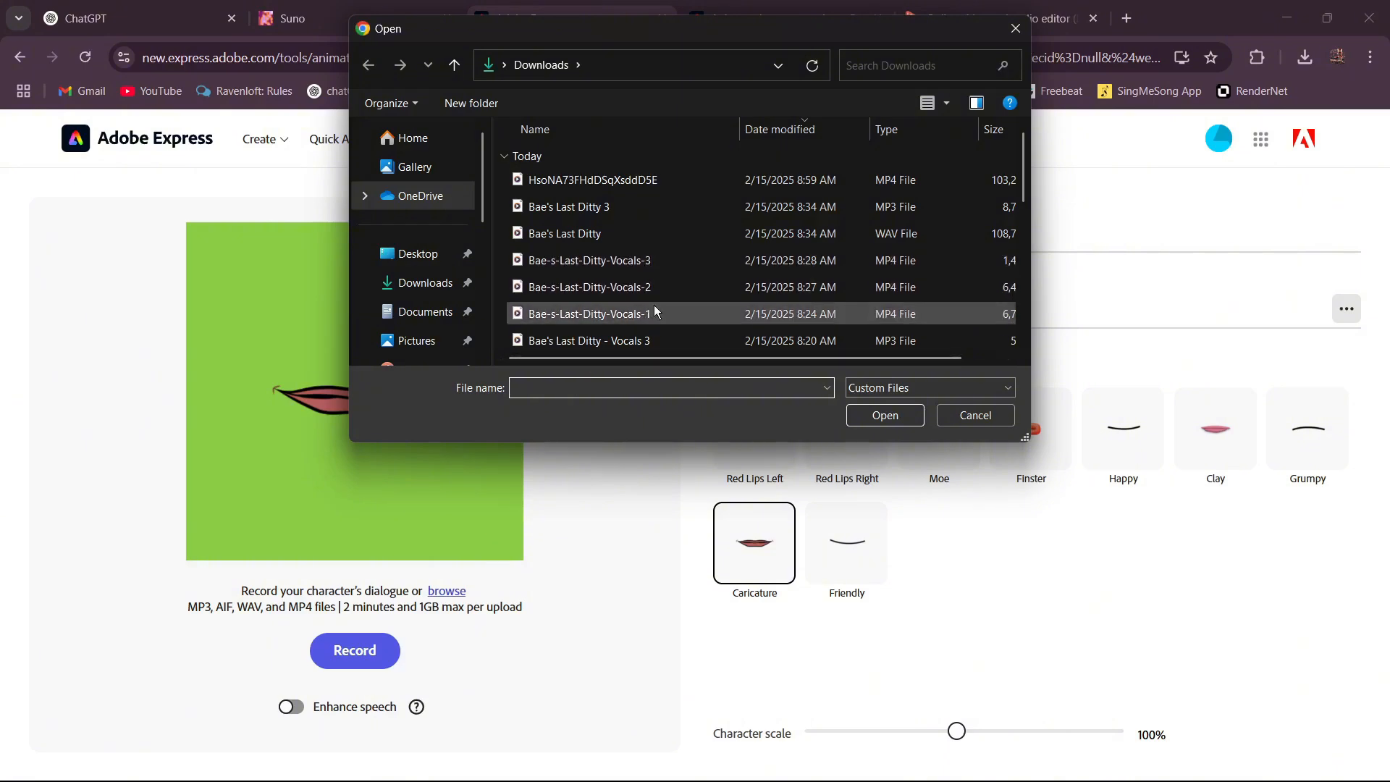
{"action": "left_click", "coordinate": [977, 415]}
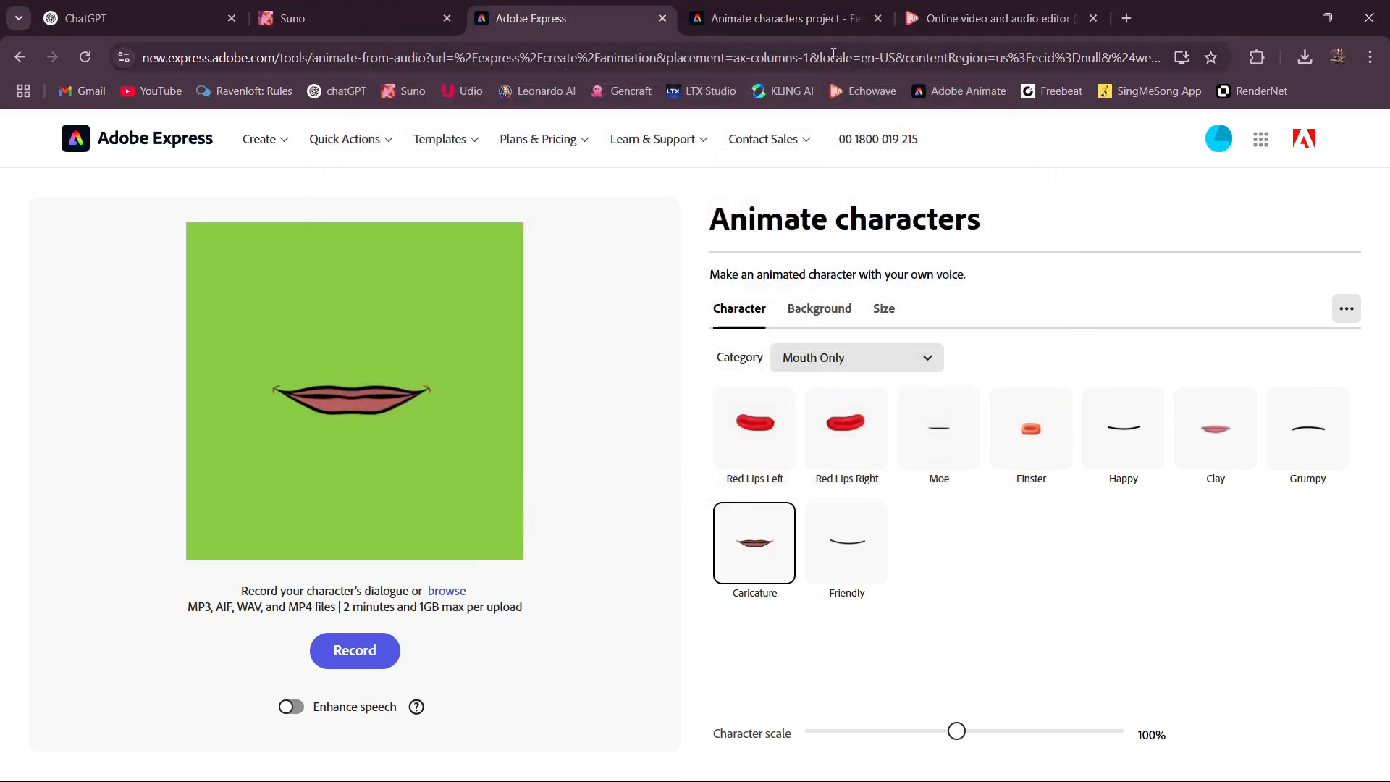
Step: Switch through the open browser tabs to the finished Animate characters project with the green background
{"action": "left_click", "coordinate": [782, 18]}
{"action": "left_click", "coordinate": [355, 18]}
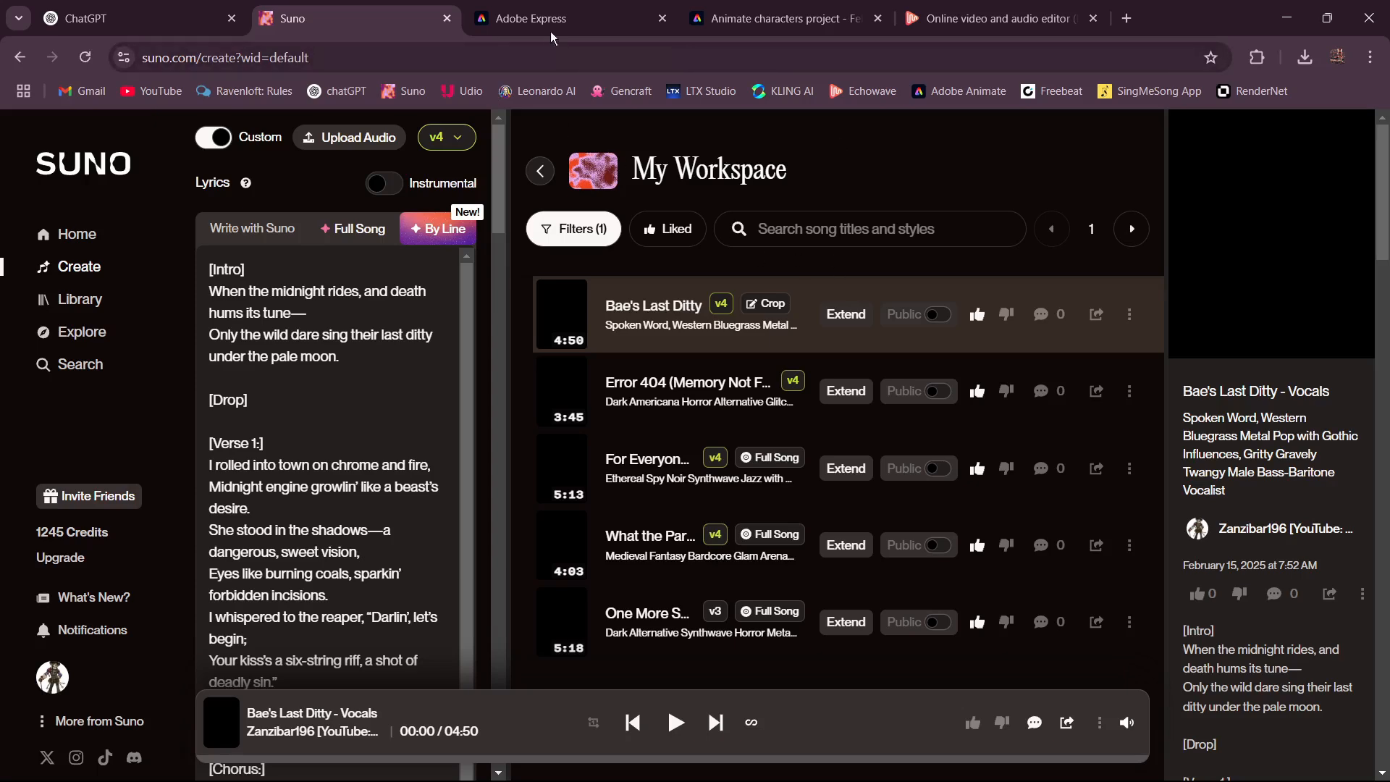
{"action": "left_click", "coordinate": [569, 16]}
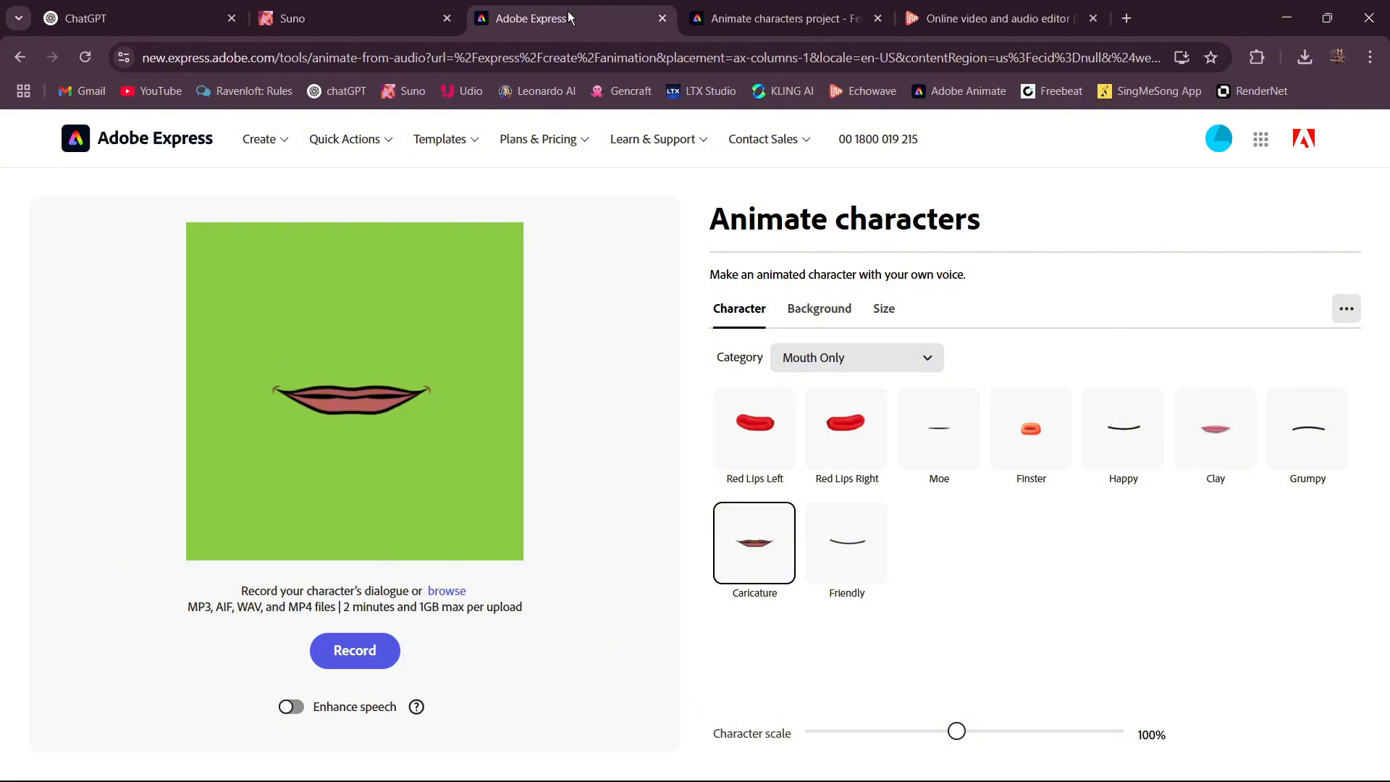
{"action": "left_click", "coordinate": [733, 19]}
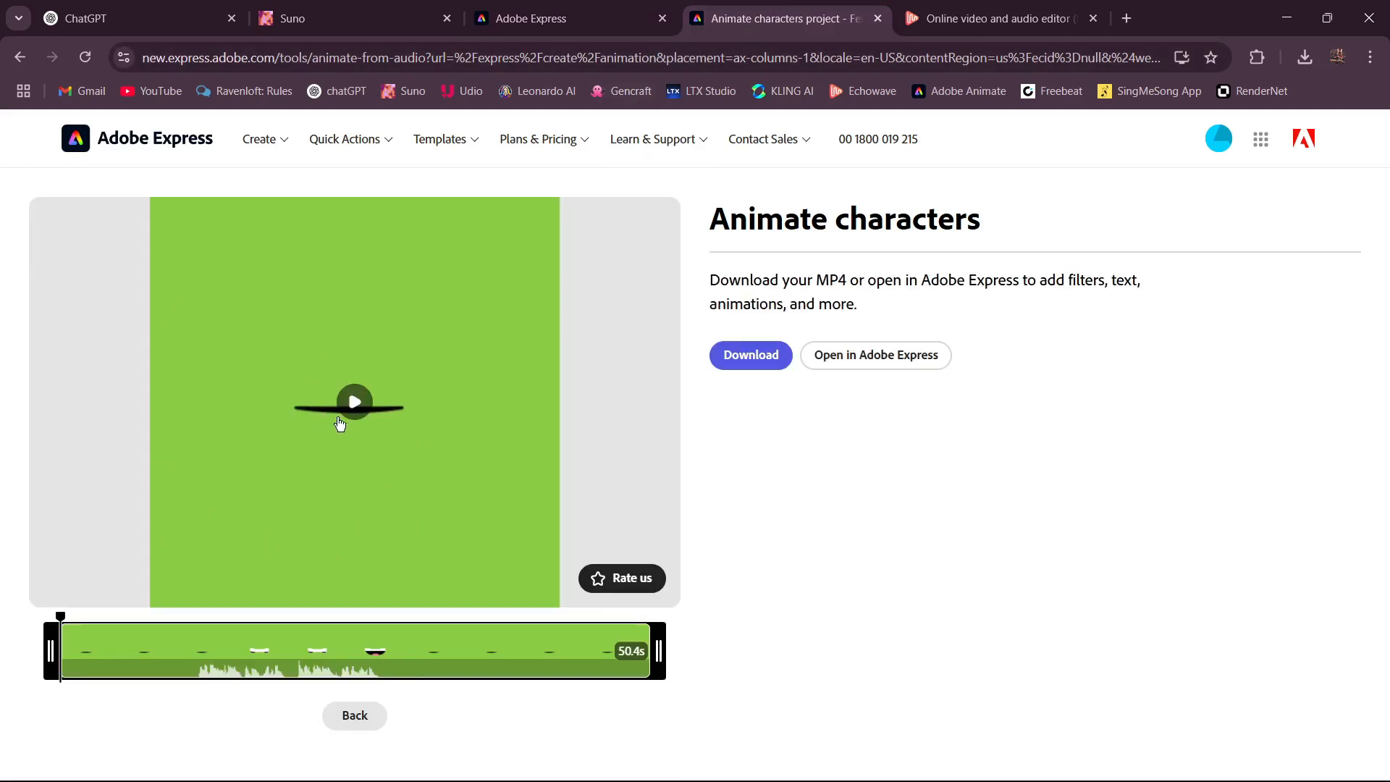
Step: Minimize the browser, view the Reaper Vocalist PNG from the Downloads folder and close the image
{"action": "left_click", "coordinate": [1290, 11]}
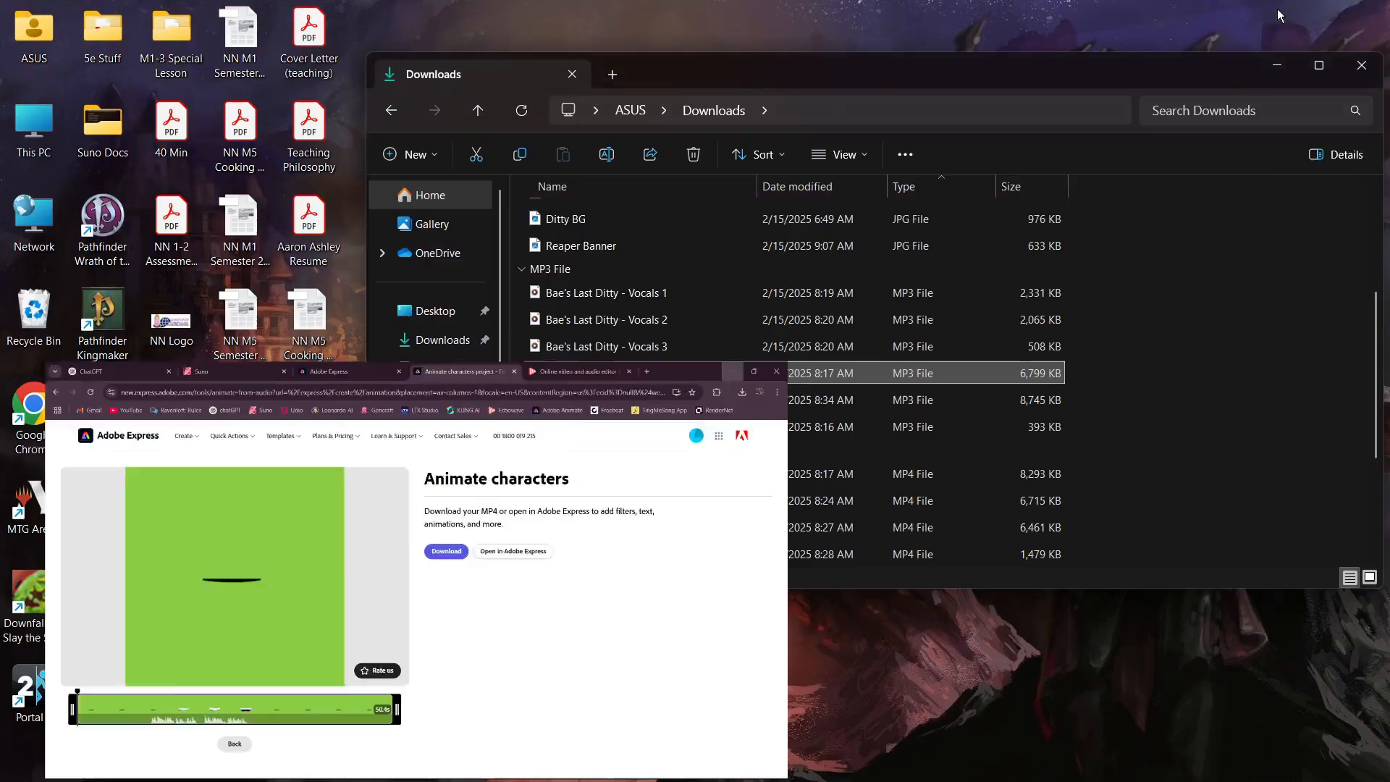
{"action": "scroll", "coordinate": [646, 463], "scroll_direction": "down", "scroll_amount": 4}
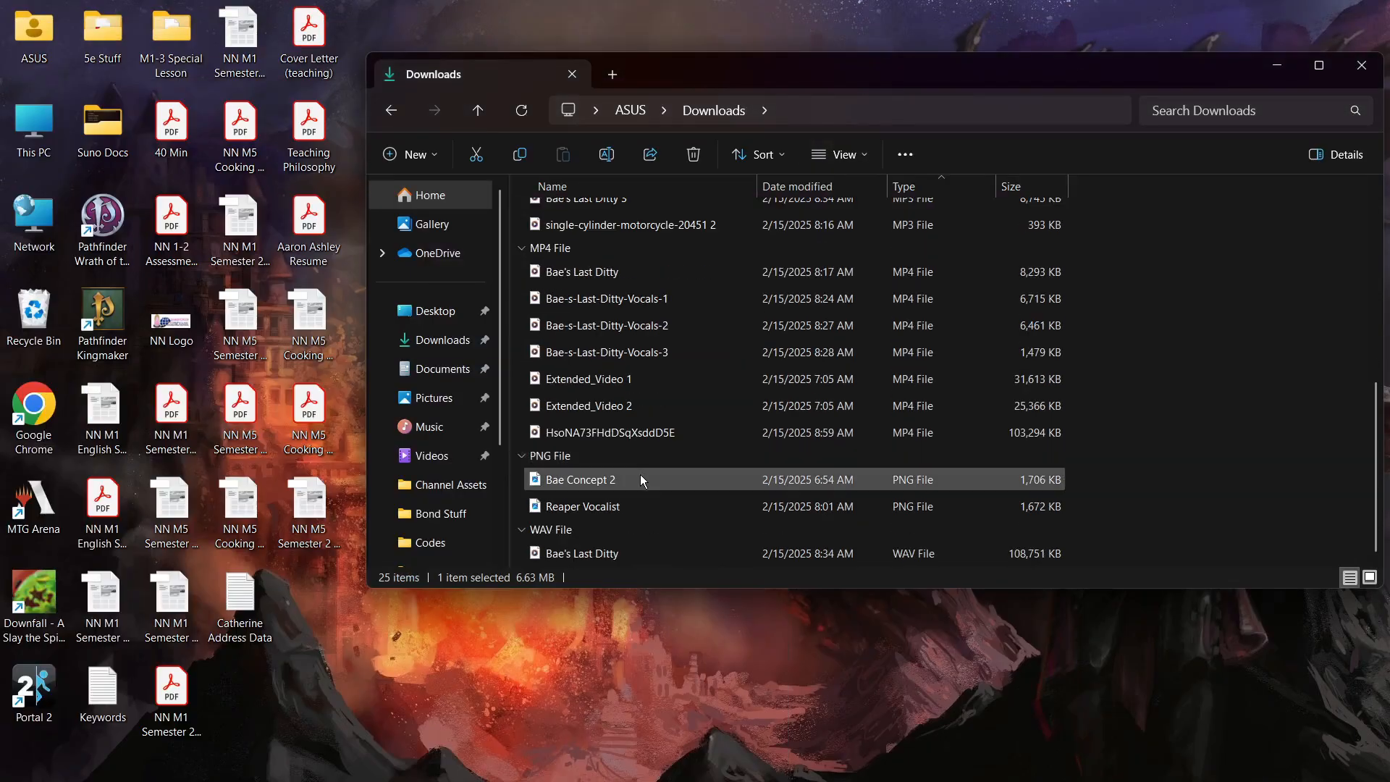
{"action": "double_click", "coordinate": [619, 511]}
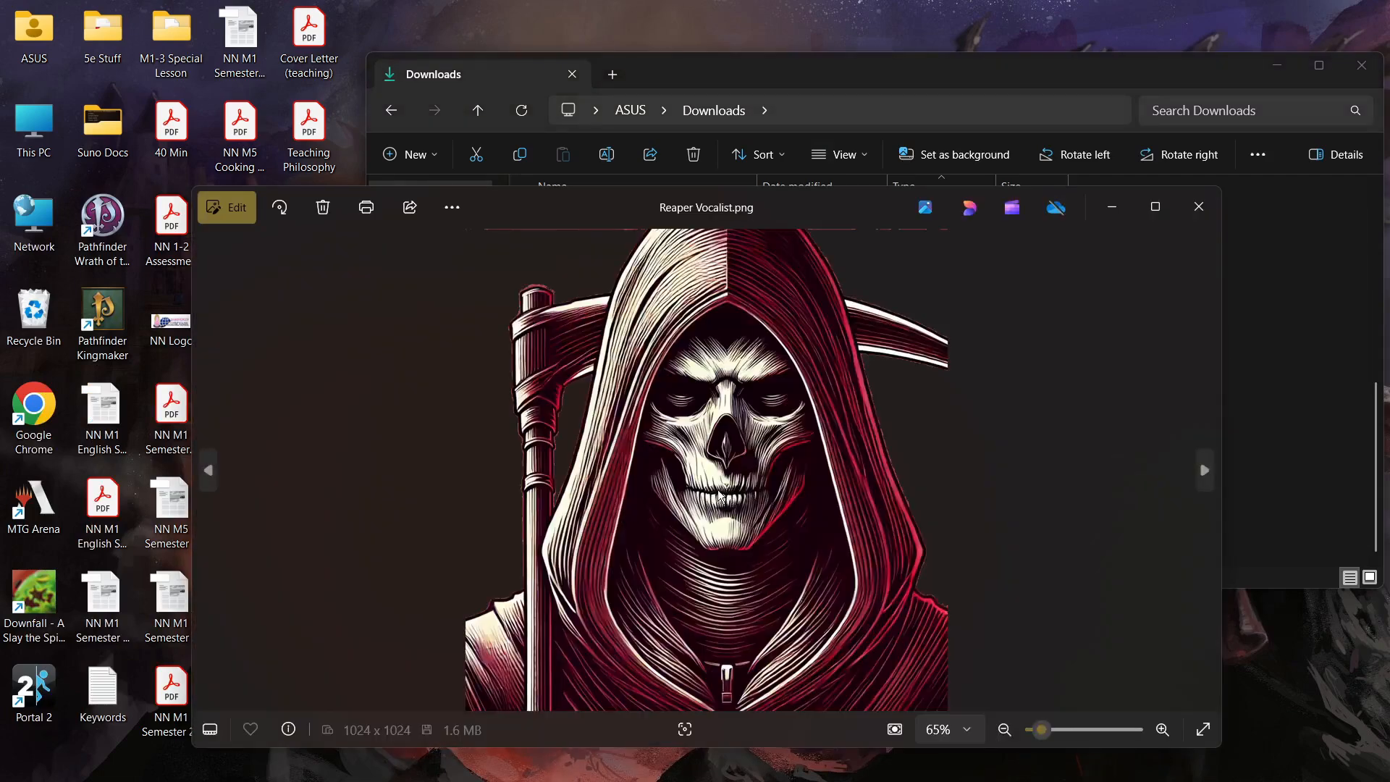
{"action": "left_click", "coordinate": [1200, 210]}
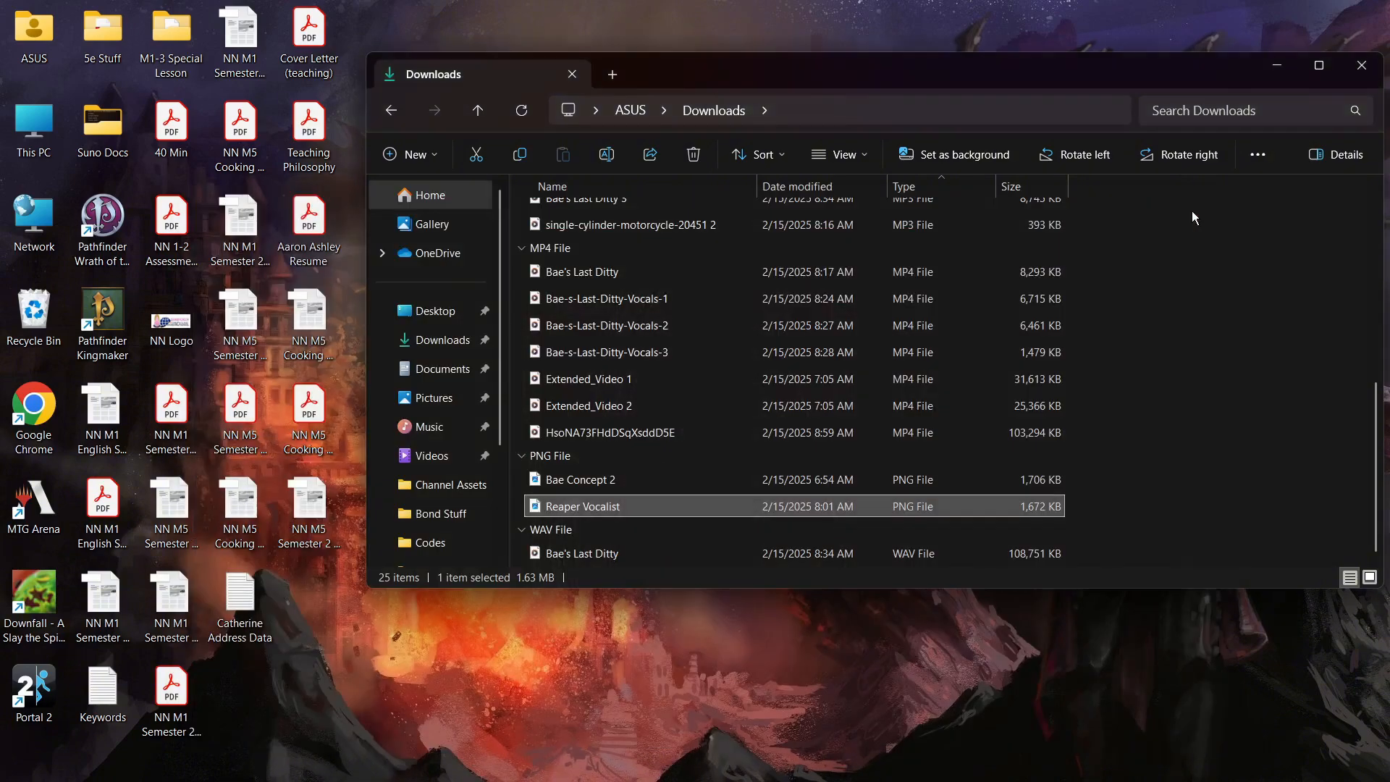
Step: Return to the finished Animate characters project, play the mouth animation from before its first sung section, and pause it
{"action": "key", "text": "alt+Tab"}
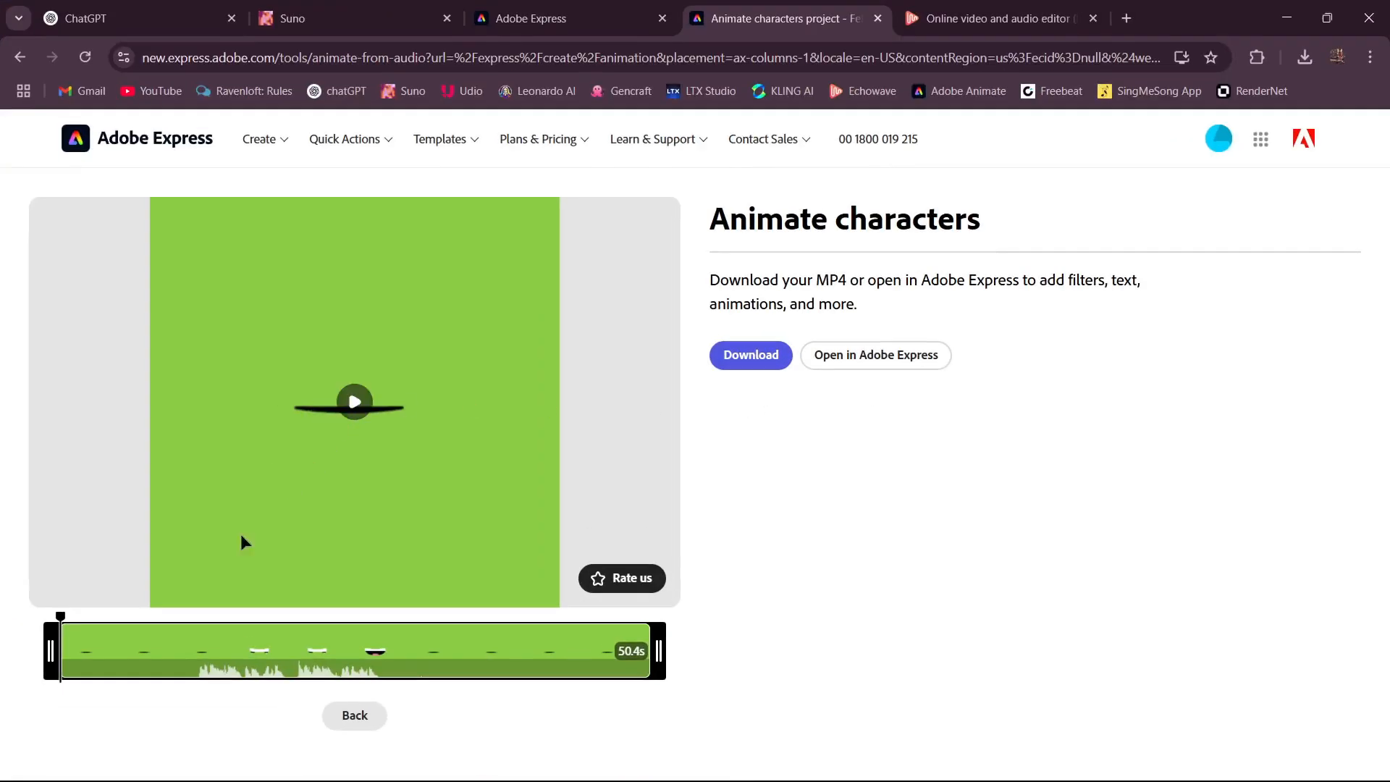
{"action": "left_click", "coordinate": [177, 645]}
{"action": "left_click", "coordinate": [354, 403]}
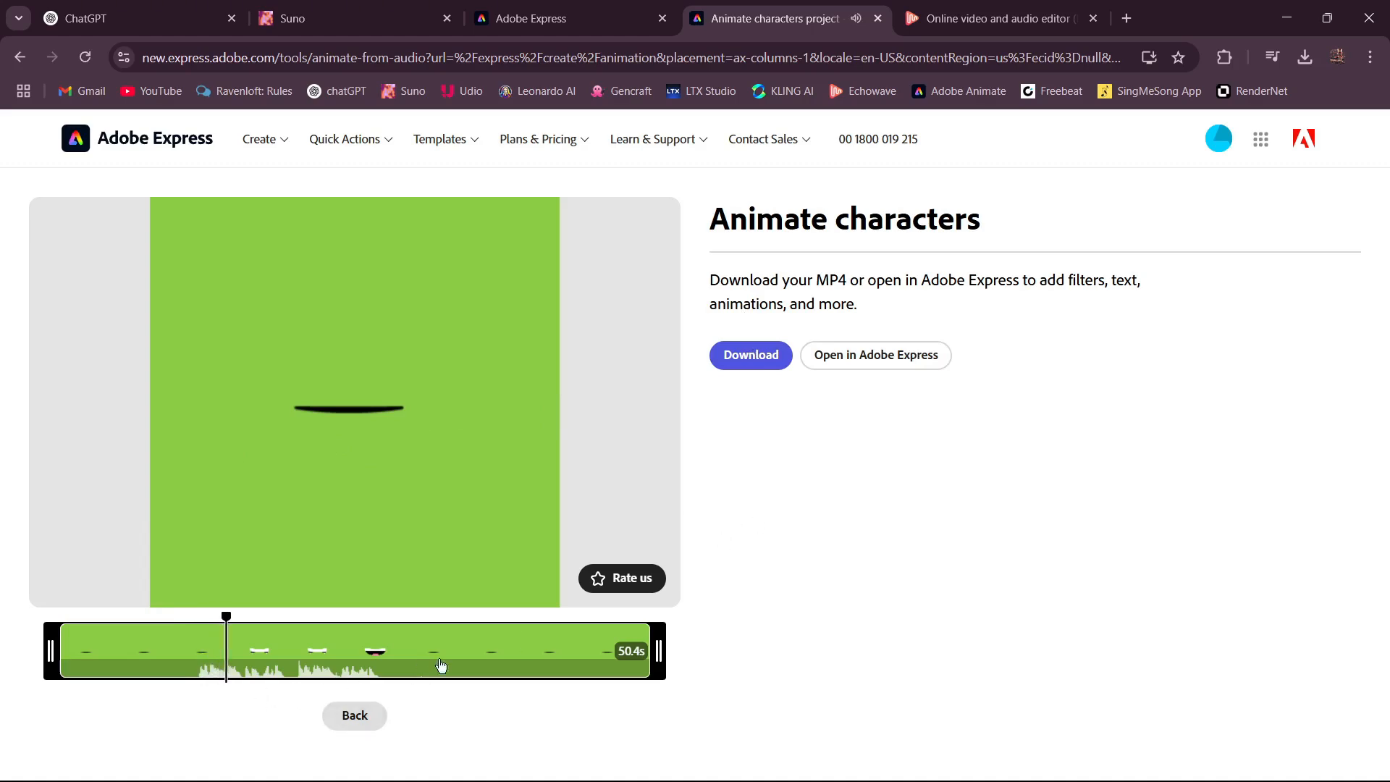
{"action": "left_click", "coordinate": [360, 403]}
Step: Minimize the browser, play the Bae-s-Last-Ditty-Vocals-1 MP4 from the Downloads folder and close the player
{"action": "left_click", "coordinate": [1281, 19]}
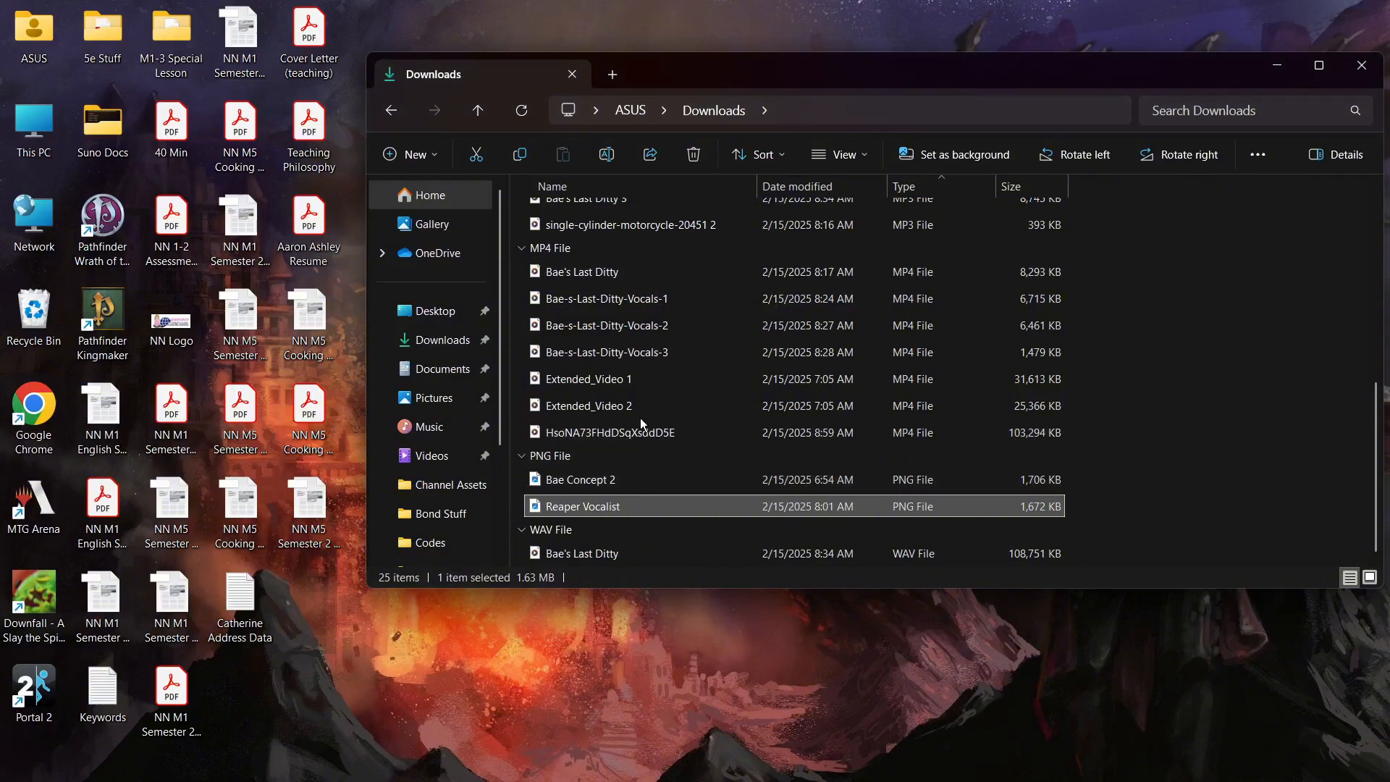
{"action": "scroll", "coordinate": [658, 413], "scroll_direction": "up", "scroll_amount": 2}
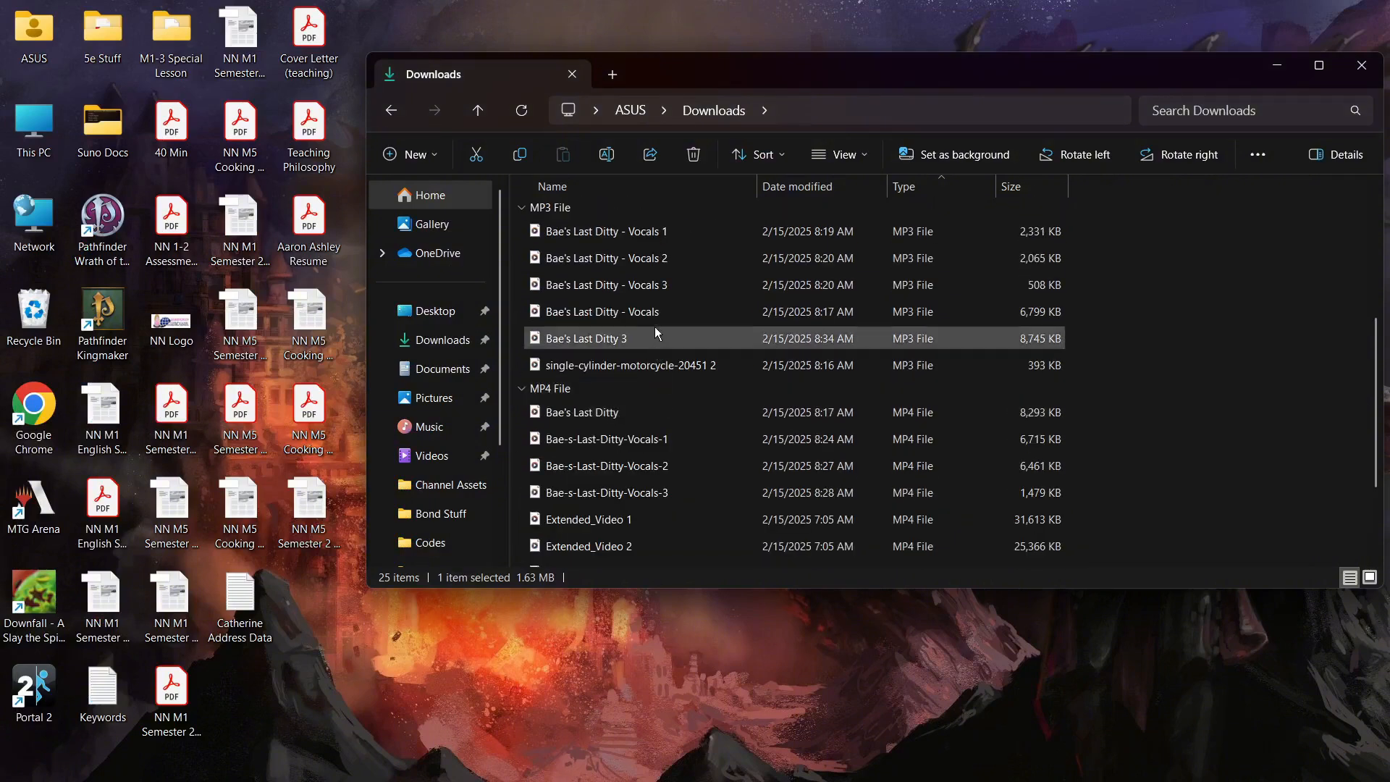
{"action": "double_click", "coordinate": [649, 443]}
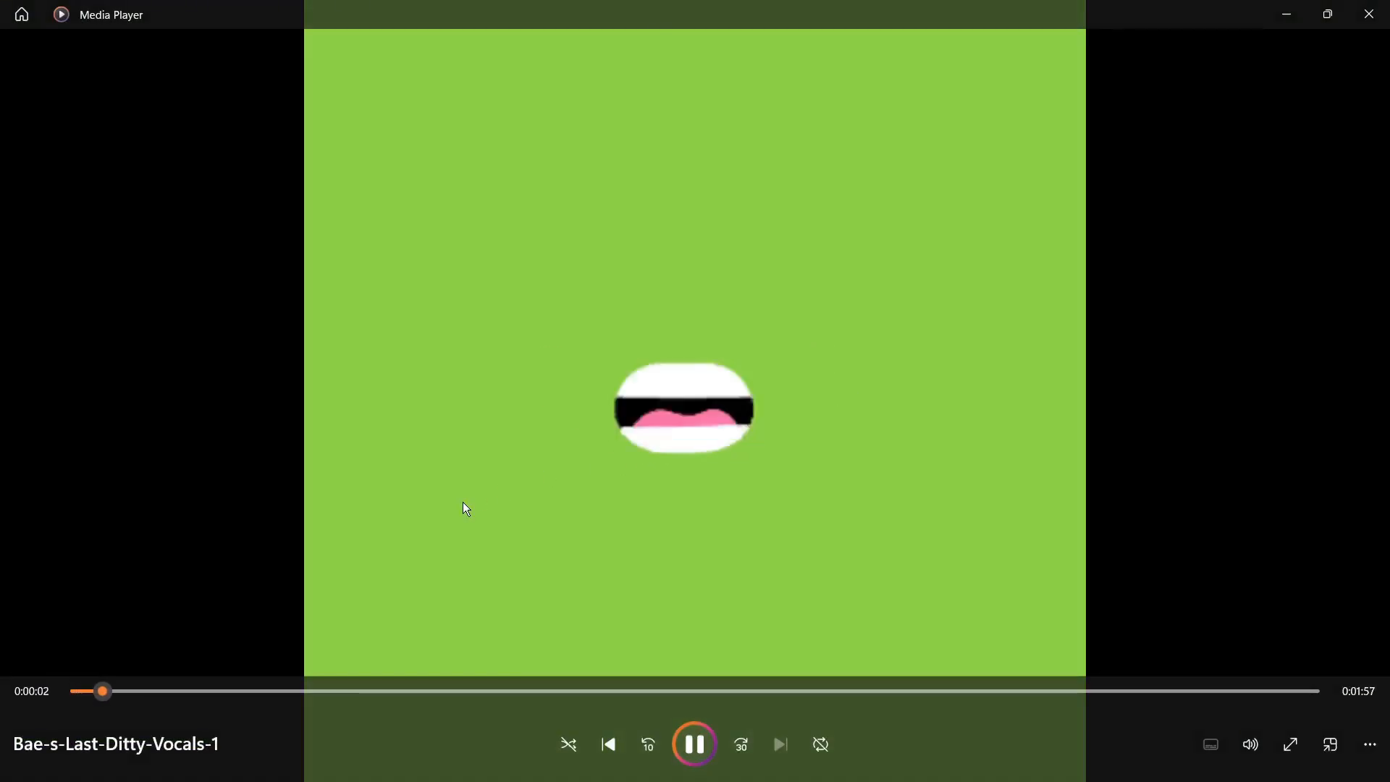
{"action": "left_click", "coordinate": [1370, 13]}
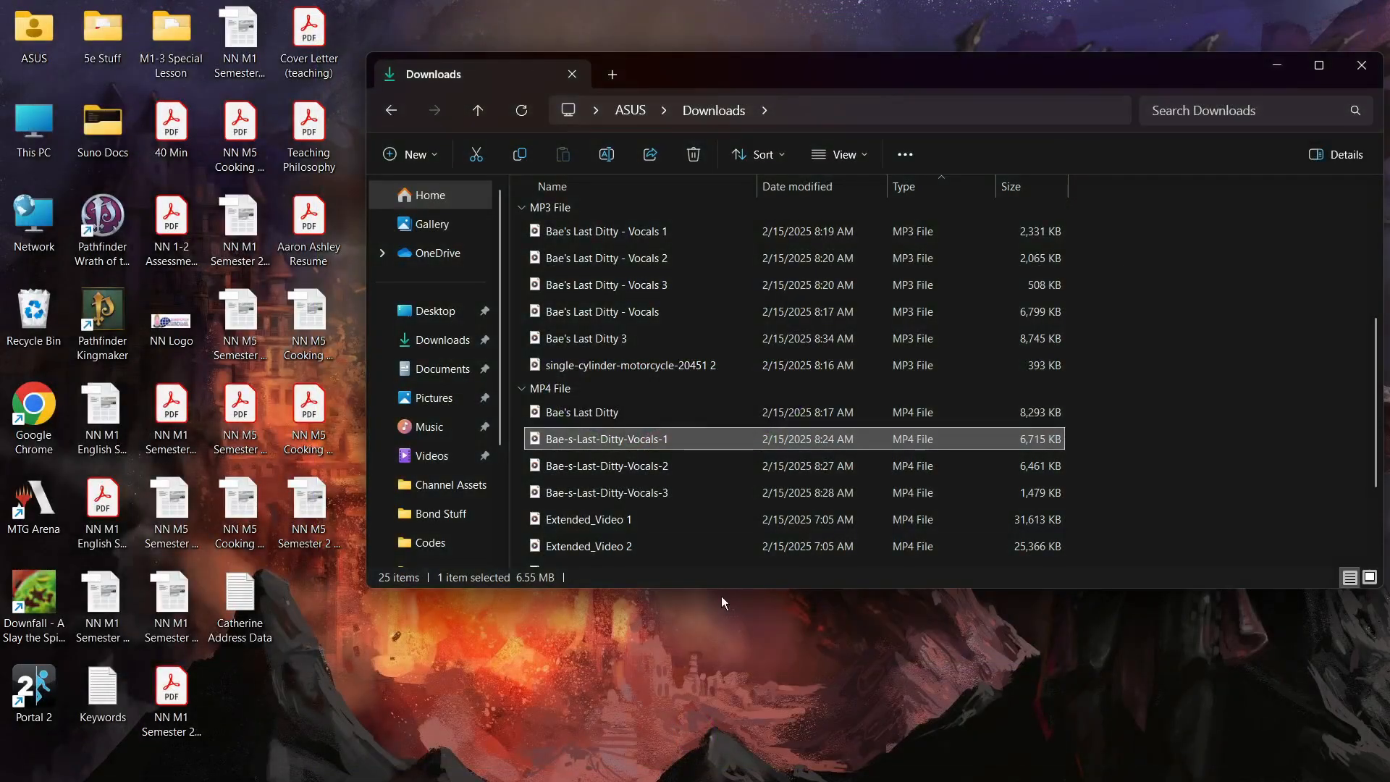
Step: Close the Downloads window, return to the browser and close both Adobe Express tabs
{"action": "left_click", "coordinate": [1361, 66]}
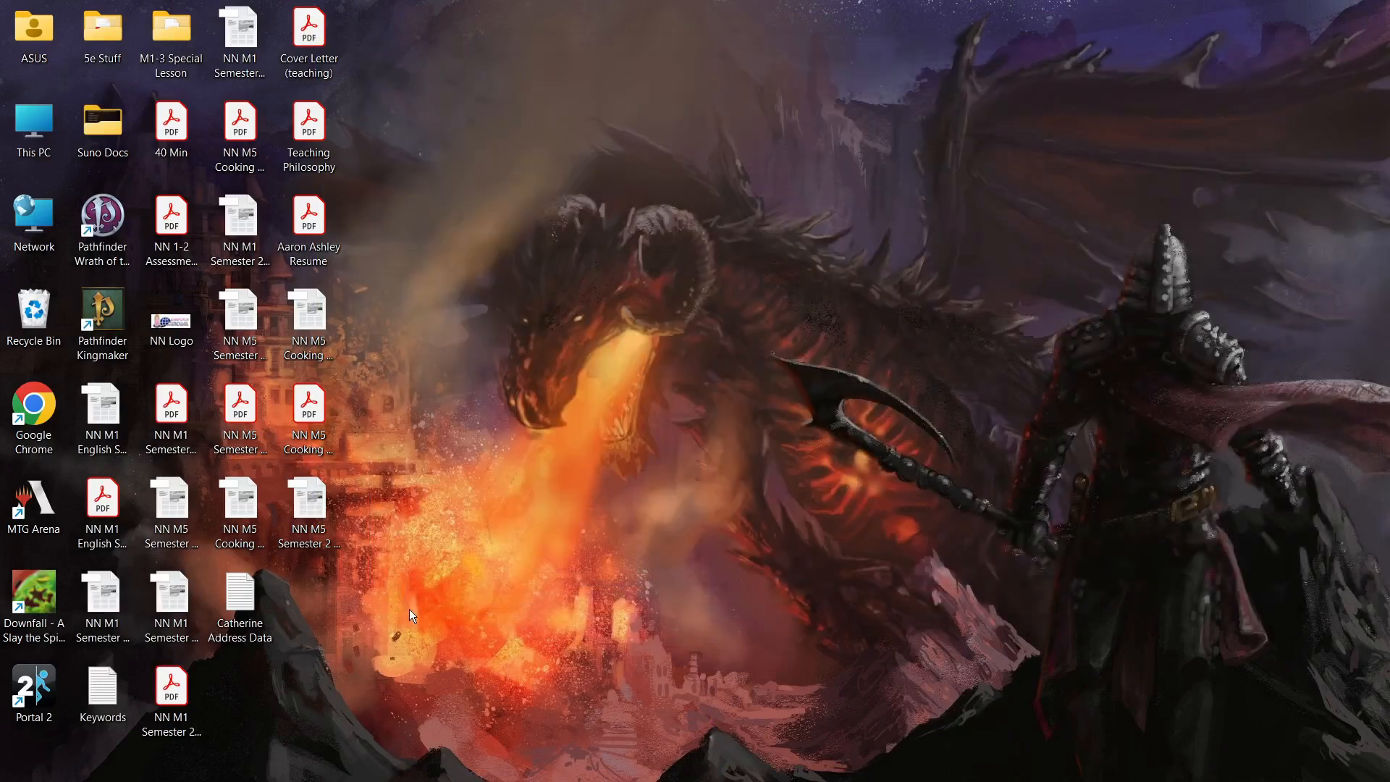
{"action": "key", "text": "alt+Tab"}
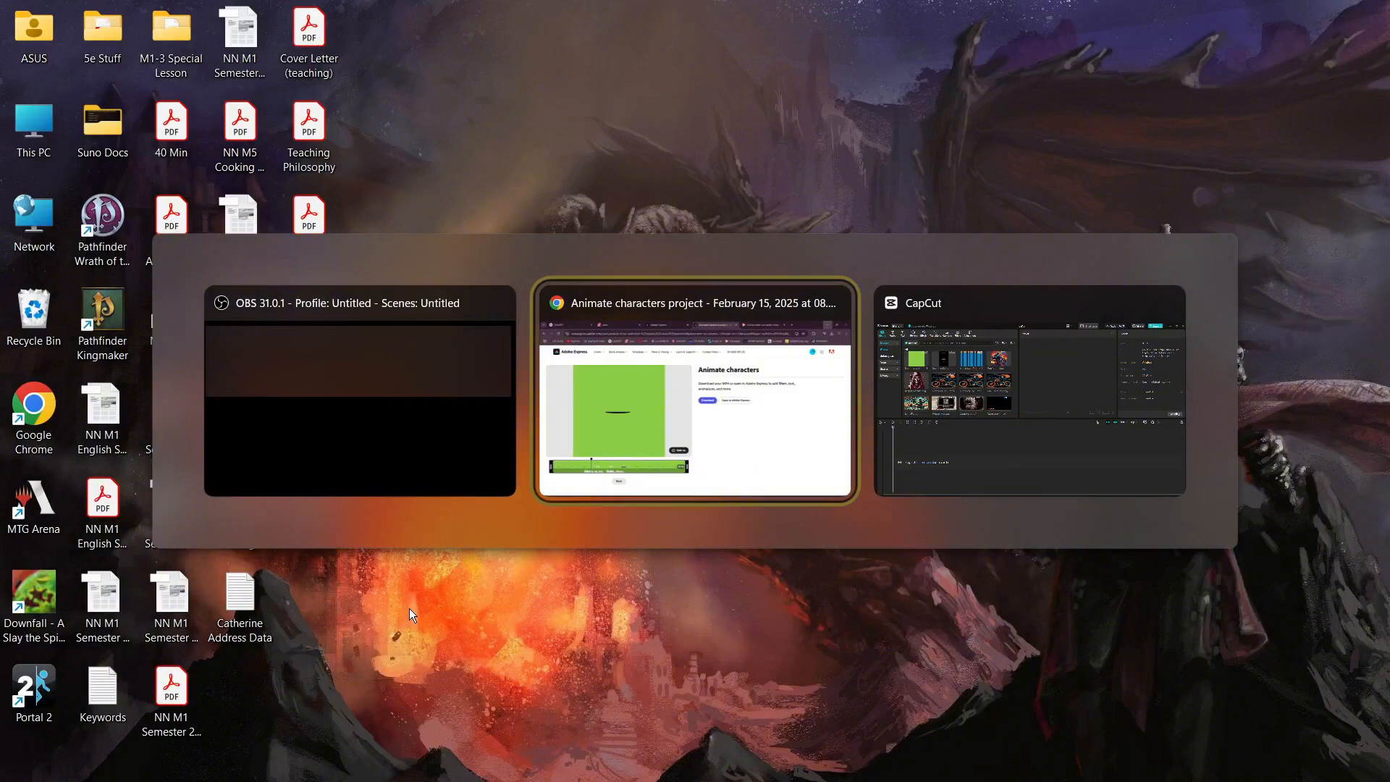
{"action": "key", "text": "Tab"}
{"action": "key", "text": "alt+Tab"}
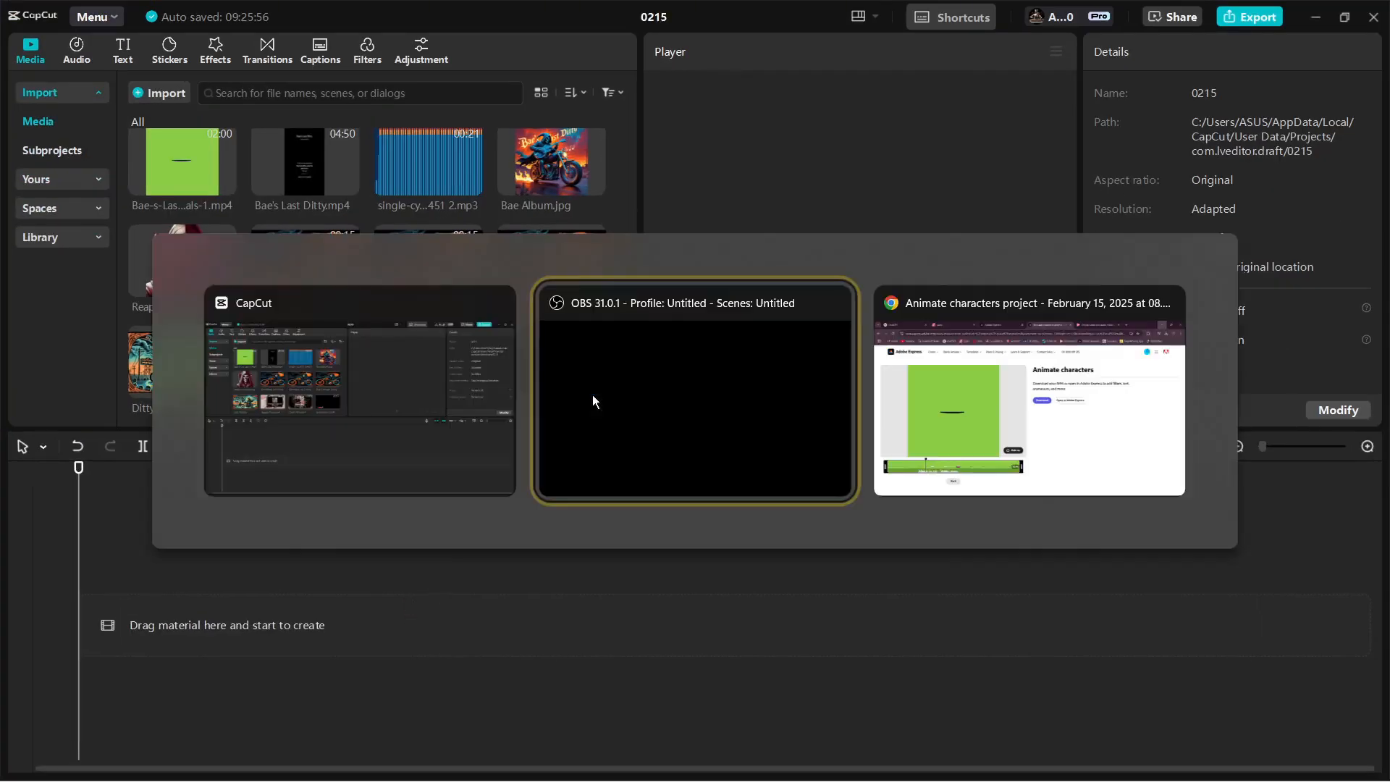
{"action": "key", "text": "Tab"}
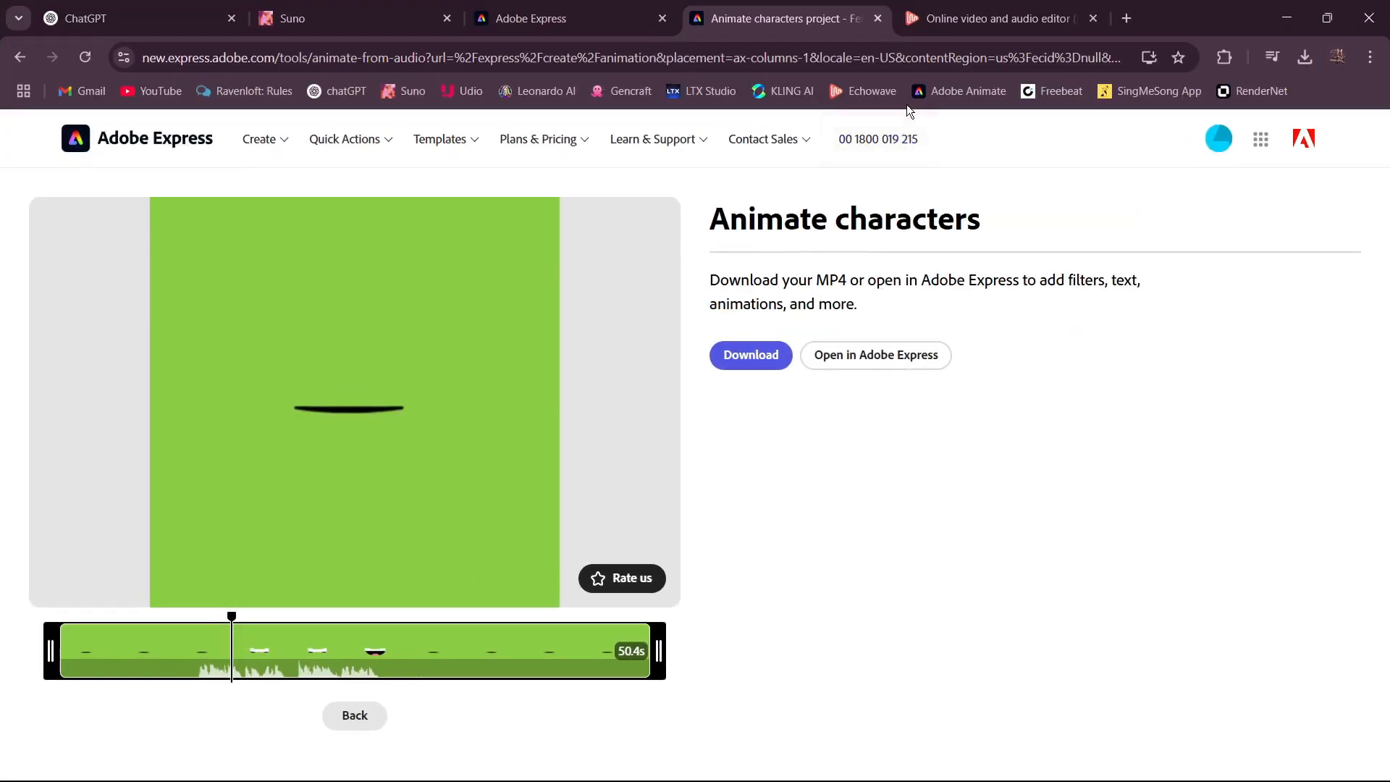
{"action": "left_click", "coordinate": [663, 18]}
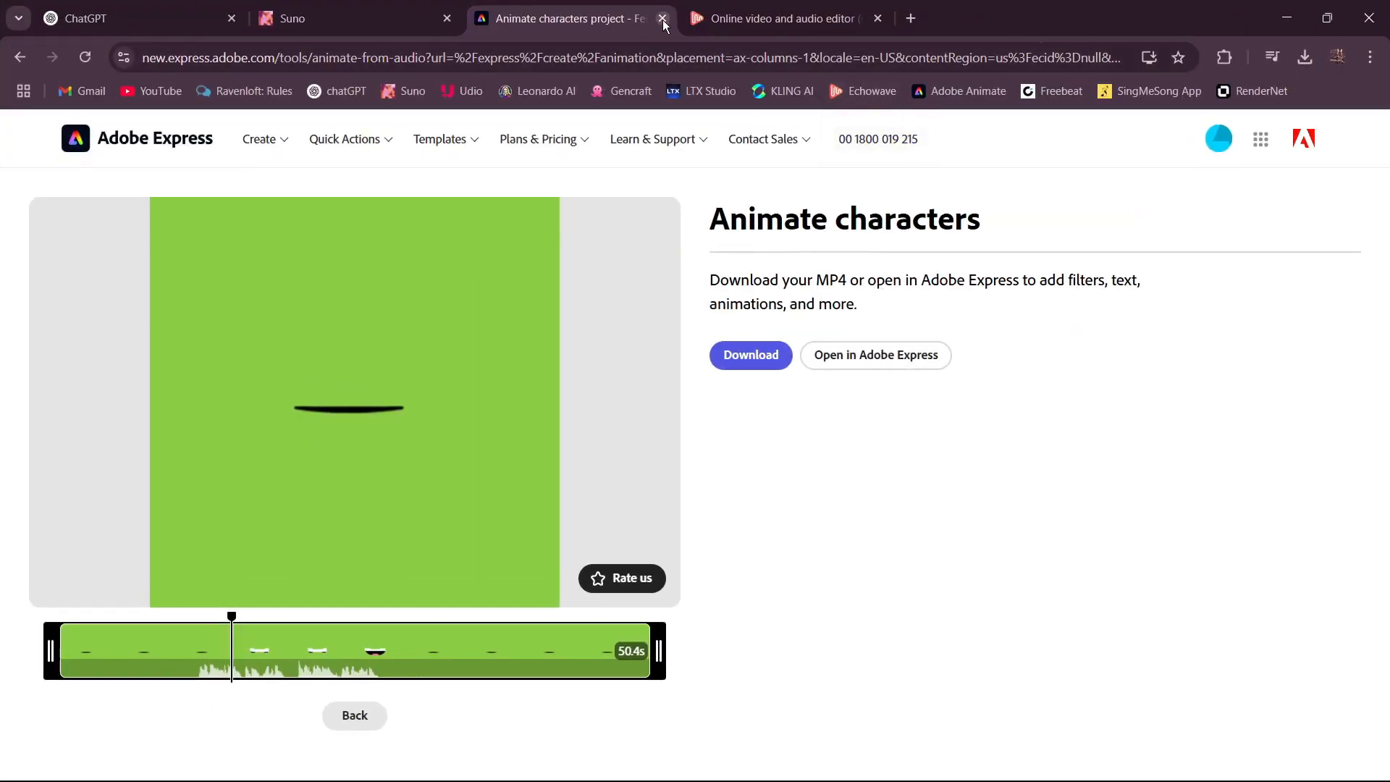
{"action": "left_click", "coordinate": [663, 19]}
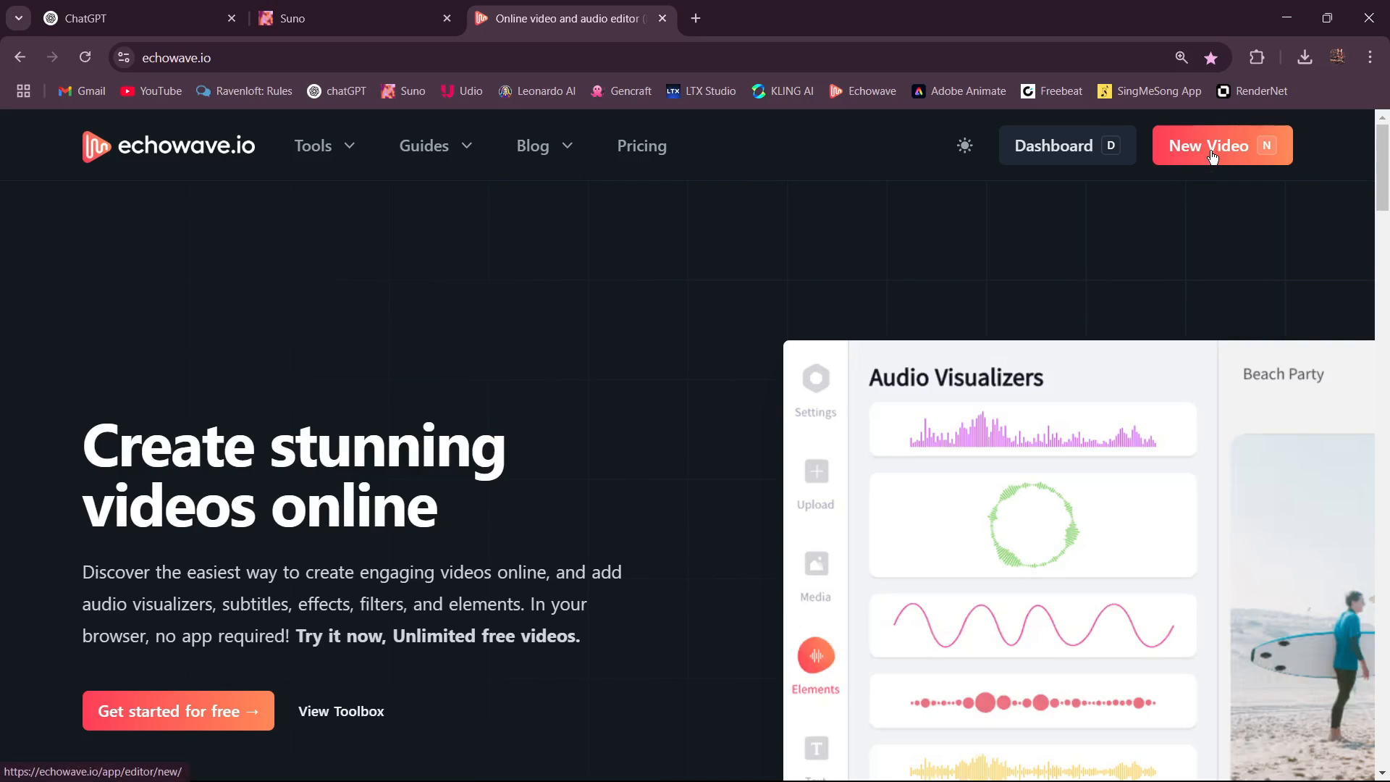
Step: Start a new Echowave video and upload the Bae's Last Ditty 3 MP3 from the Downloads folder
{"action": "left_click", "coordinate": [943, 383]}
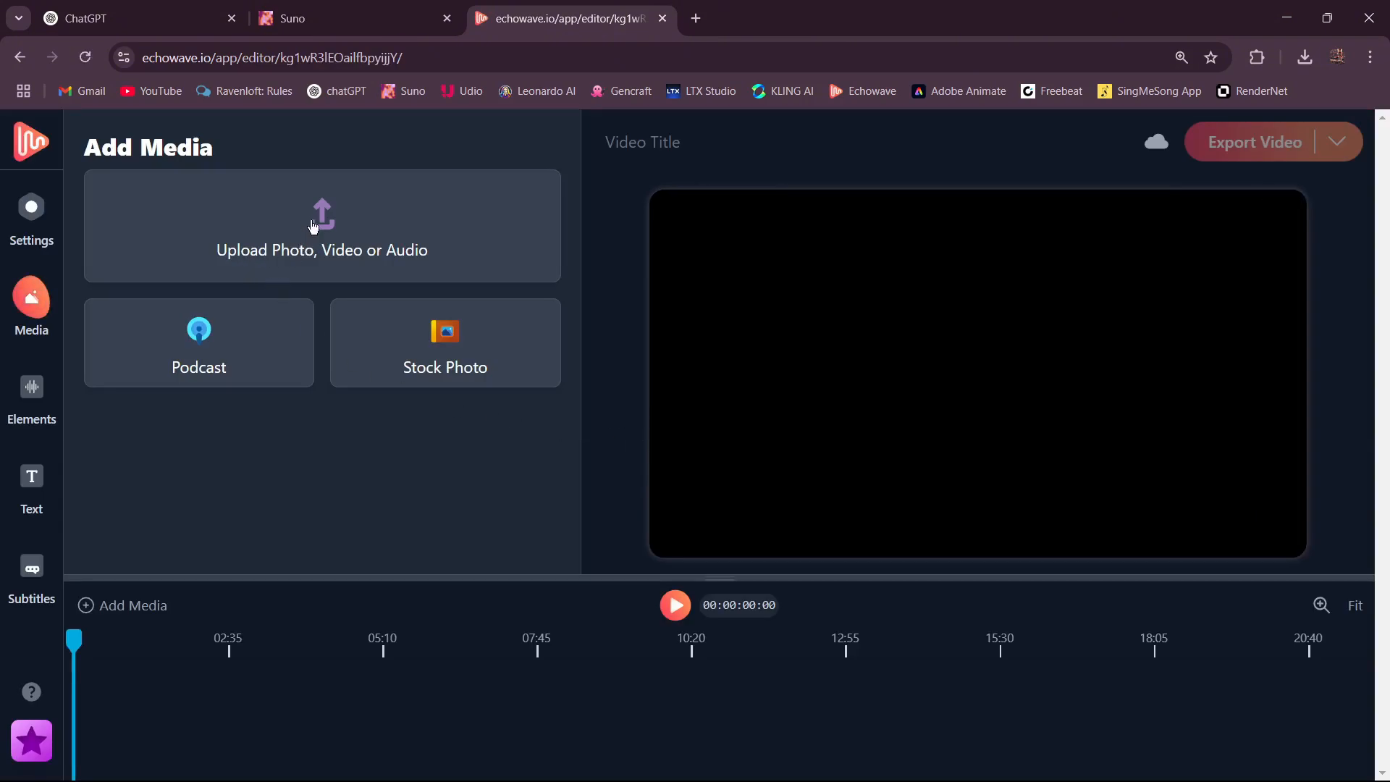
{"action": "left_click", "coordinate": [318, 228]}
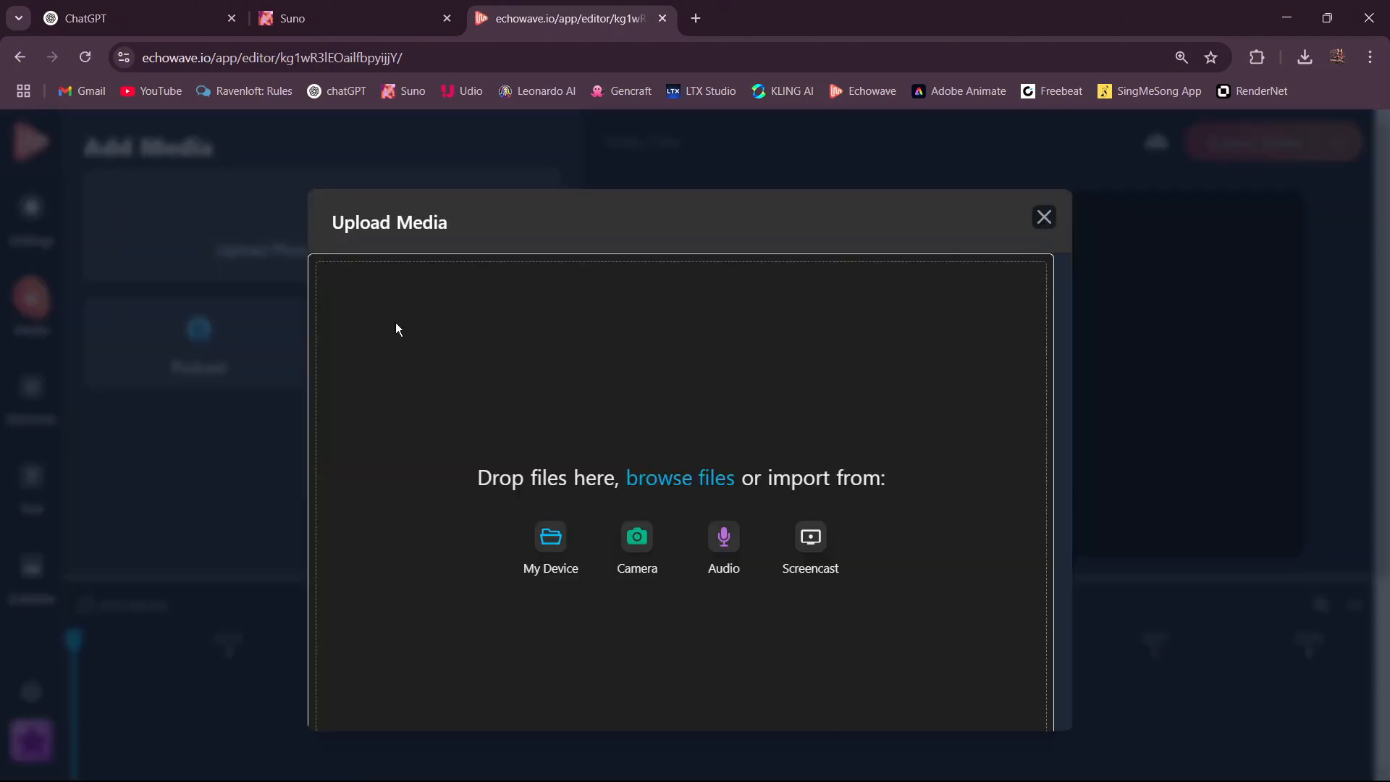
{"action": "left_click", "coordinate": [537, 545]}
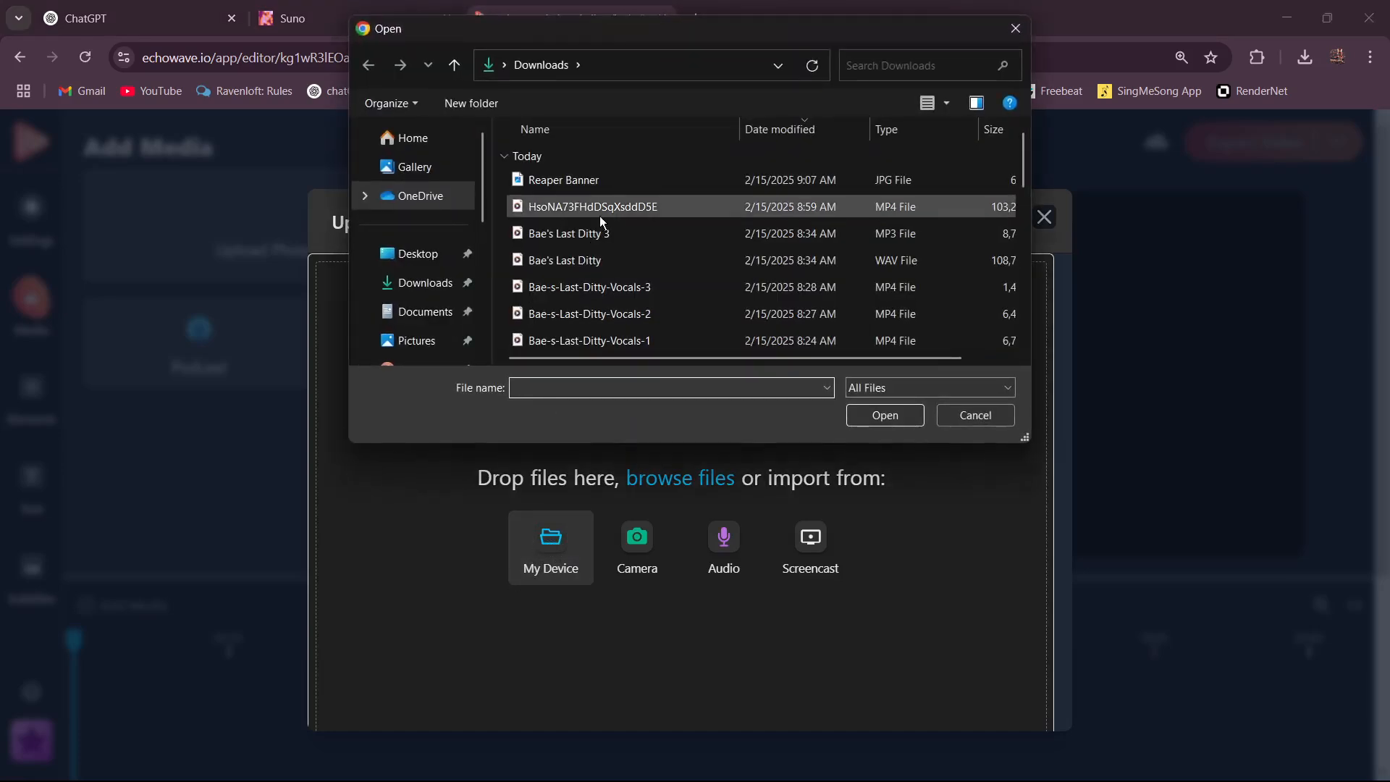
{"action": "left_click", "coordinate": [600, 236]}
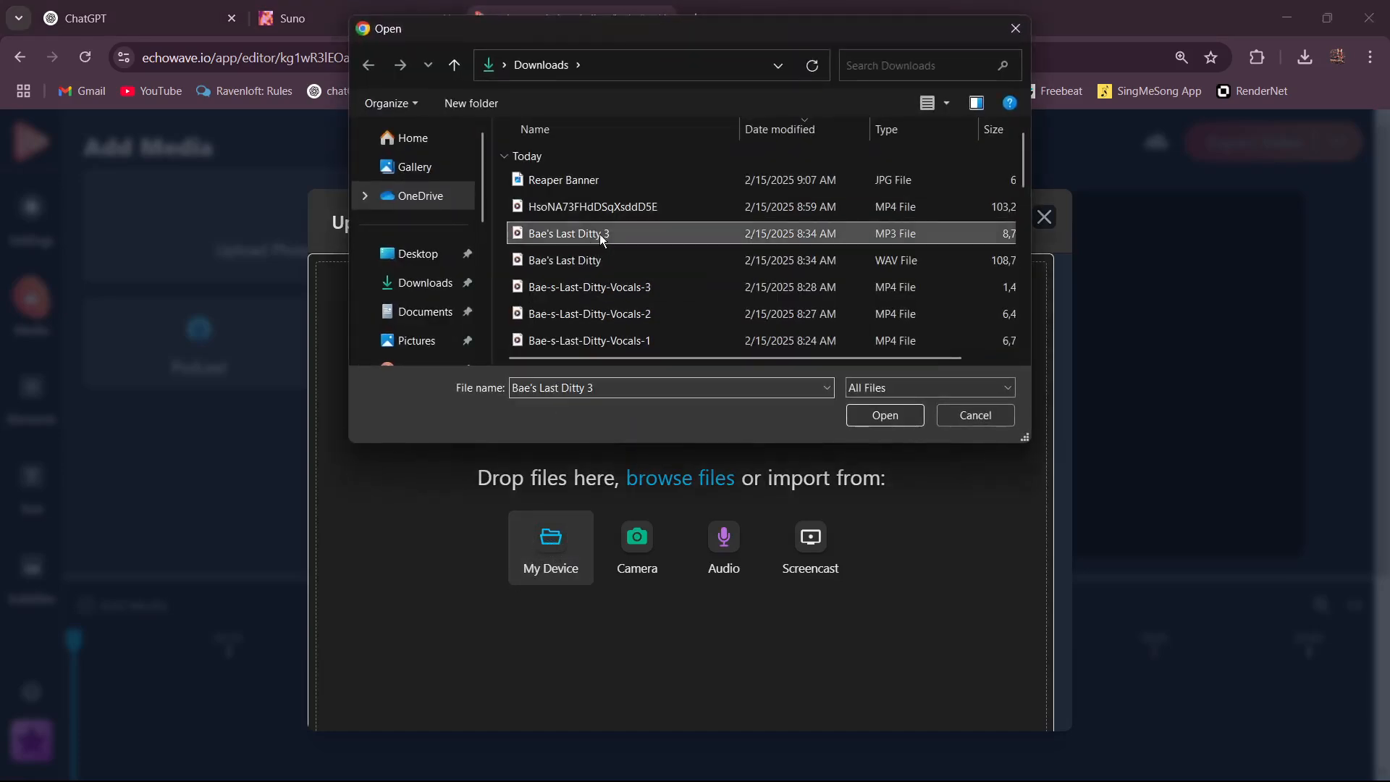
{"action": "left_click", "coordinate": [885, 416]}
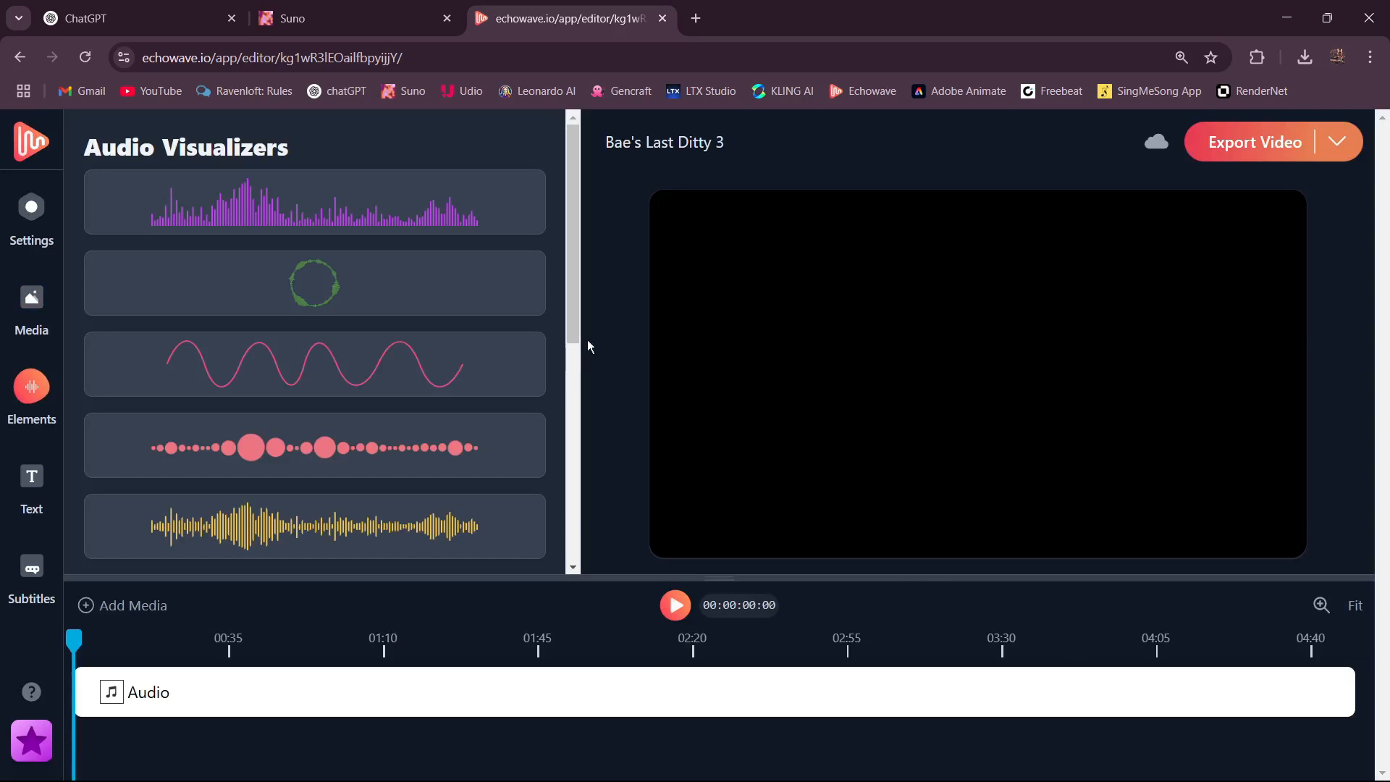
Step: Play the opening of the uploaded audio, pause it and return the playhead to the start
{"action": "scroll", "coordinate": [556, 317], "scroll_direction": "down", "scroll_amount": 3}
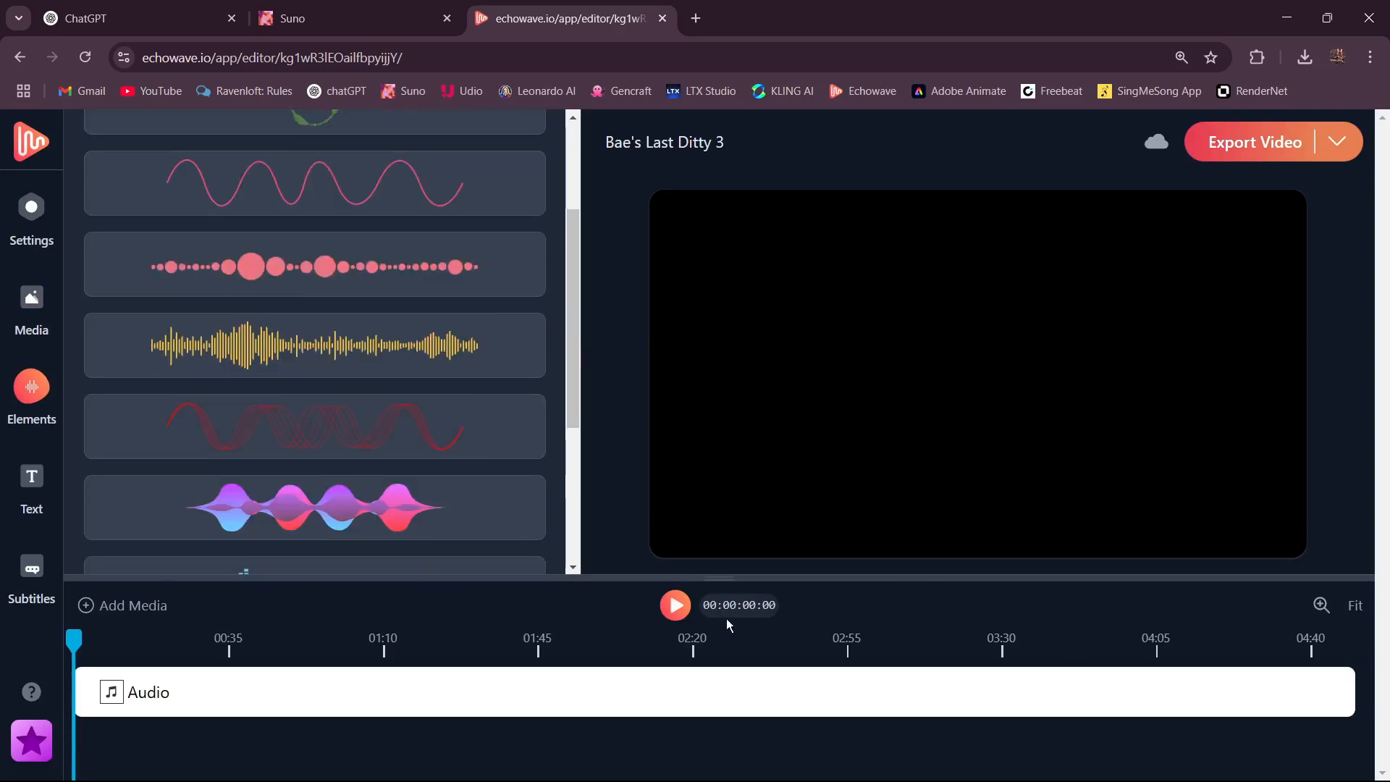
{"action": "left_click", "coordinate": [685, 605]}
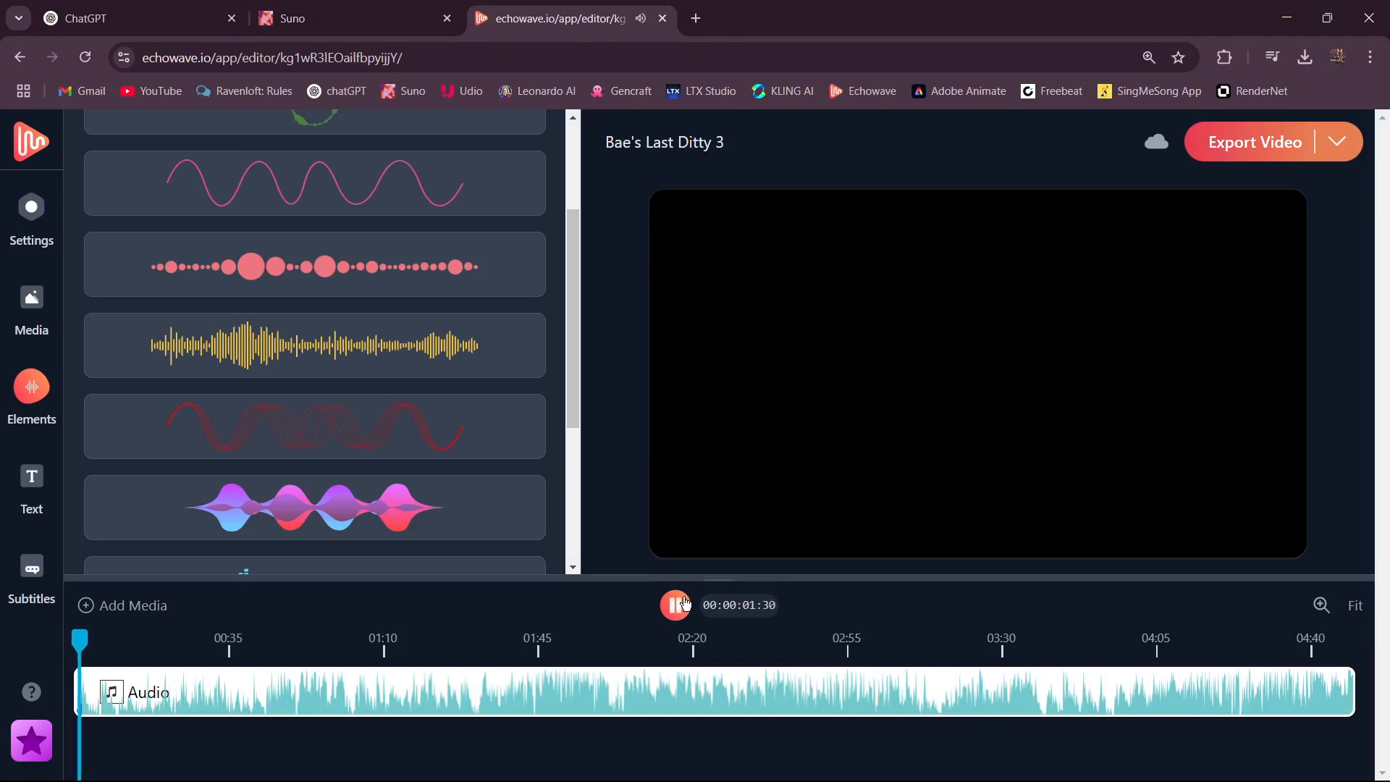
{"action": "left_click", "coordinate": [684, 605]}
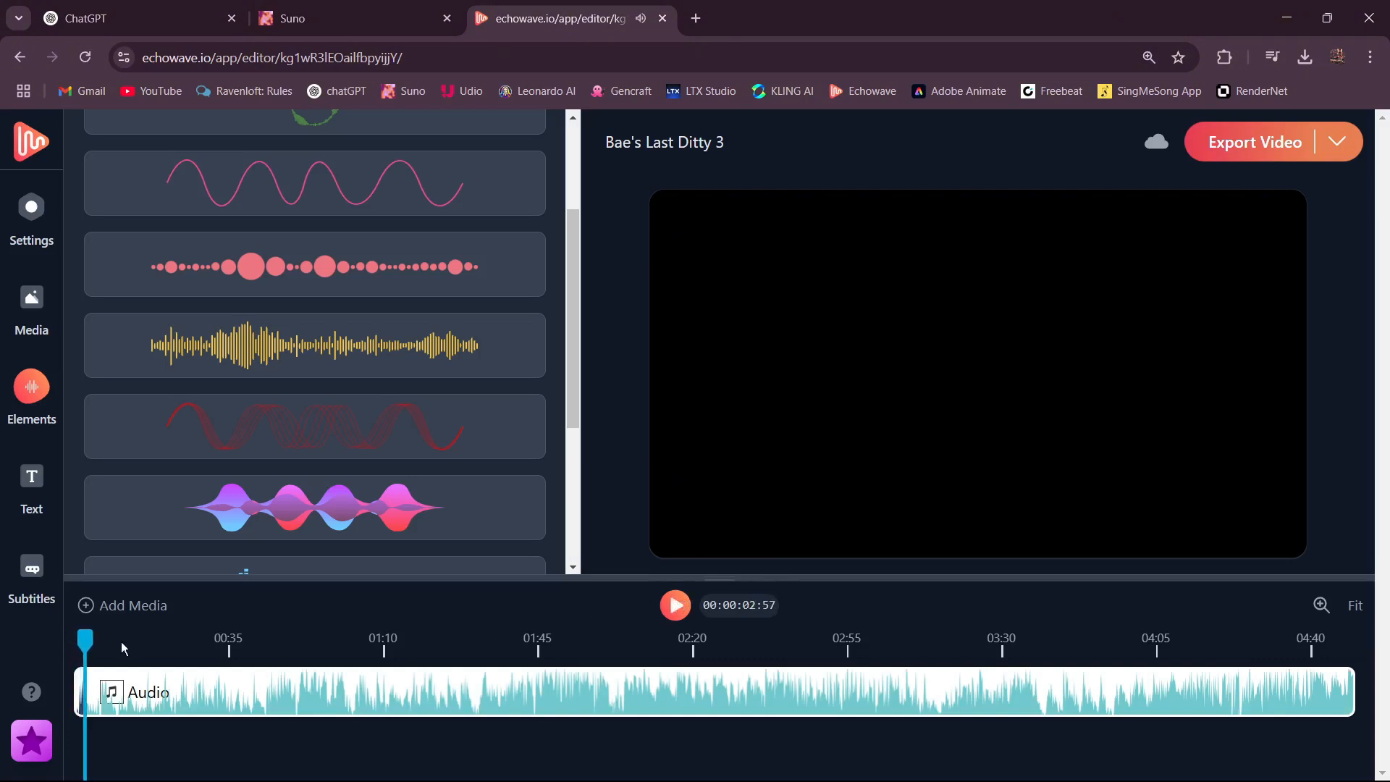
{"action": "left_click", "coordinate": [74, 643]}
Step: Add the yellow waveform-bar audio visualizer to the lower-left corner of the video frame
{"action": "scroll", "coordinate": [336, 369], "scroll_direction": "up", "scroll_amount": 3}
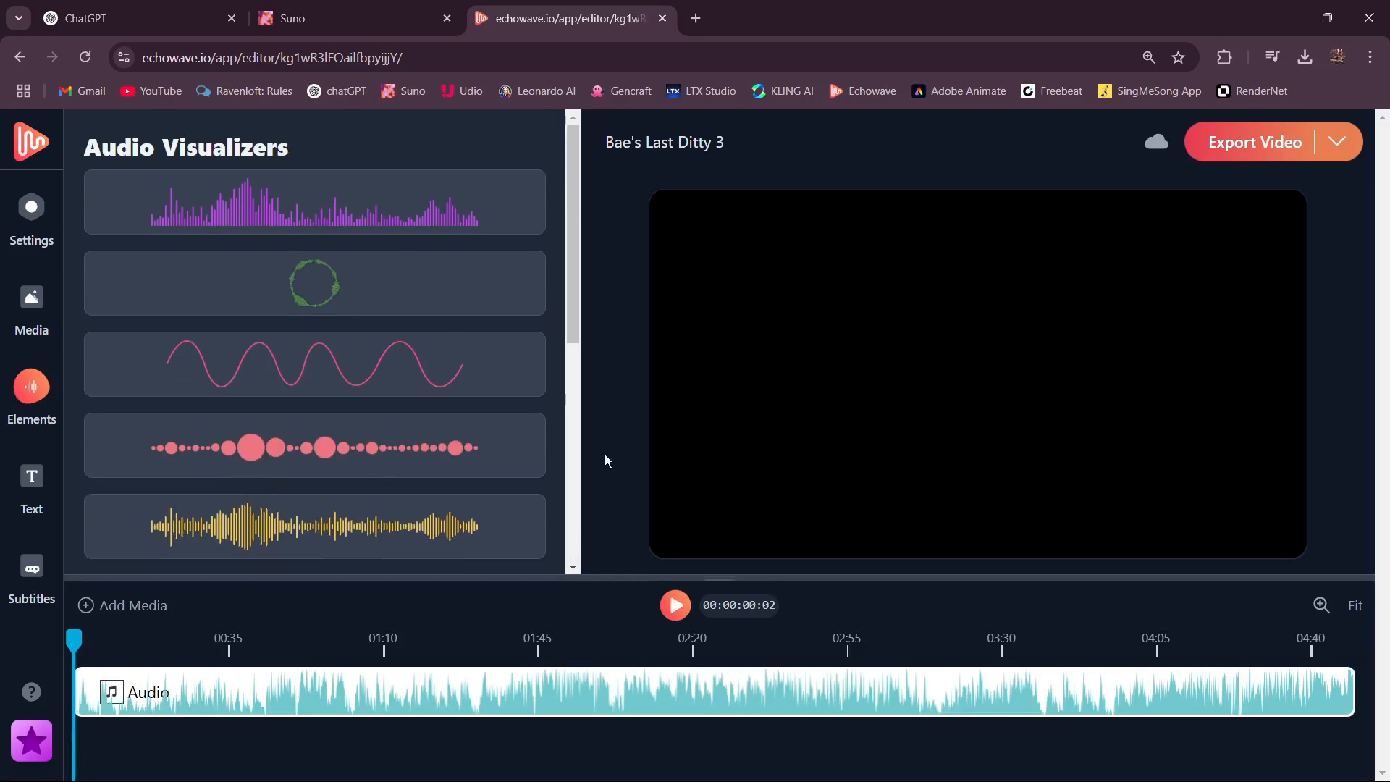
{"action": "scroll", "coordinate": [456, 405], "scroll_direction": "down", "scroll_amount": 6}
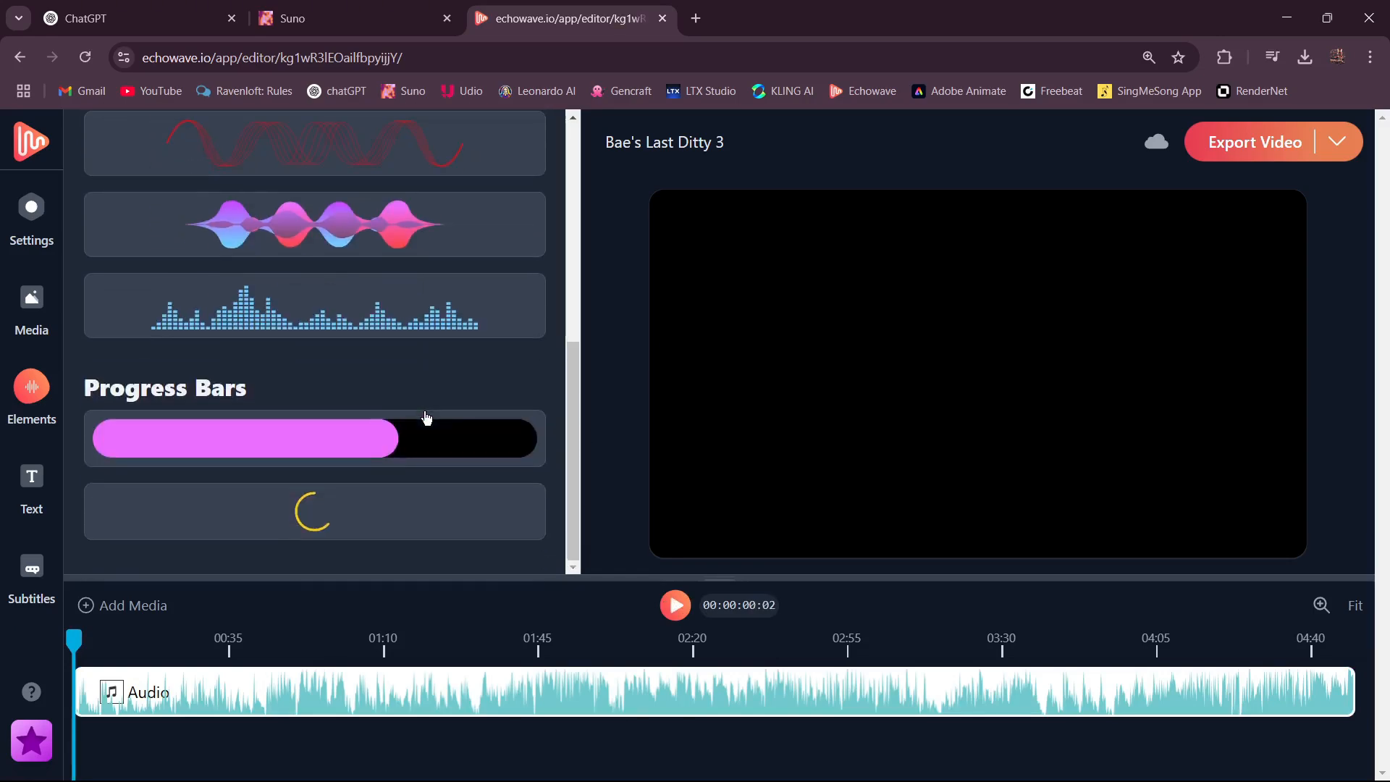
{"action": "scroll", "coordinate": [391, 406], "scroll_direction": "up", "scroll_amount": 5}
{"action": "left_click_drag", "start_coordinate": [266, 429], "coordinate": [764, 522]}
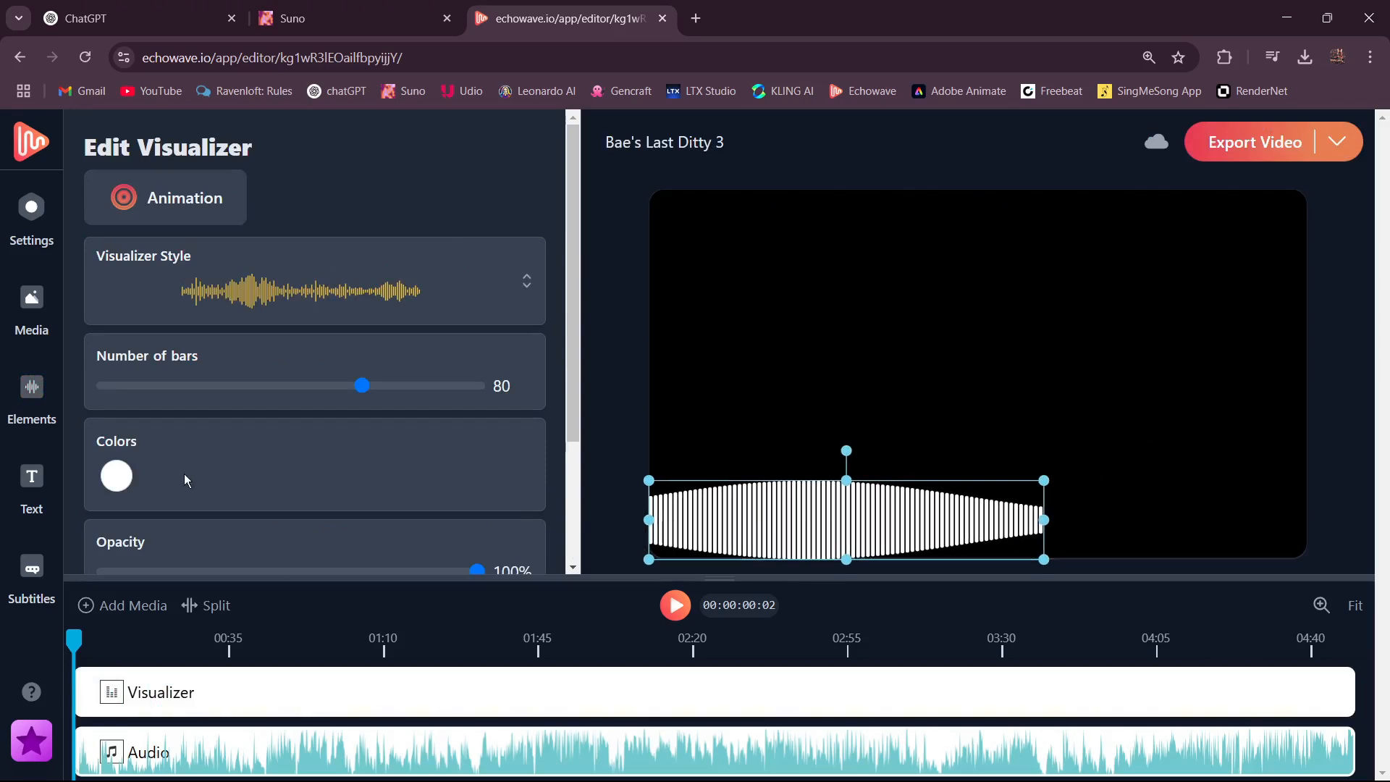
Step: Colour the waveform visualizer orange (F49900) and set its opacity to 50%
{"action": "left_click", "coordinate": [114, 477]}
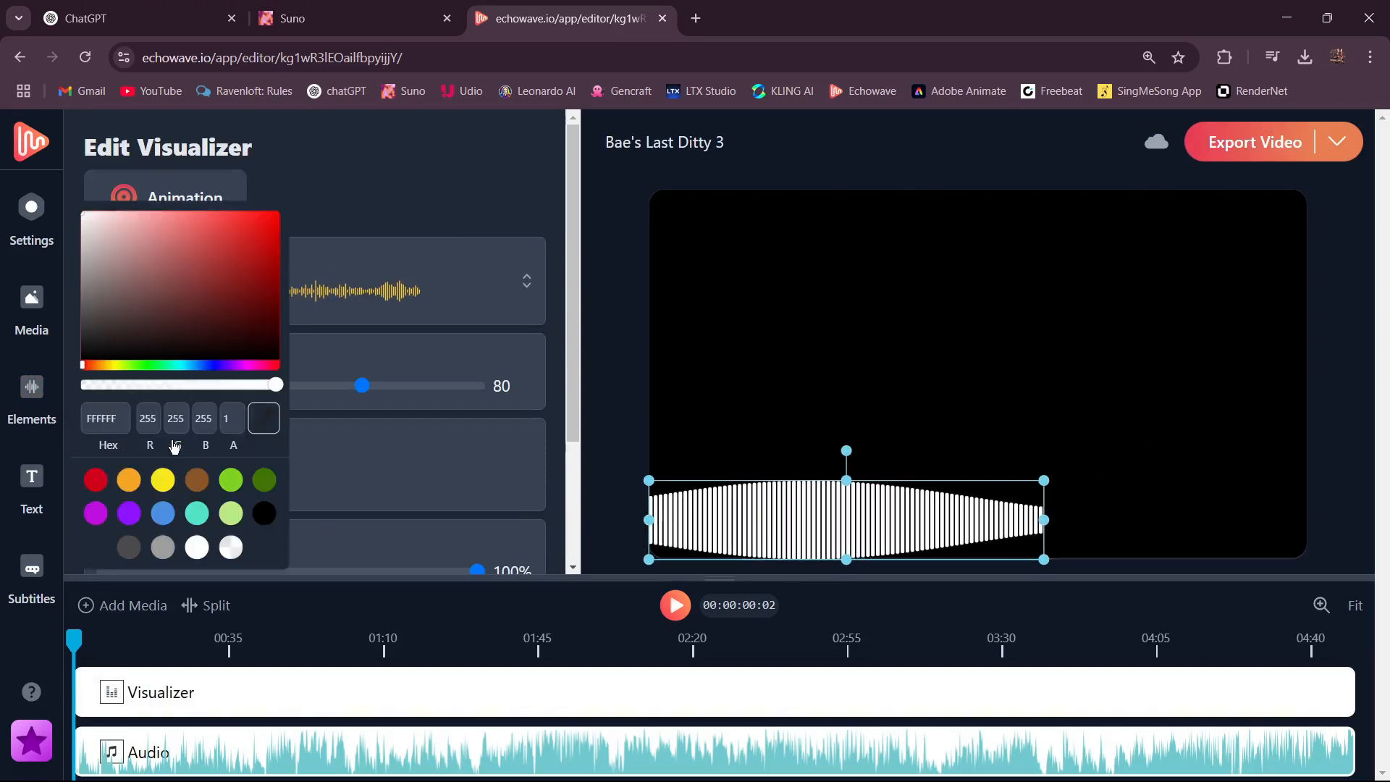
{"action": "left_click", "coordinate": [131, 479]}
{"action": "left_click", "coordinate": [279, 217]}
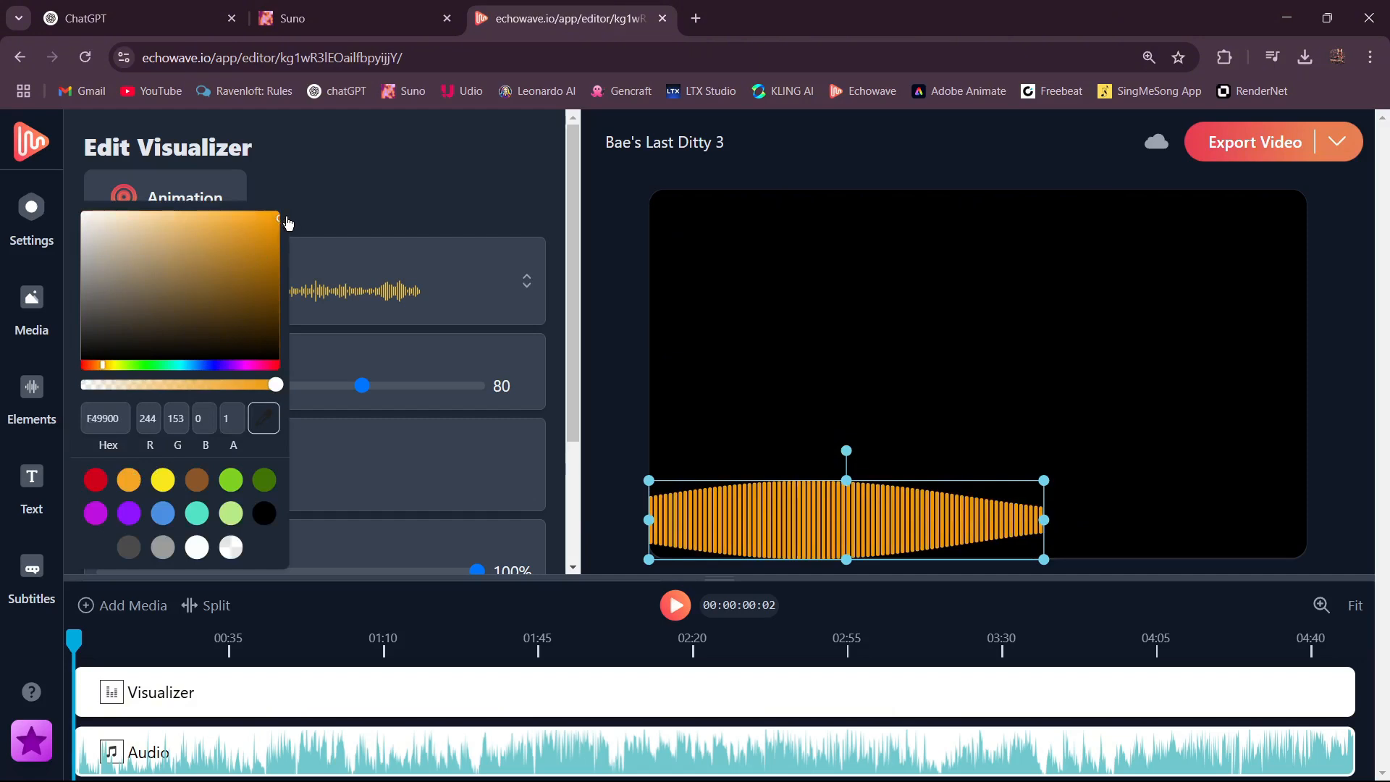
{"action": "left_click", "coordinate": [433, 480]}
{"action": "scroll", "coordinate": [344, 490], "scroll_direction": "down", "scroll_amount": 1}
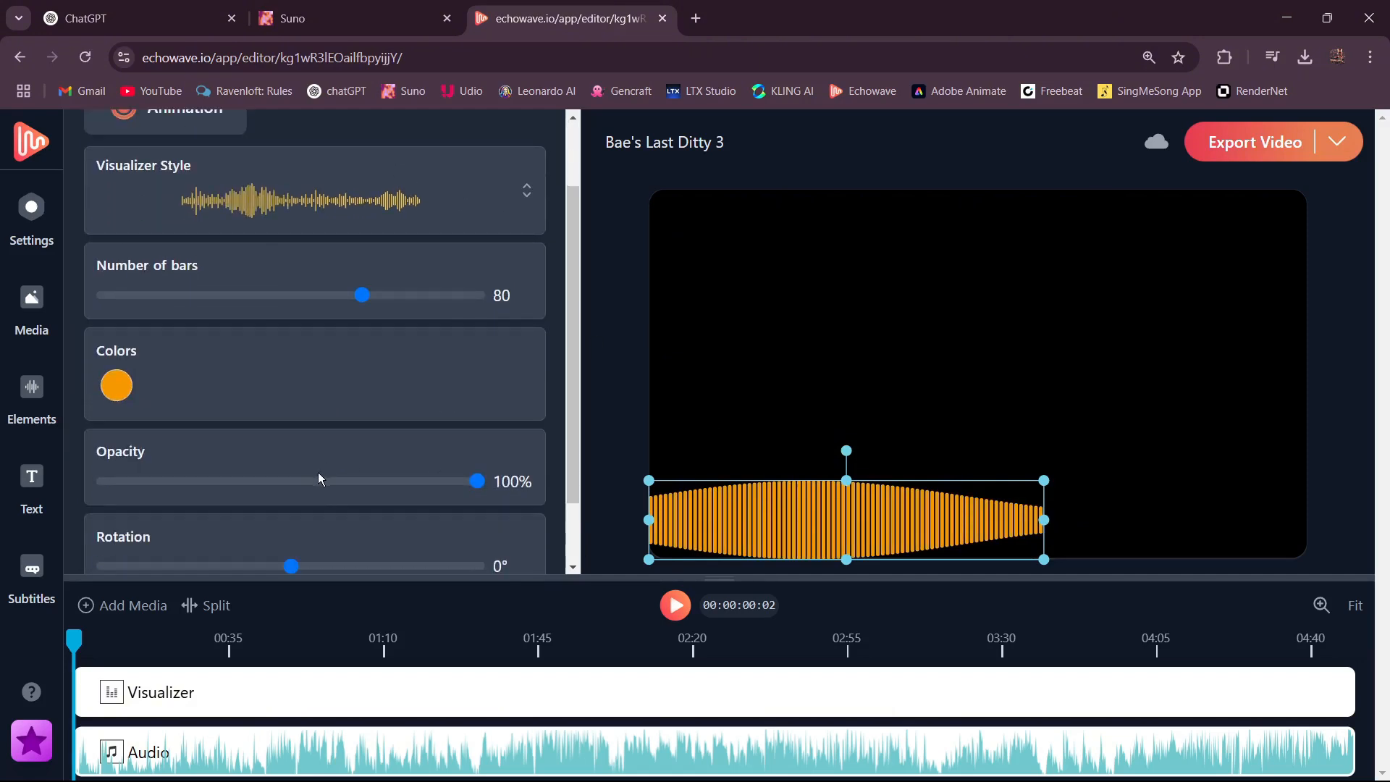
{"action": "left_click", "coordinate": [300, 483]}
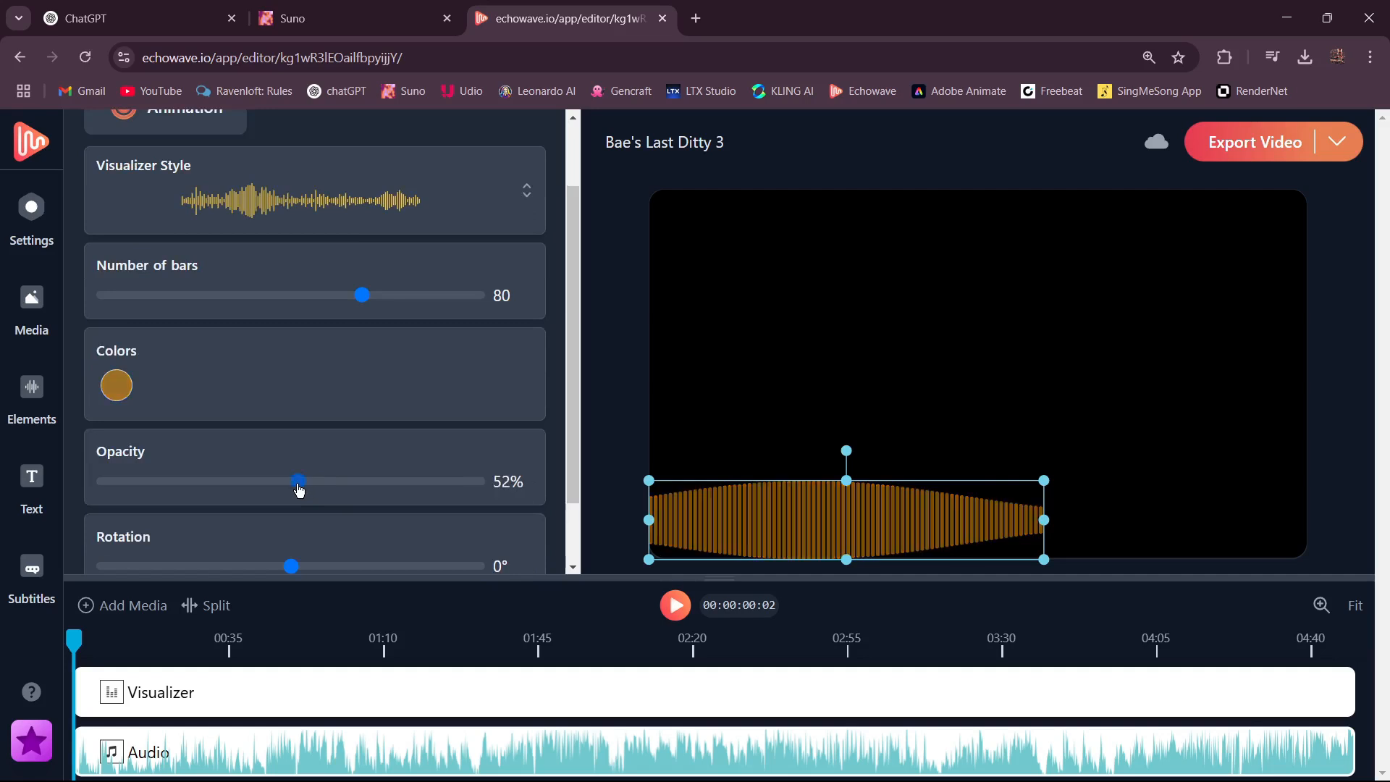
{"action": "left_click_drag", "start_coordinate": [300, 491], "coordinate": [292, 490]}
Step: Duplicate the orange visualizer, rotate the copy to -180° and place it in the lower-right corner of the video frame
{"action": "right_click", "coordinate": [791, 523]}
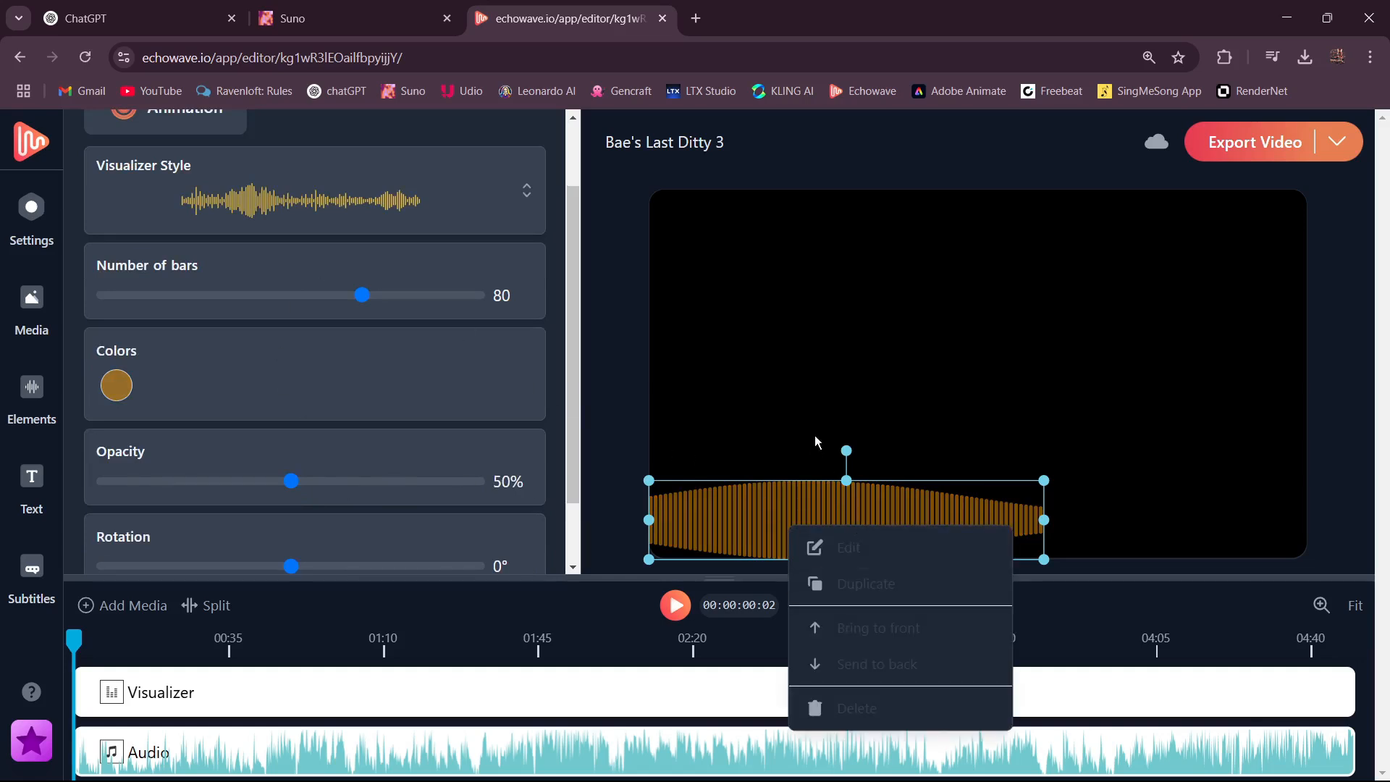
{"action": "left_click", "coordinate": [845, 586]}
{"action": "left_click_drag", "start_coordinate": [834, 507], "coordinate": [830, 386]}
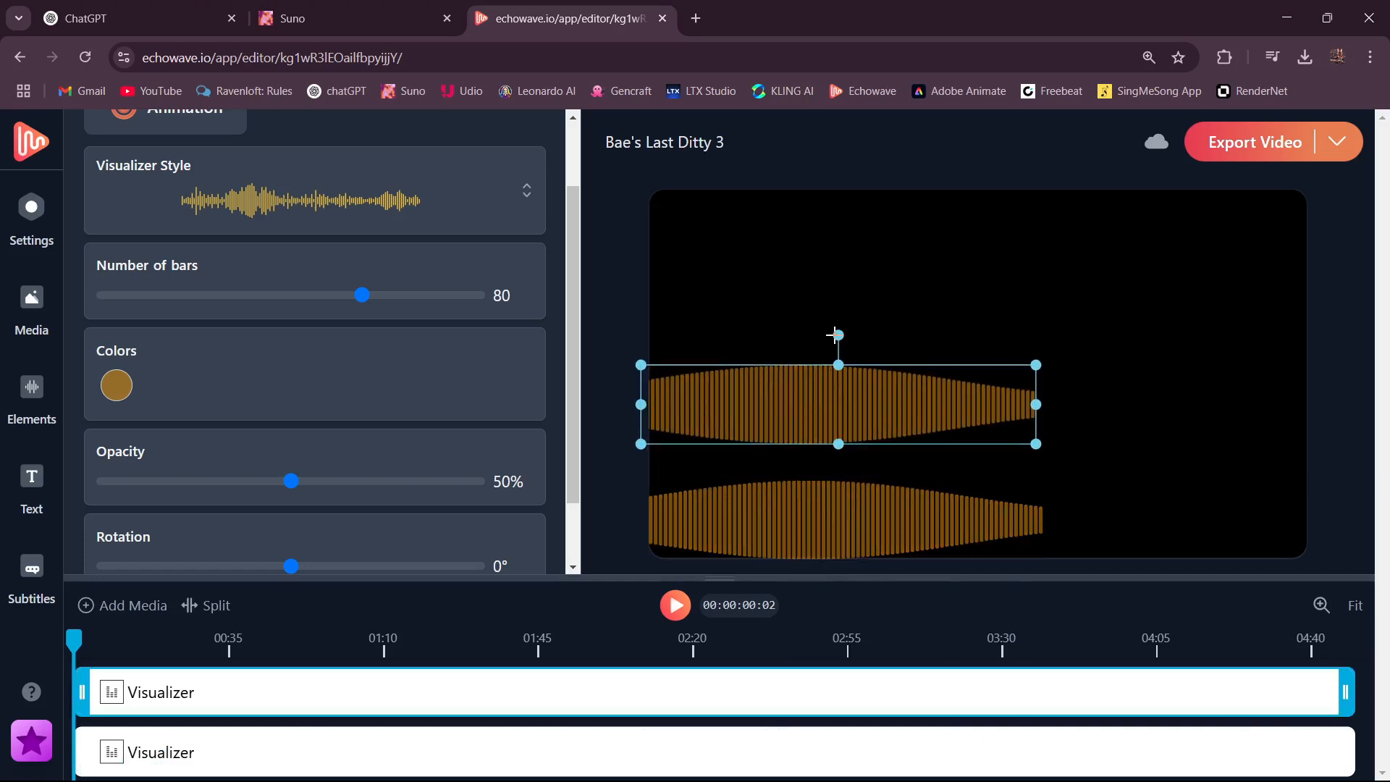
{"action": "left_click_drag", "start_coordinate": [834, 334], "coordinate": [839, 473]}
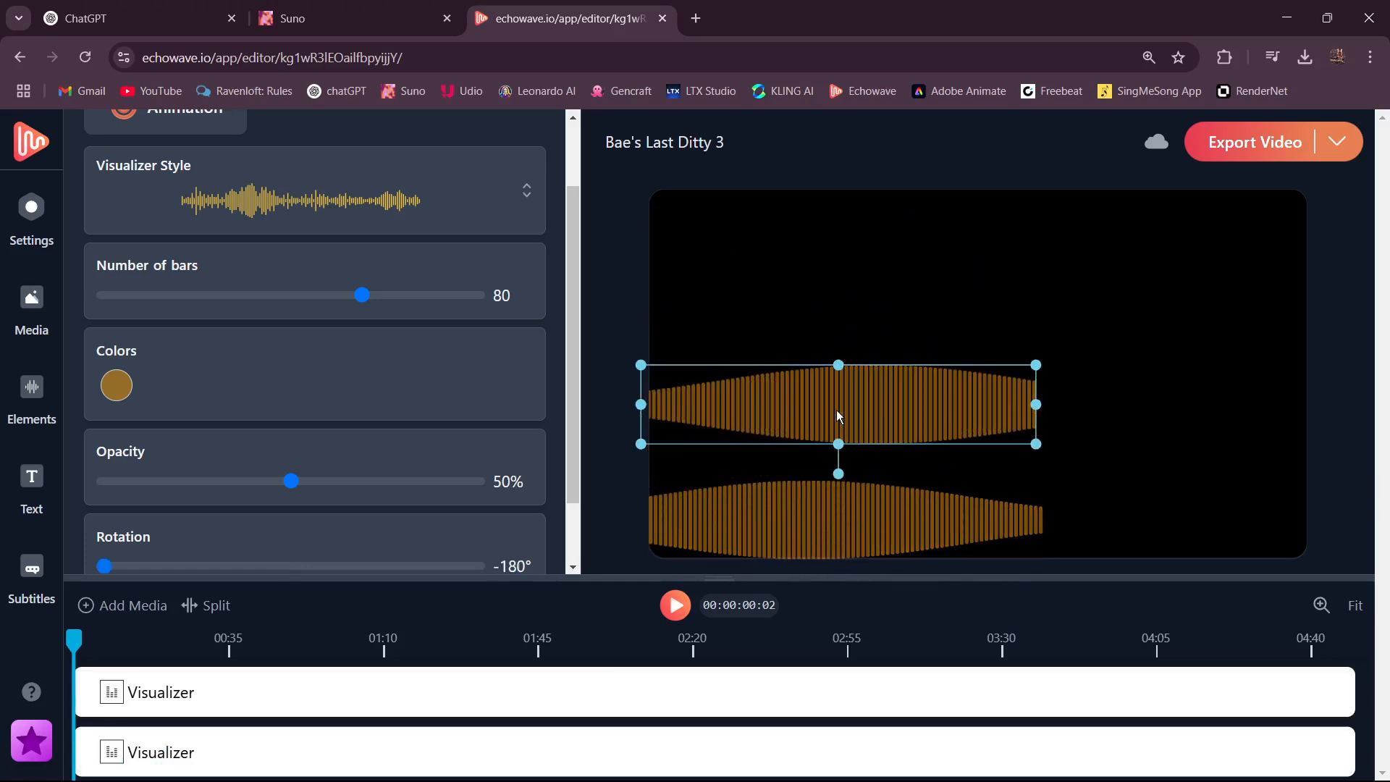
{"action": "left_click_drag", "start_coordinate": [863, 400], "coordinate": [1135, 515]}
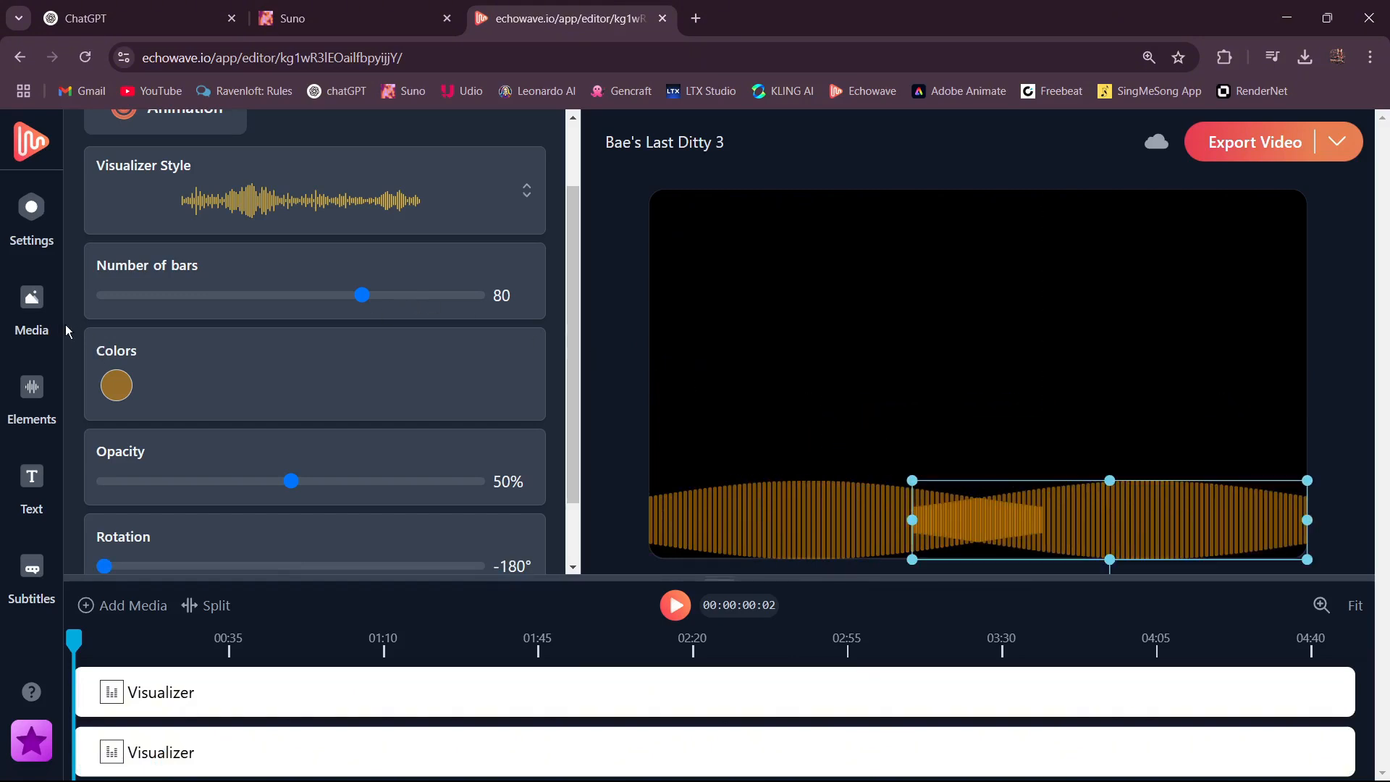
{"action": "left_click", "coordinate": [31, 387]}
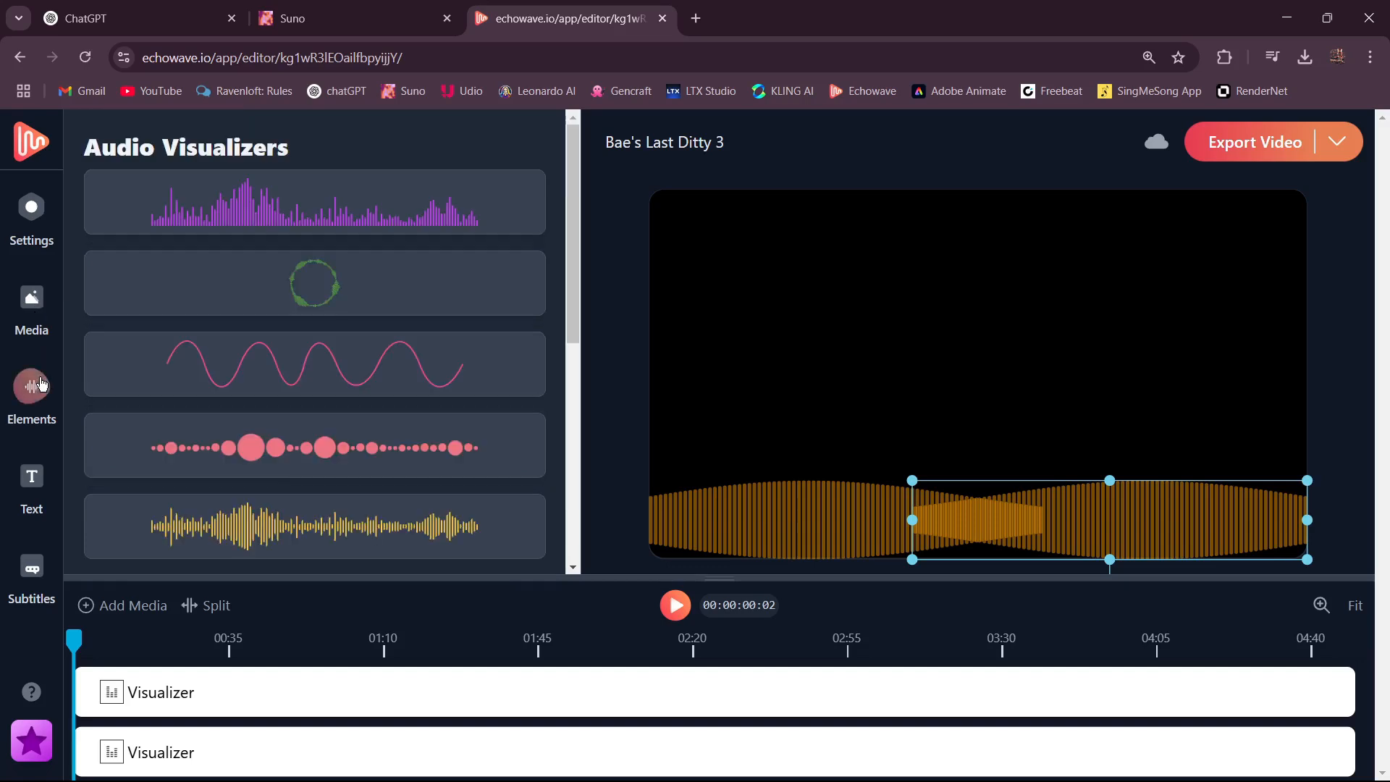
{"action": "left_click", "coordinate": [261, 231]}
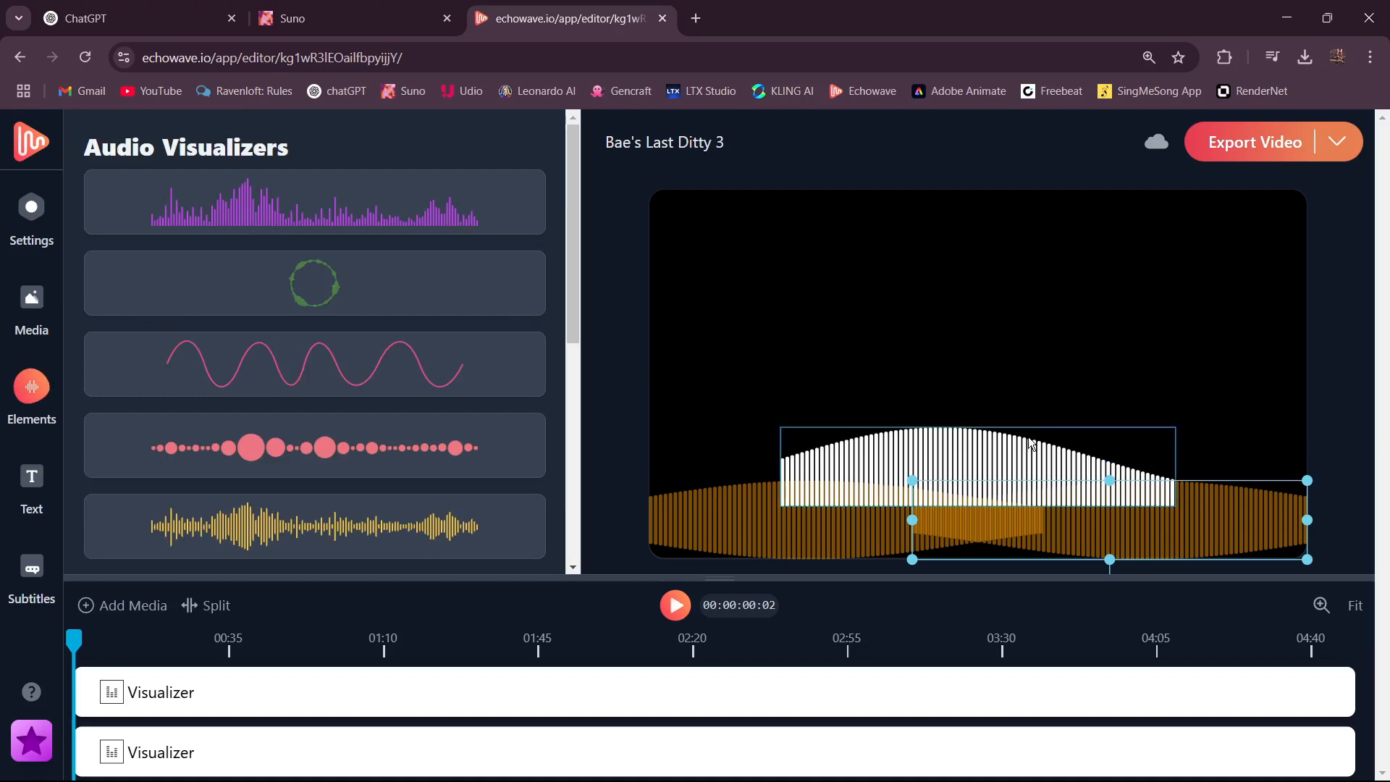
{"action": "left_click", "coordinate": [958, 451]}
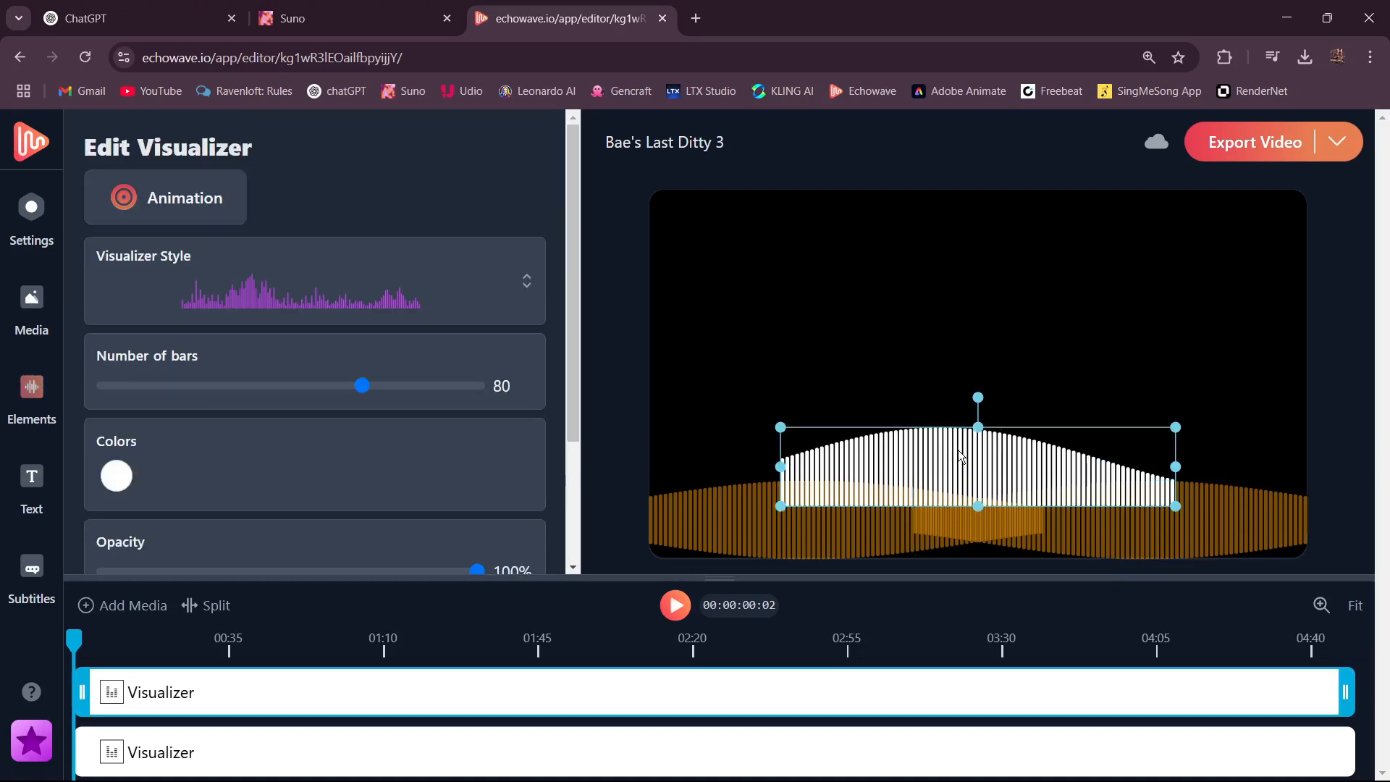
{"action": "right_click", "coordinate": [957, 451]}
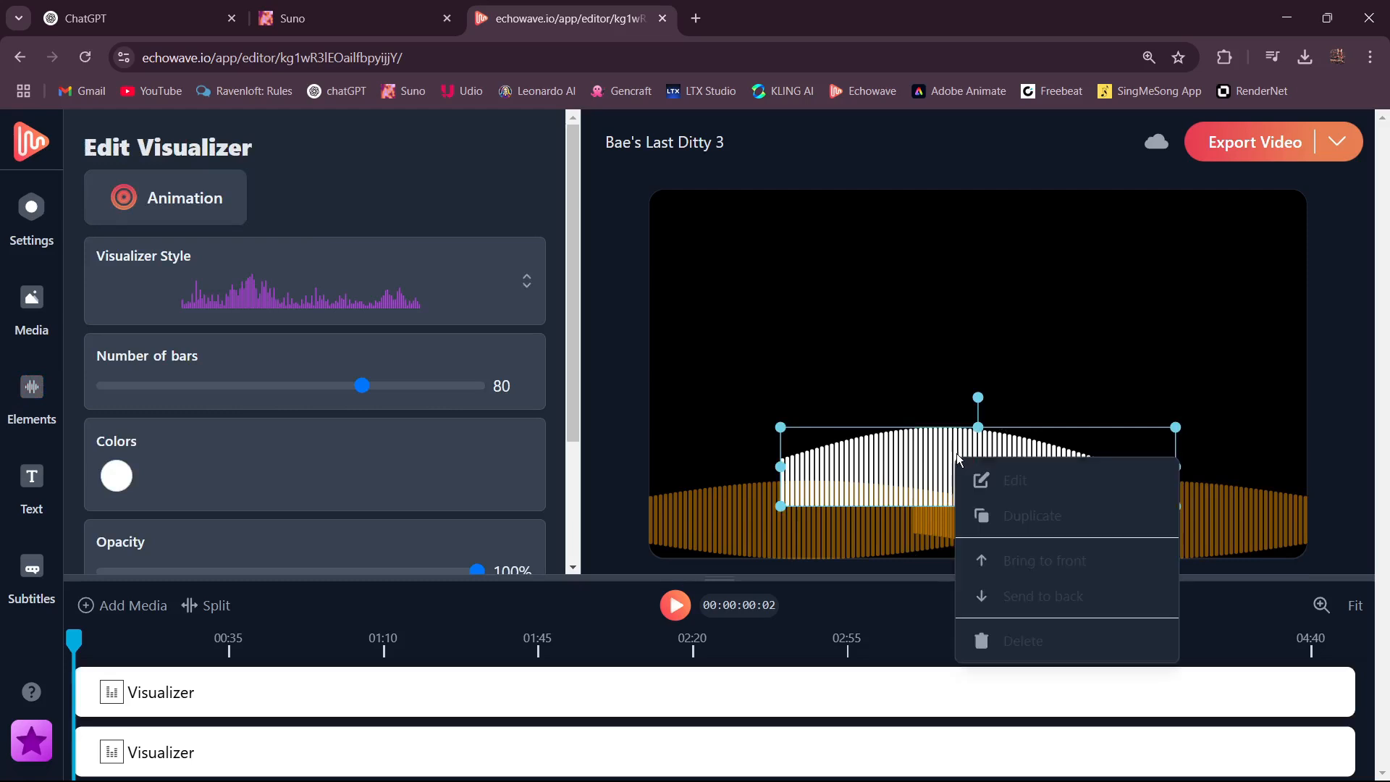
{"action": "left_click", "coordinate": [1016, 655]}
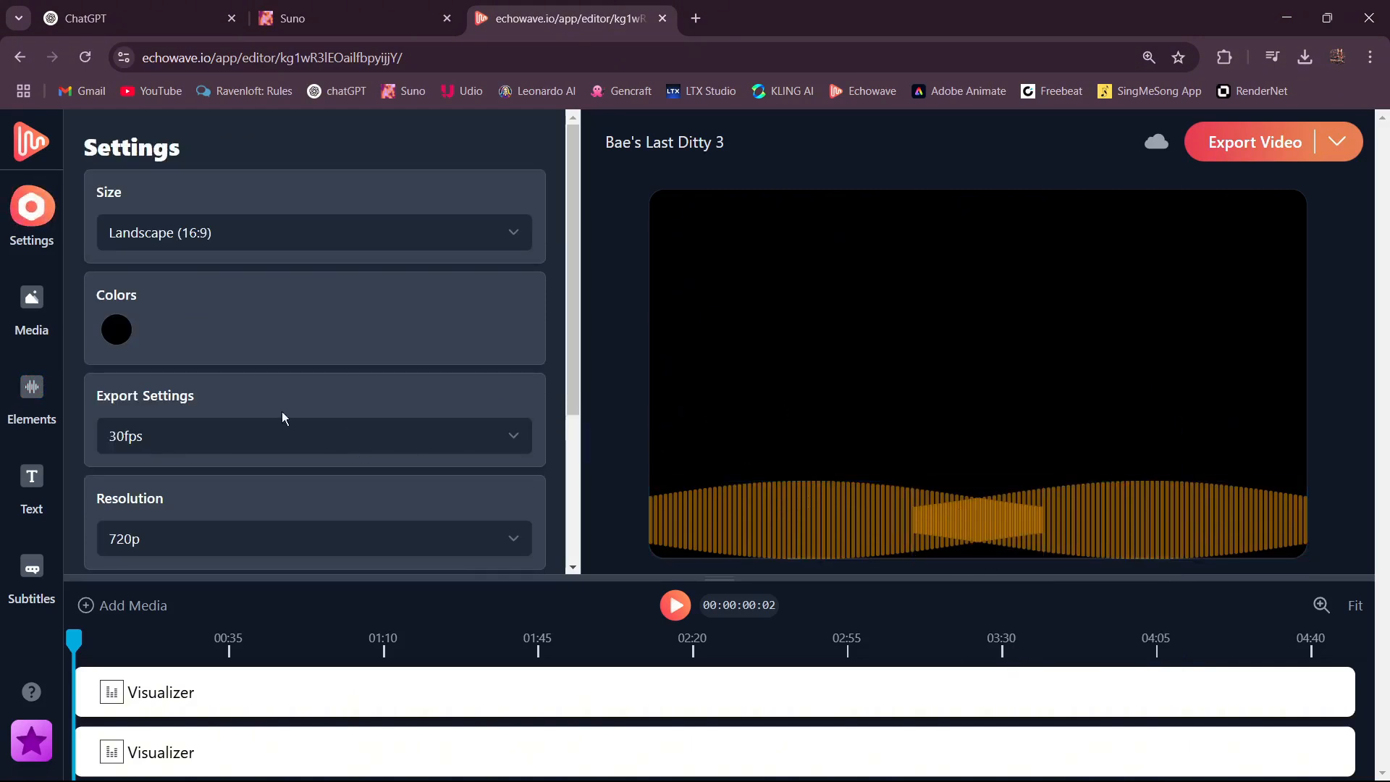
Step: Add the dotted-circle audio visualizer above the left orange waveform and set its opacity to 75%
{"action": "left_click", "coordinate": [32, 390]}
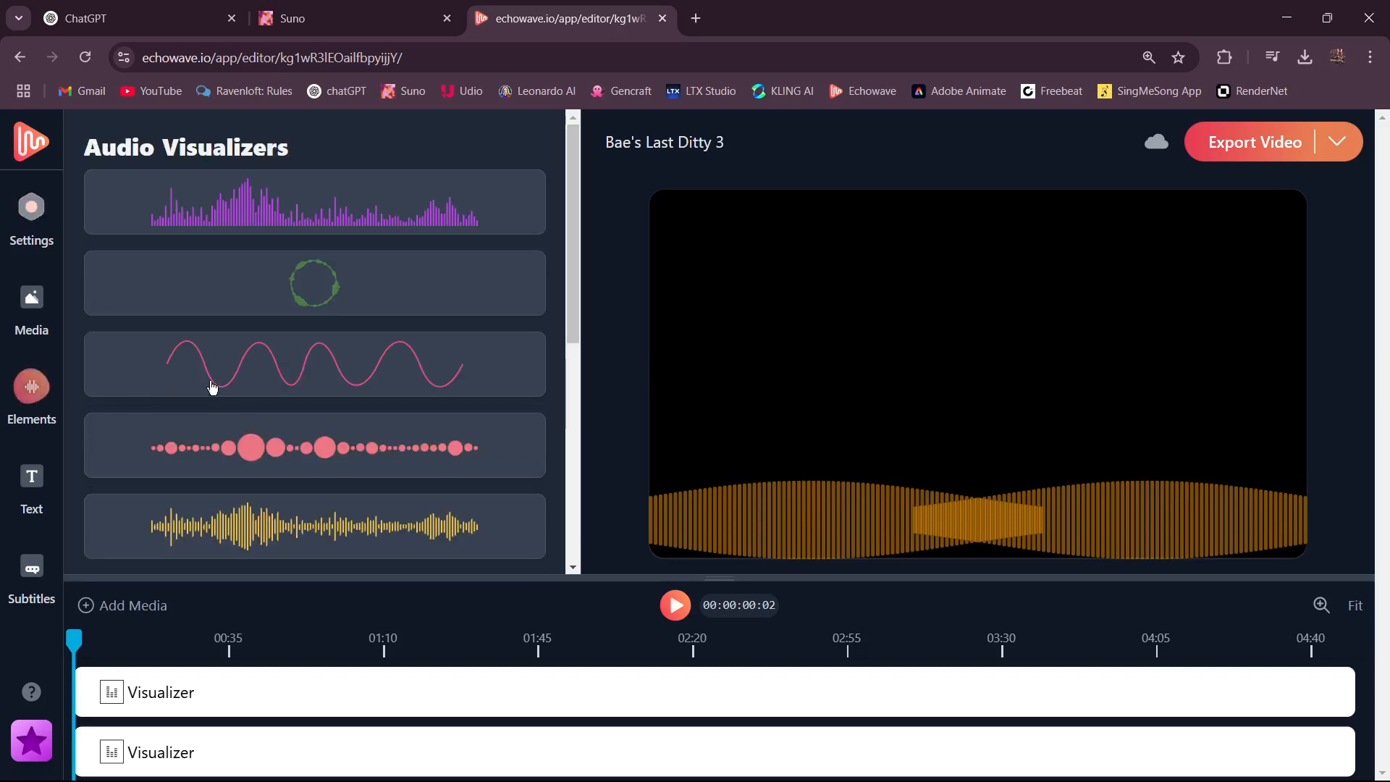
{"action": "left_click", "coordinate": [290, 445]}
{"action": "left_click", "coordinate": [869, 439]}
{"action": "left_click_drag", "start_coordinate": [877, 440], "coordinate": [840, 197]}
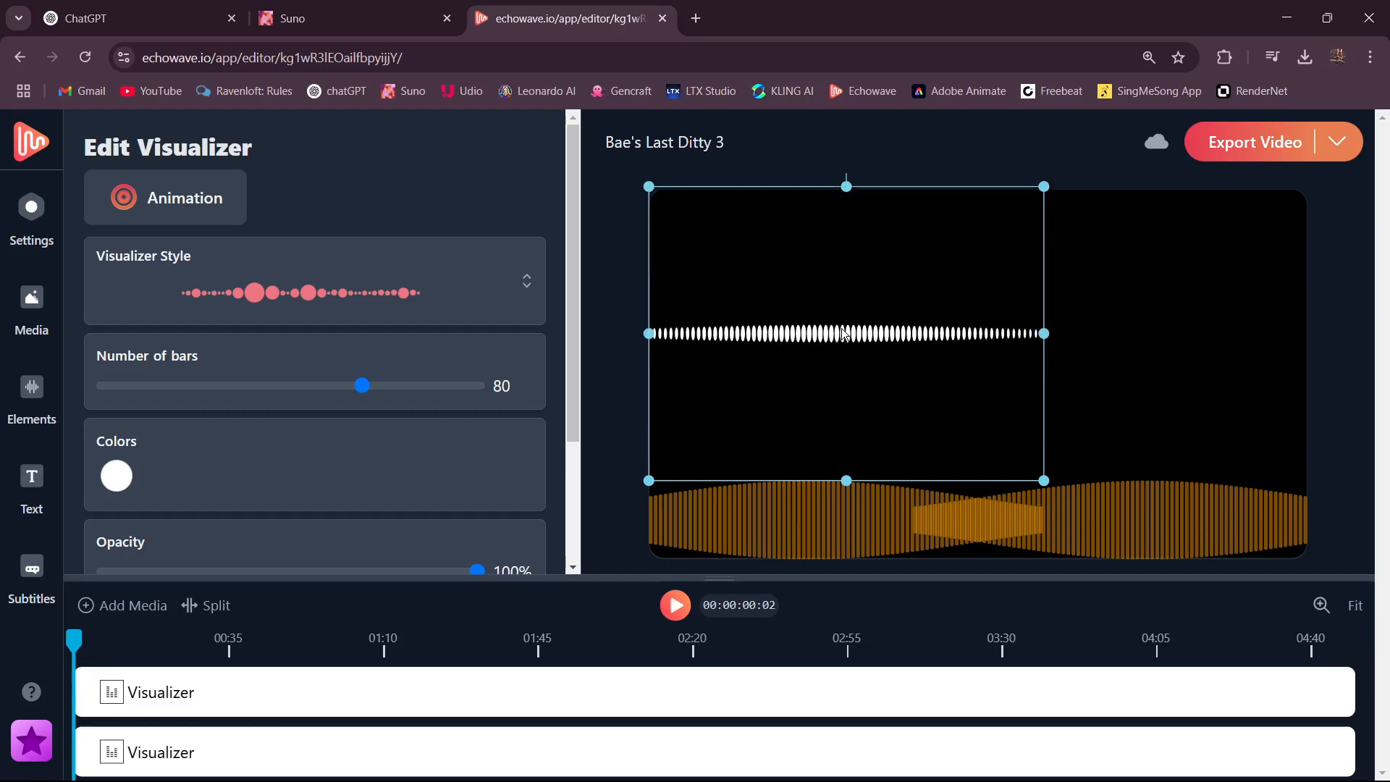
{"action": "scroll", "coordinate": [346, 400], "scroll_direction": "down", "scroll_amount": 1}
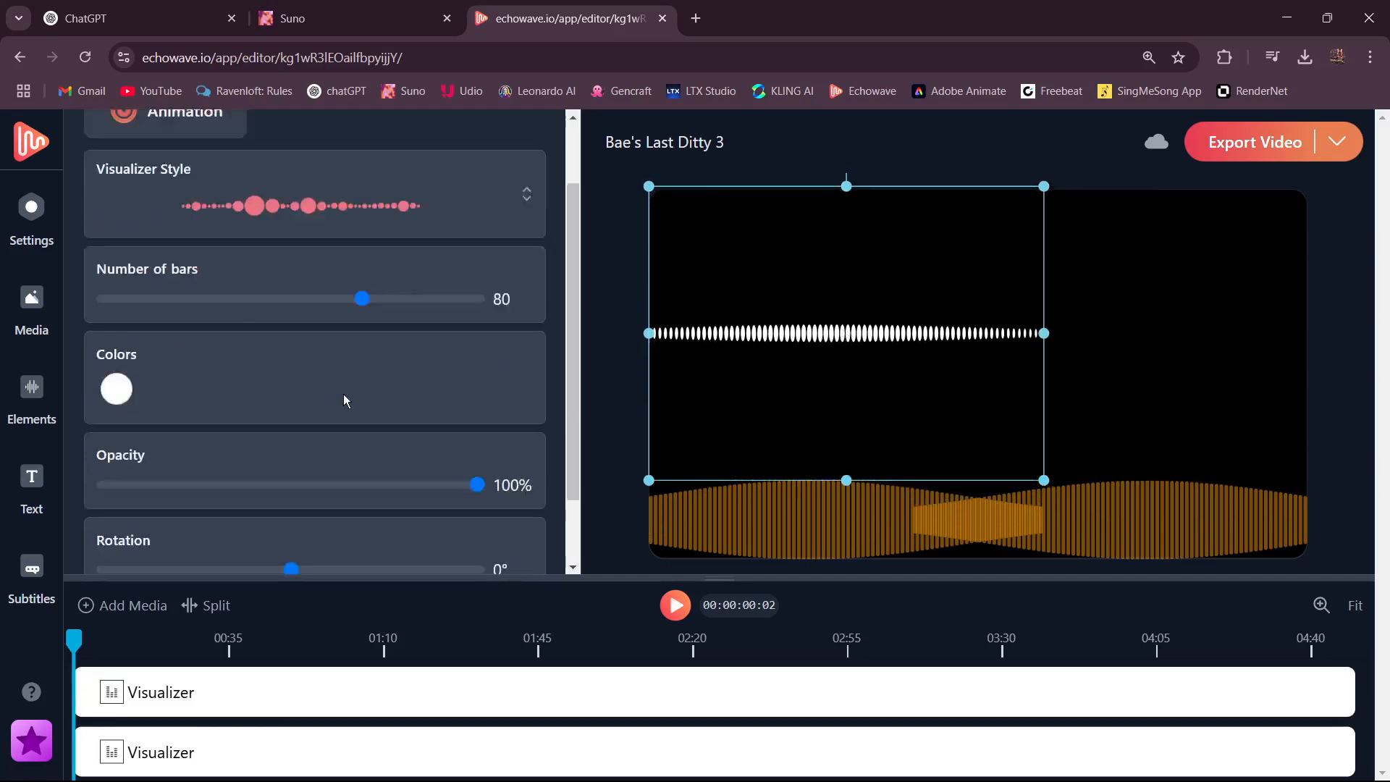
{"action": "scroll", "coordinate": [346, 401], "scroll_direction": "down", "scroll_amount": 1}
{"action": "left_click_drag", "start_coordinate": [372, 399], "coordinate": [384, 407]}
Step: Duplicate the dotted-circle visualizer and align one of the two over the orange waveform in the frame's lower-left corner
{"action": "left_click_drag", "start_coordinate": [851, 348], "coordinate": [1101, 328]}
{"action": "right_click", "coordinate": [850, 338]}
{"action": "left_click", "coordinate": [880, 404]}
{"action": "left_click", "coordinate": [800, 314]}
{"action": "left_click_drag", "start_coordinate": [800, 313], "coordinate": [793, 506]}
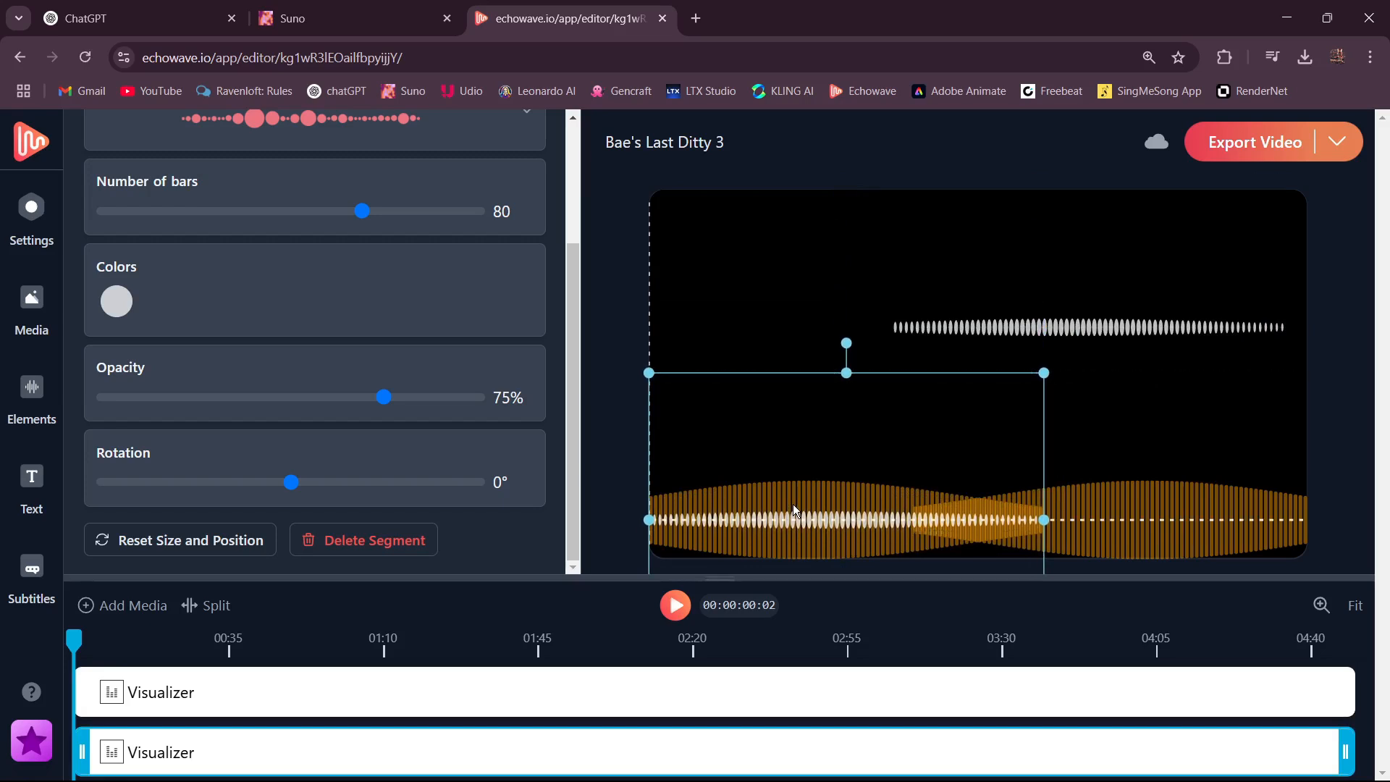
Step: Rotate the other dotted-circle visualizer to 180° and place it over the orange waveform in the frame's lower-right corner
{"action": "left_click", "coordinate": [971, 323]}
{"action": "left_click_drag", "start_coordinate": [1027, 329], "coordinate": [1019, 399]}
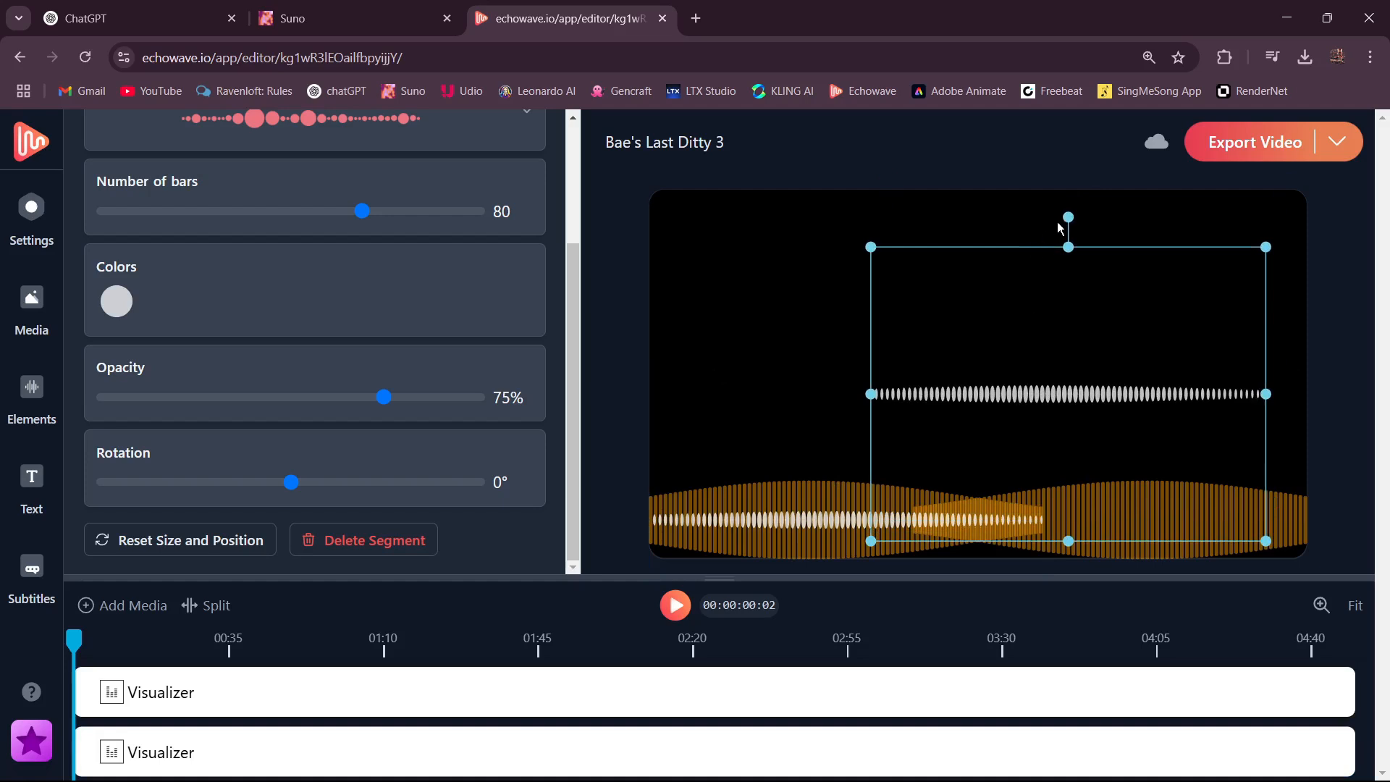
{"action": "left_click_drag", "start_coordinate": [1069, 216], "coordinate": [1065, 501]}
{"action": "left_click_drag", "start_coordinate": [1075, 402], "coordinate": [1119, 515]}
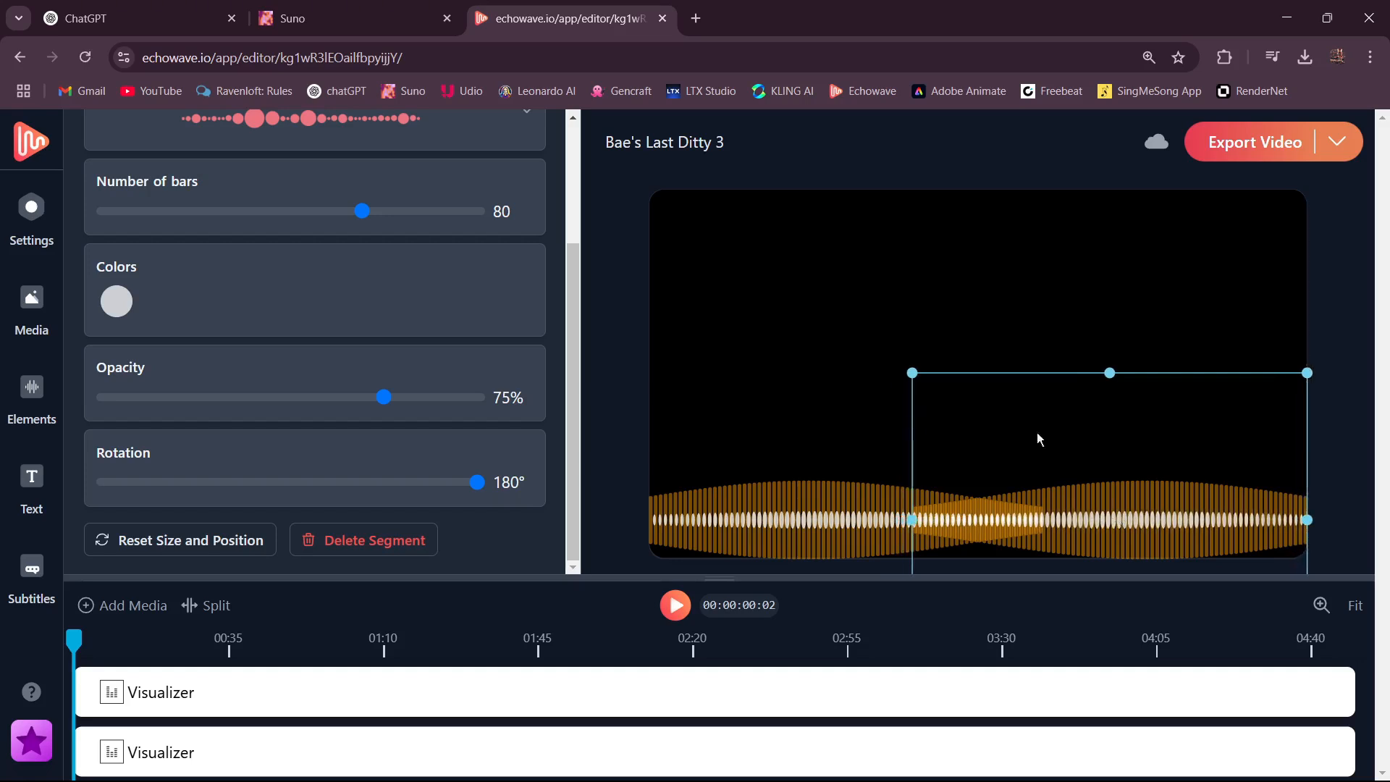
{"action": "left_click", "coordinate": [808, 275]}
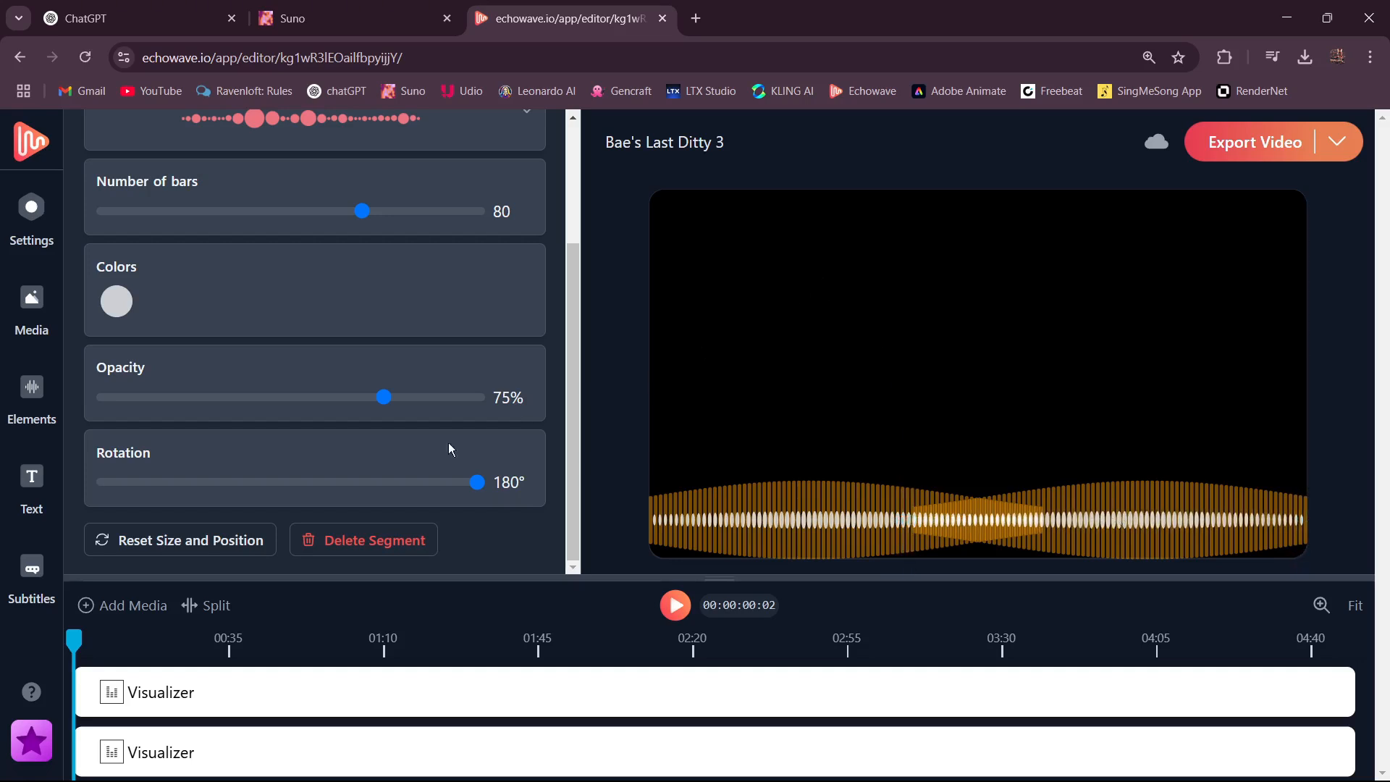
Step: Play back the layered visualizers briefly and close the Echowave editor
{"action": "left_click", "coordinate": [673, 606]}
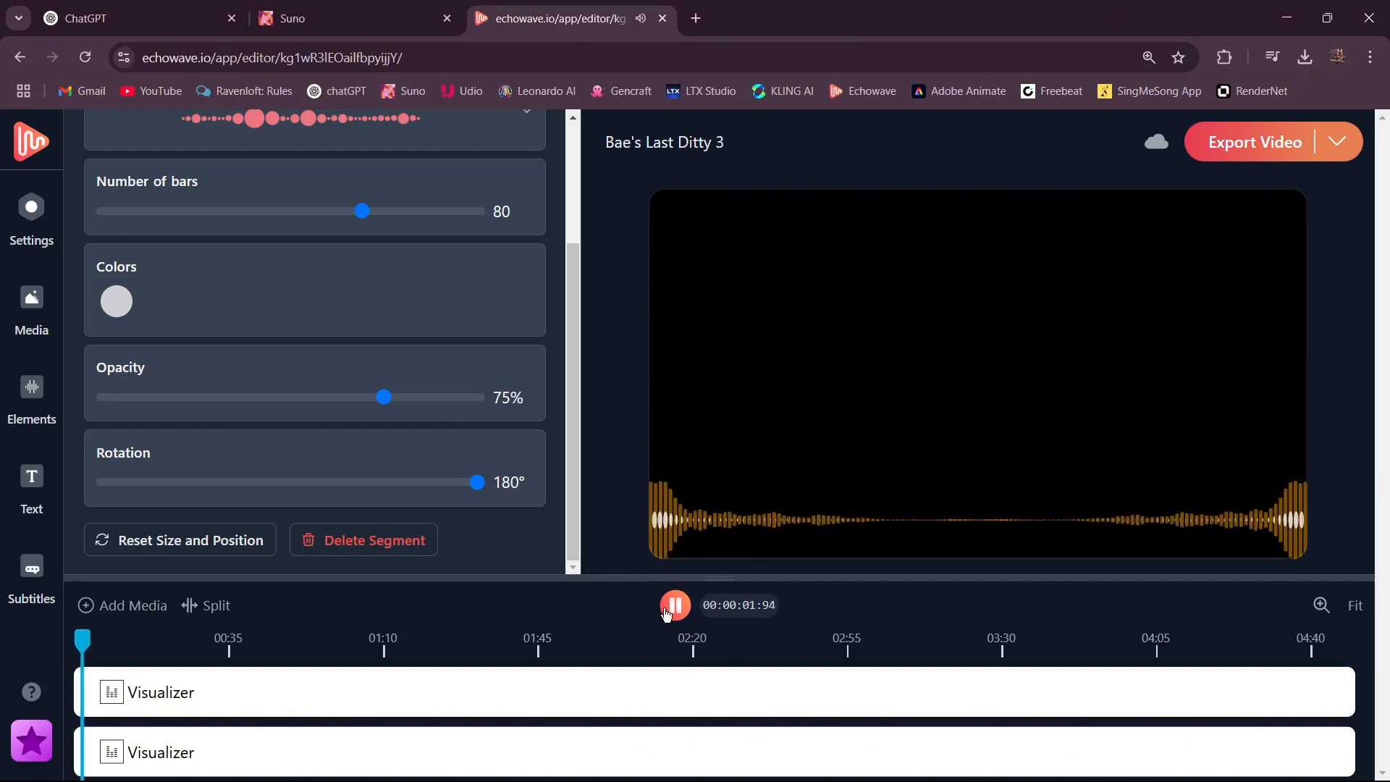
{"action": "left_click", "coordinate": [667, 612]}
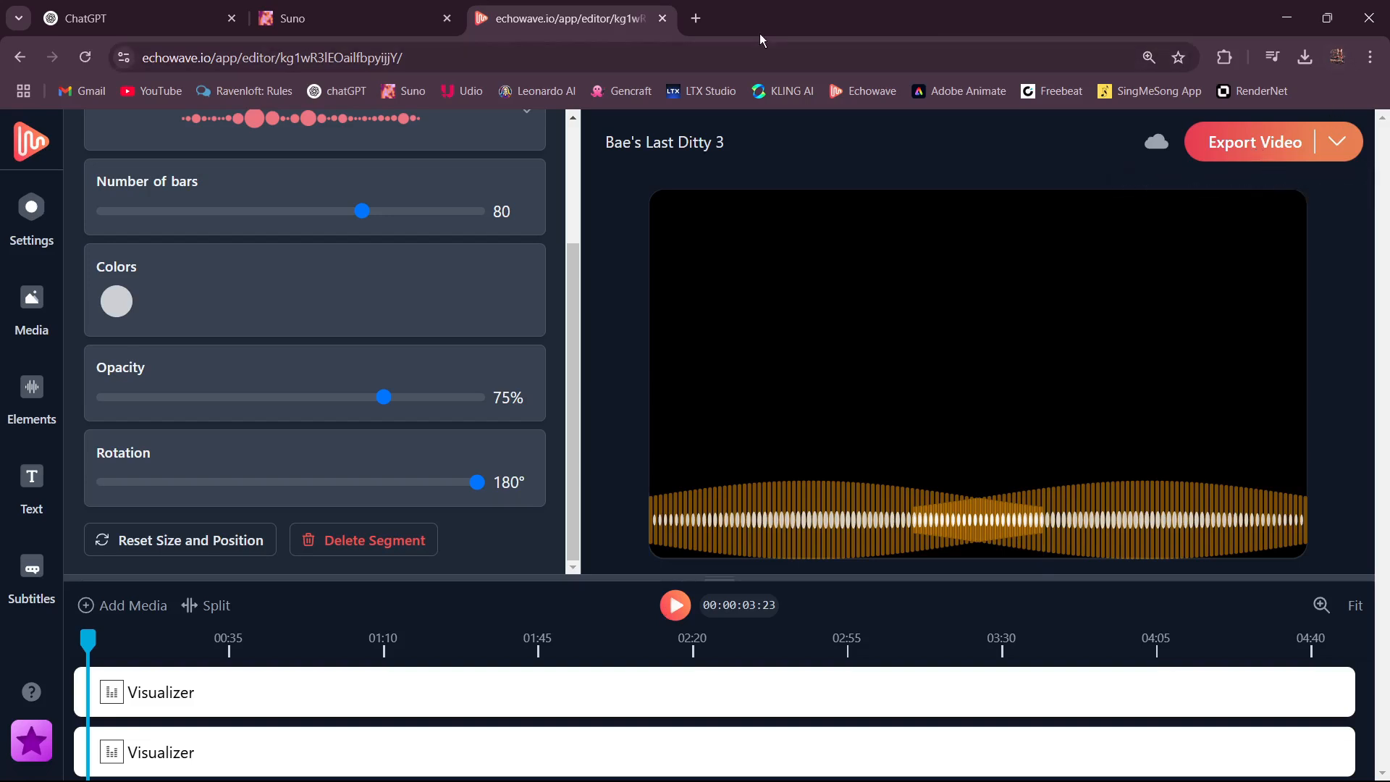
{"action": "left_click", "coordinate": [662, 19]}
{"action": "left_click", "coordinate": [777, 174]}
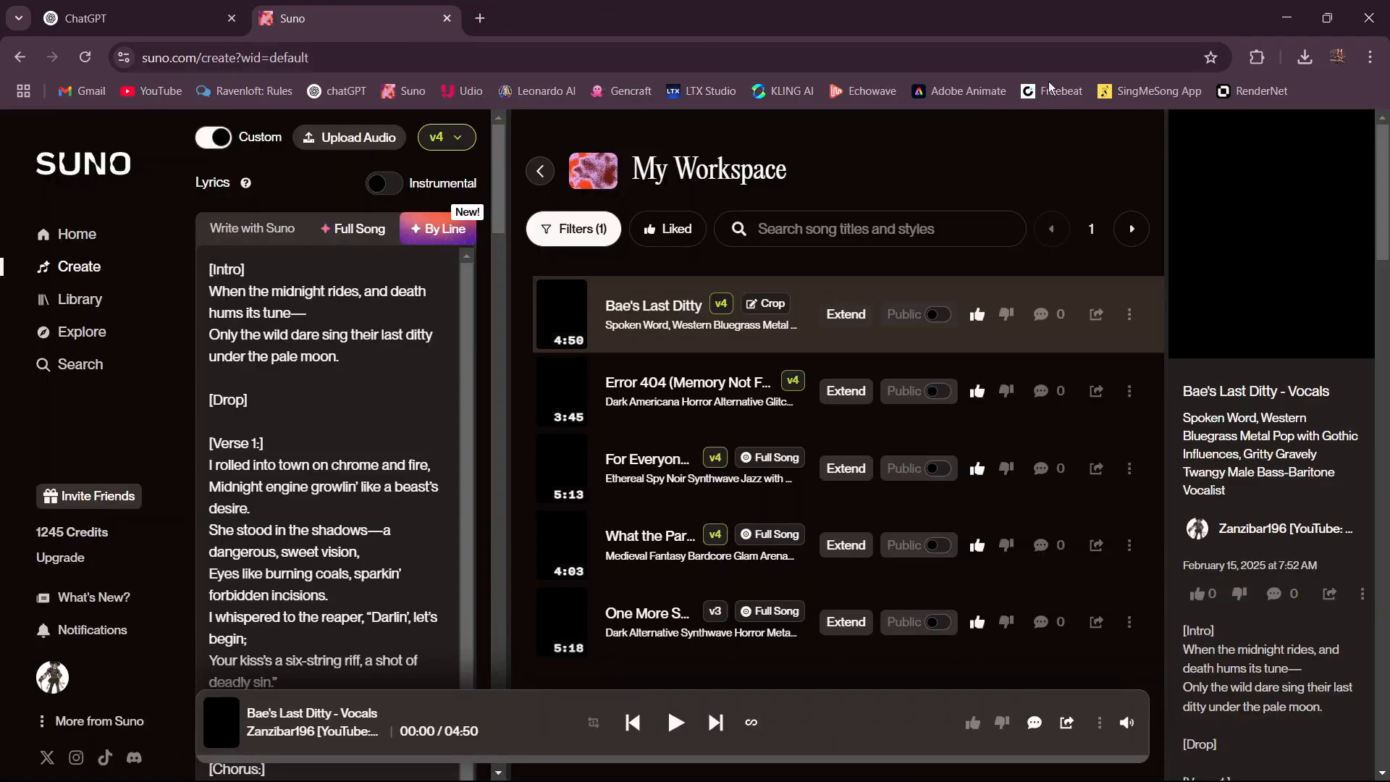
Step: Switch to CapCut and preview Bae Concept 2.png and the HsoNA73 visualizer video from the imported media
{"action": "key", "text": "alt+Tab"}
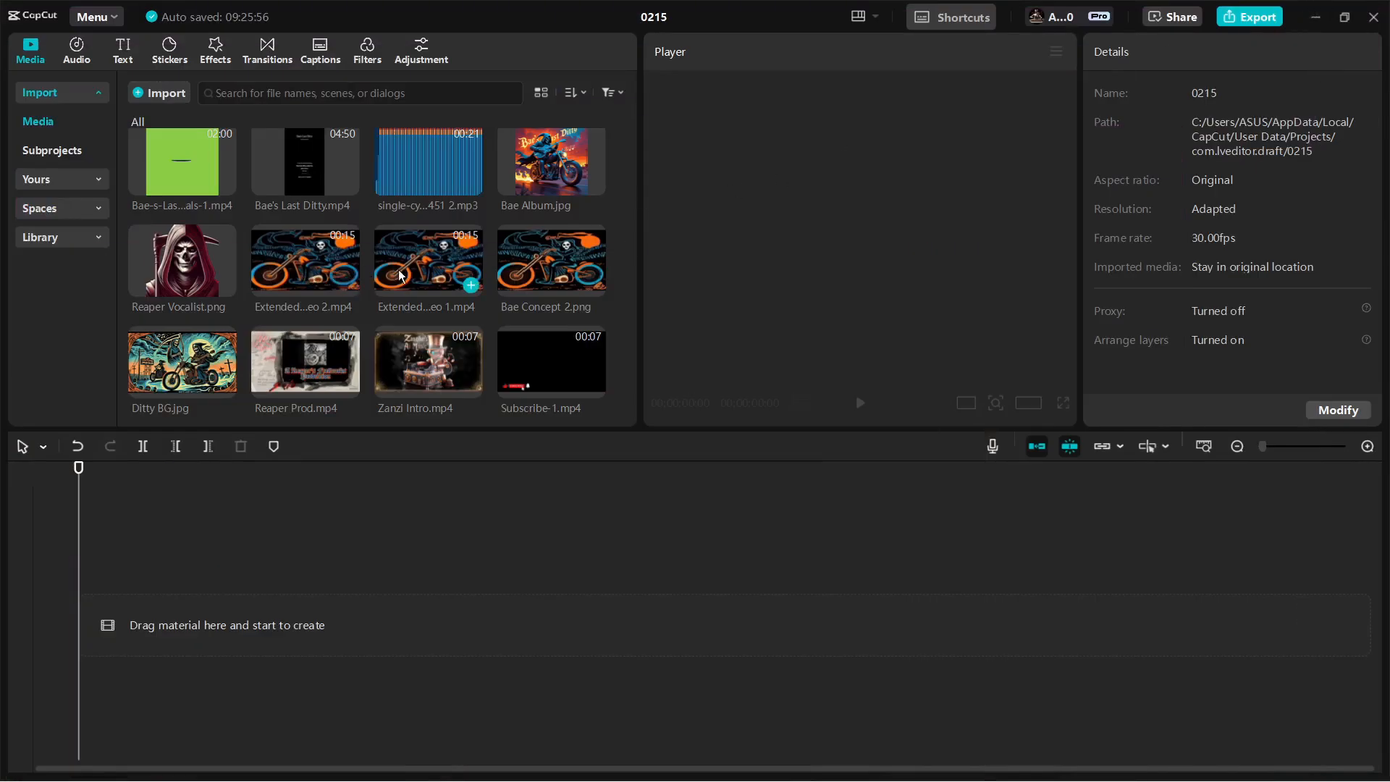
{"action": "left_click", "coordinate": [526, 273]}
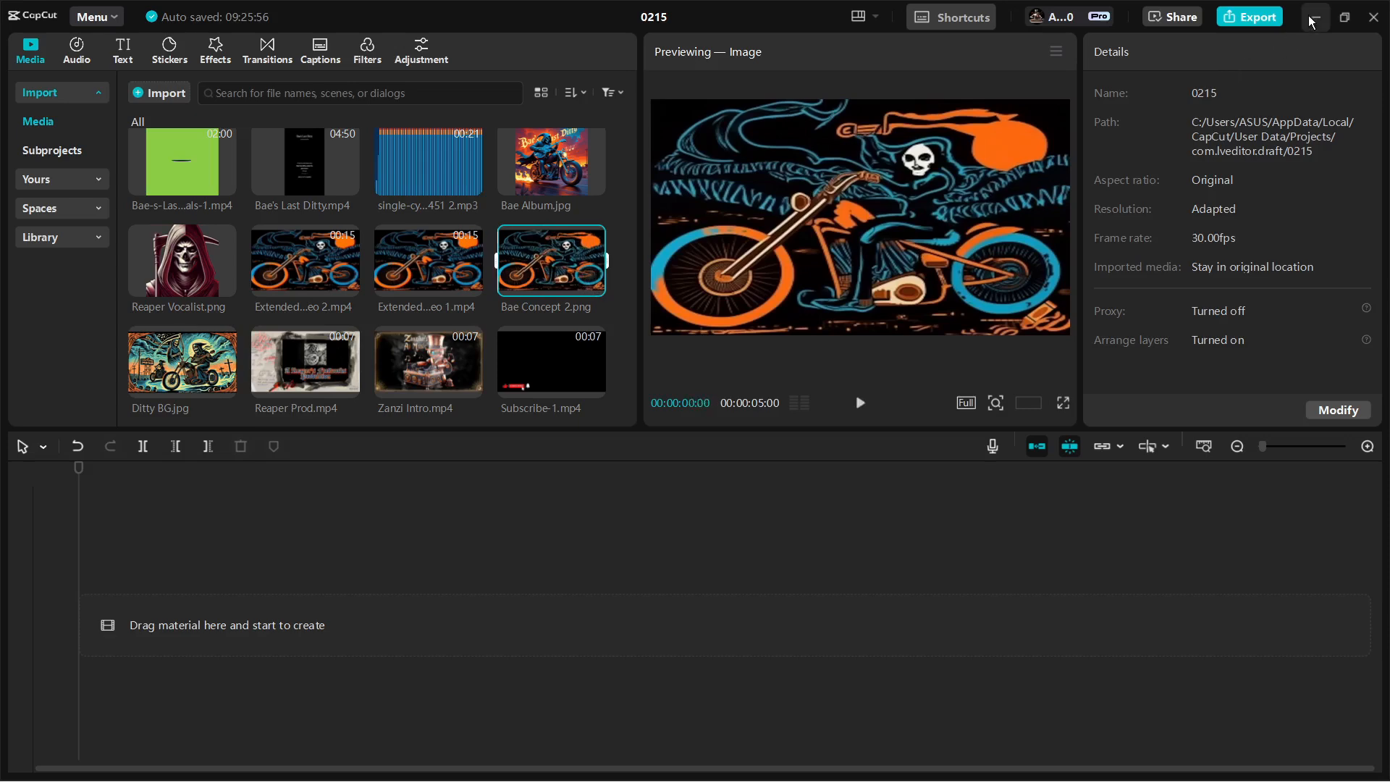
{"action": "scroll", "coordinate": [319, 330], "scroll_direction": "up", "scroll_amount": 2}
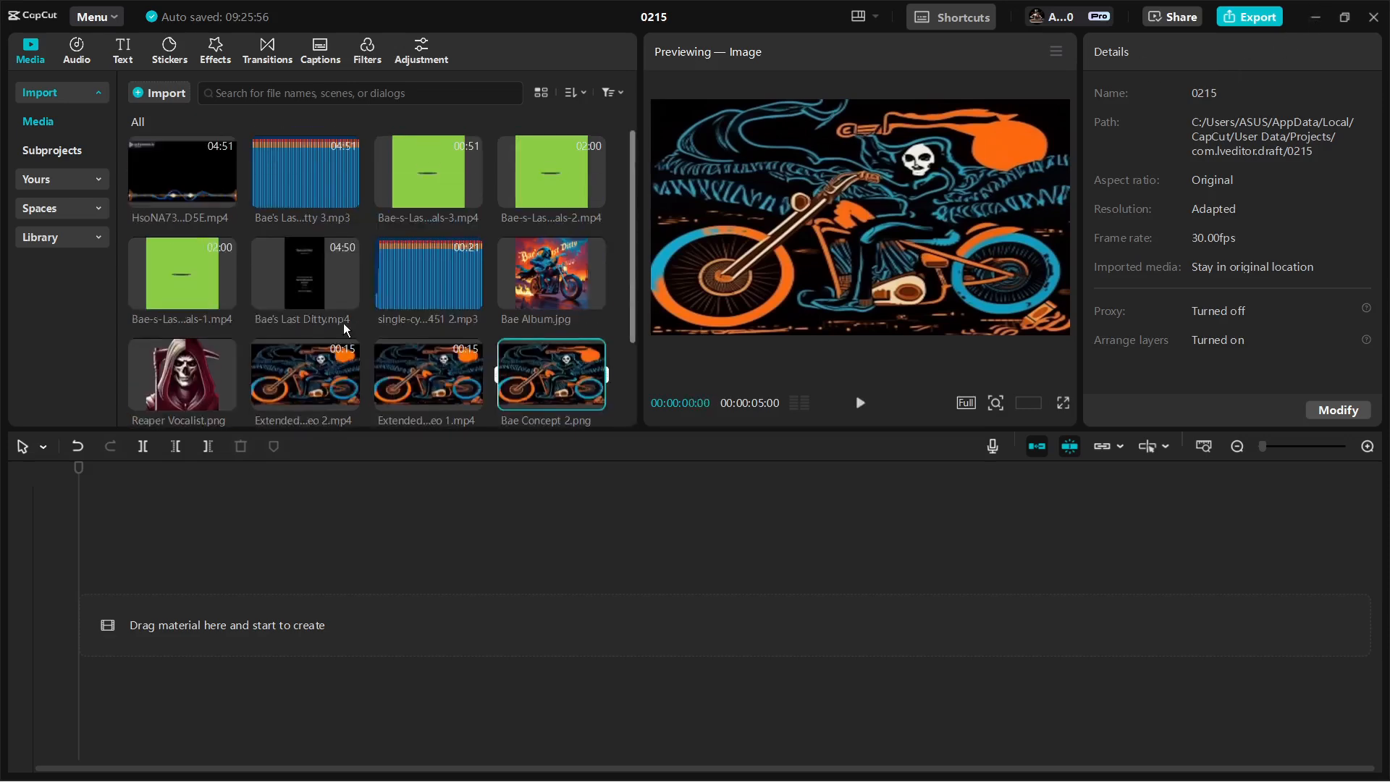
{"action": "left_click", "coordinate": [164, 159]}
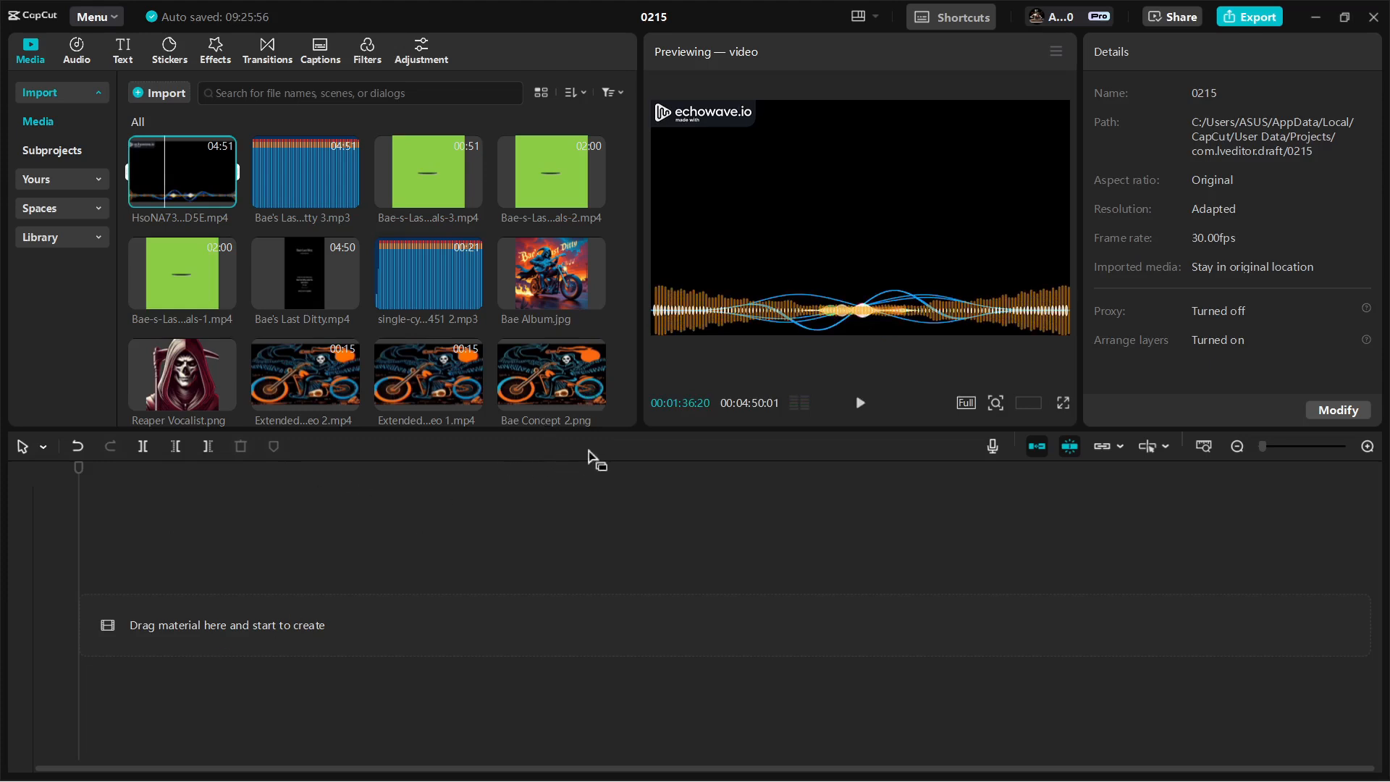
Step: Place Zanzi Intro.mp4 at the start of the timeline, directly followed by Reaper Prod.mp4
{"action": "scroll", "coordinate": [548, 328], "scroll_direction": "down", "scroll_amount": 2}
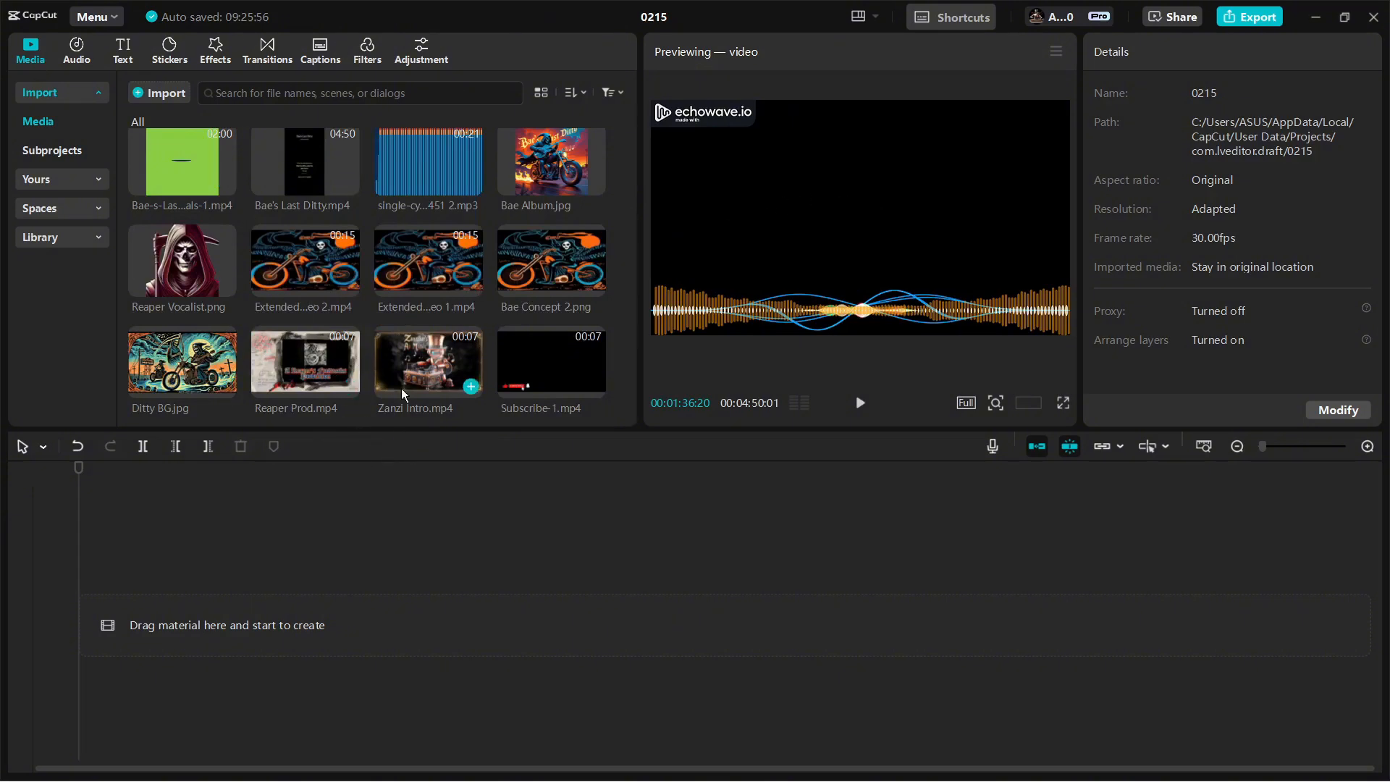
{"action": "left_click_drag", "start_coordinate": [420, 363], "coordinate": [196, 637]}
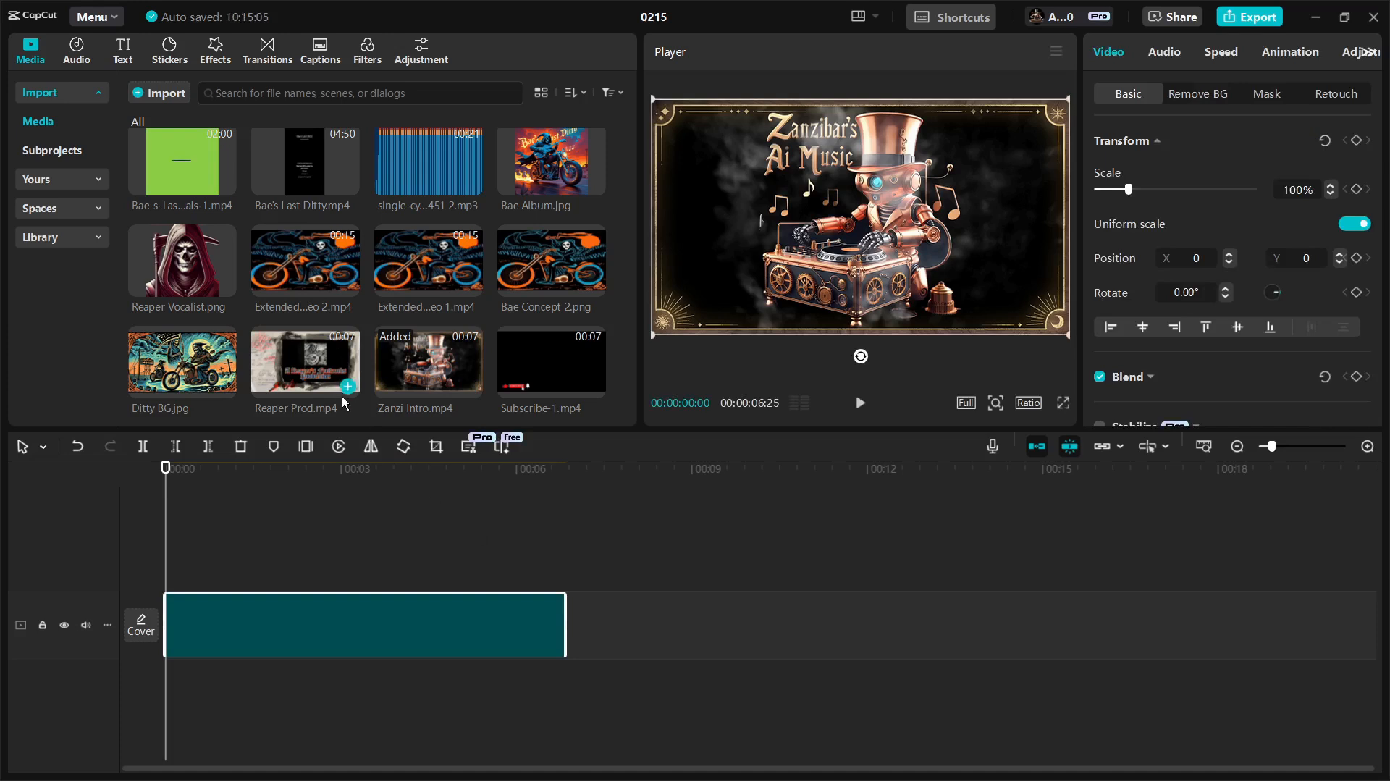
{"action": "left_click_drag", "start_coordinate": [328, 378], "coordinate": [574, 621]}
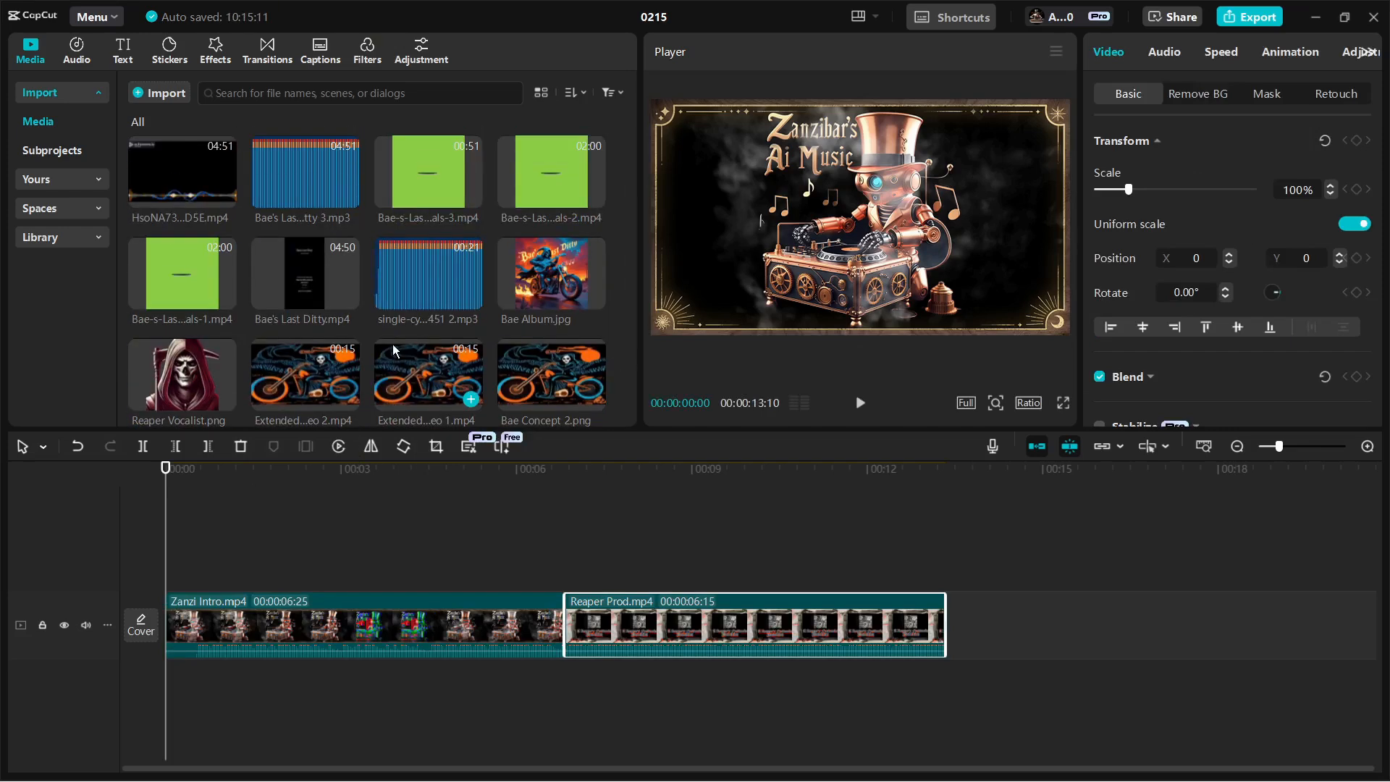
Step: Import vinyl drop.mp3 from the Channel Assets folder and place it on an audio track starting at the end of Reaper Prod.mp4
{"action": "scroll", "coordinate": [394, 350], "scroll_direction": "down", "scroll_amount": 3}
{"action": "scroll", "coordinate": [394, 347], "scroll_direction": "up", "scroll_amount": 2}
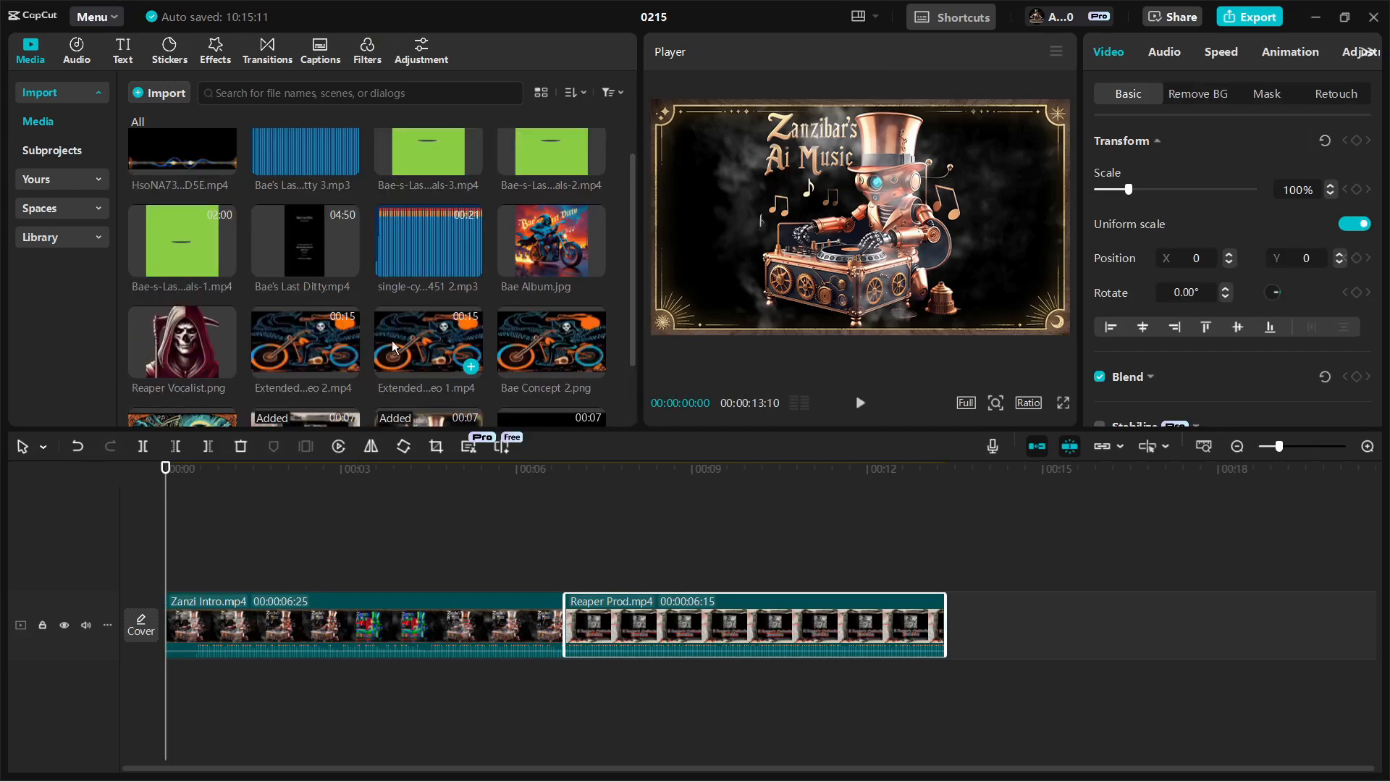
{"action": "left_click", "coordinate": [136, 90]}
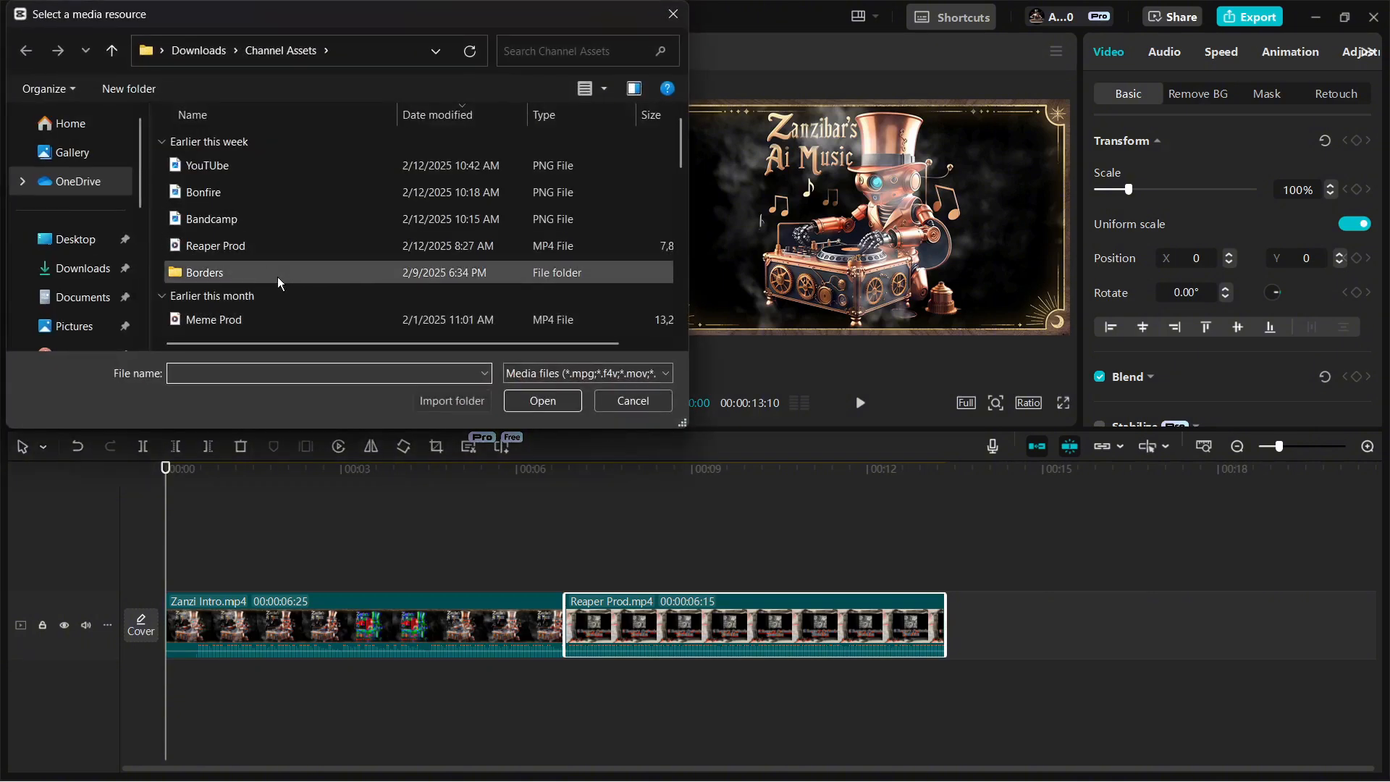
{"action": "scroll", "coordinate": [276, 275], "scroll_direction": "down", "scroll_amount": 5}
{"action": "scroll", "coordinate": [268, 252], "scroll_direction": "up", "scroll_amount": 3}
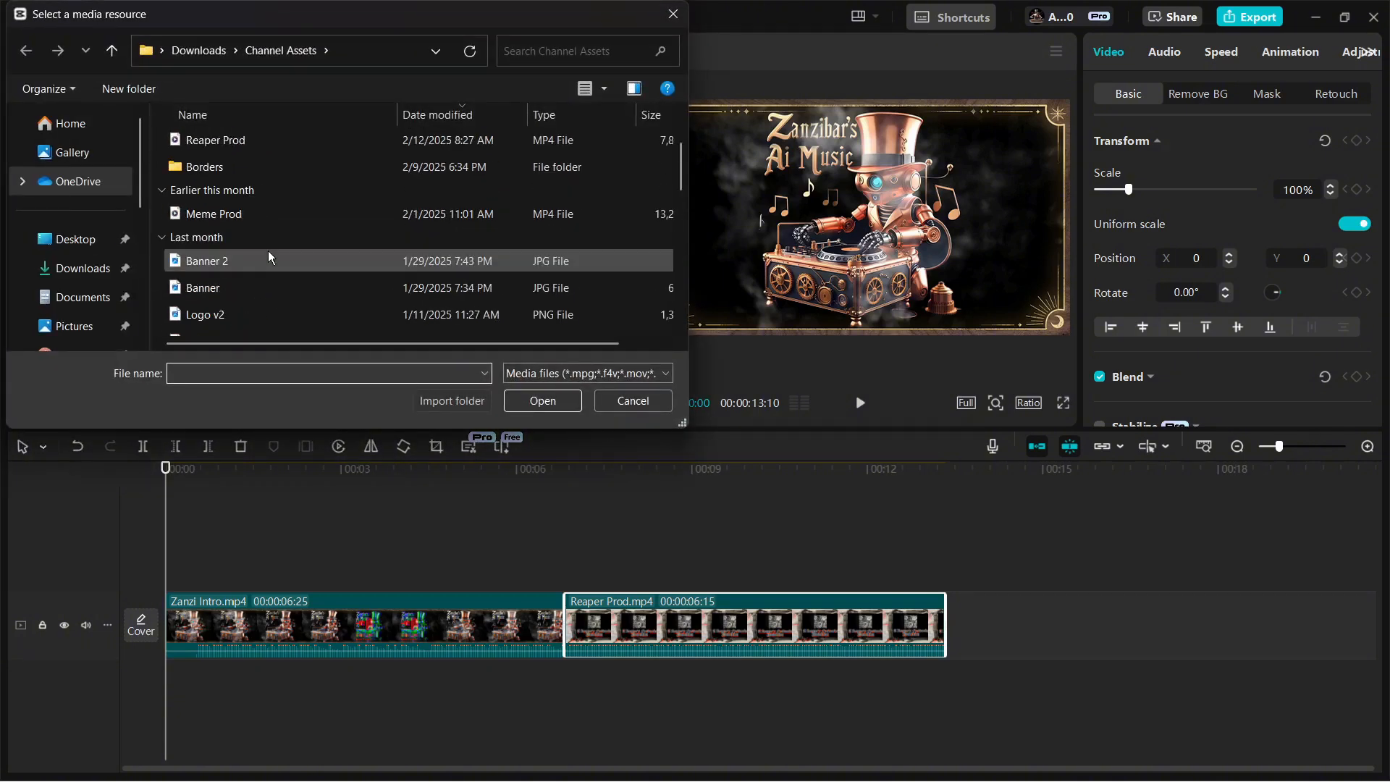
{"action": "scroll", "coordinate": [268, 250], "scroll_direction": "up", "scroll_amount": 2}
{"action": "scroll", "coordinate": [264, 195], "scroll_direction": "down", "scroll_amount": 1}
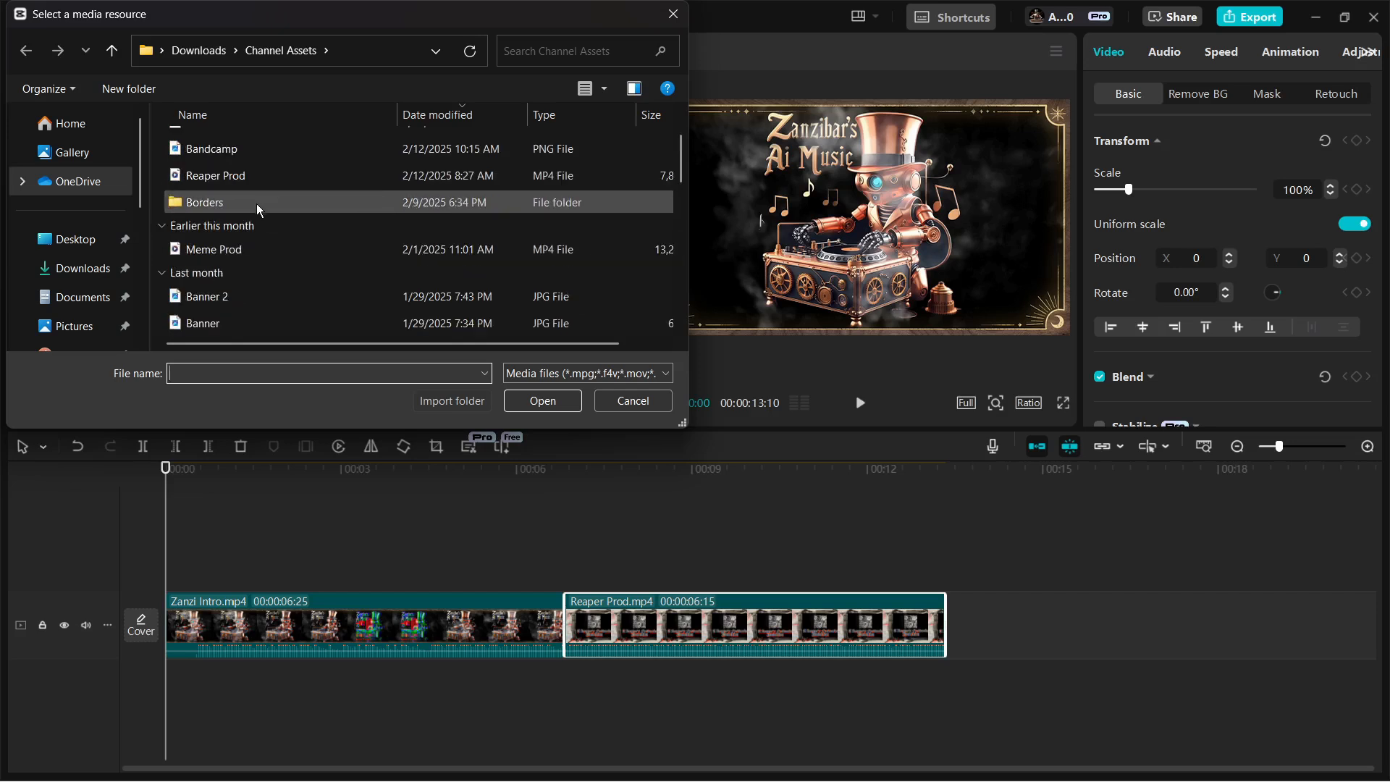
{"action": "scroll", "coordinate": [258, 271], "scroll_direction": "down", "scroll_amount": 2}
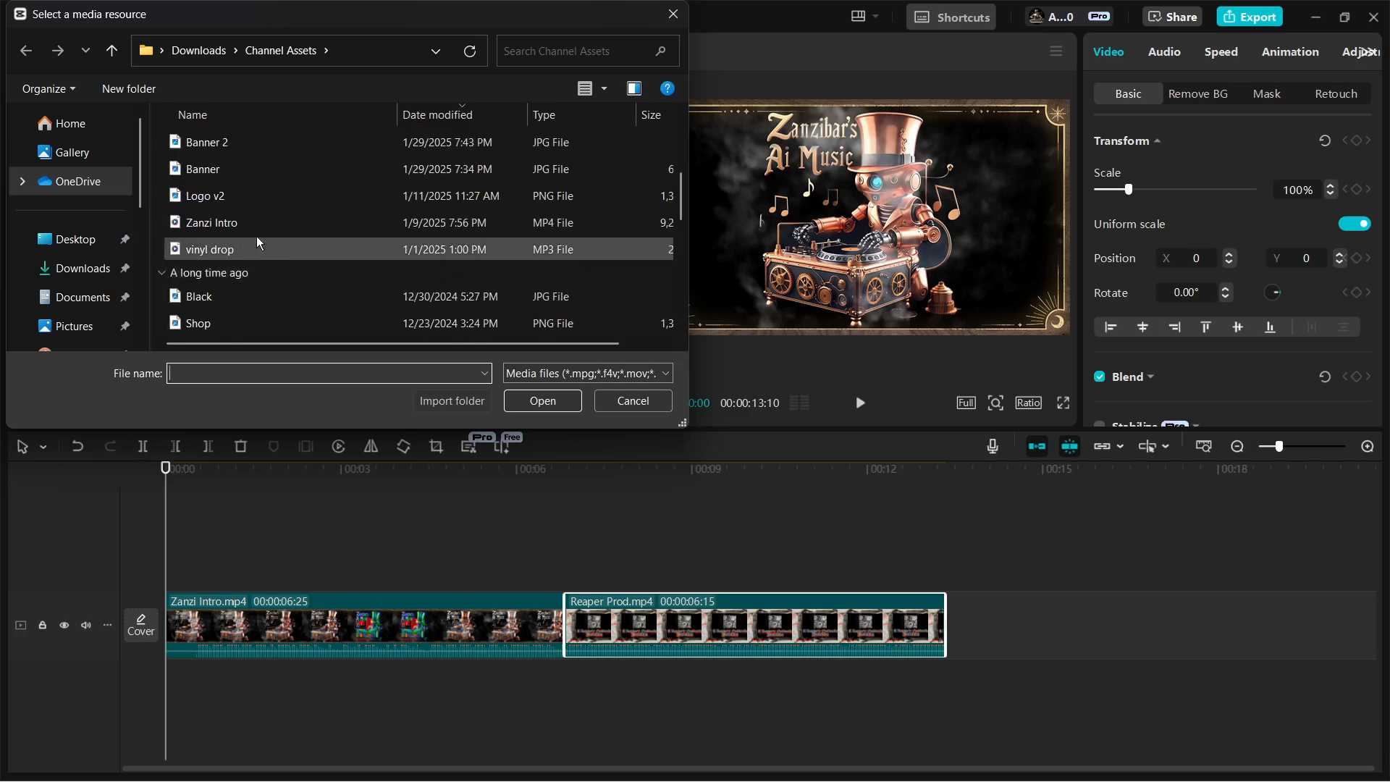
{"action": "left_click", "coordinate": [258, 247]}
{"action": "left_click", "coordinate": [538, 402]}
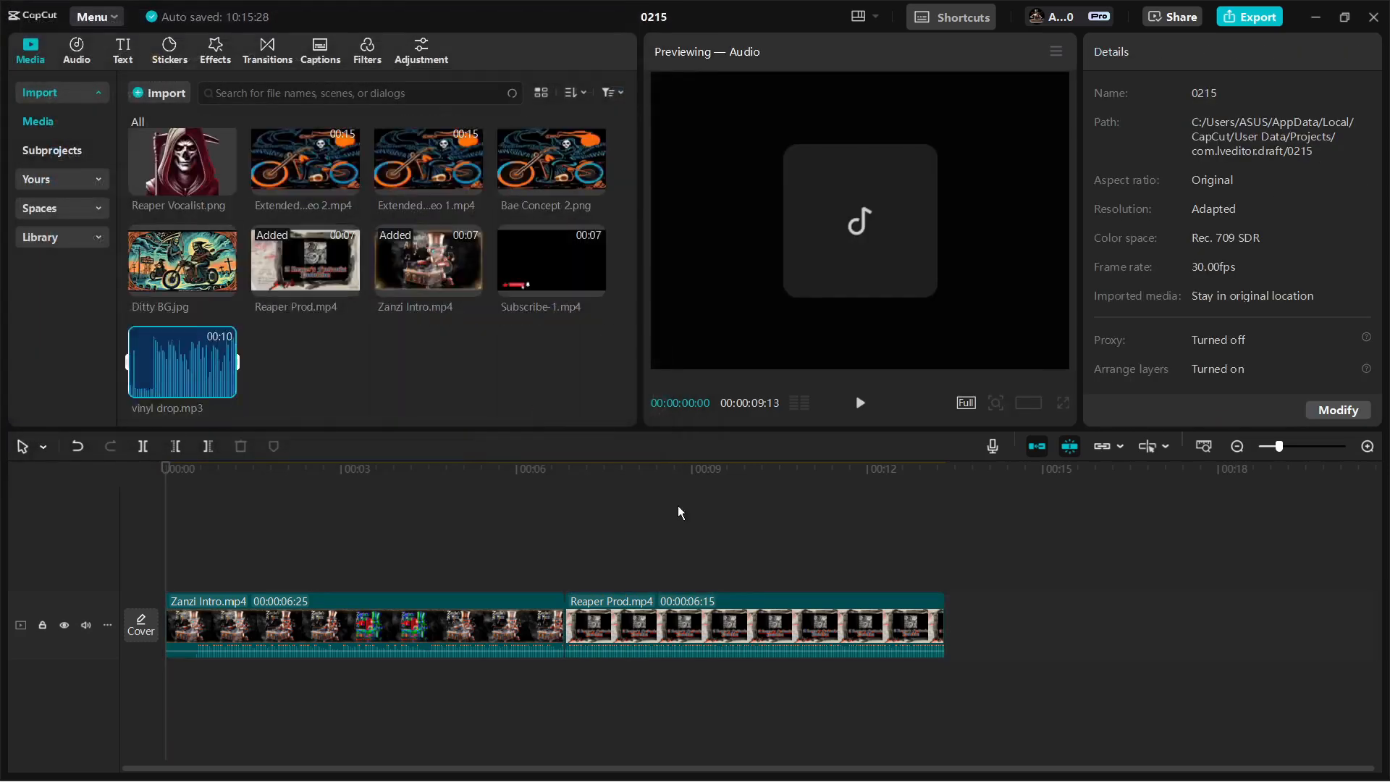
{"action": "left_click_drag", "start_coordinate": [220, 345], "coordinate": [938, 690]}
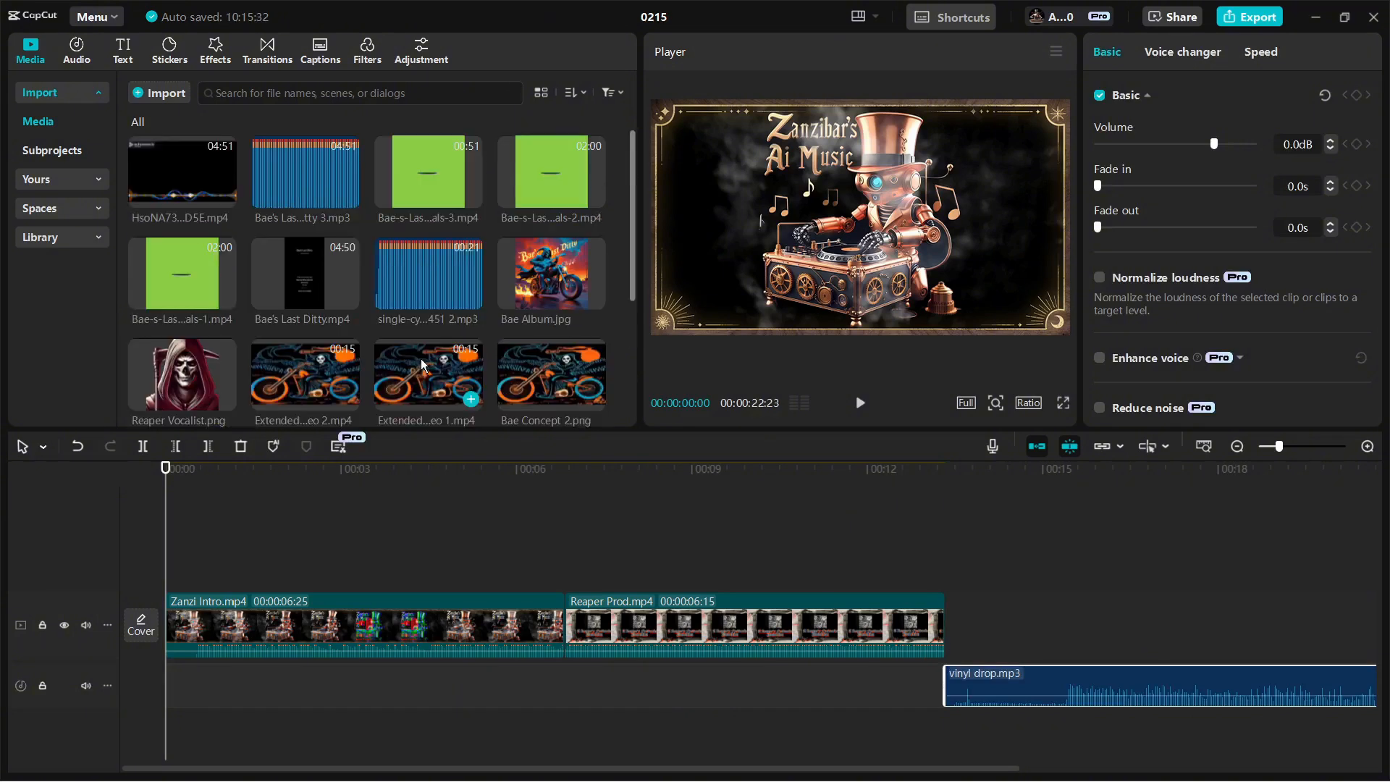
Step: Add Bae Album.jpg after Reaper Prod.mp4 and extend it to end with the vinyl drop audio
{"action": "left_click_drag", "start_coordinate": [558, 284], "coordinate": [949, 628]}
{"action": "left_click", "coordinate": [994, 561]}
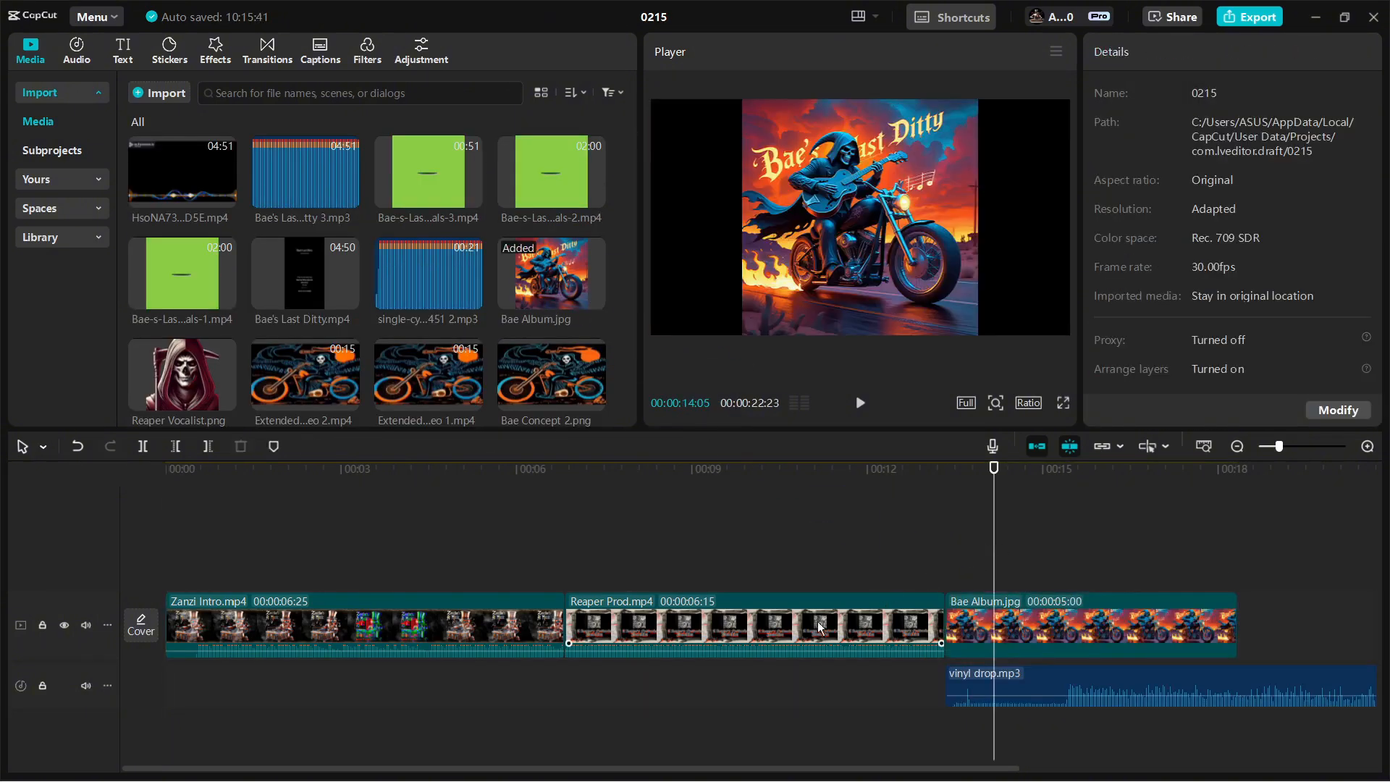
{"action": "left_click_drag", "start_coordinate": [481, 769], "coordinate": [806, 660]}
{"action": "left_click_drag", "start_coordinate": [754, 622], "coordinate": [1008, 656]}
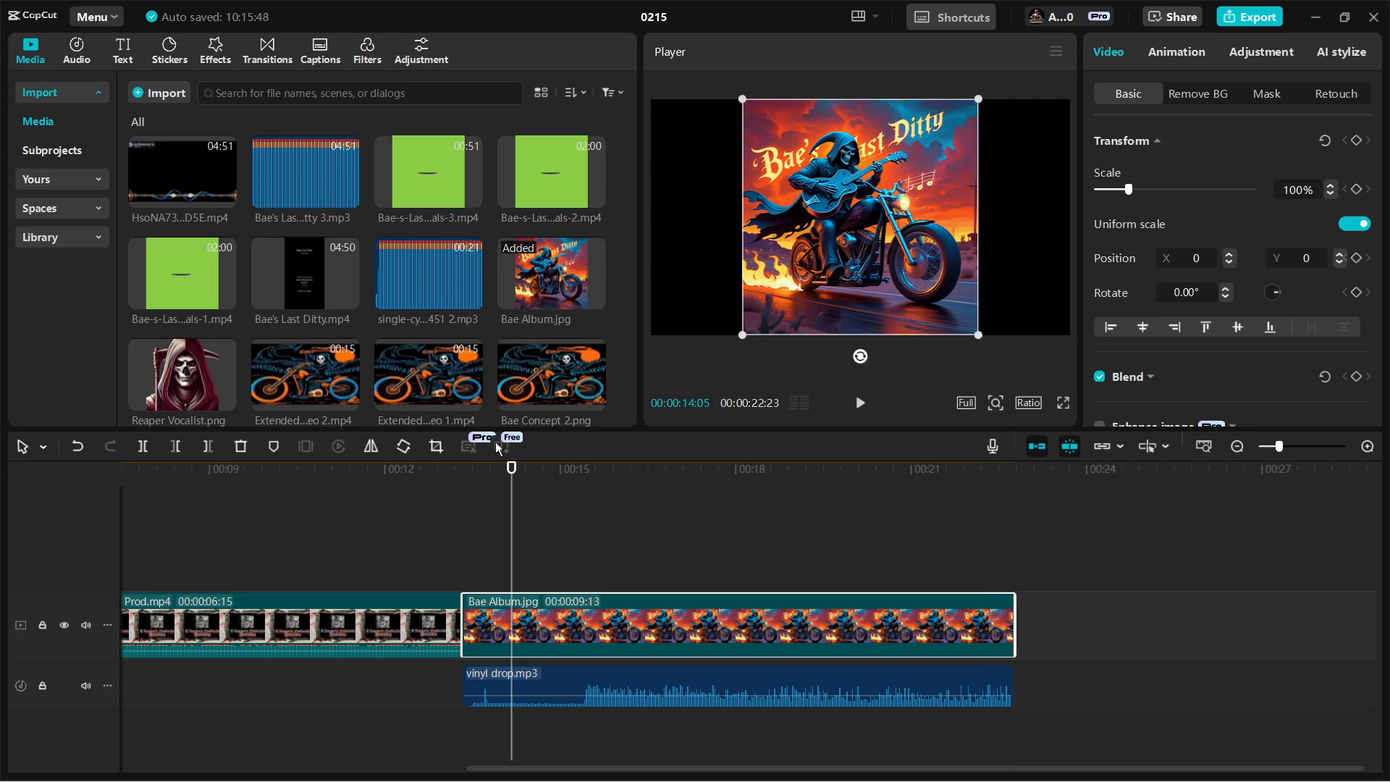
Step: Search the video effects for "player 2" and apply the Player 2 effect over the full length of the Bae Album.jpg clip
{"action": "left_click", "coordinate": [218, 58]}
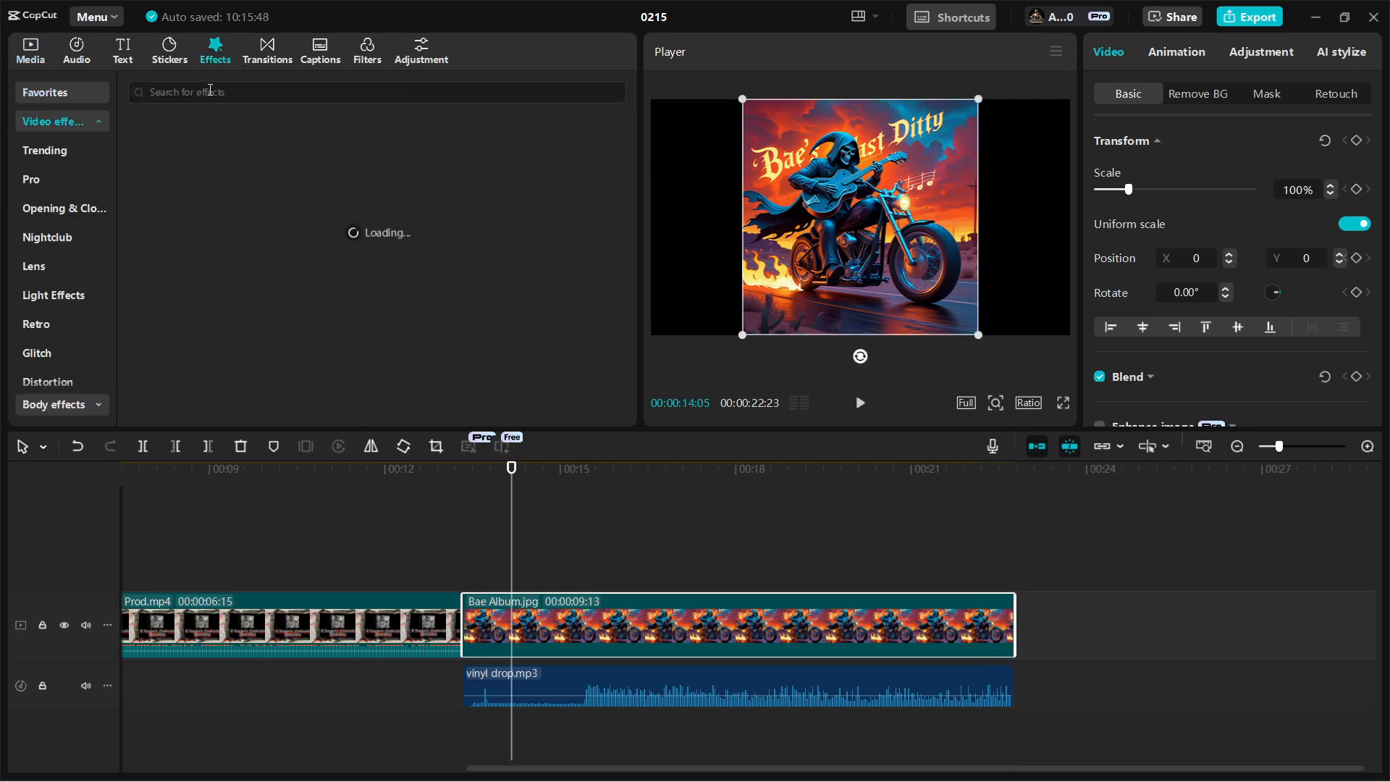
{"action": "left_click", "coordinate": [210, 88]}
{"action": "type", "text": "player 2"}
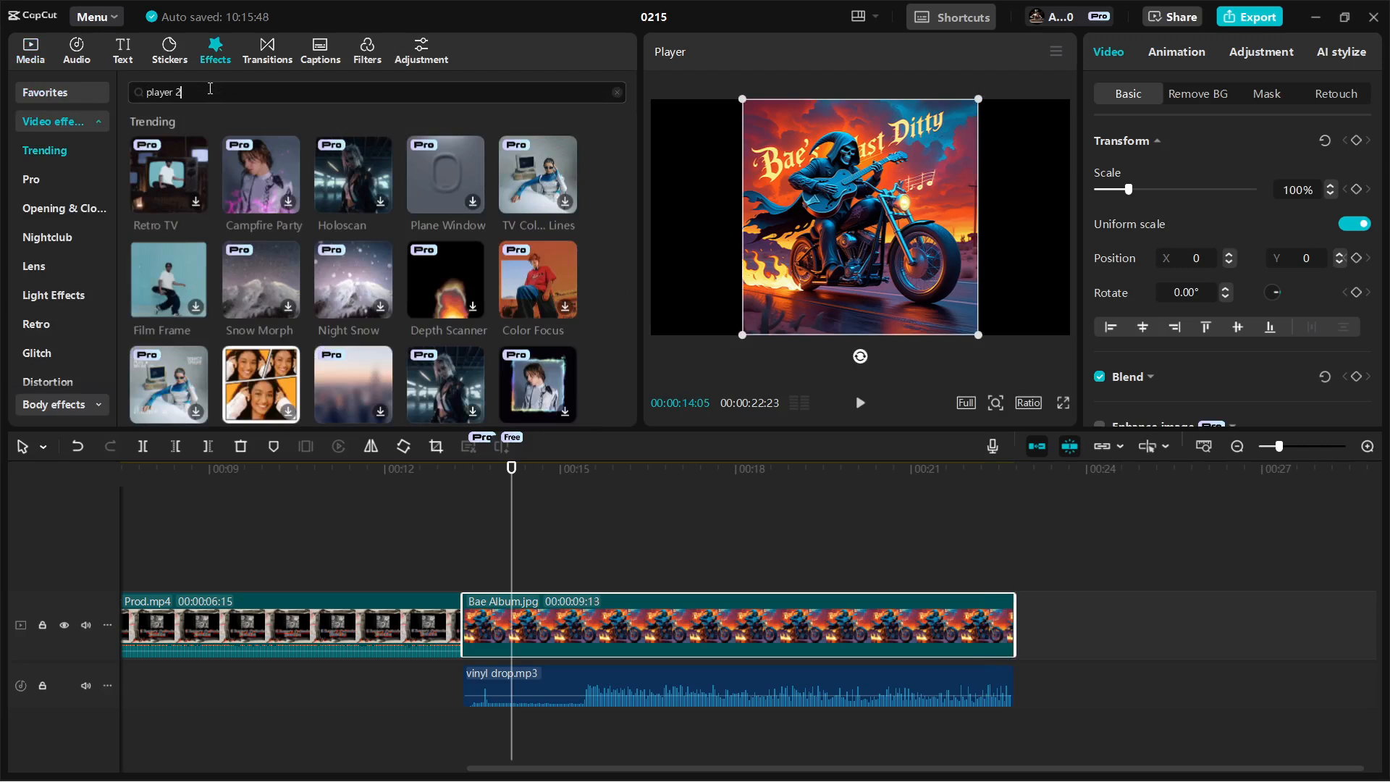
{"action": "key", "text": "Return"}
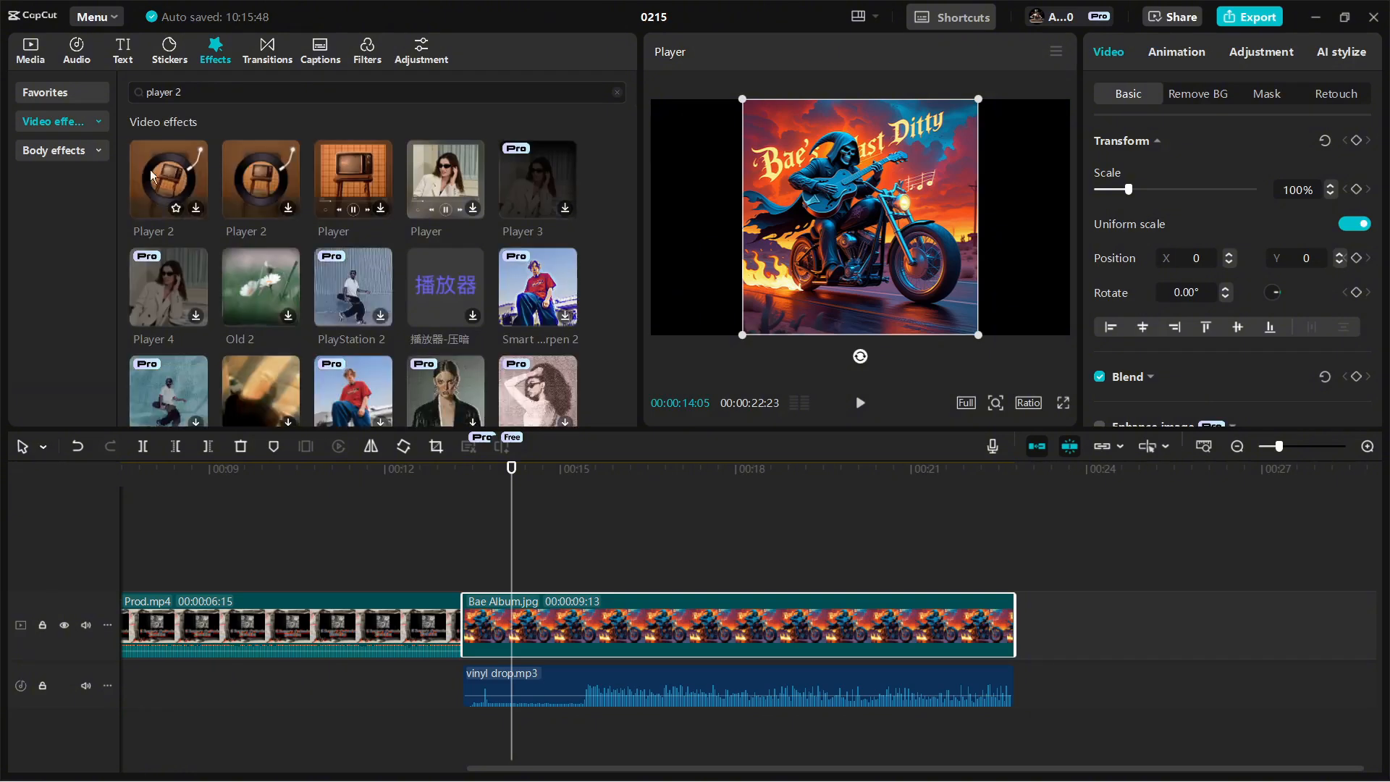
{"action": "left_click_drag", "start_coordinate": [155, 176], "coordinate": [1014, 548]}
Step: Play back the transition from Reaper Prod.mp4 into the spinning-record album section, including in full screen
{"action": "left_click", "coordinate": [386, 542]}
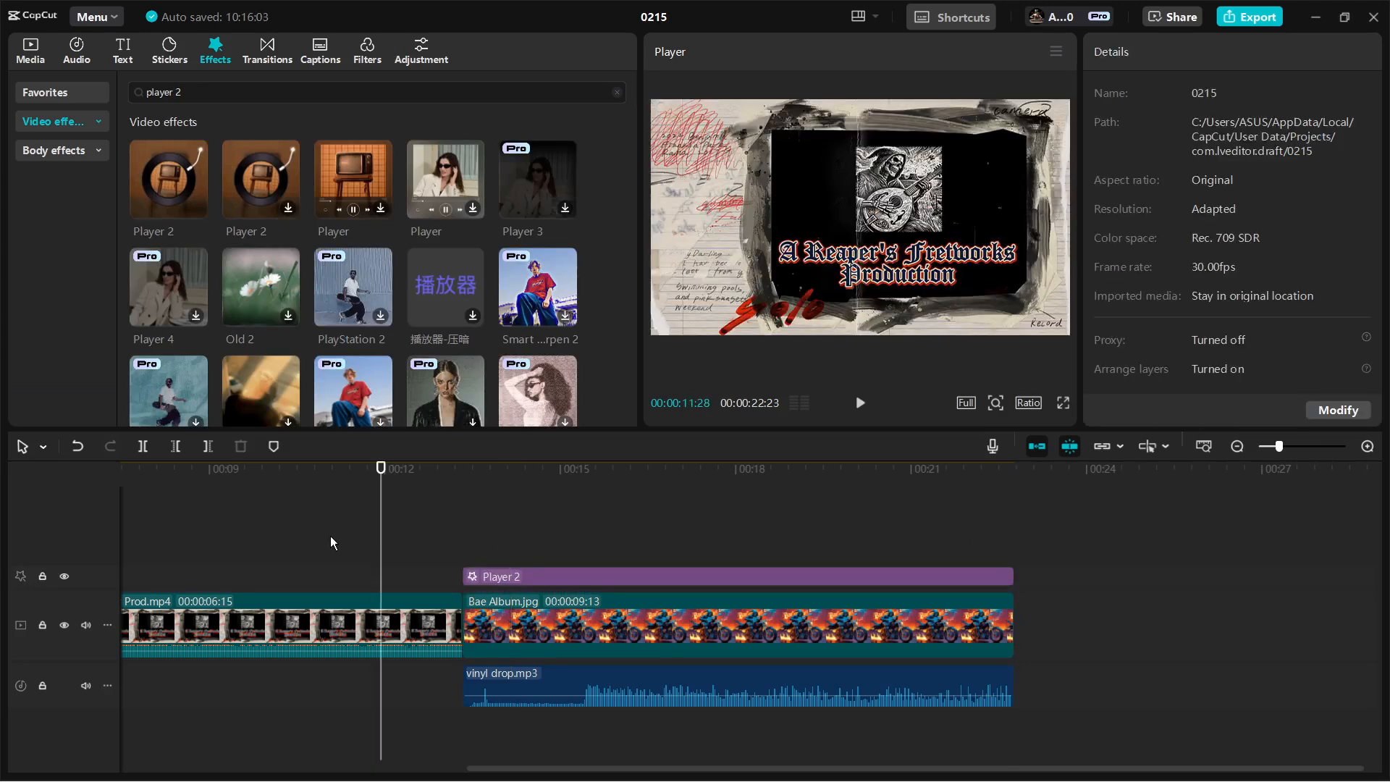
{"action": "key", "text": "space"}
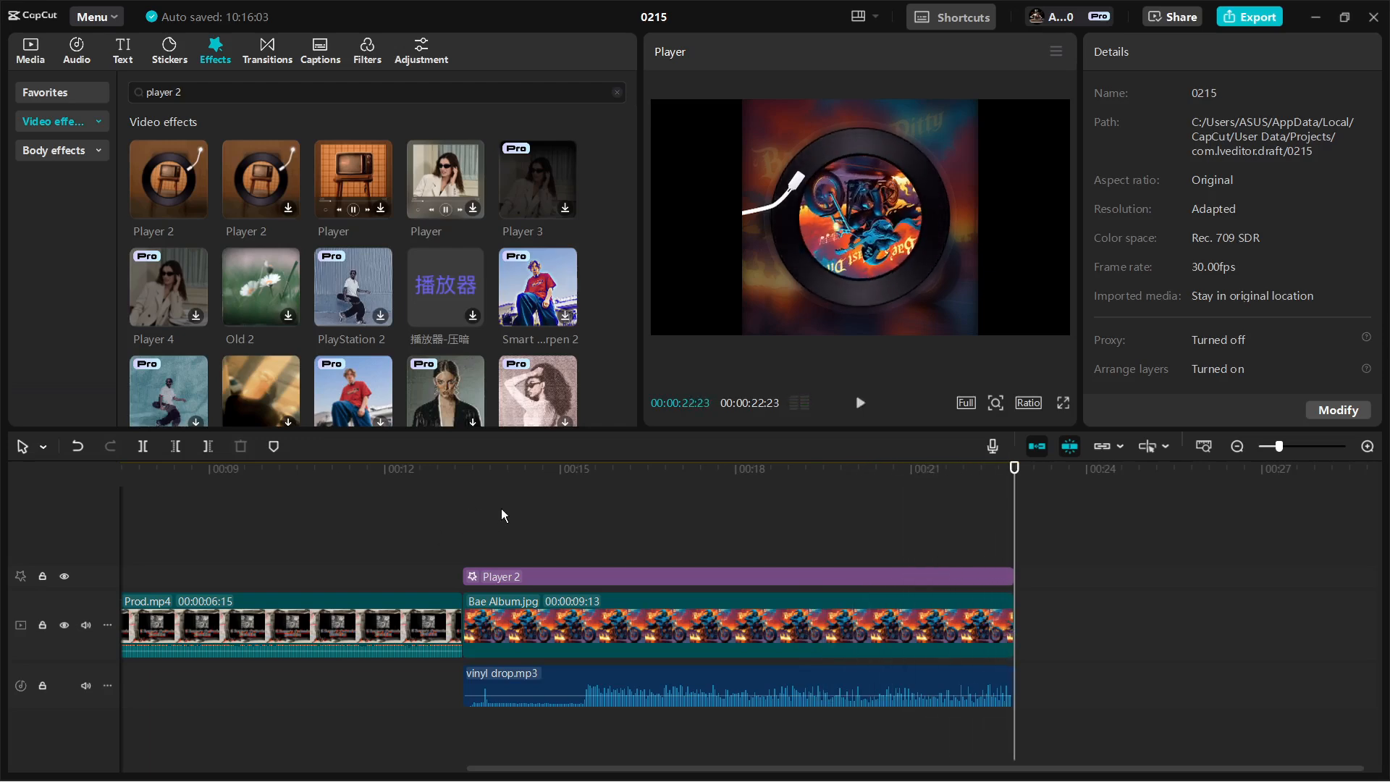
{"action": "left_click", "coordinate": [546, 510]}
{"action": "left_click", "coordinate": [1063, 403]}
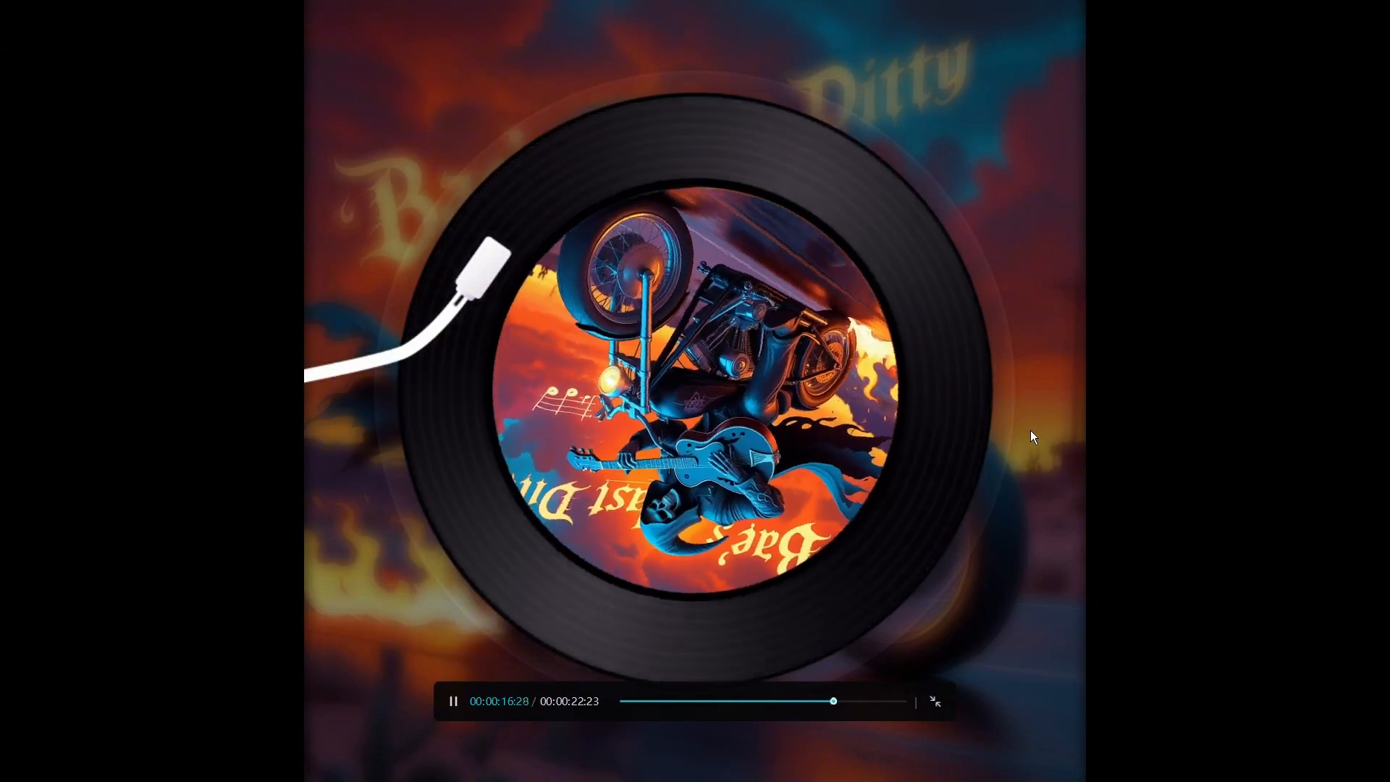
{"action": "key", "text": "space"}
{"action": "key", "text": "Escape"}
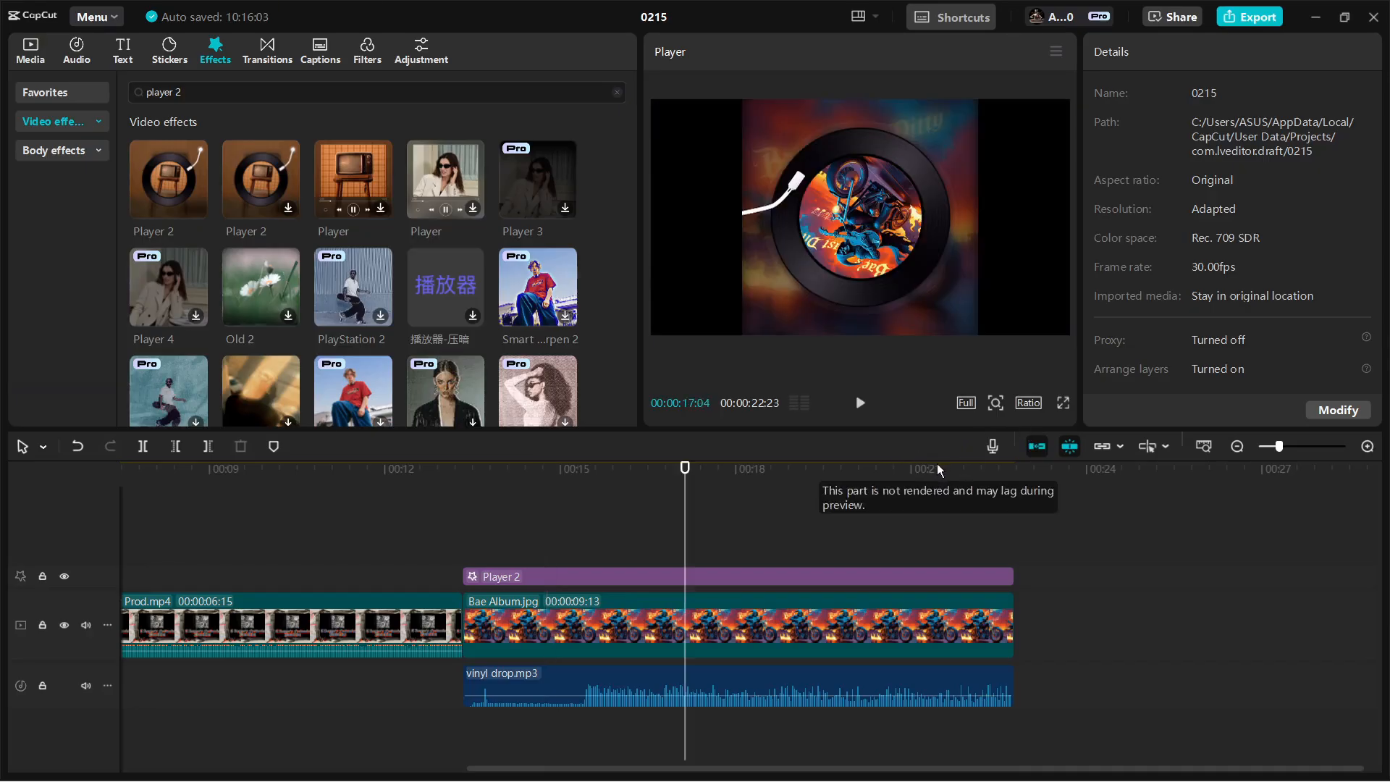
Step: Add Ditty BG.jpg to the main video track directly after Bae Album.jpg
{"action": "left_click", "coordinate": [1022, 533]}
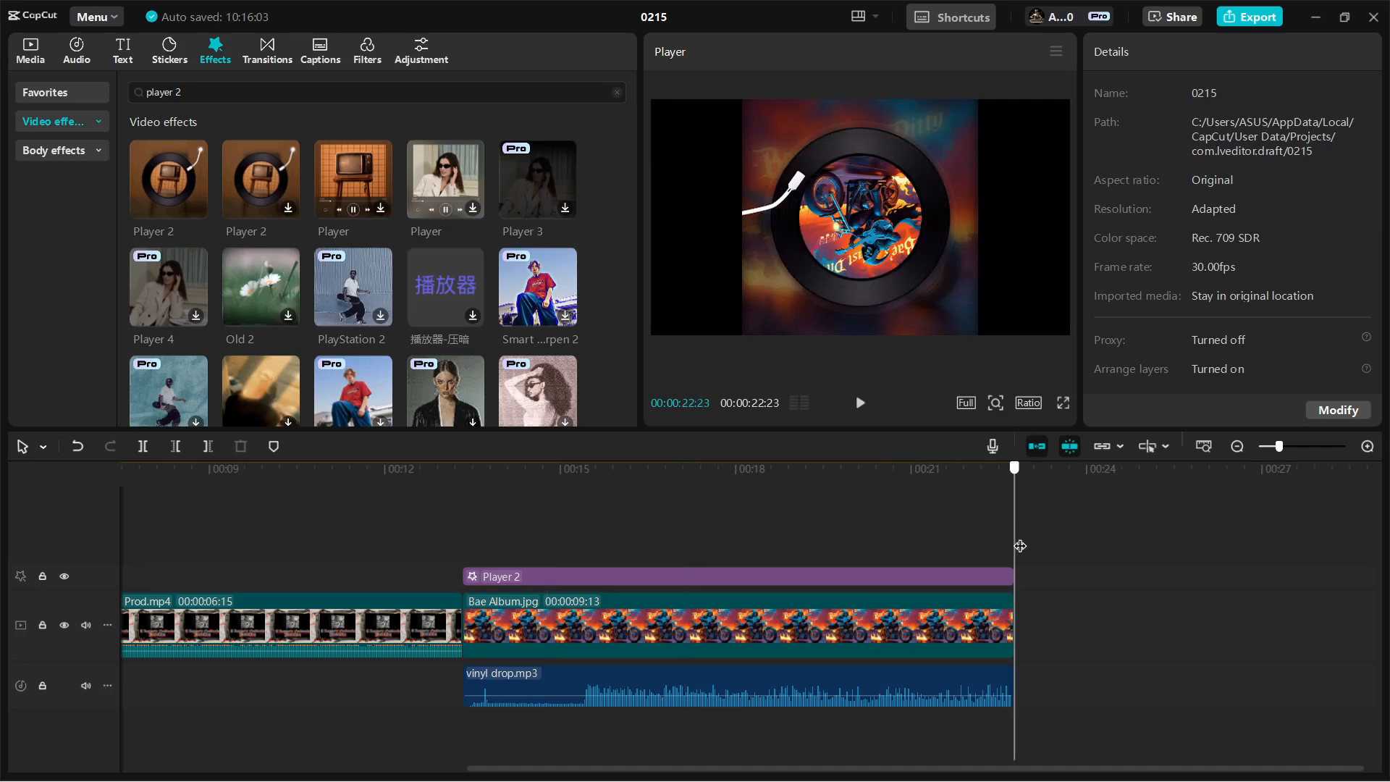
{"action": "left_click", "coordinate": [32, 45]}
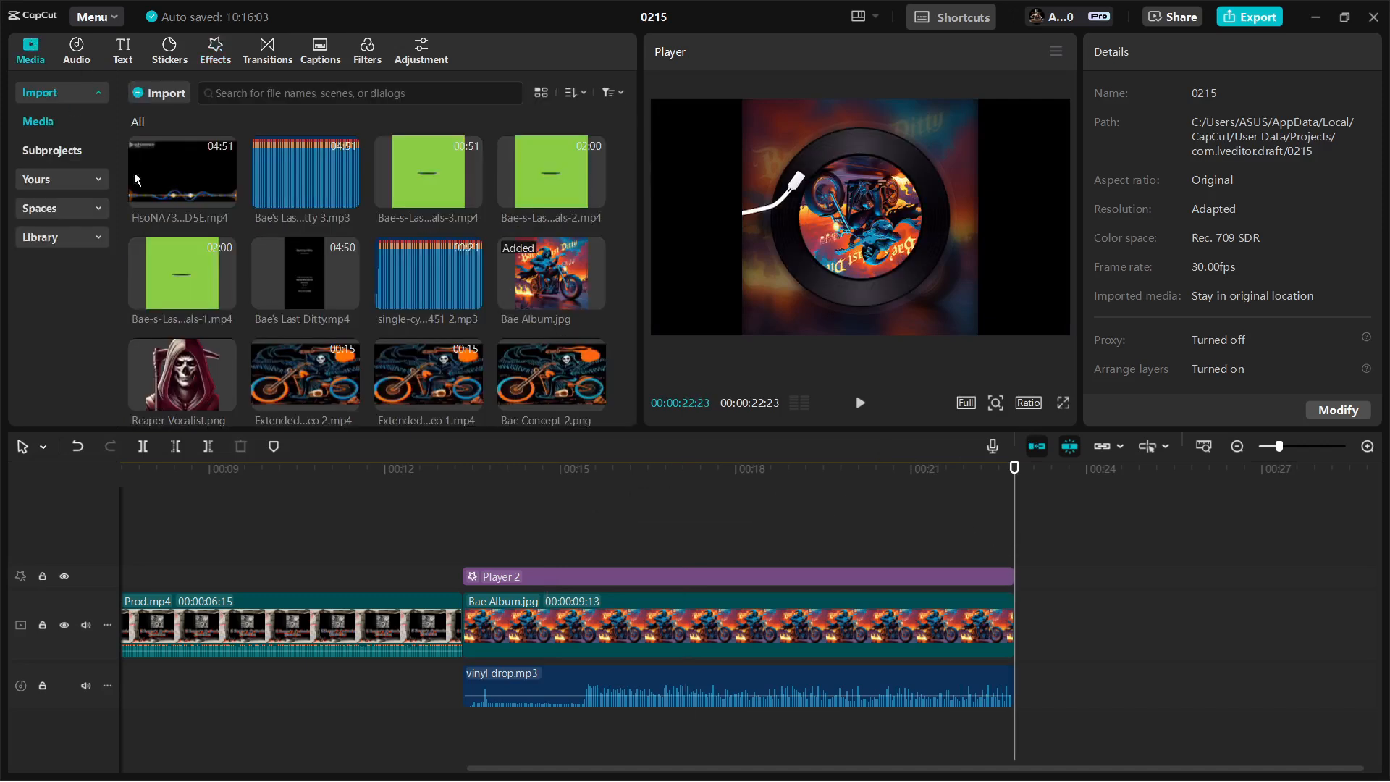
{"action": "scroll", "coordinate": [331, 245], "scroll_direction": "down", "scroll_amount": 3}
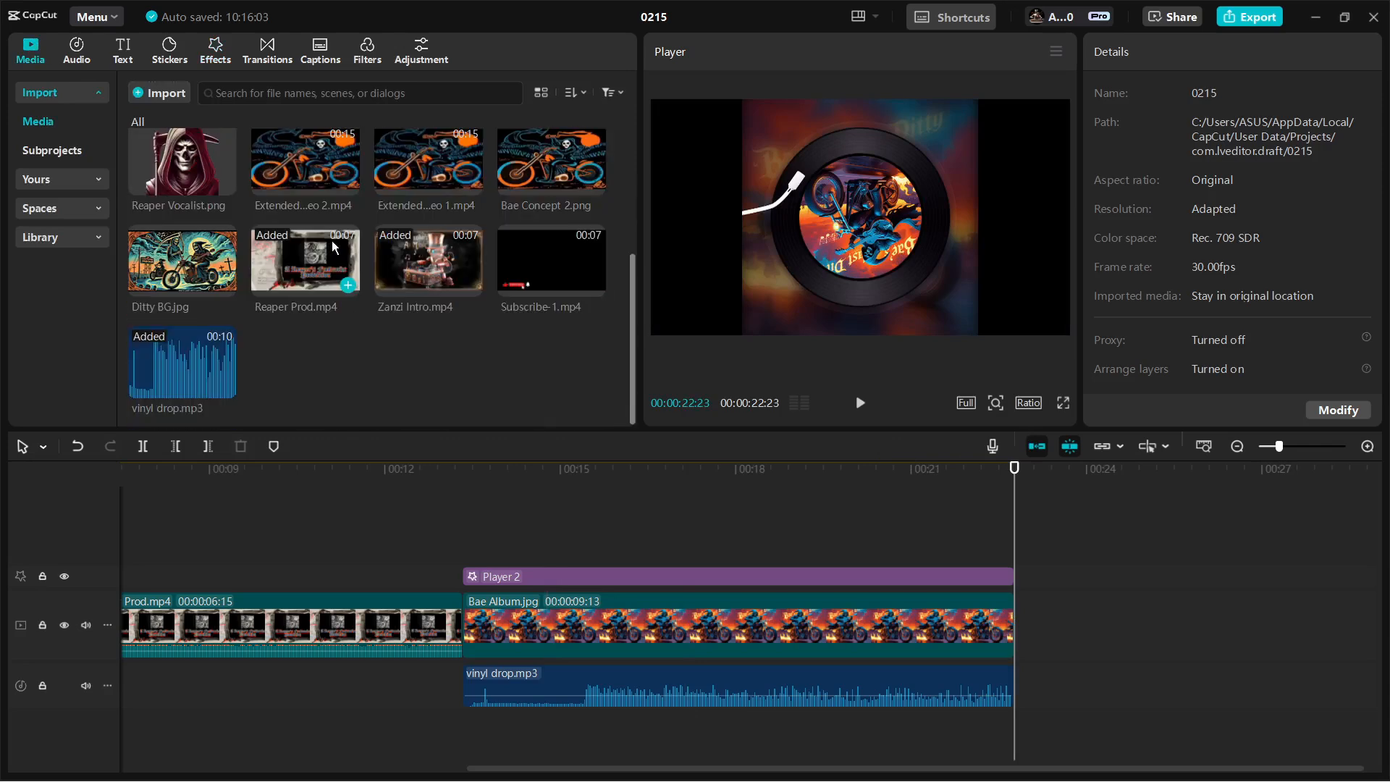
{"action": "scroll", "coordinate": [333, 240], "scroll_direction": "up", "scroll_amount": 3}
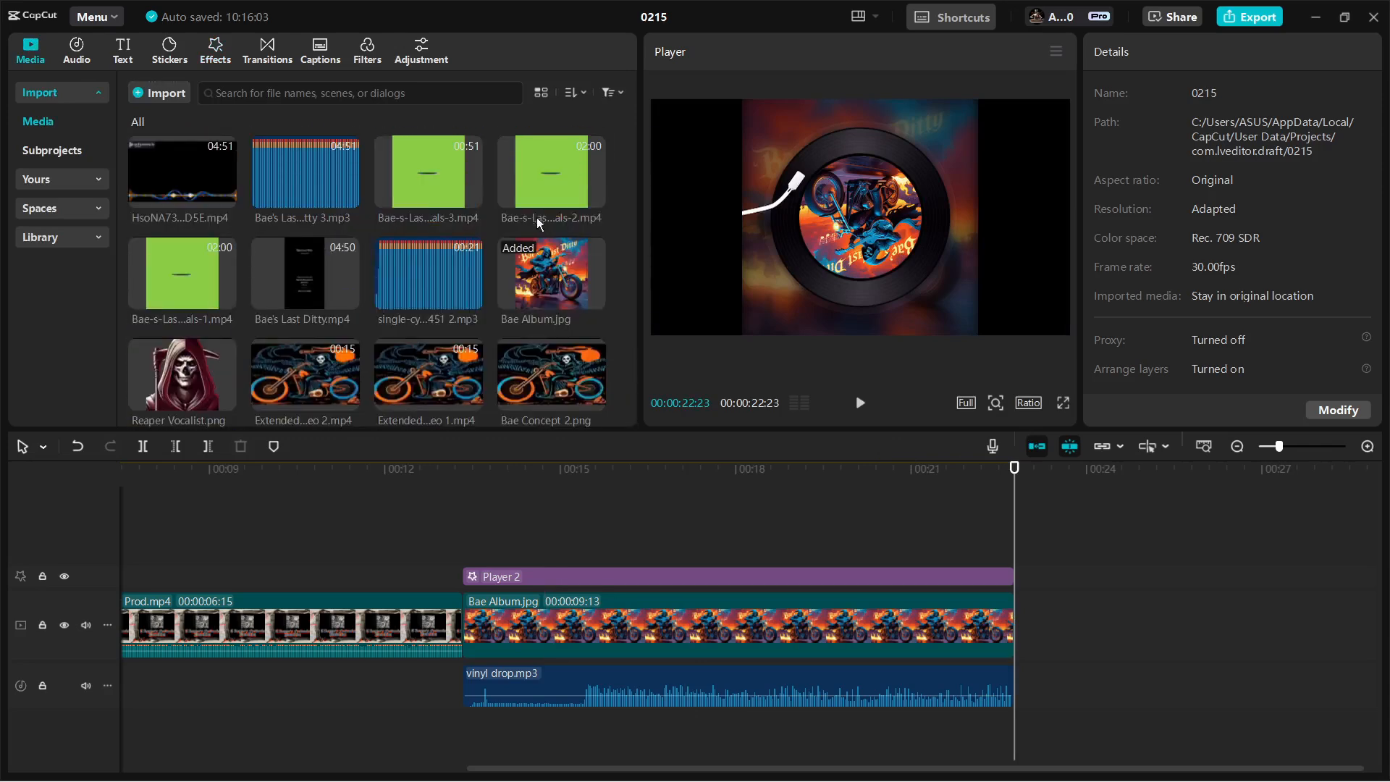
{"action": "scroll", "coordinate": [468, 329], "scroll_direction": "down", "scroll_amount": 3}
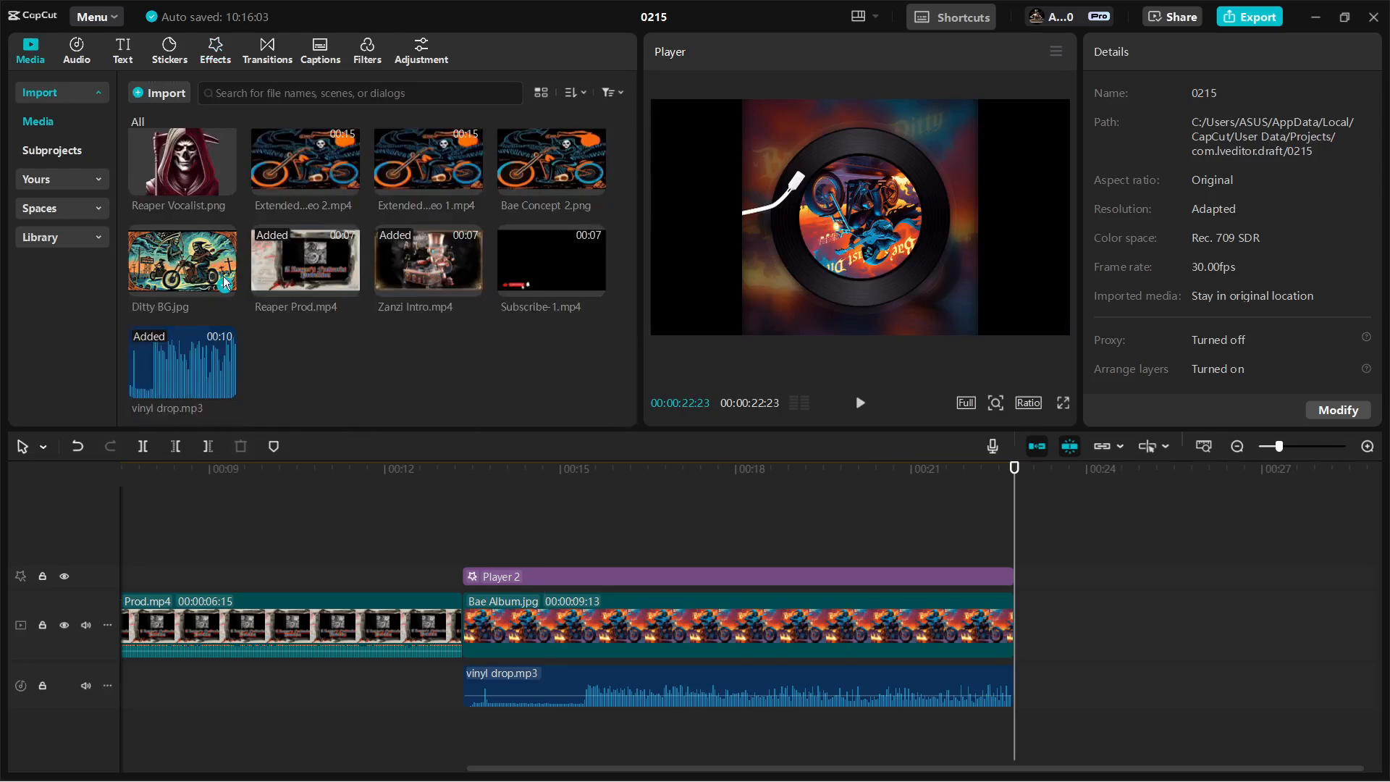
{"action": "left_click_drag", "start_coordinate": [194, 265], "coordinate": [1014, 624]}
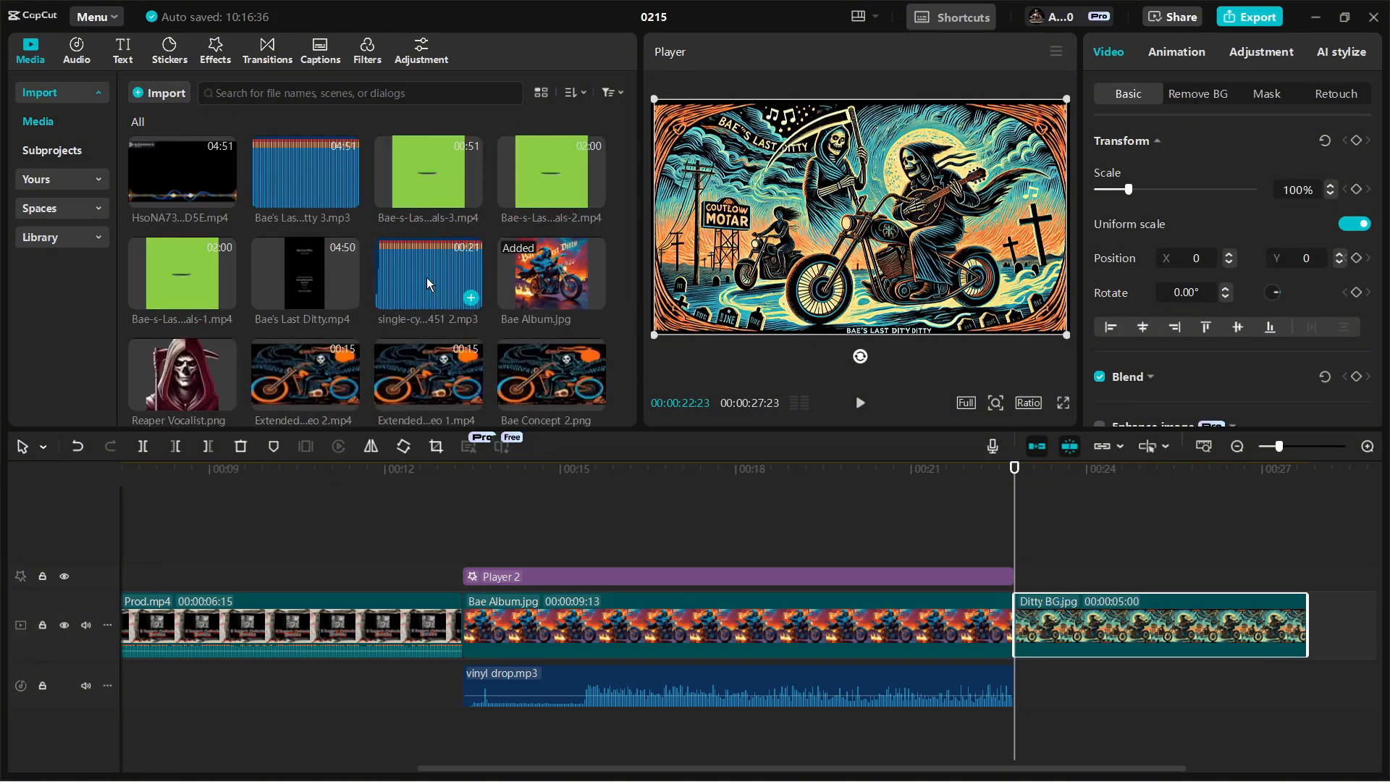
Step: Place single-cylinder-motorcycle-20451 2.mp3 on a new audio track at the start of Ditty BG.jpg and play back the section
{"action": "left_click", "coordinate": [426, 277]}
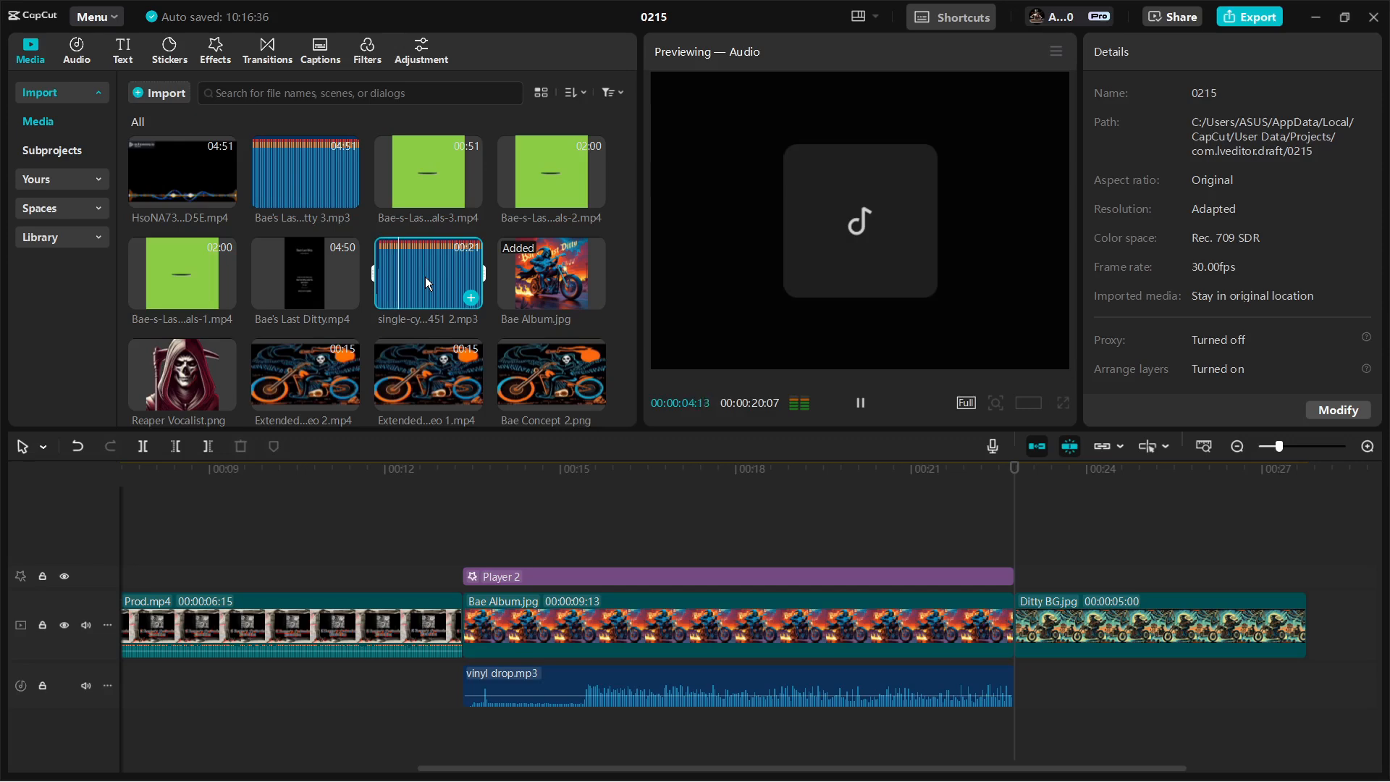
{"action": "left_click_drag", "start_coordinate": [424, 277], "coordinate": [1009, 737]}
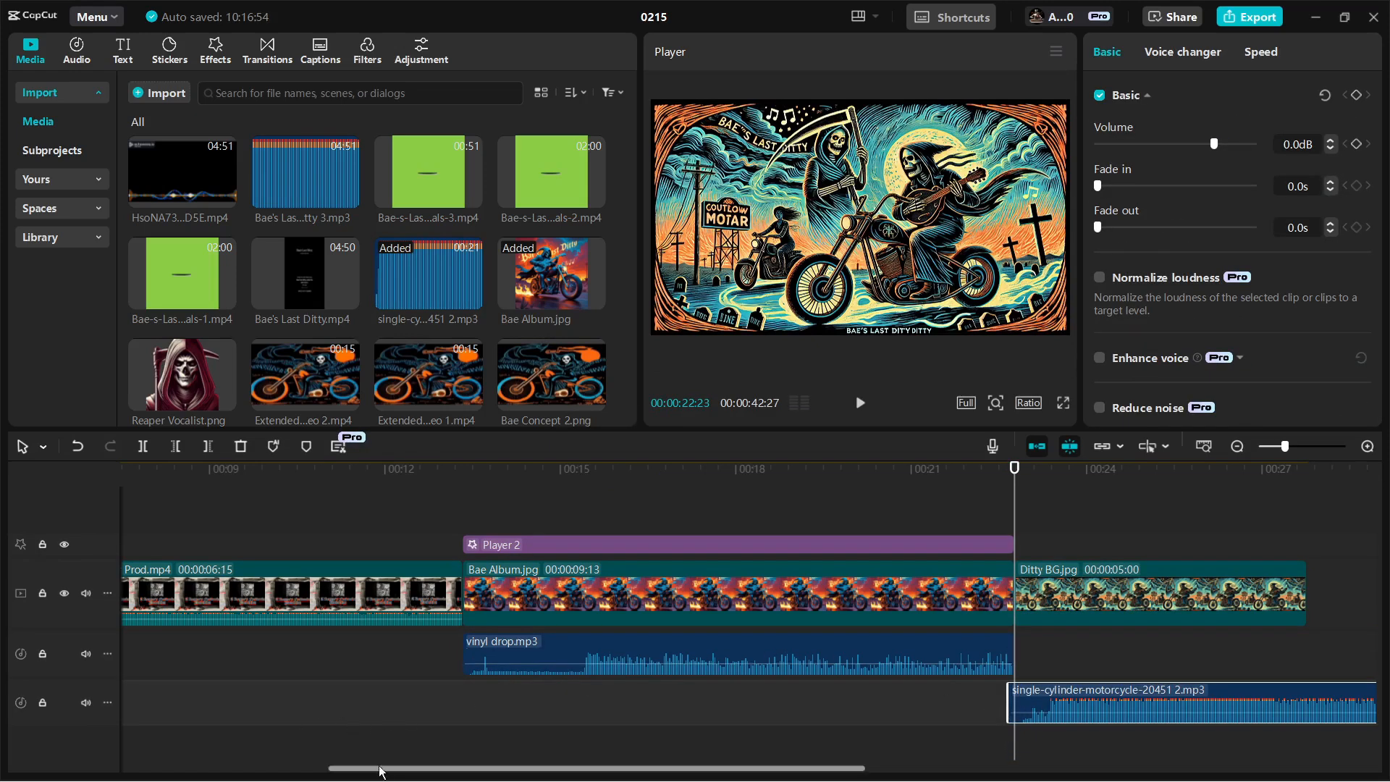
{"action": "mouse_move", "coordinate": [410, 780]}
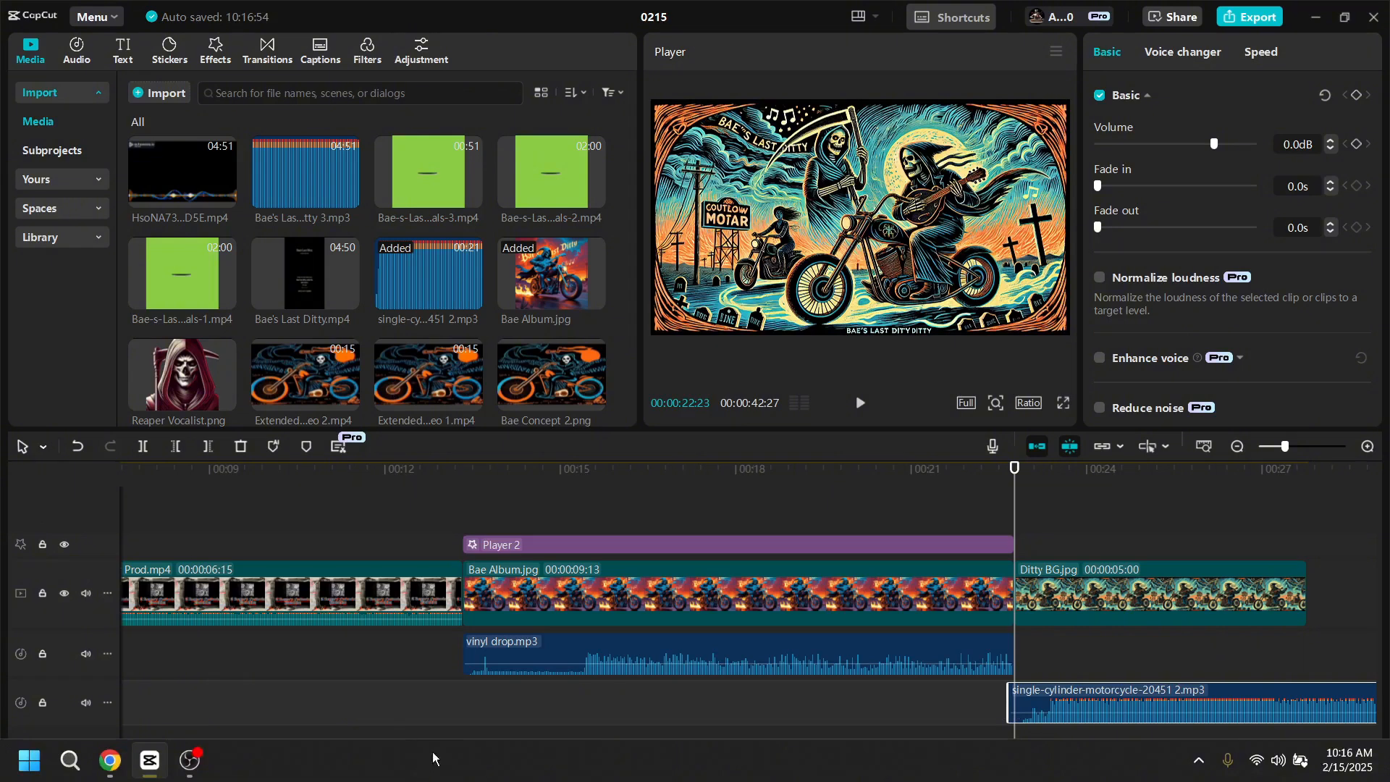
{"action": "mouse_move", "coordinate": [198, 768]}
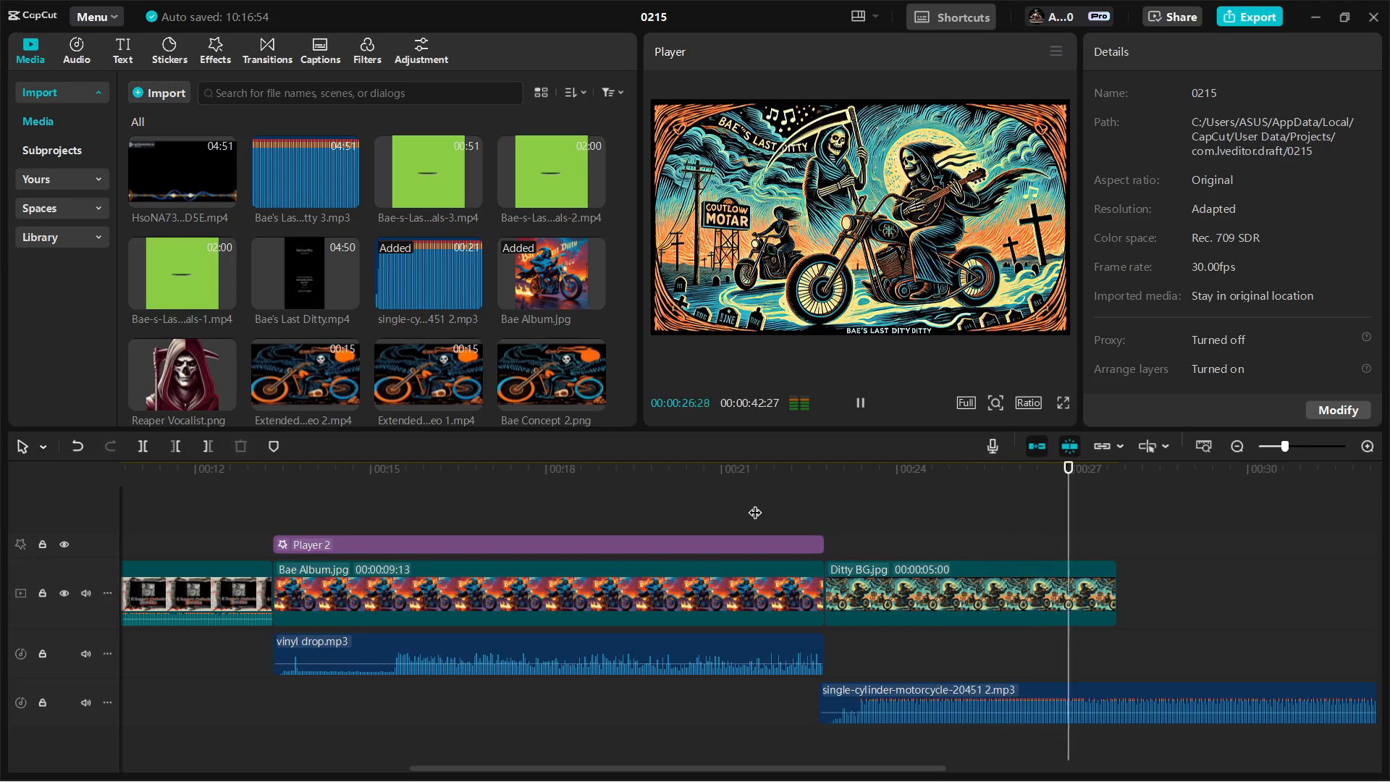
{"action": "key", "text": "space"}
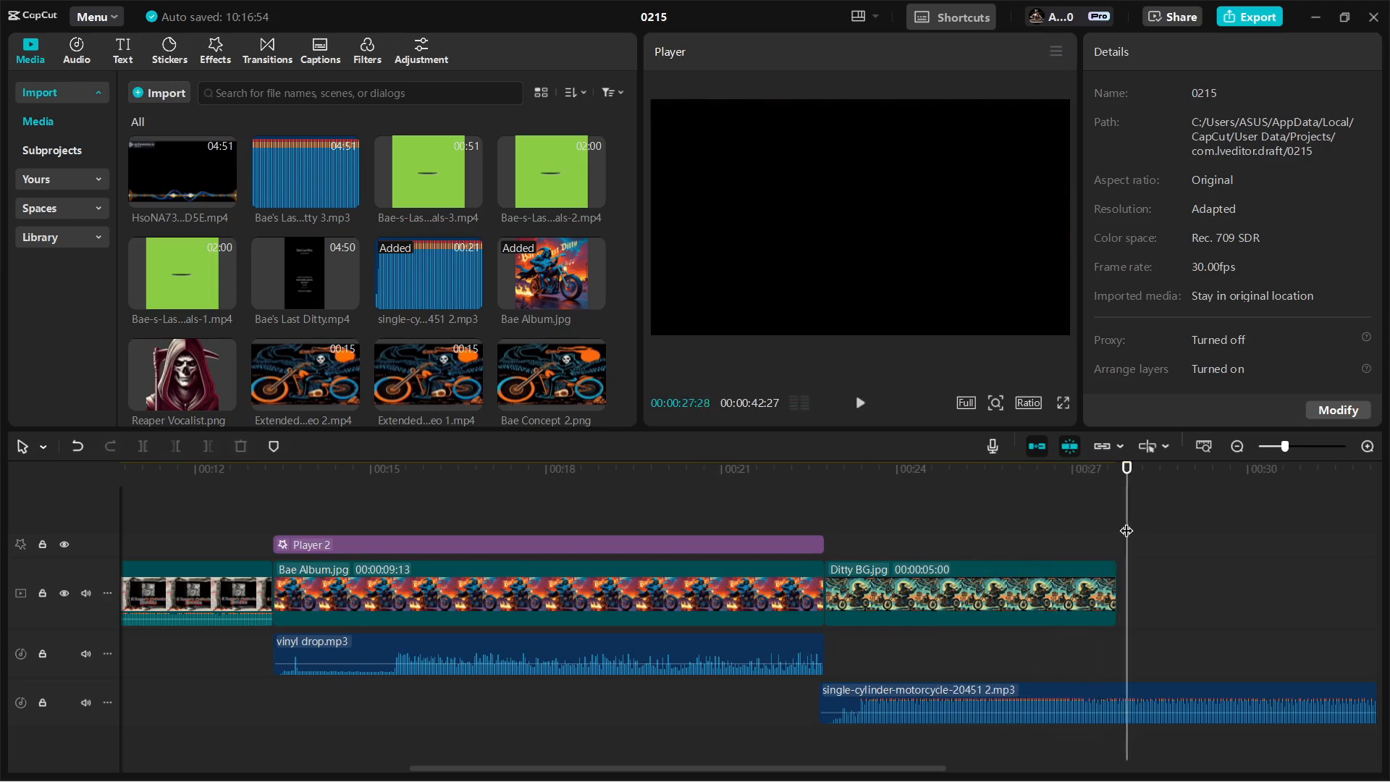
{"action": "left_click_drag", "start_coordinate": [1131, 533], "coordinate": [824, 537]}
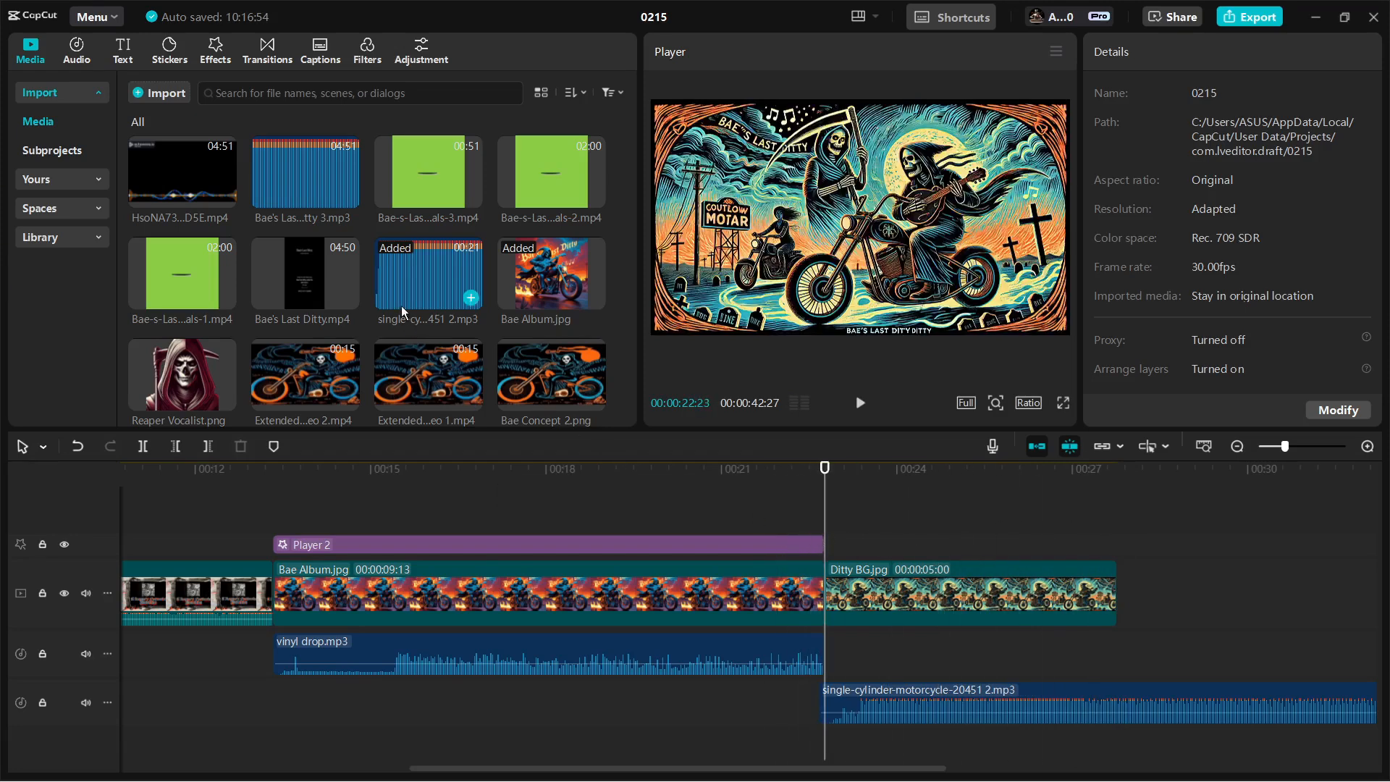
Step: Place Bae's Last Ditty 3.mp3 on the vinyl drop audio track at the end of Ditty BG.jpg and play its overlap with the motorcycle sound
{"action": "key", "text": "End"}
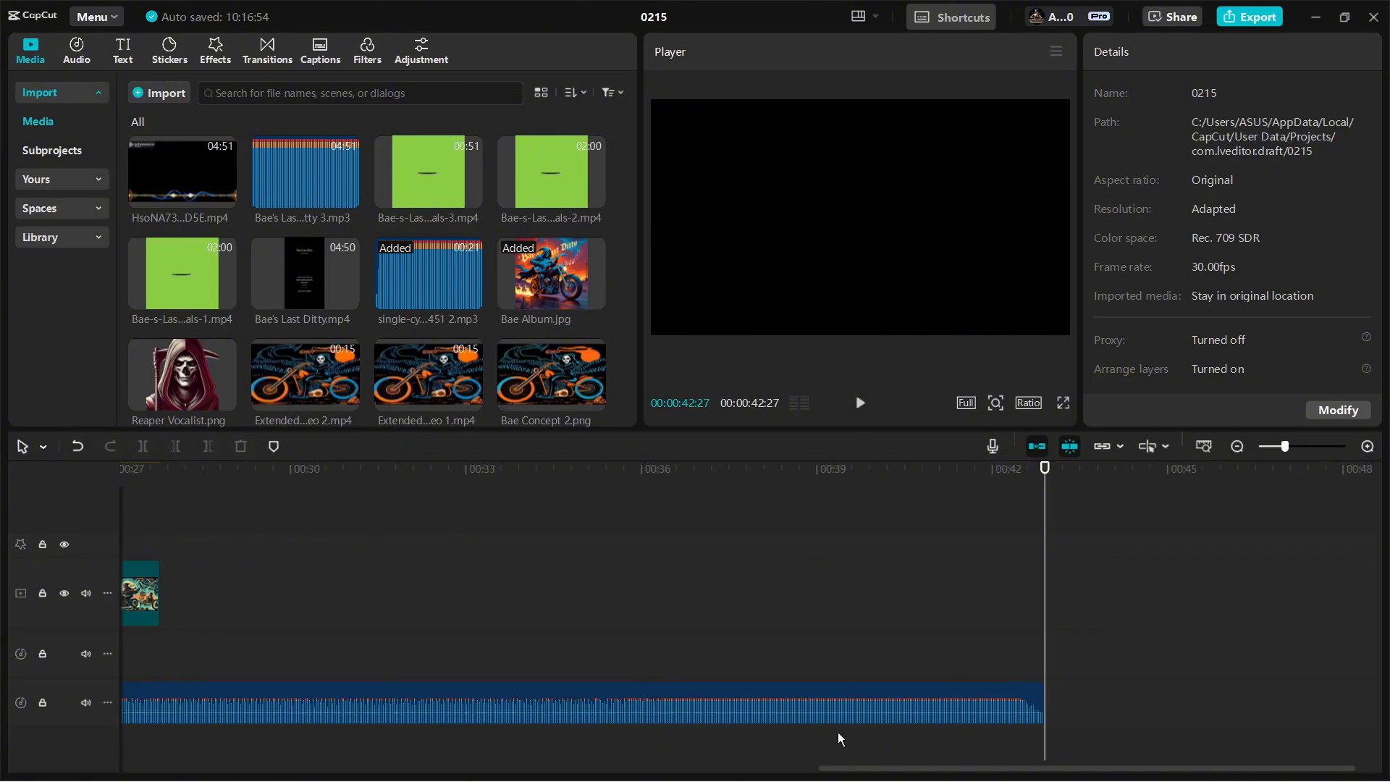
{"action": "left_click_drag", "start_coordinate": [853, 769], "coordinate": [606, 769]}
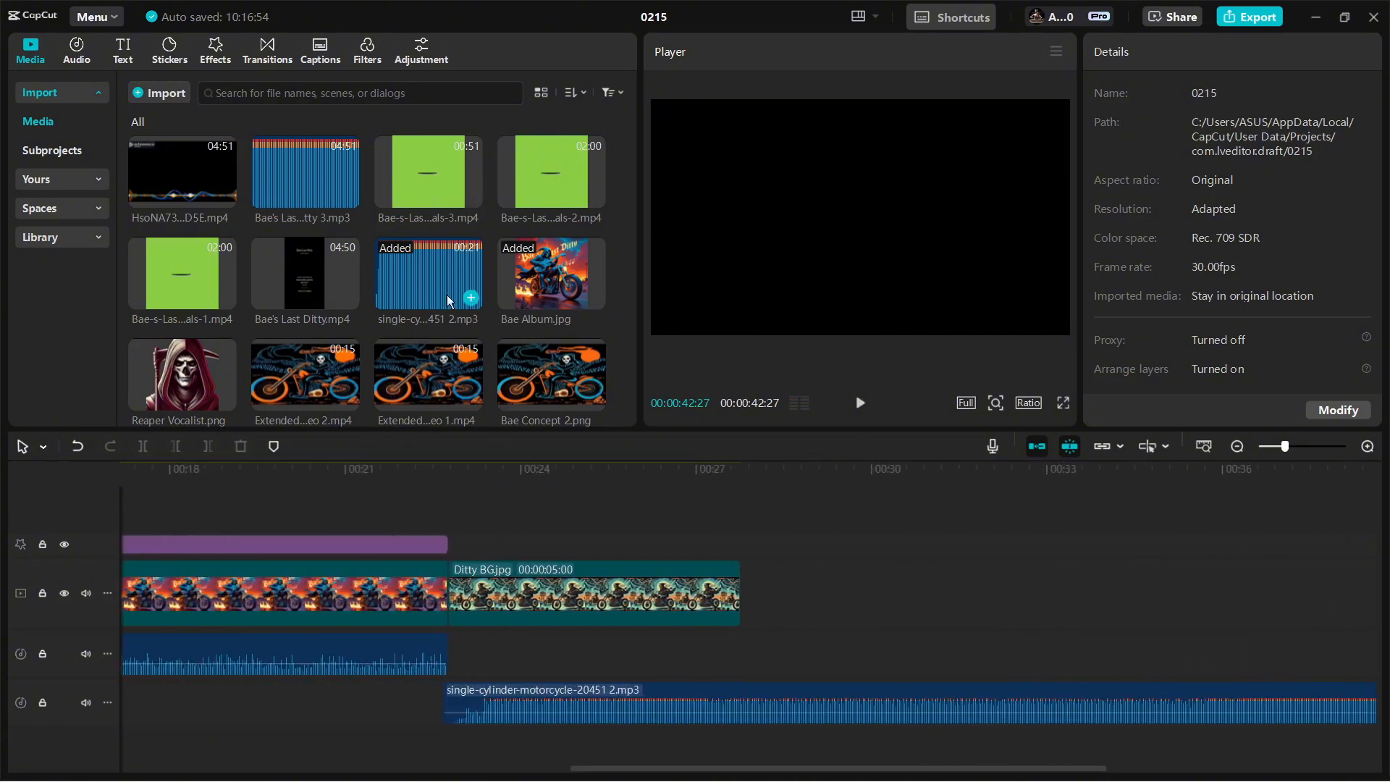
{"action": "left_click_drag", "start_coordinate": [319, 194], "coordinate": [744, 653]}
{"action": "left_click", "coordinate": [649, 523]}
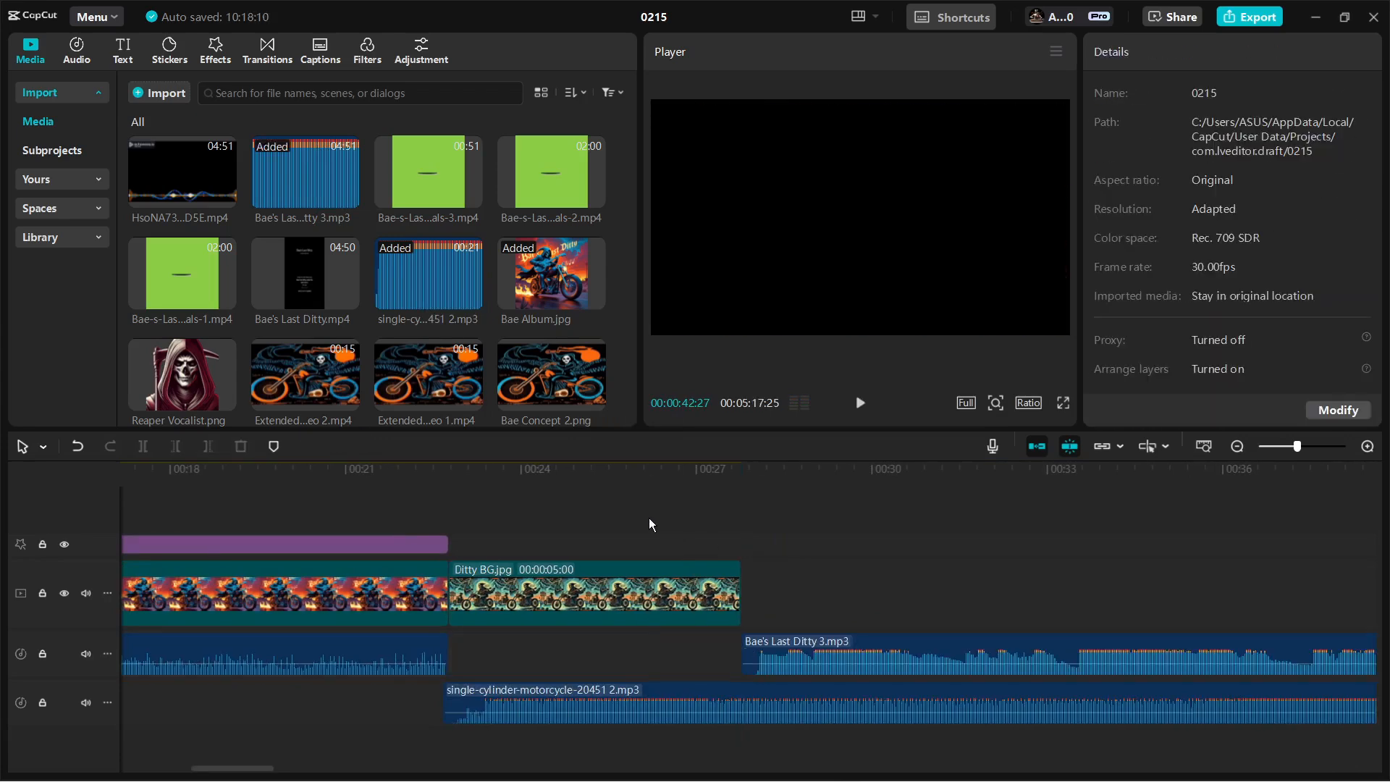
{"action": "key", "text": "space"}
{"action": "key", "text": "space"}
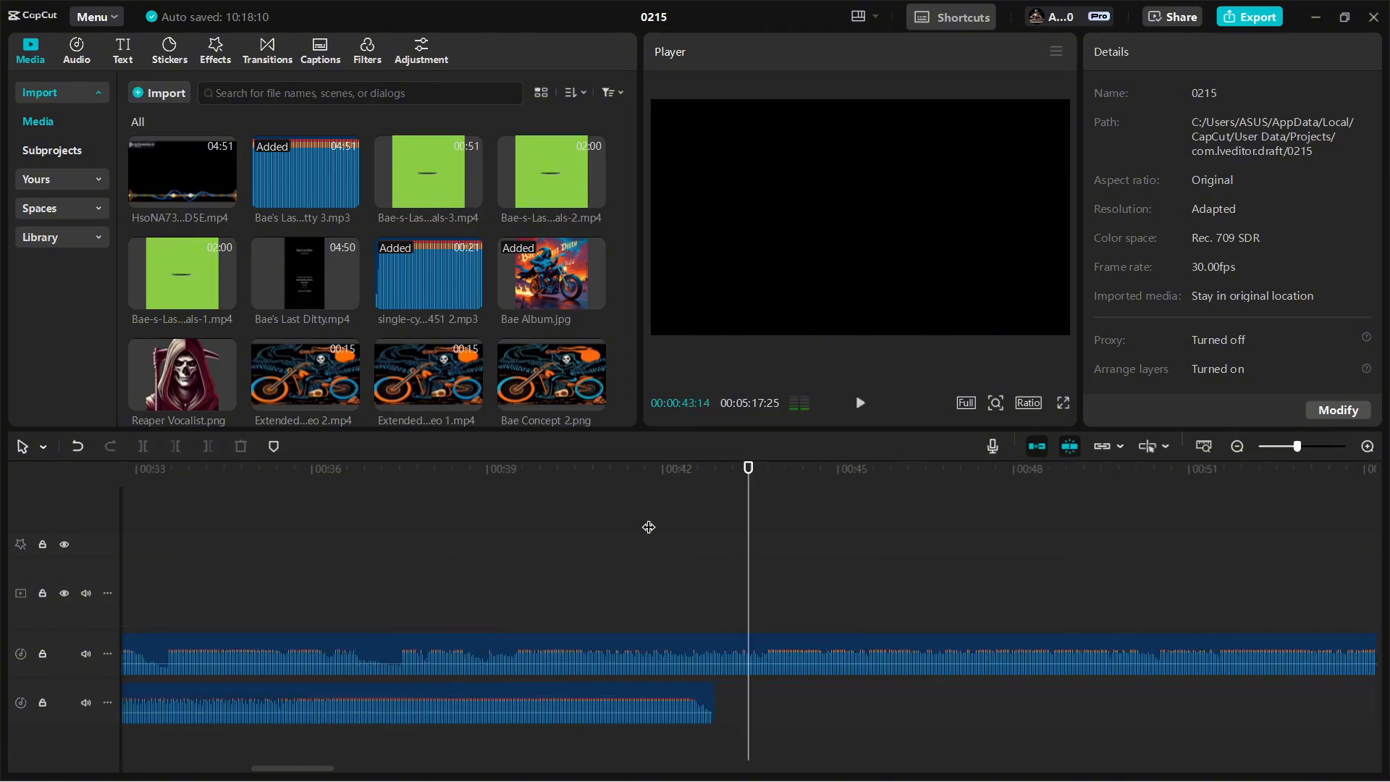
Step: Apply a fade-out to the single-cylinder motorcycle audio clip and listen to its ending
{"action": "left_click", "coordinate": [523, 695]}
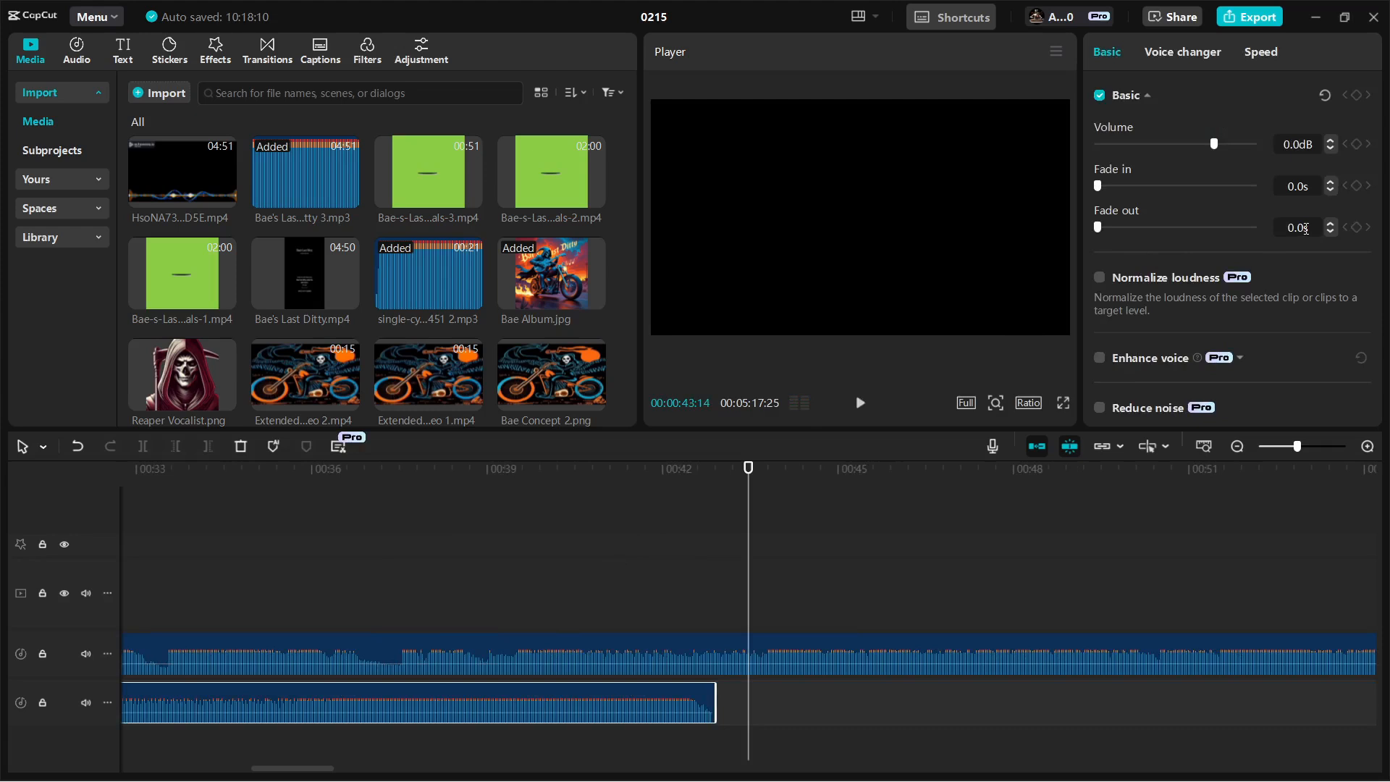
{"action": "scroll", "coordinate": [1305, 229], "scroll_direction": "down", "scroll_amount": 1}
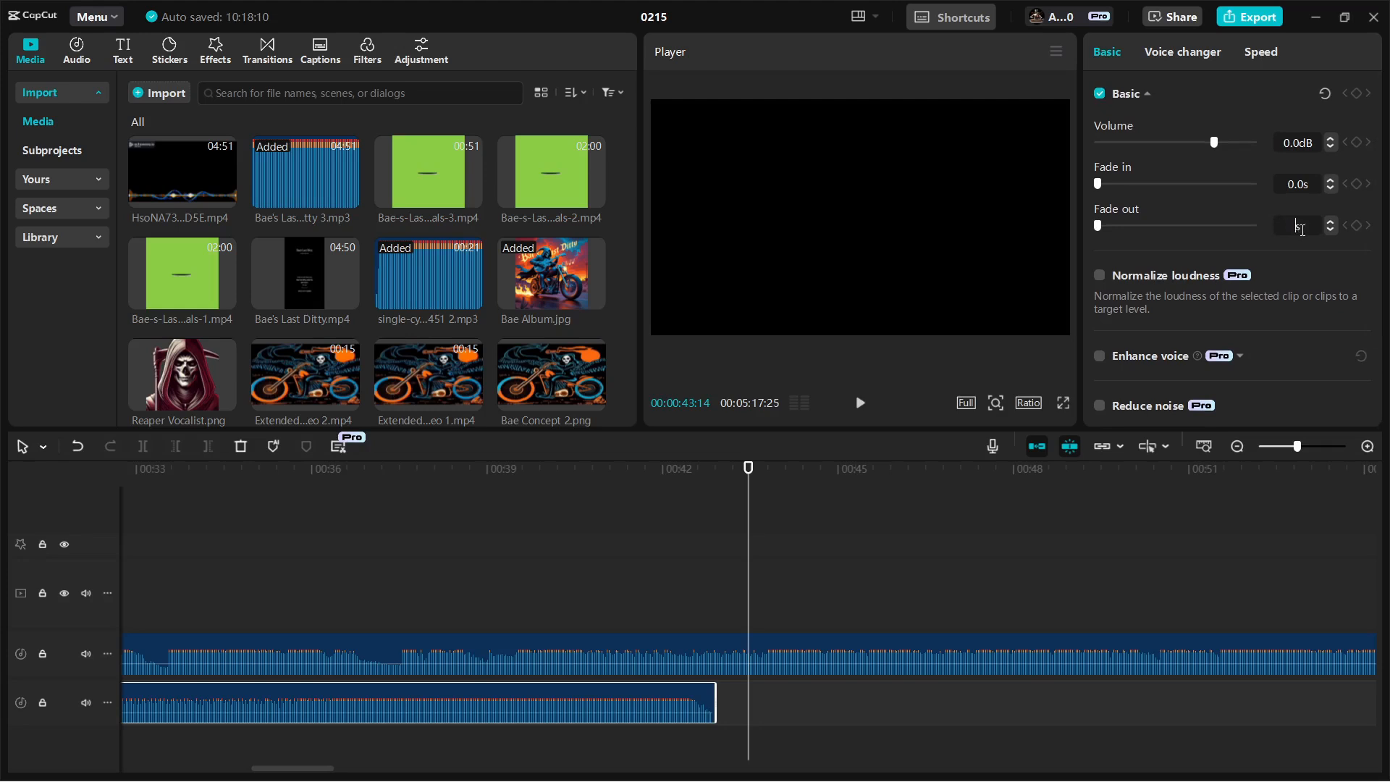
{"action": "left_click", "coordinate": [1302, 328]}
{"action": "left_click", "coordinate": [333, 596]}
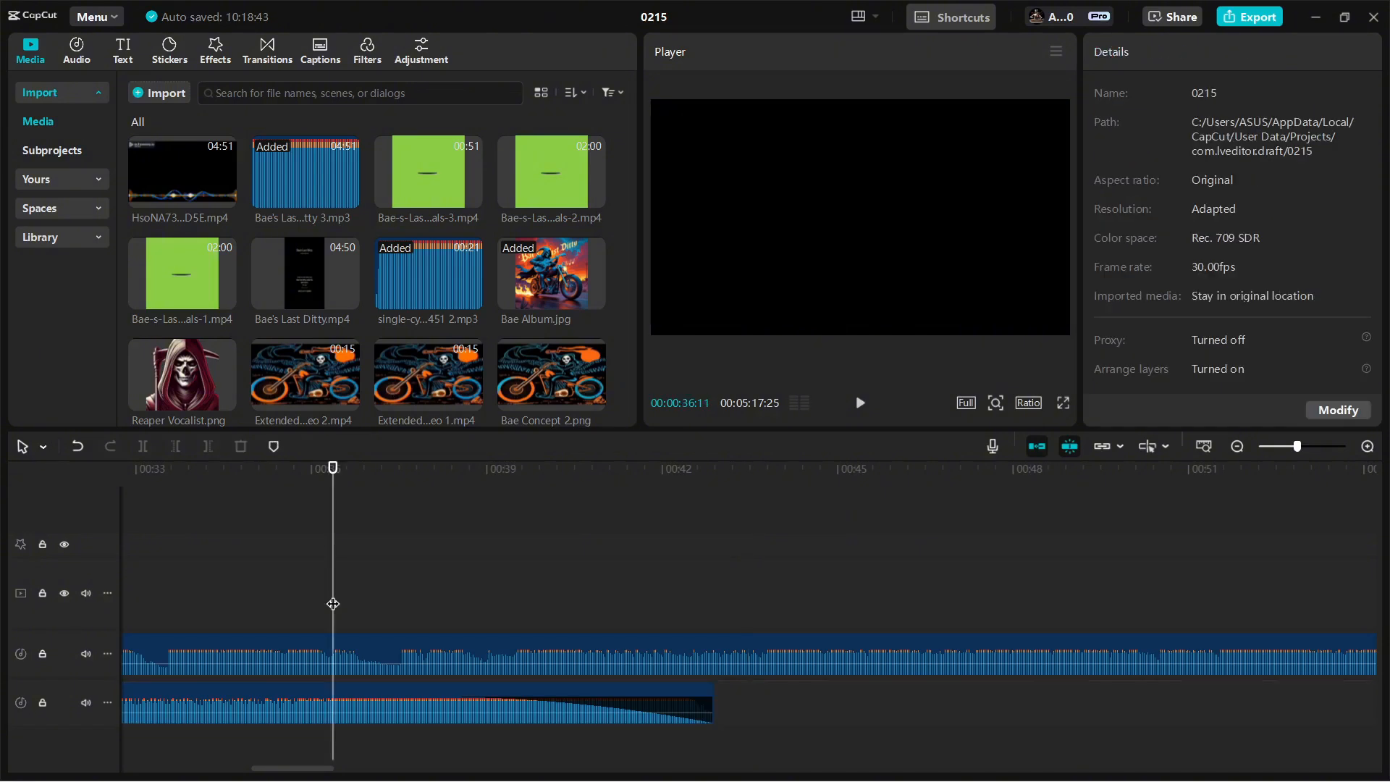
{"action": "key", "text": "space"}
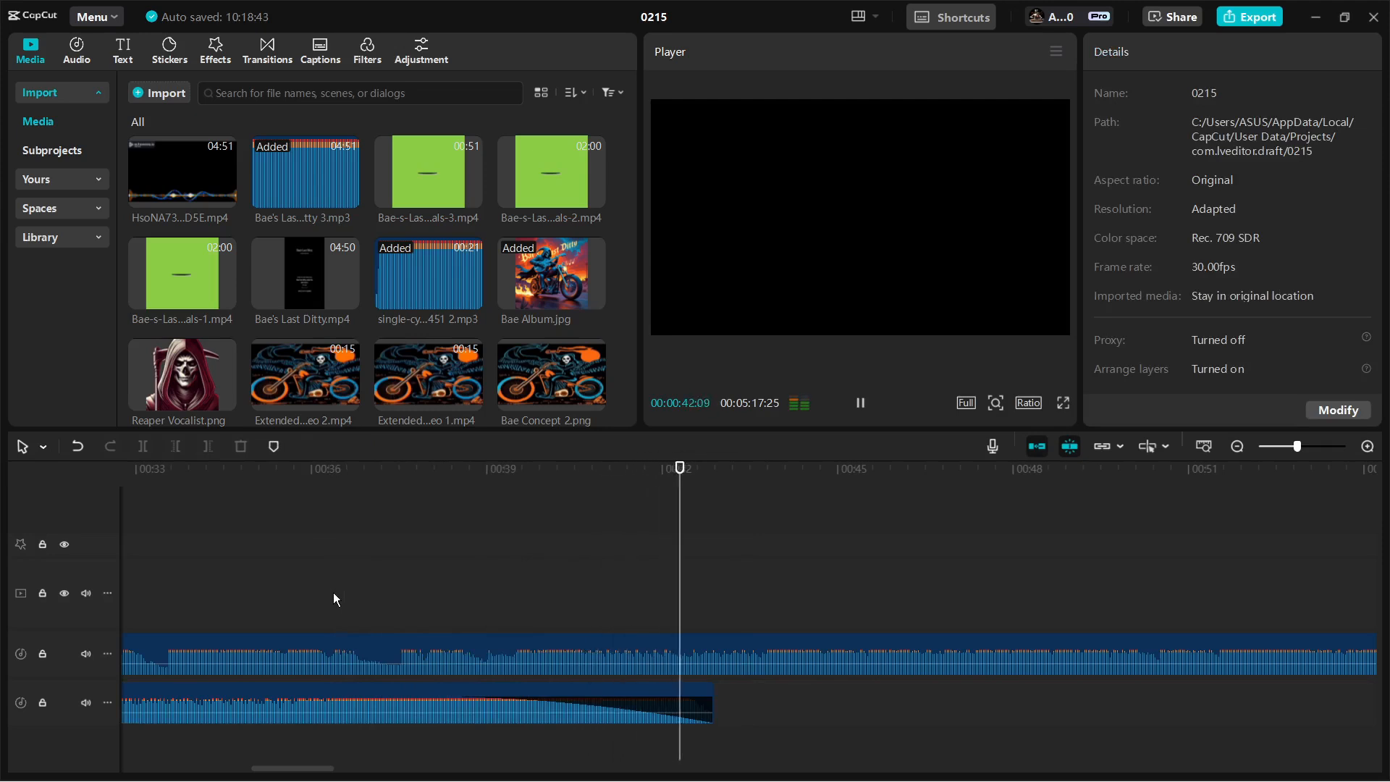
{"action": "key", "text": "space"}
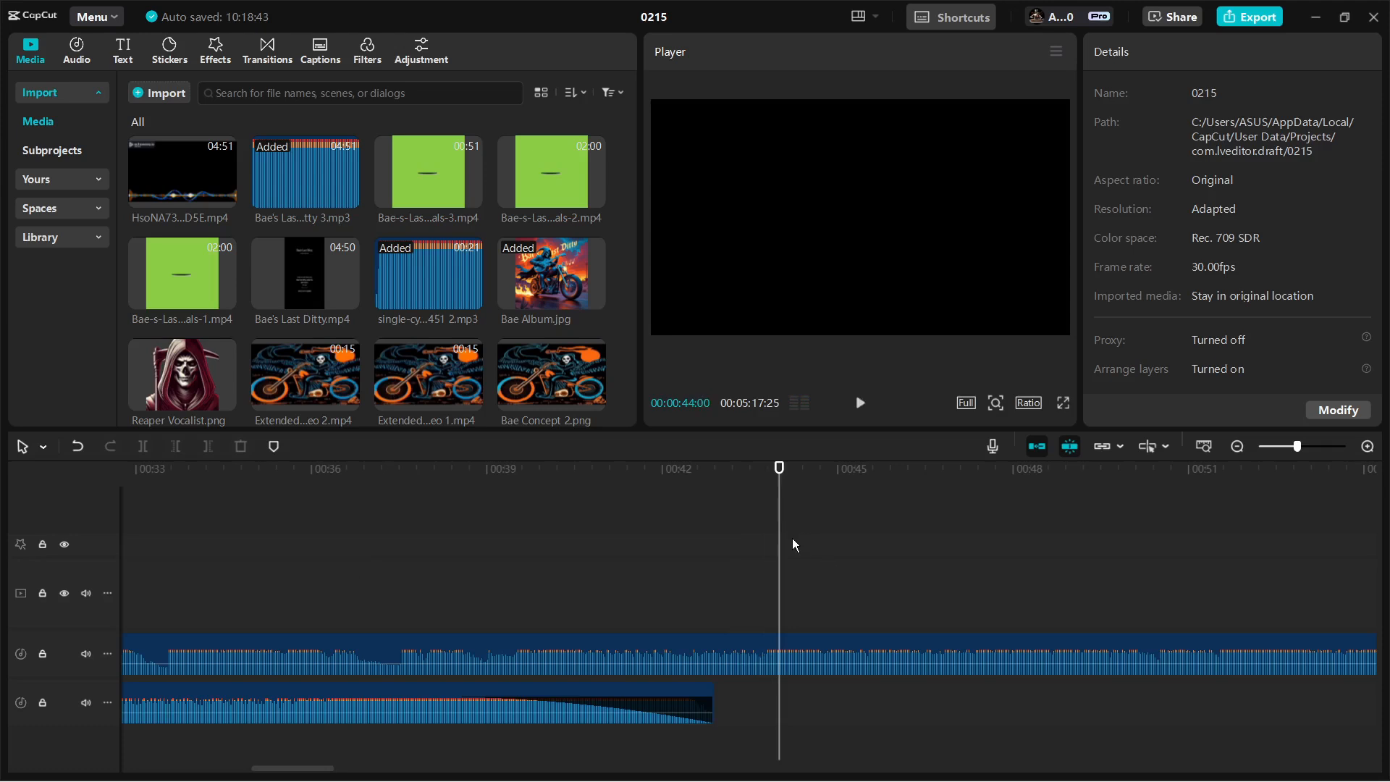
{"action": "left_click_drag", "start_coordinate": [782, 547], "coordinate": [235, 588]}
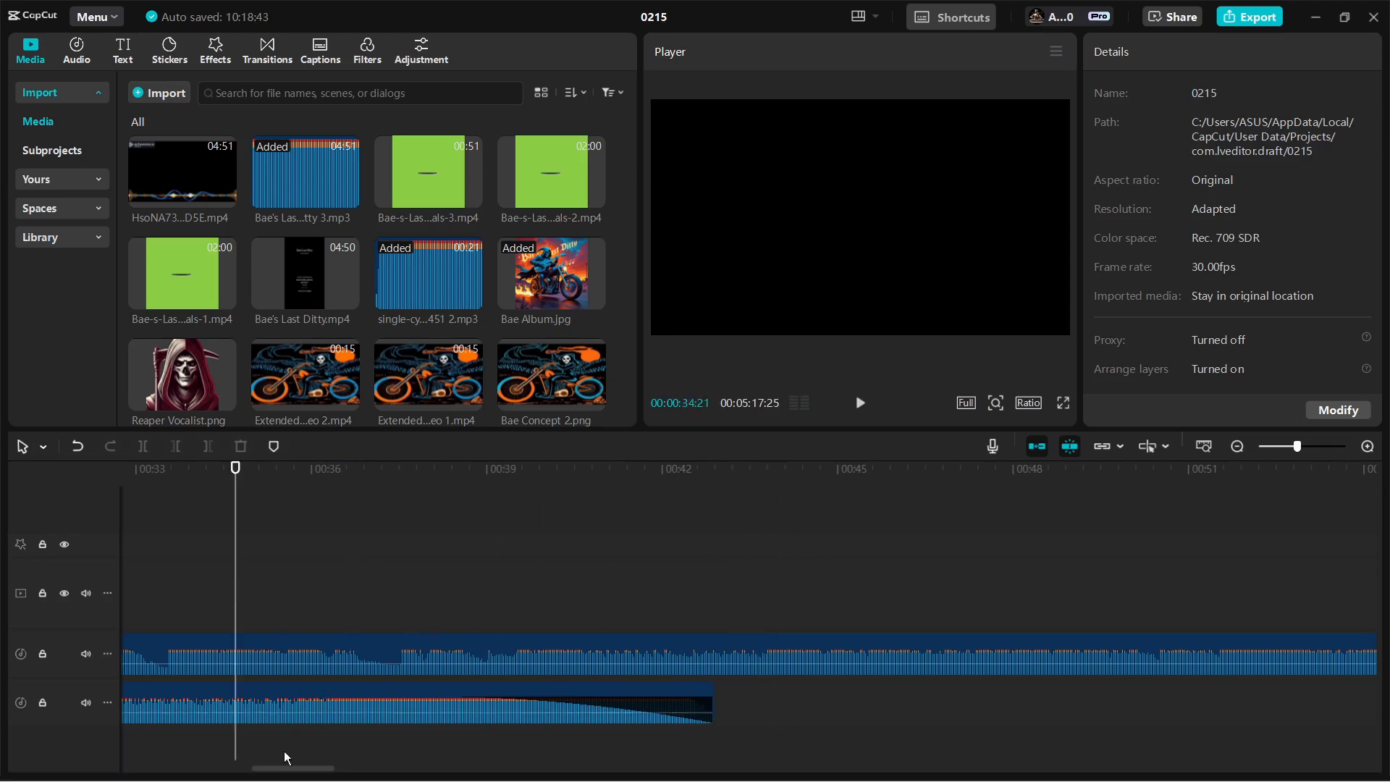
Step: Add Bae Concept 2.png after Ditty BG.jpg, starting with the Bae's Last Ditty 3.mp3 song
{"action": "left_click_drag", "start_coordinate": [292, 769], "coordinate": [255, 769]}
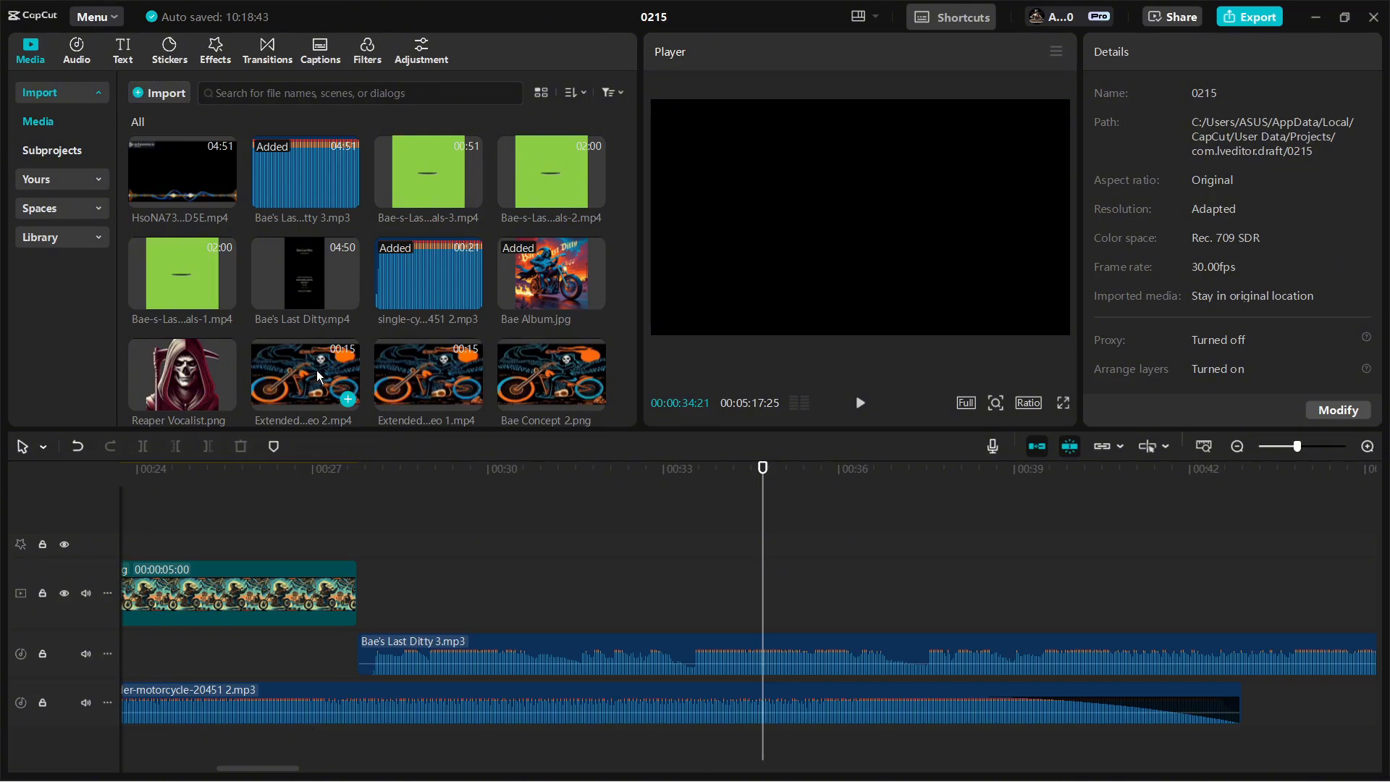
{"action": "left_click_drag", "start_coordinate": [516, 371], "coordinate": [361, 595]}
{"action": "left_click", "coordinate": [404, 530]}
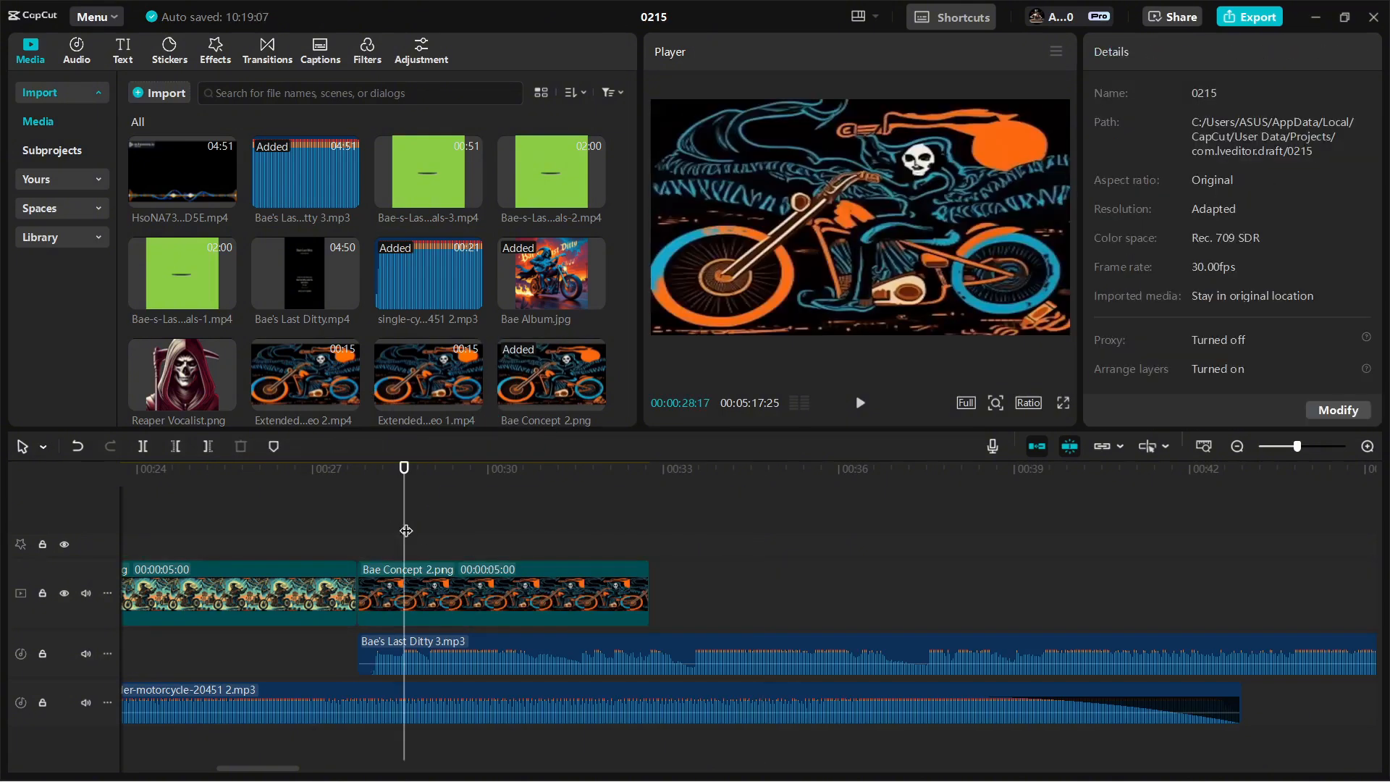
{"action": "mouse_move", "coordinate": [402, 550]}
{"action": "left_mouse_down"}
{"action": "mouse_move", "coordinate": [319, 554]}
{"action": "mouse_move", "coordinate": [416, 570]}
{"action": "left_mouse_up"}
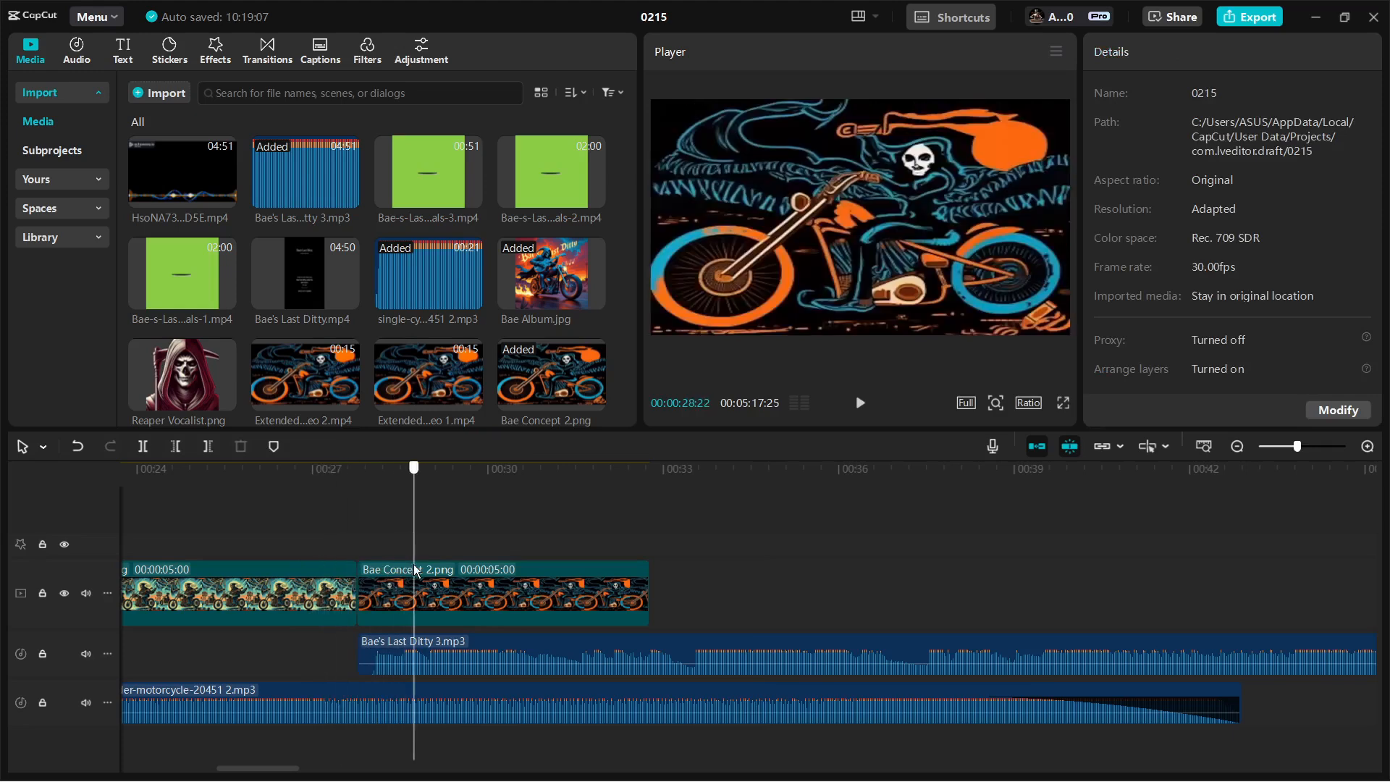
Step: Add Extended_Video 1.mp4 after Bae Concept 2.png, followed directly by a second copy of the same video
{"action": "mouse_move", "coordinate": [506, 368]}
{"action": "left_click", "coordinate": [471, 399]}
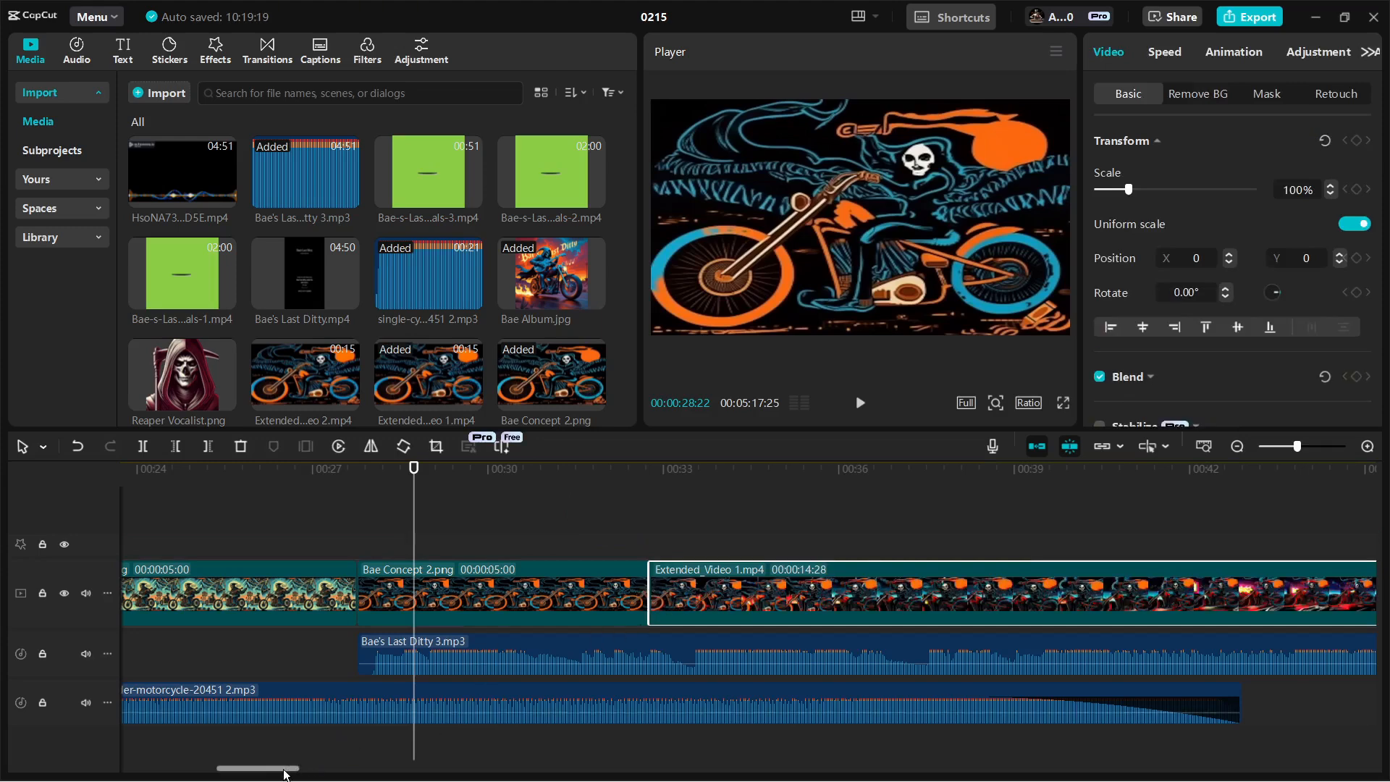
{"action": "left_click_drag", "start_coordinate": [285, 772], "coordinate": [331, 772]}
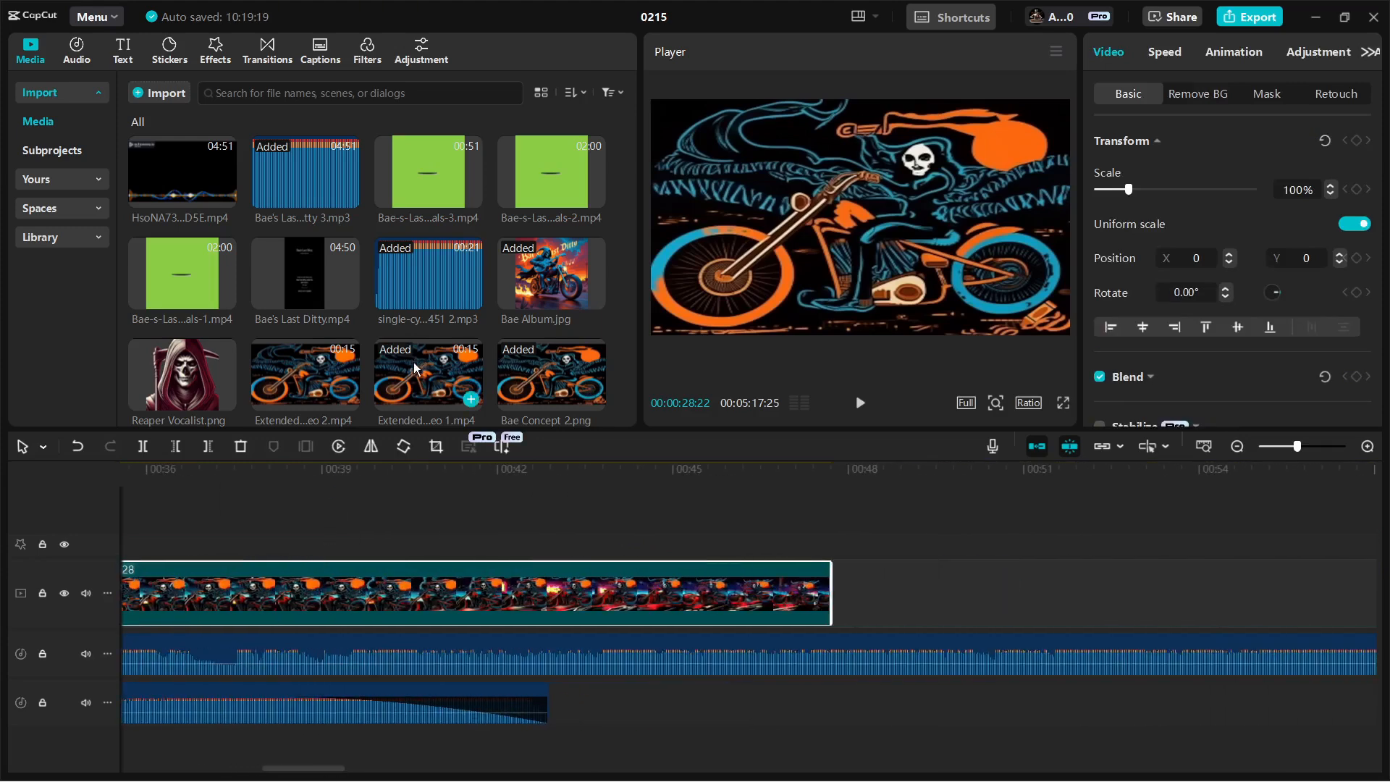
{"action": "left_click_drag", "start_coordinate": [409, 380], "coordinate": [842, 597]}
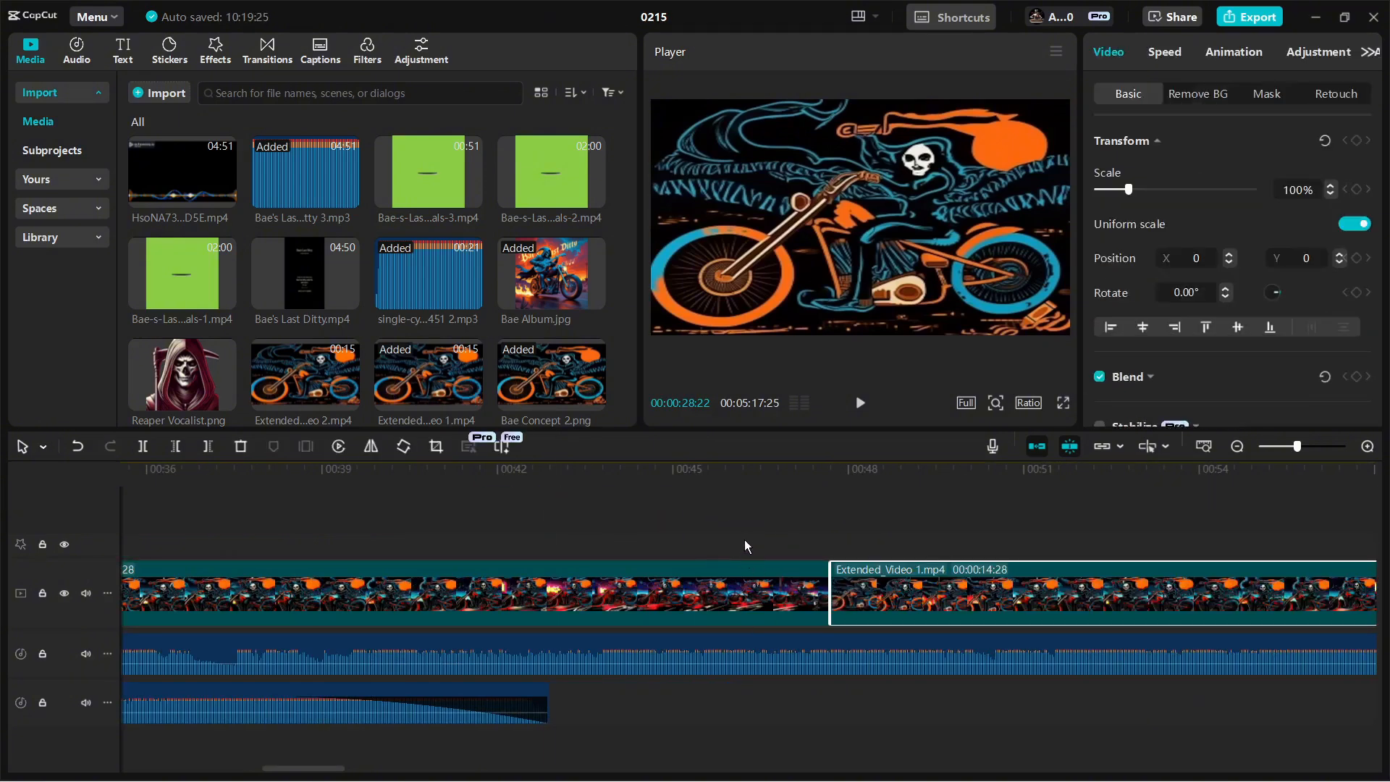
Step: Reverse the second Extended_Video 1.mp4 clip and play back across the join between the two copies
{"action": "left_click", "coordinate": [338, 447]}
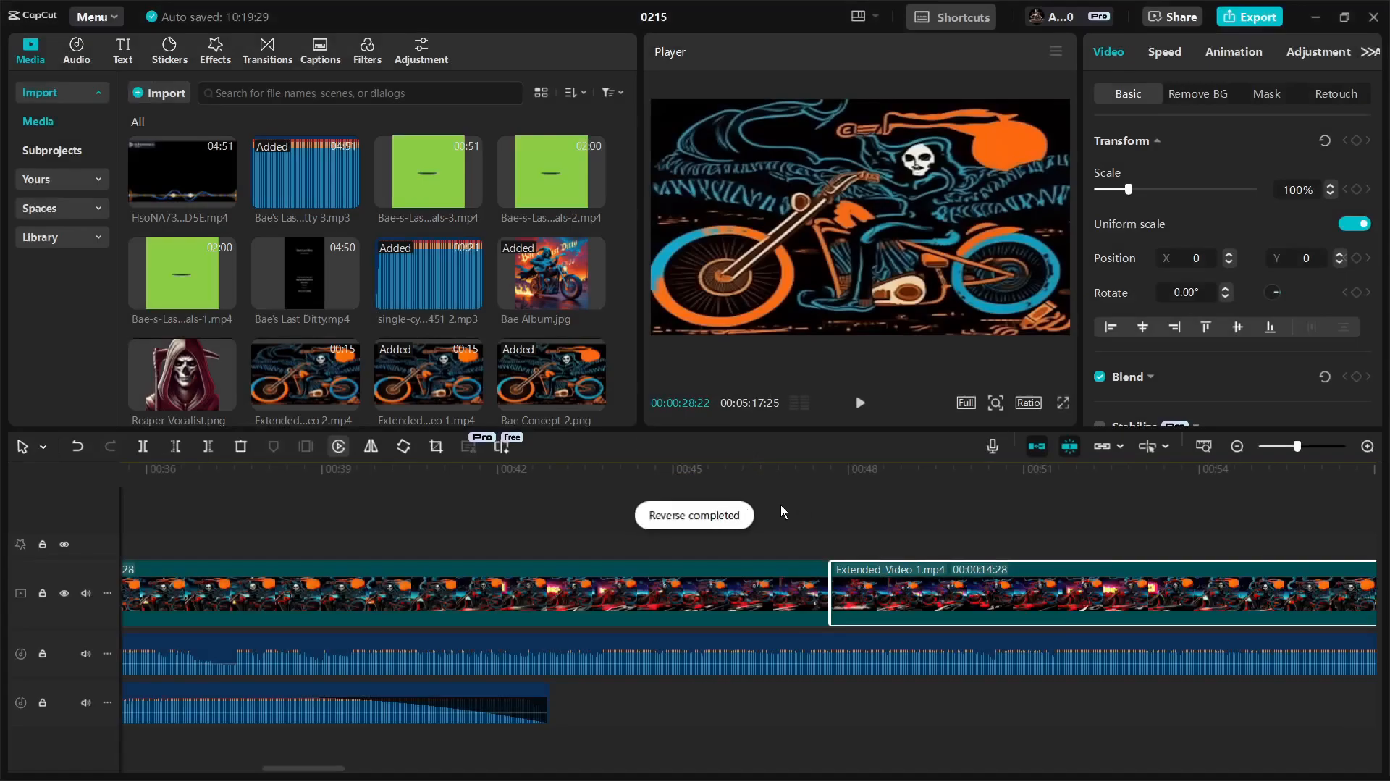
{"action": "left_click", "coordinate": [781, 511]}
{"action": "left_click", "coordinate": [503, 542]}
{"action": "key", "text": "space"}
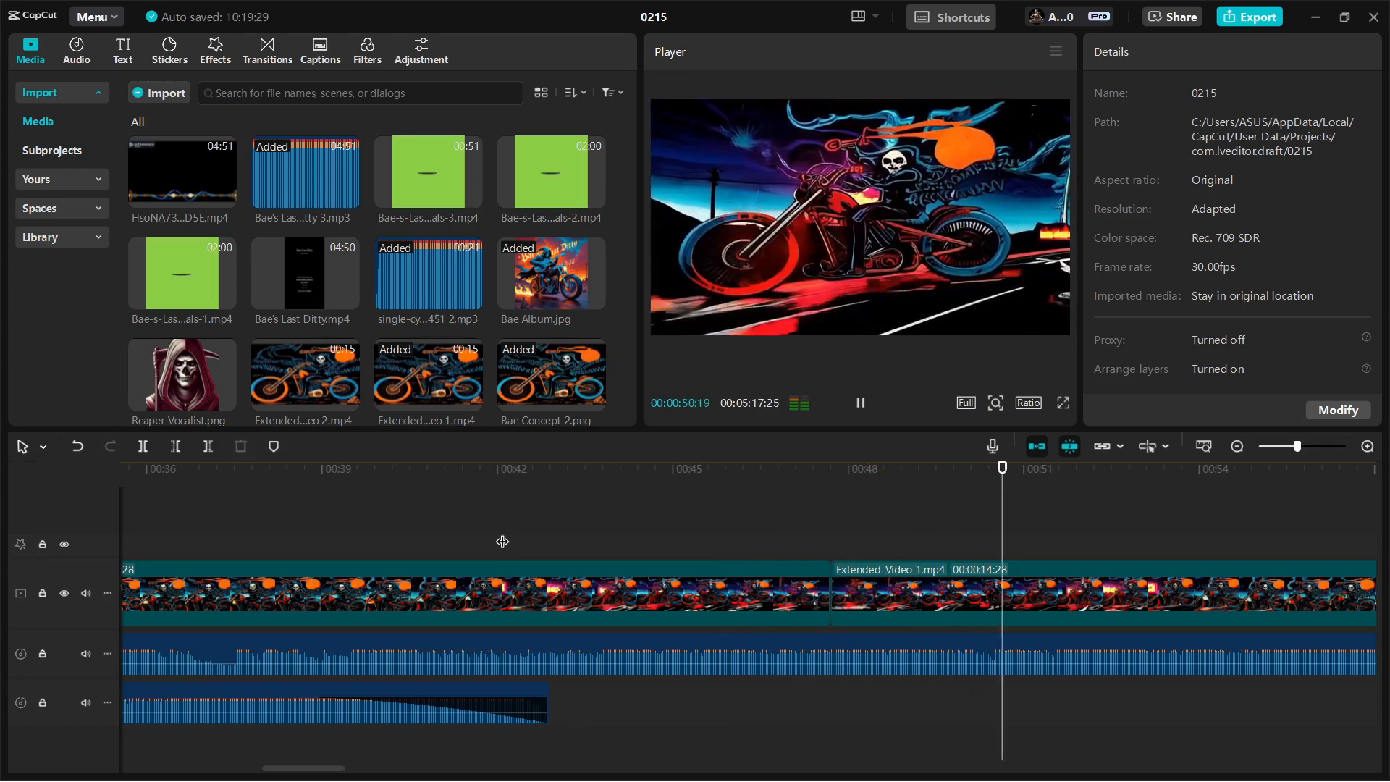
{"action": "key", "text": "space"}
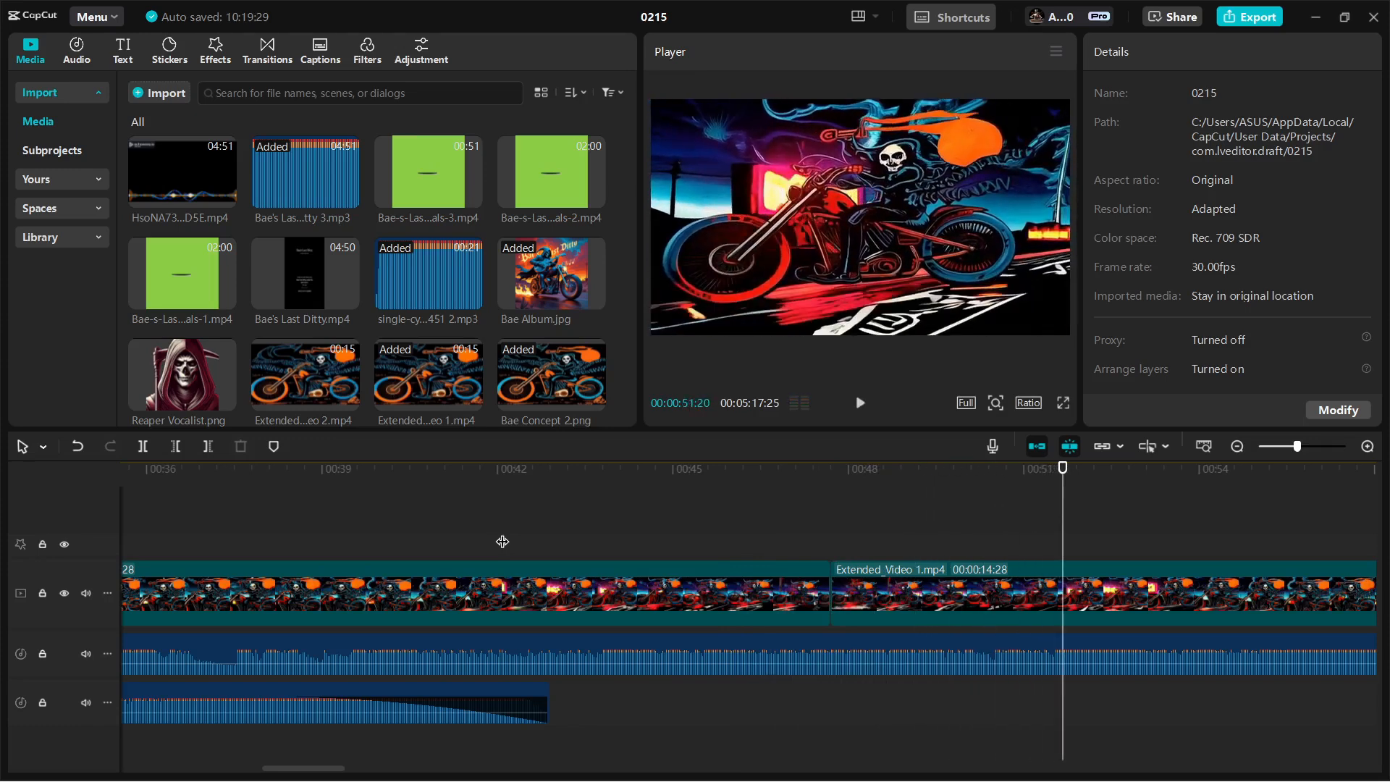
Step: Review the Ditty BG.jpg section of the timeline, moving the playhead from its start to just before its end
{"action": "left_click_drag", "start_coordinate": [329, 772], "coordinate": [271, 779]}
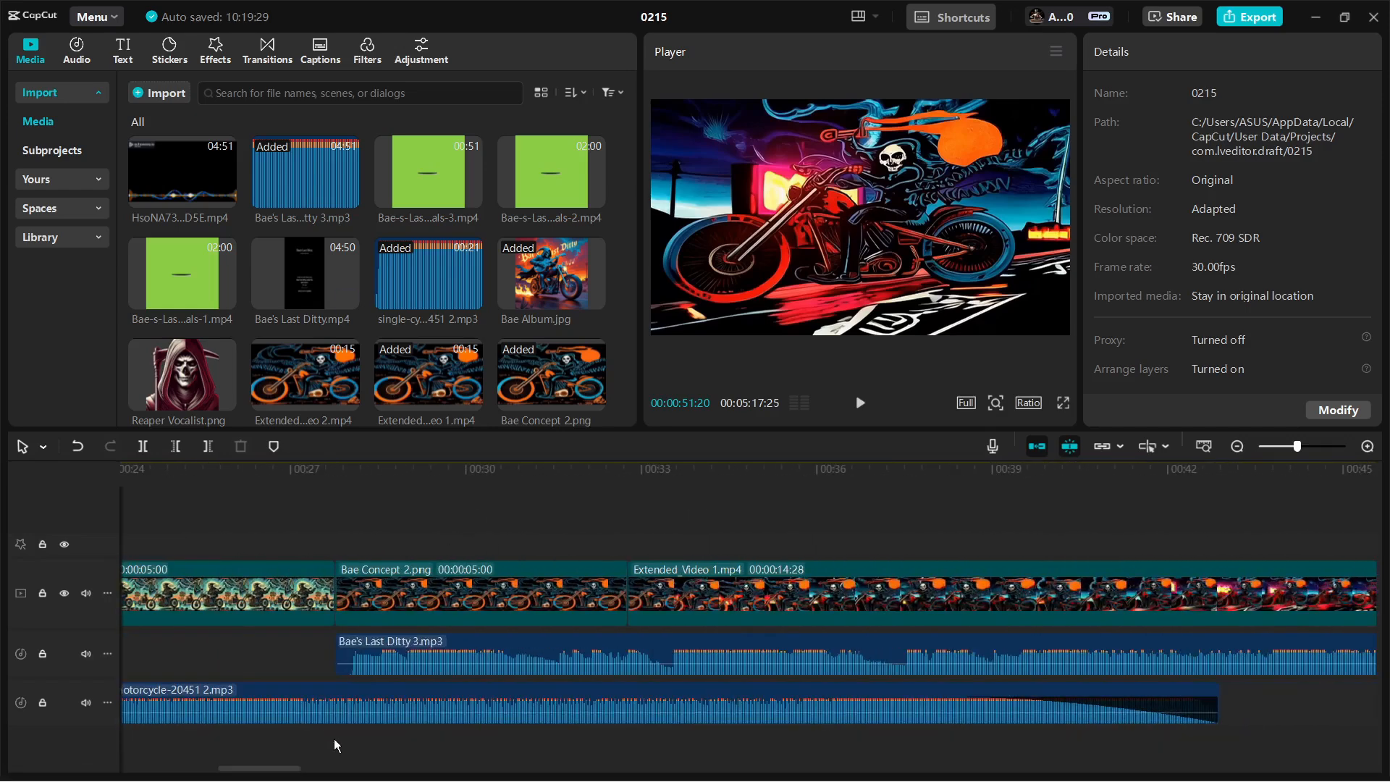
{"action": "left_click_drag", "start_coordinate": [272, 772], "coordinate": [256, 772]}
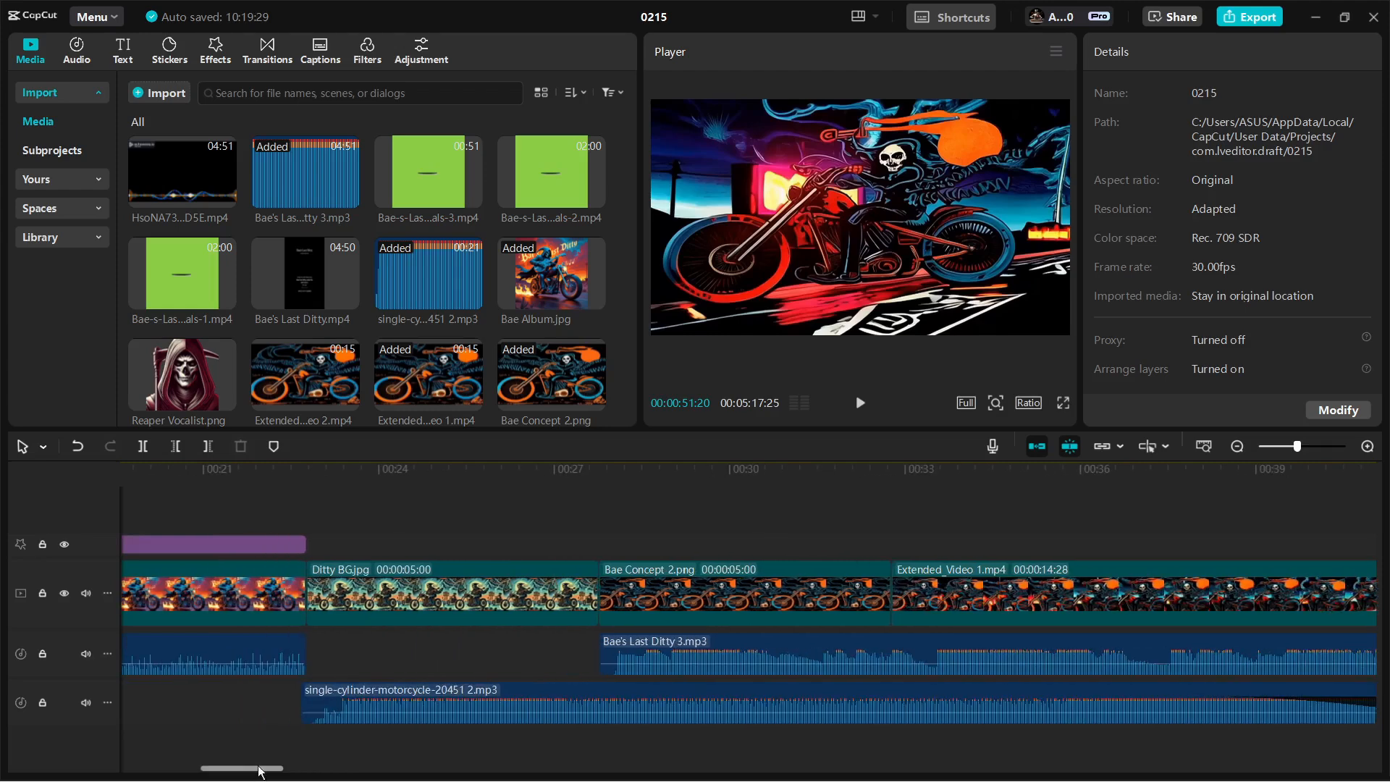
{"action": "left_click", "coordinate": [610, 520]}
{"action": "left_click_drag", "start_coordinate": [609, 525], "coordinate": [308, 549]}
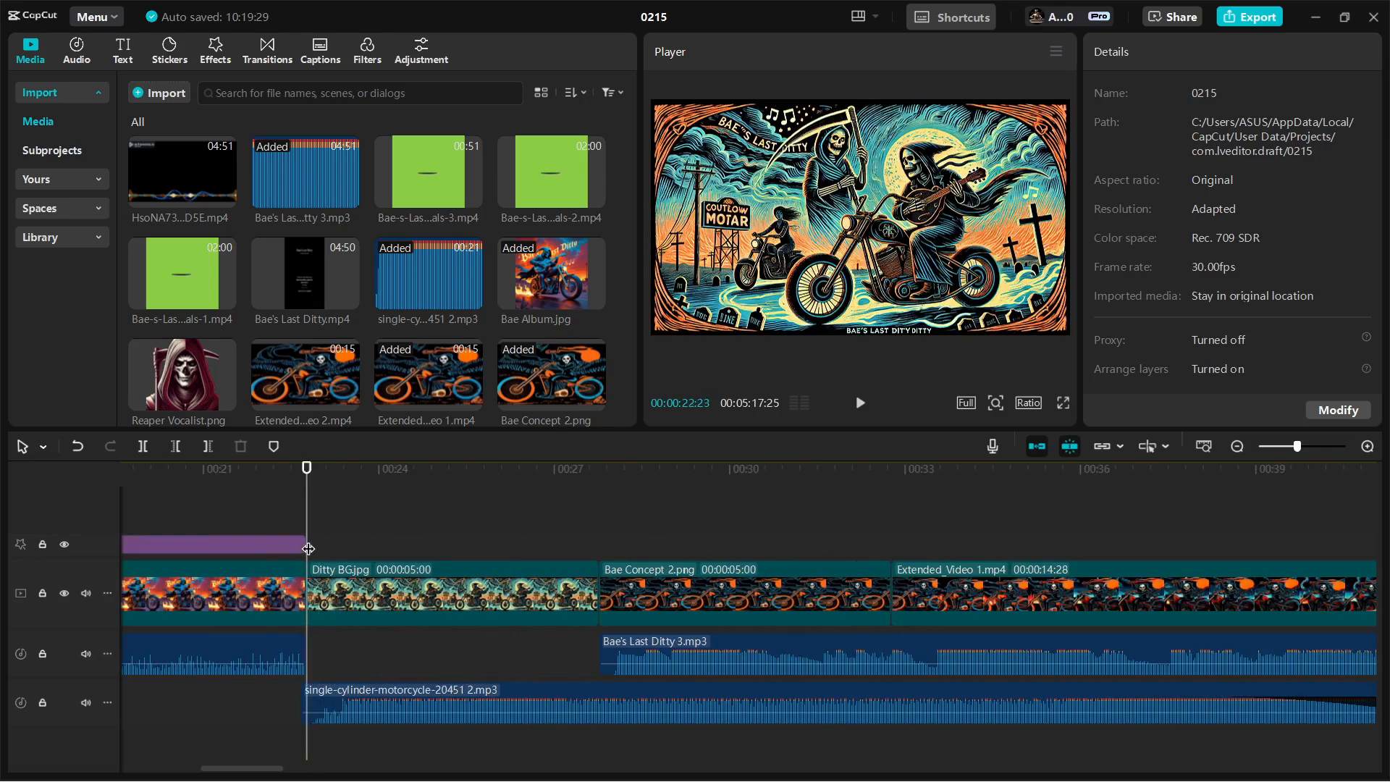
{"action": "left_click", "coordinate": [590, 516]}
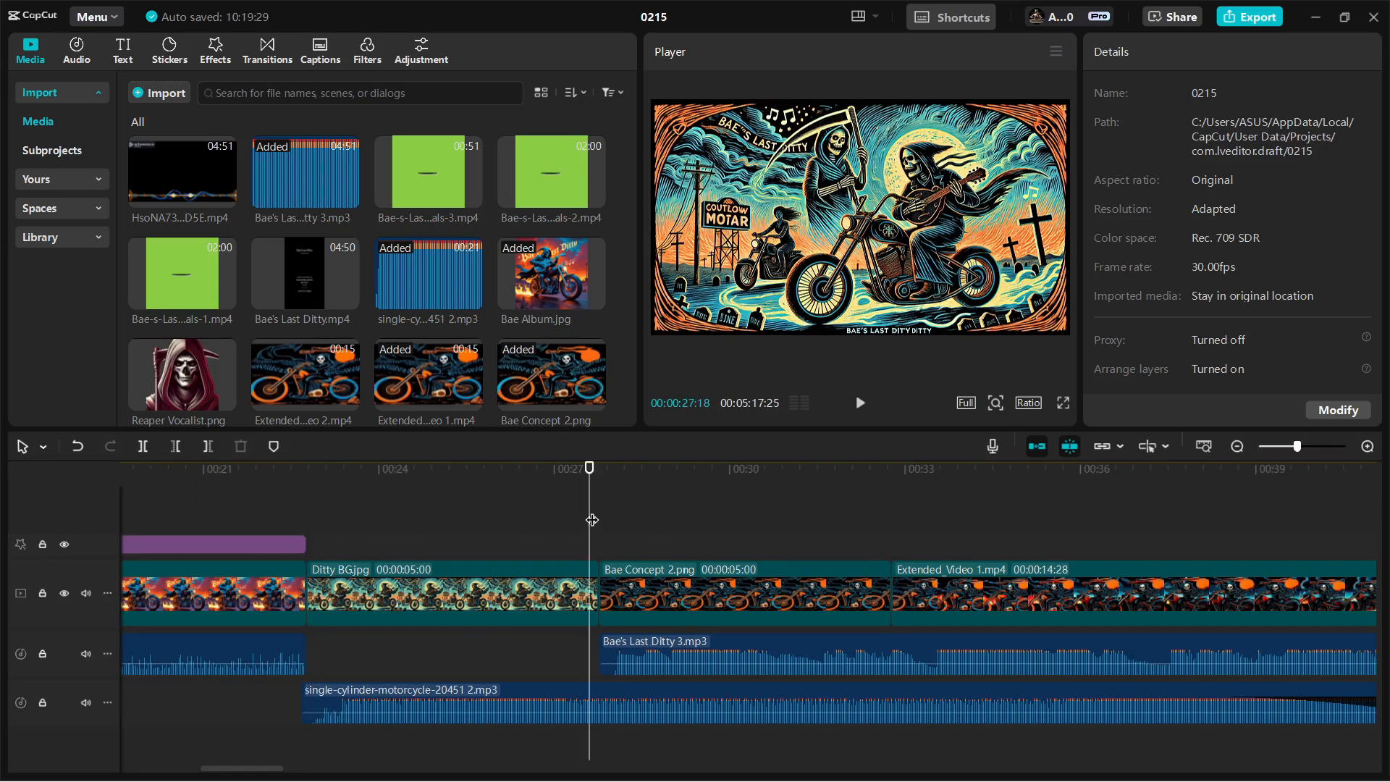
Step: Place HsoNA73FHdDSqXsddD5E.mp4 on a new upper track at the start of Bae Concept 2.png and apply a 2.3 s entrance animation
{"action": "left_click_drag", "start_coordinate": [593, 520], "coordinate": [601, 522]}
{"action": "left_click_drag", "start_coordinate": [184, 156], "coordinate": [601, 510]}
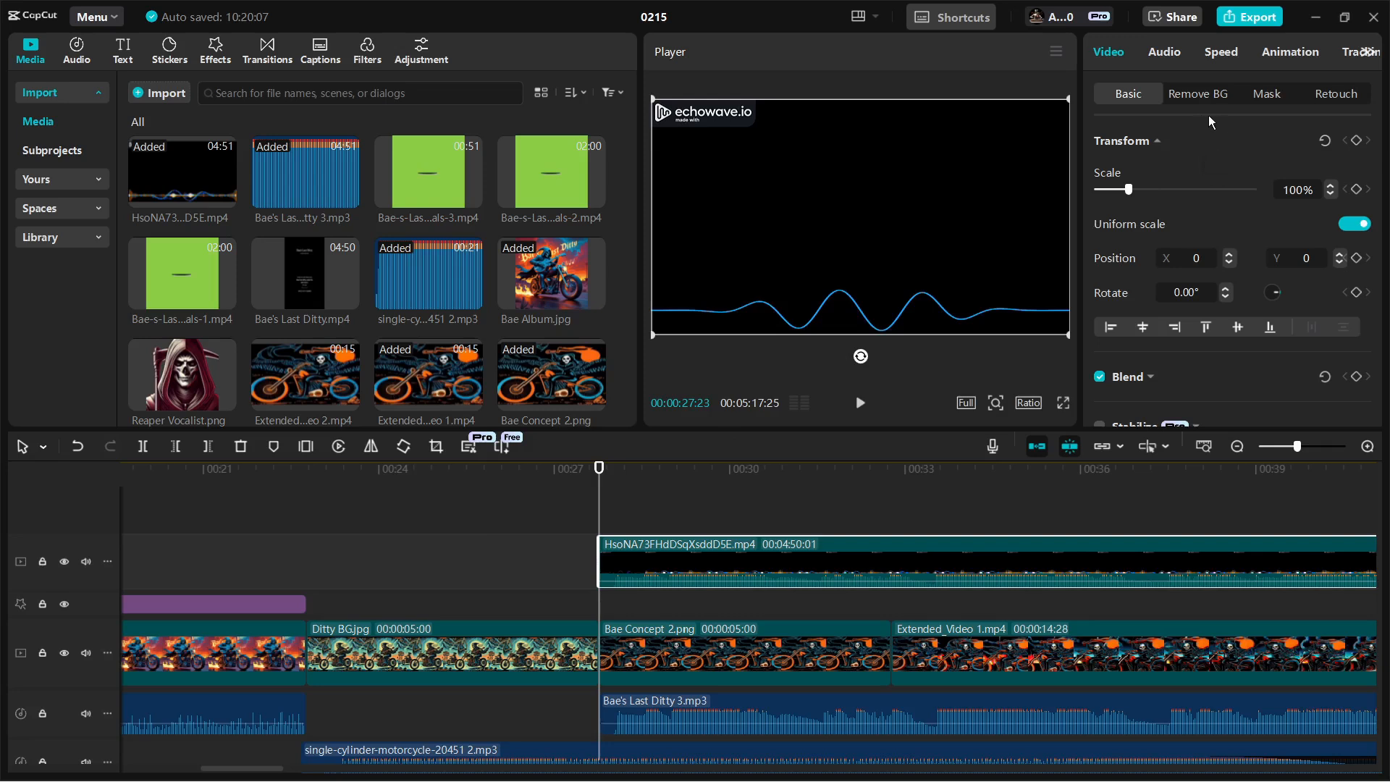
{"action": "left_click", "coordinate": [1283, 52]}
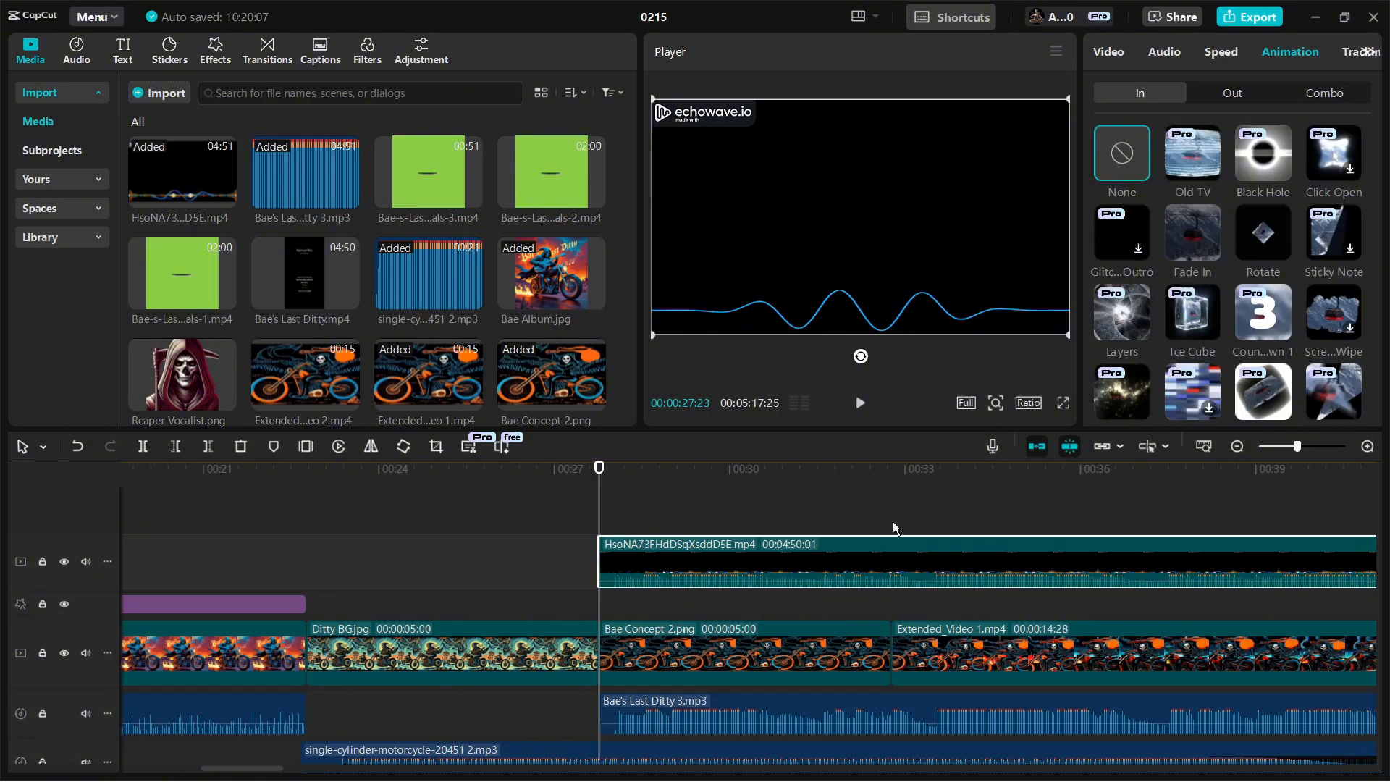
{"action": "left_click", "coordinate": [1100, 416]}
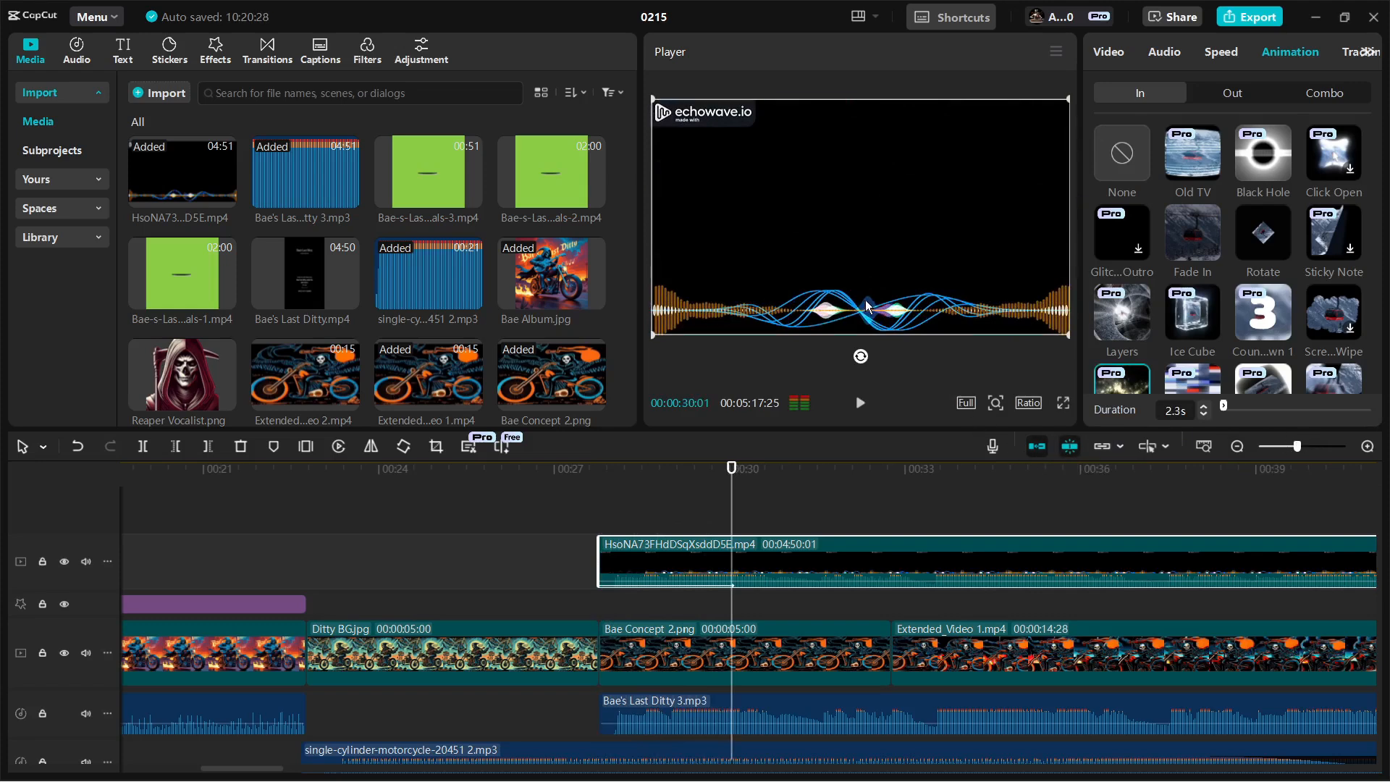
Step: Raise the visualizer to Y position 932 in the frame and silence both its clip volume and its track
{"action": "left_click_drag", "start_coordinate": [863, 288], "coordinate": [868, 206]}
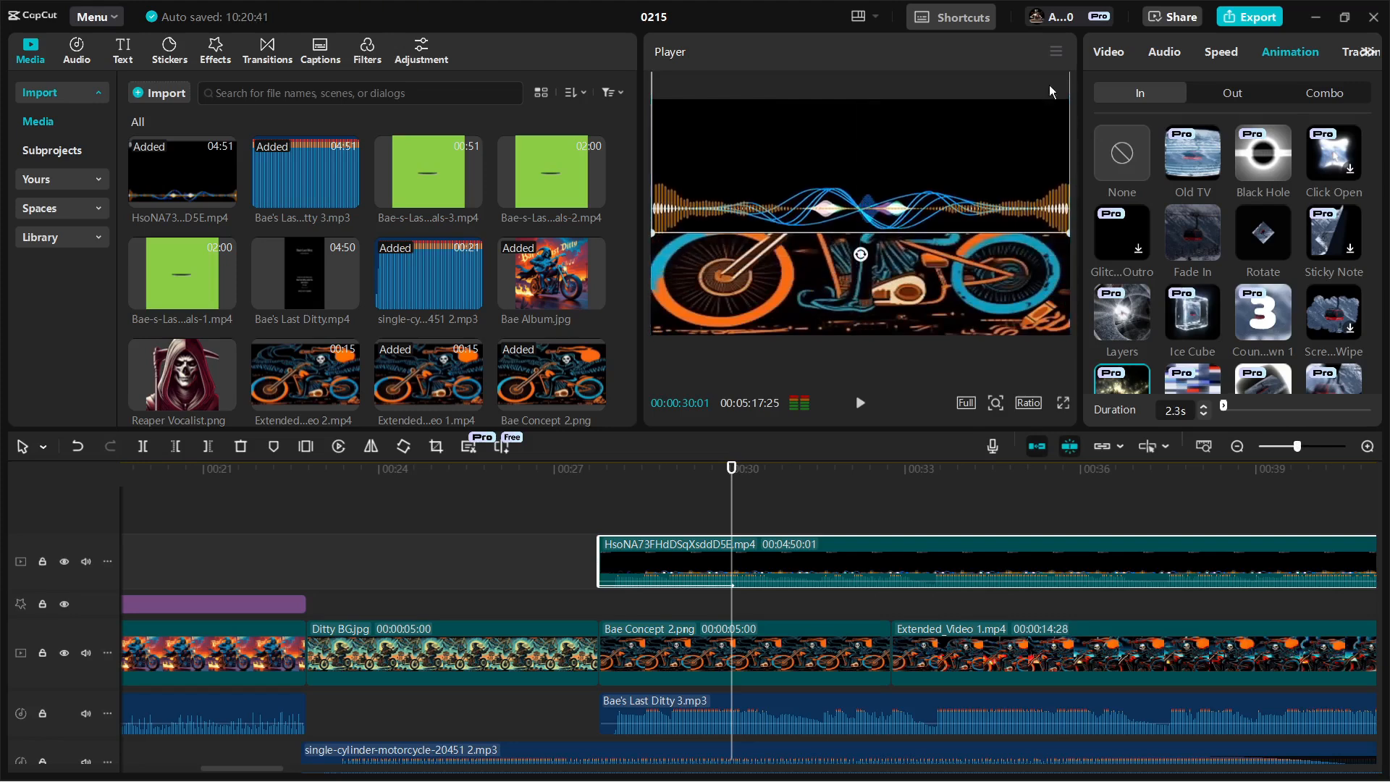
{"action": "left_click", "coordinate": [1150, 63]}
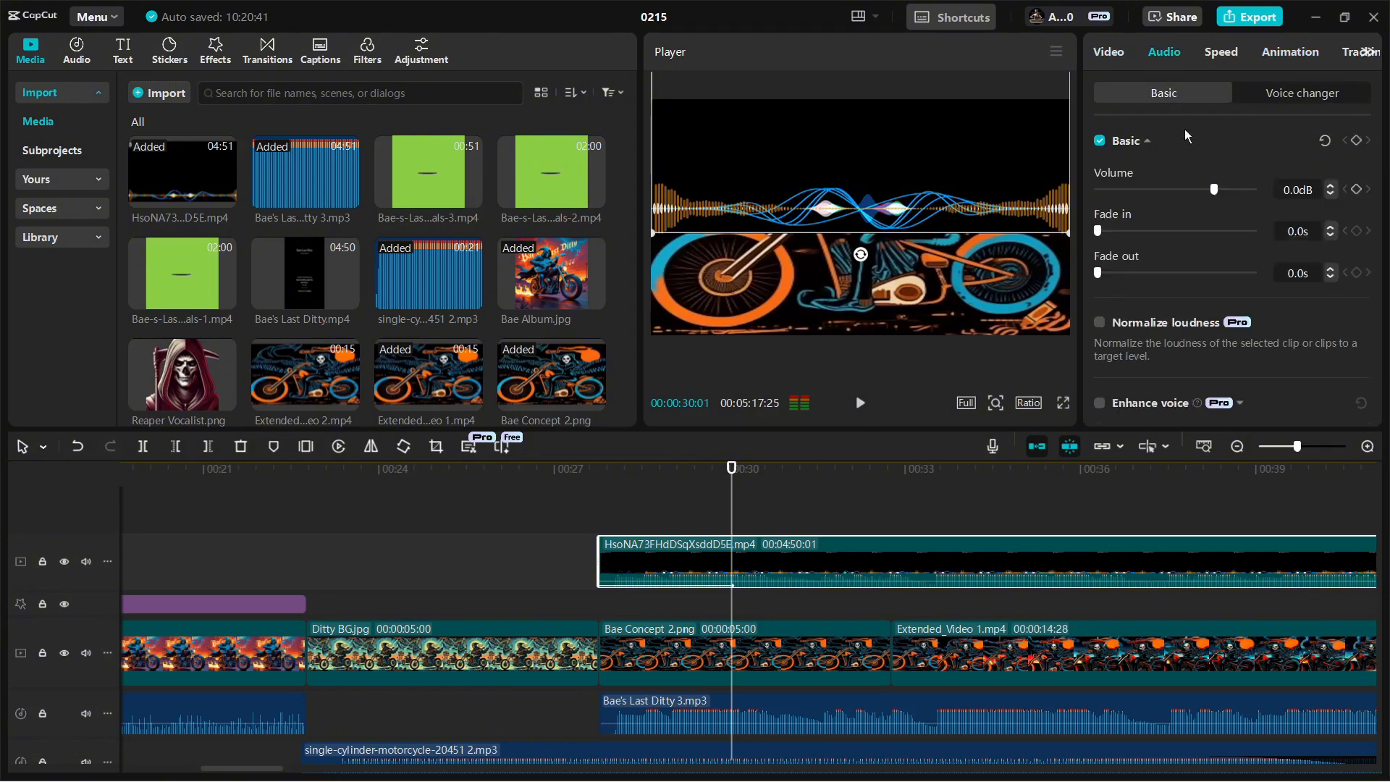
{"action": "left_click_drag", "start_coordinate": [1200, 186], "coordinate": [1093, 194]}
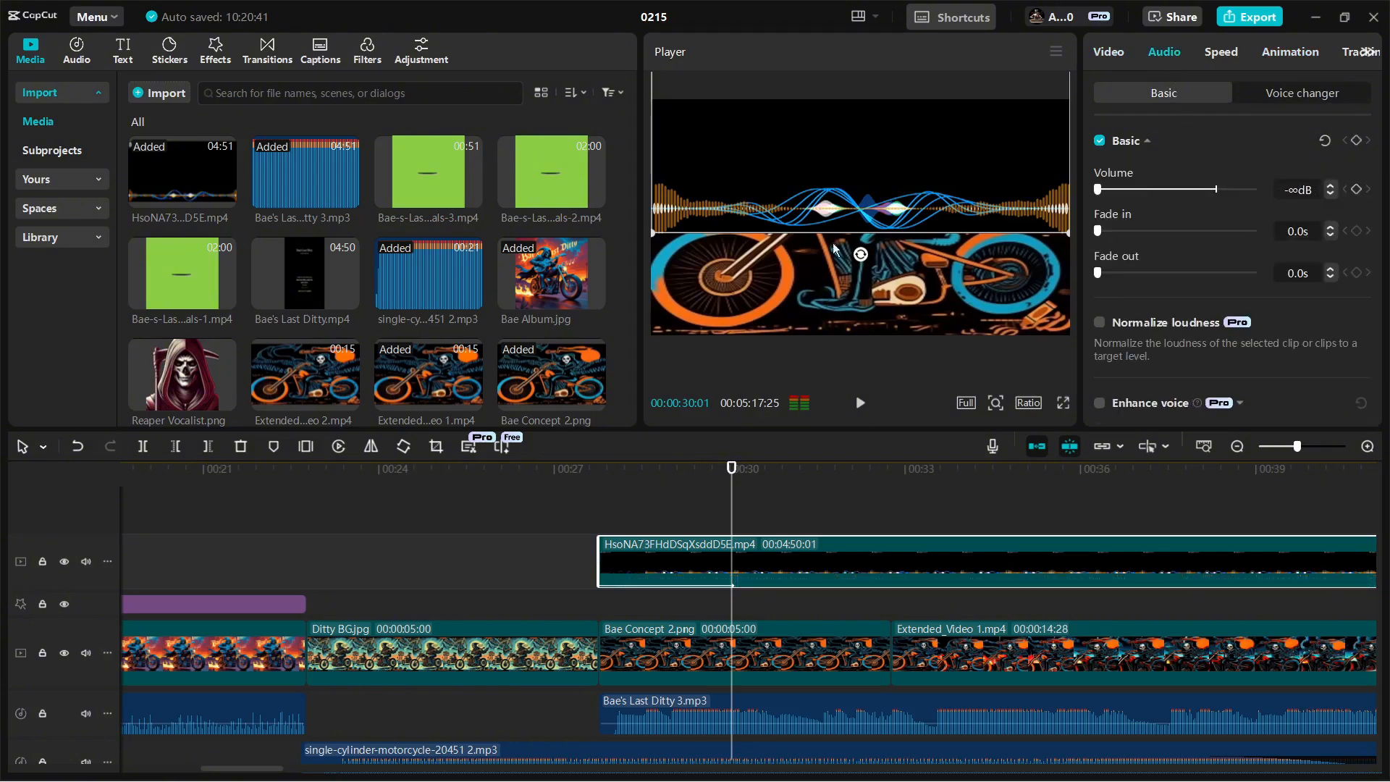
{"action": "left_click", "coordinate": [86, 562]}
Step: Chroma-key the black background out of the visualizer clip with an intensity of 1
{"action": "left_click", "coordinate": [1119, 54]}
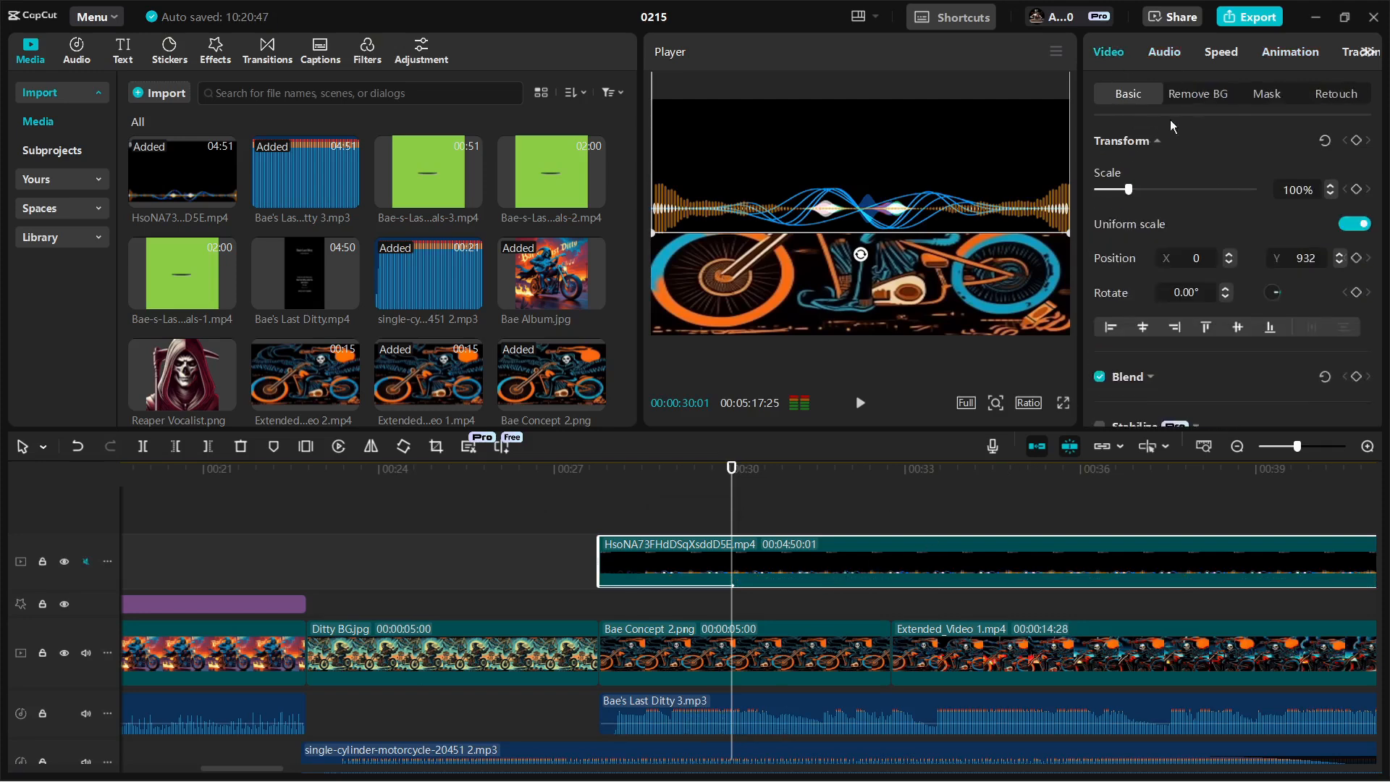
{"action": "left_click", "coordinate": [1193, 98]}
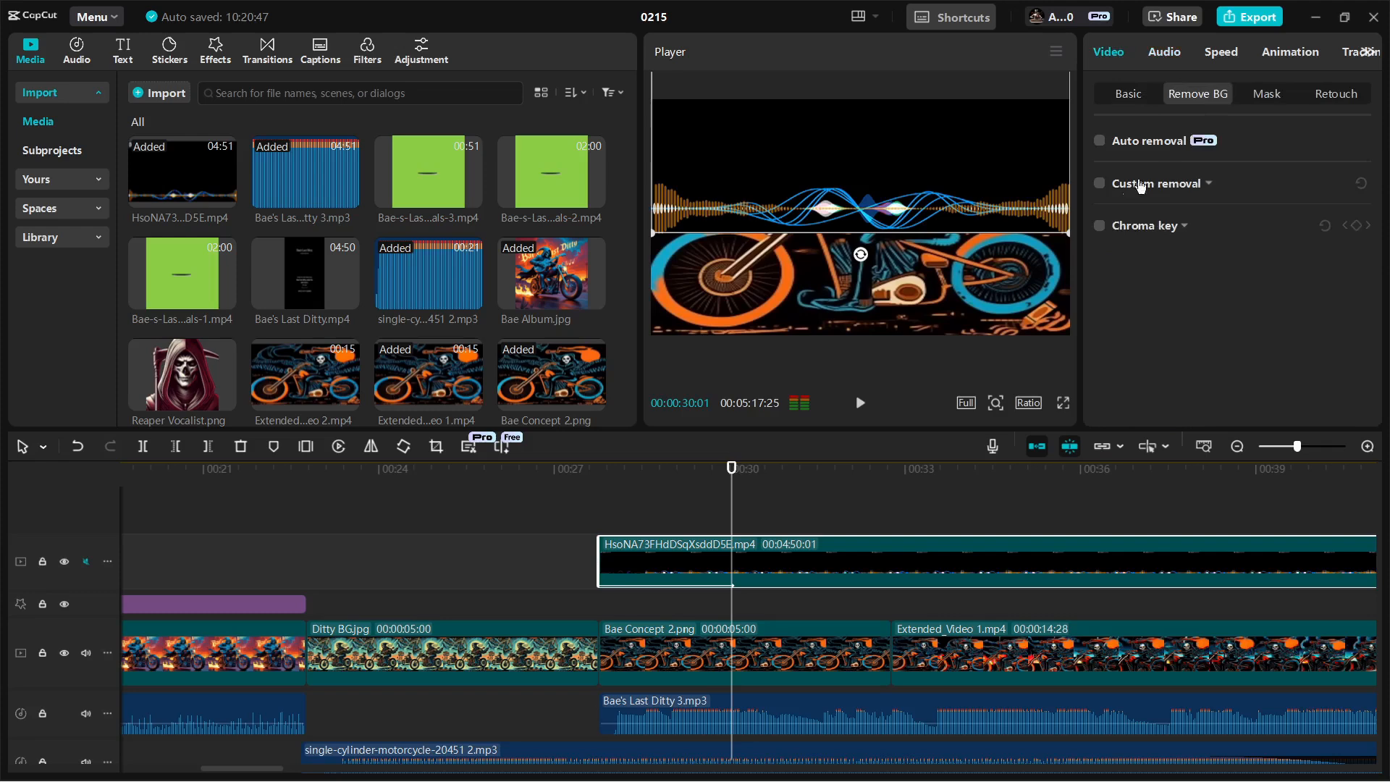
{"action": "left_click", "coordinate": [1100, 225]}
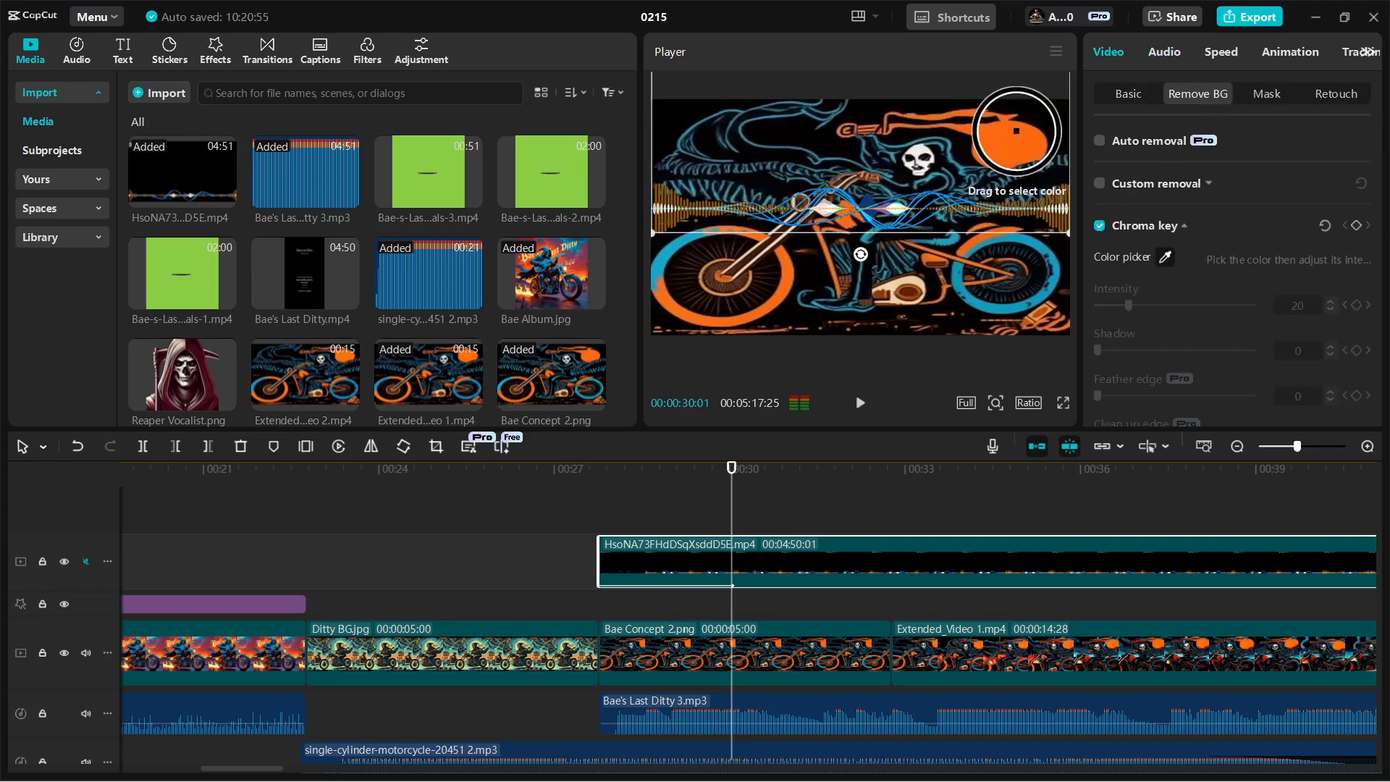
{"action": "left_click", "coordinate": [1010, 130]}
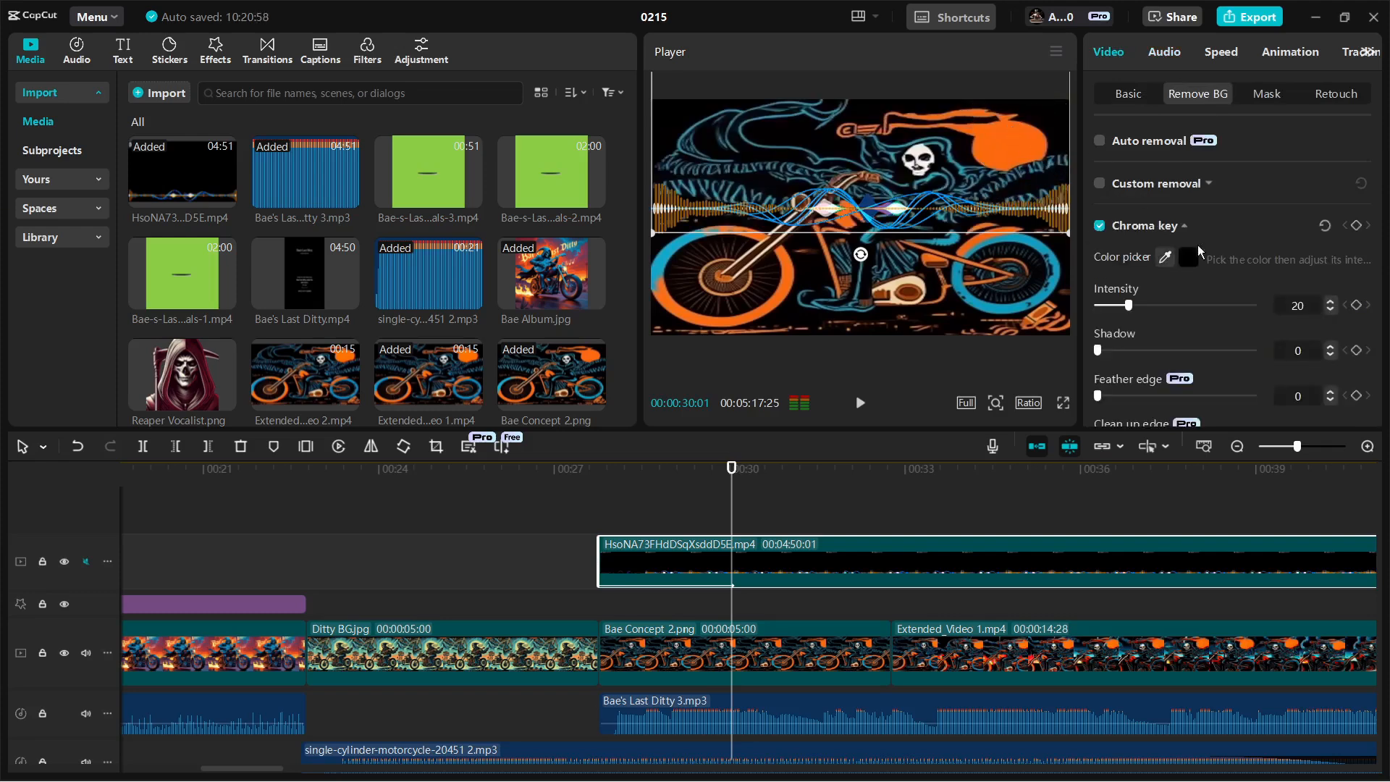
{"action": "left_click", "coordinate": [1307, 306]}
{"action": "key", "text": "Return"}
Step: Add Bae's Last Ditty.mp4 above the visualizer at its start and move the visualizer slightly higher in the frame
{"action": "left_click_drag", "start_coordinate": [302, 280], "coordinate": [598, 505]}
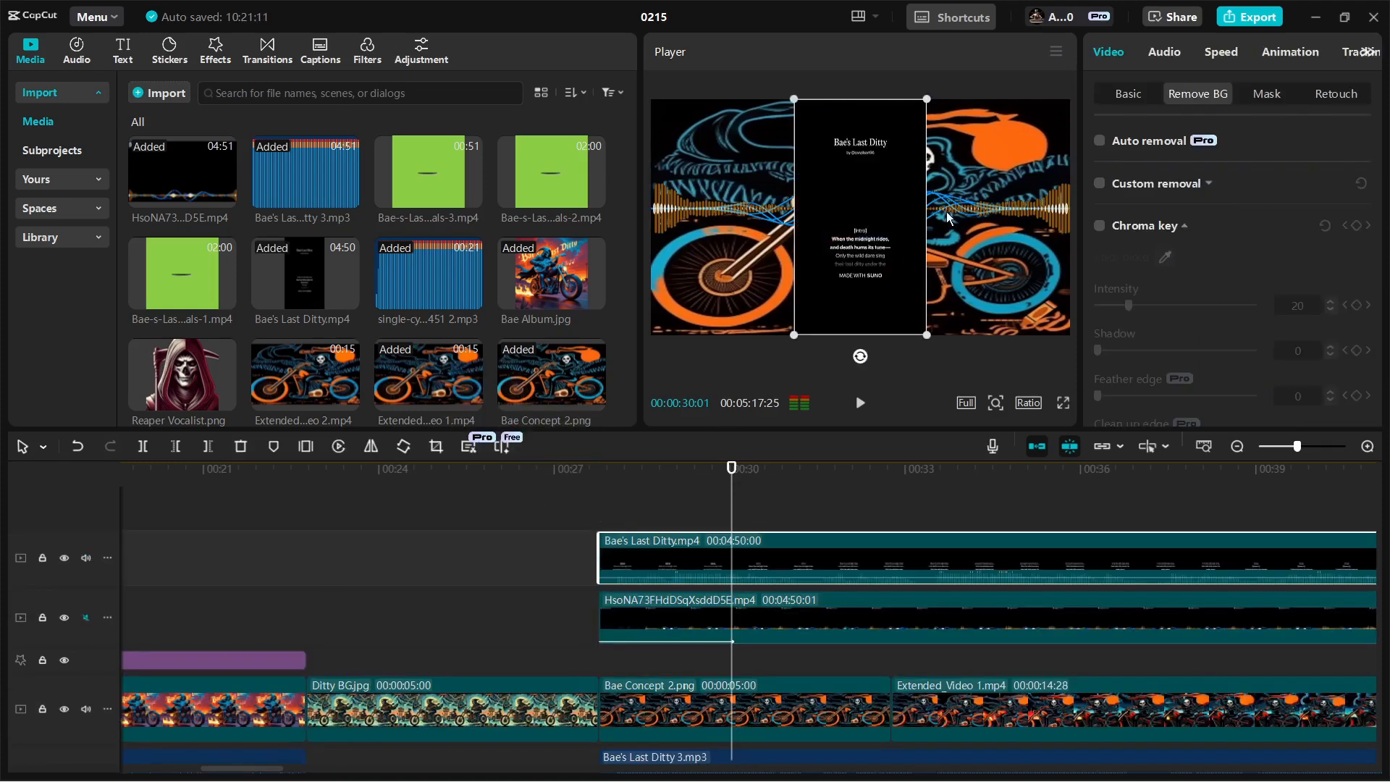
{"action": "left_click", "coordinate": [903, 602]}
{"action": "left_click_drag", "start_coordinate": [955, 213], "coordinate": [946, 196]}
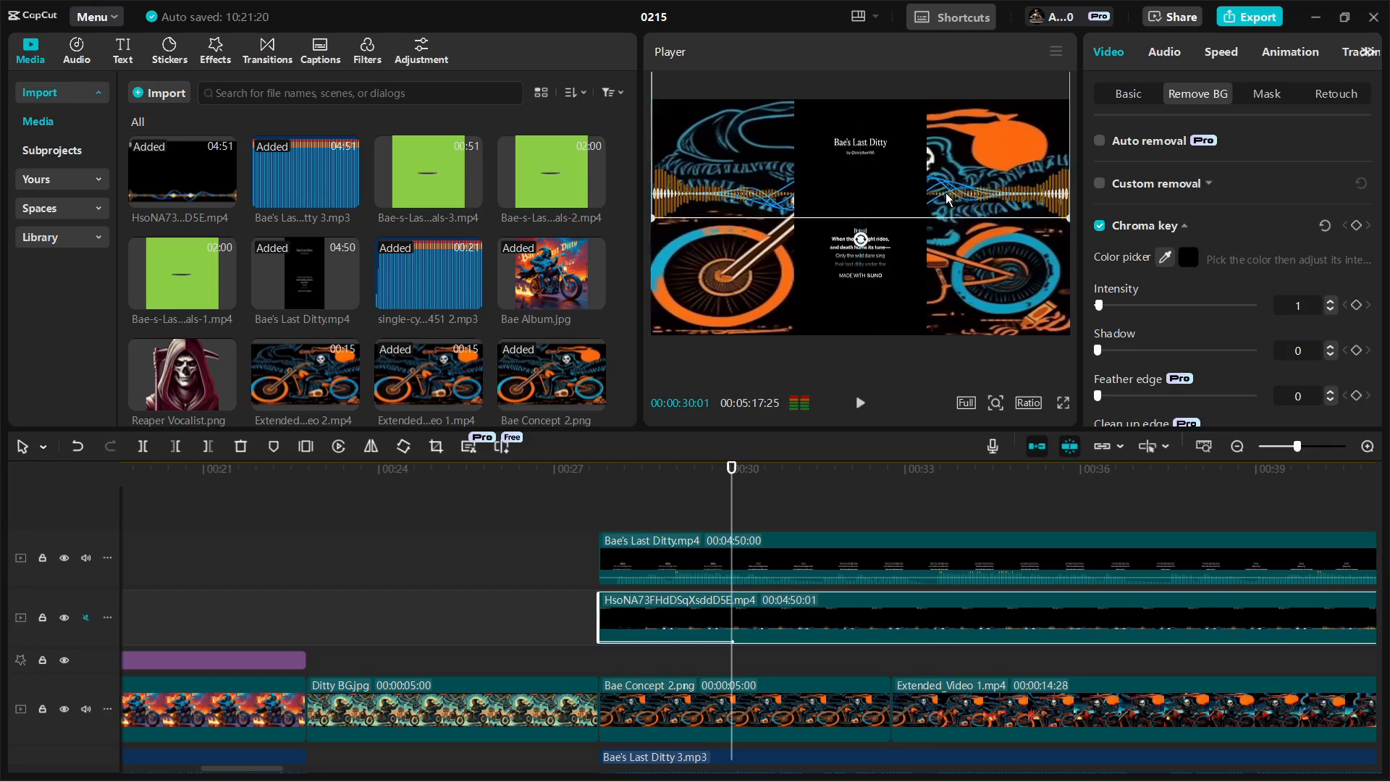
Step: Delete the Bae's Last Ditty.mp4 clip from above the visualizer
{"action": "left_click", "coordinate": [868, 538]}
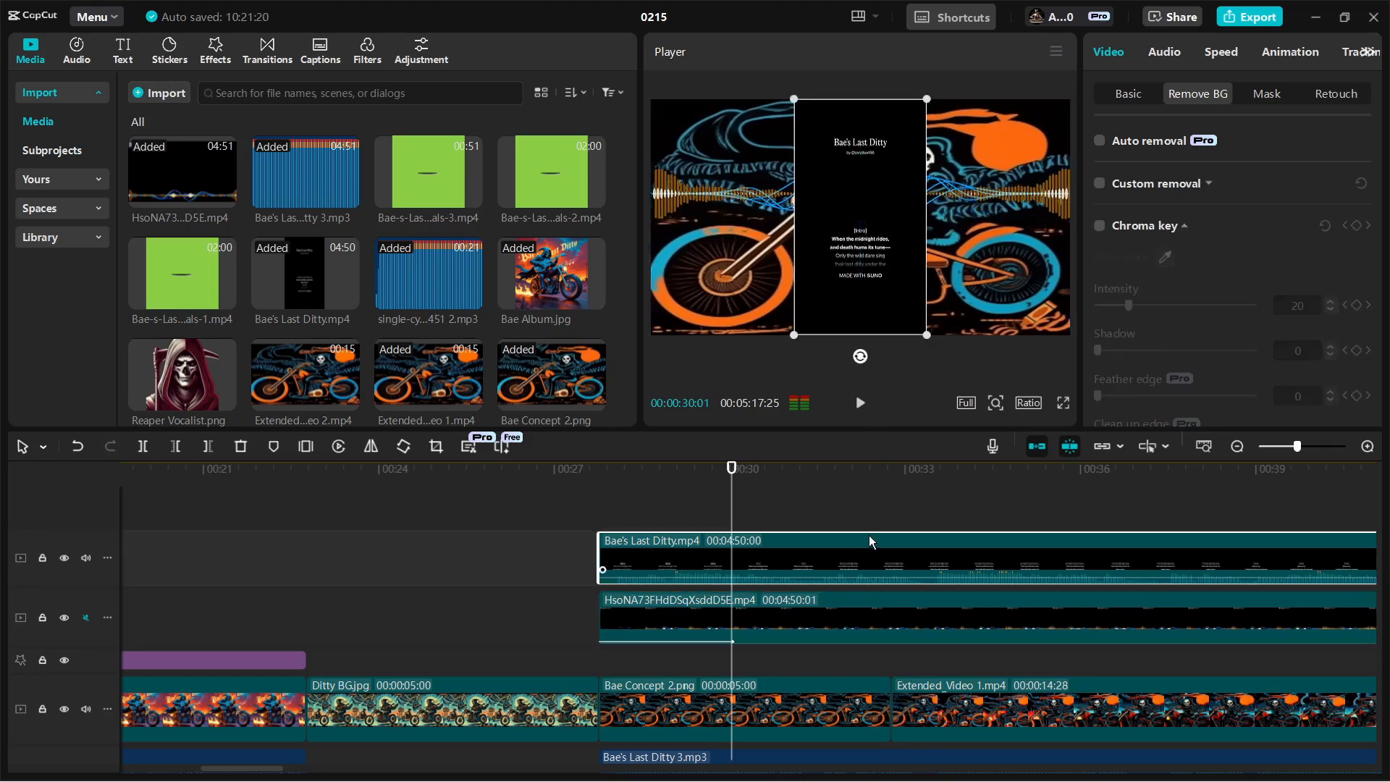
{"action": "key", "text": "Delete"}
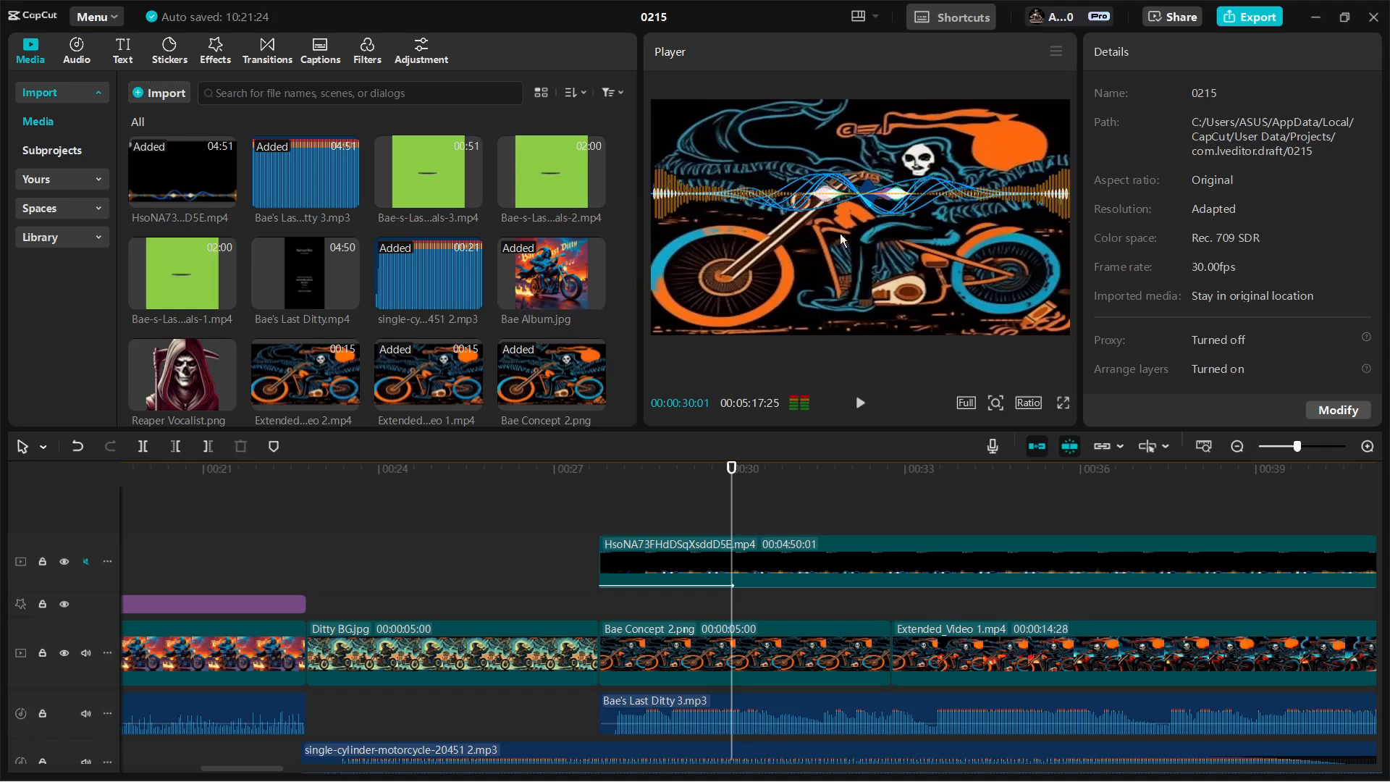
Step: Add Reaper Vocalist.png above the visualizer at its start and position it against the frame's right edge
{"action": "mouse_move", "coordinate": [462, 406]}
{"action": "left_click_drag", "start_coordinate": [185, 384], "coordinate": [598, 507]}
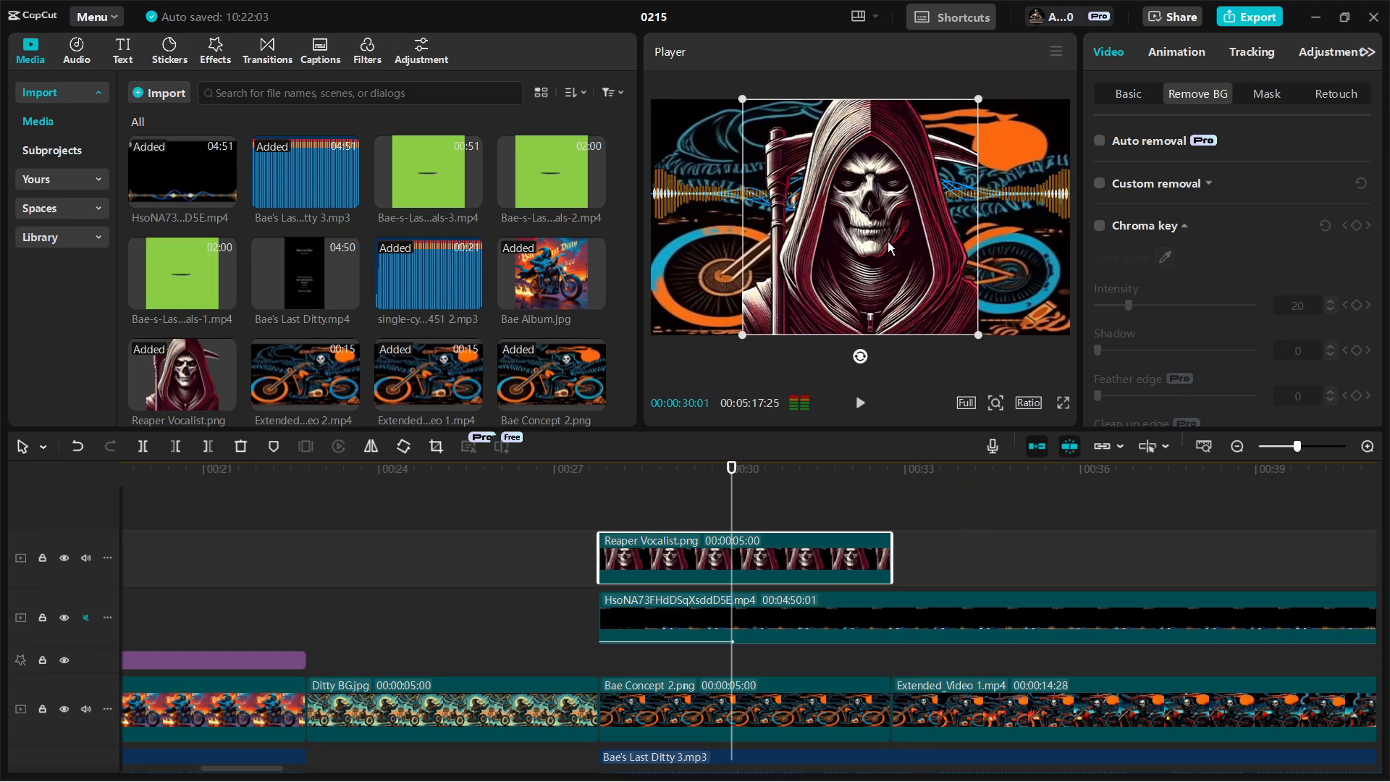
{"action": "left_click_drag", "start_coordinate": [888, 241], "coordinate": [953, 237]}
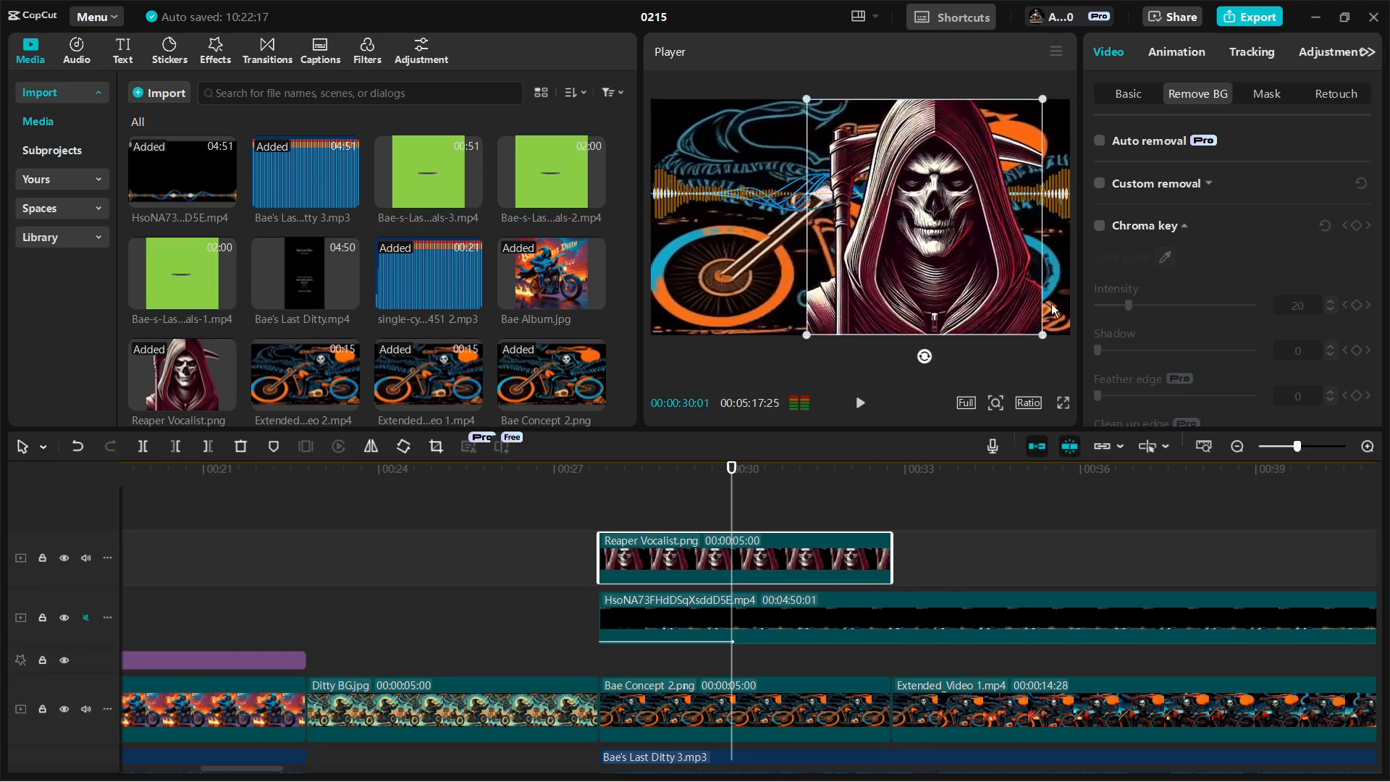
{"action": "mouse_move", "coordinate": [948, 206]}
{"action": "left_mouse_down"}
{"action": "mouse_move", "coordinate": [975, 221]}
{"action": "mouse_move", "coordinate": [903, 215]}
{"action": "mouse_move", "coordinate": [969, 219]}
{"action": "left_mouse_up"}
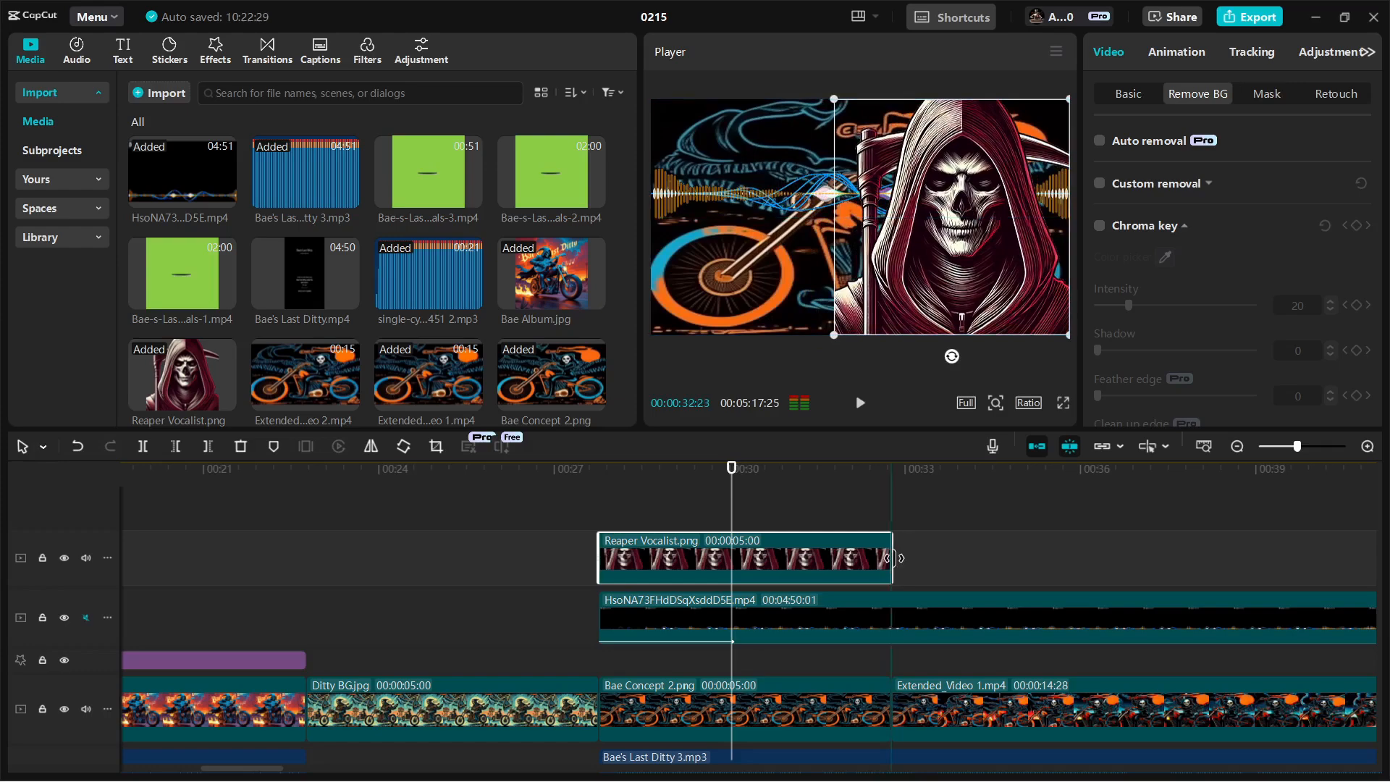
Step: Extend Reaper Vocalist.png to end with the last Extended_Video 1.mp4 clip, for a duration of 00:00:34:26
{"action": "left_click_drag", "start_coordinate": [893, 558], "coordinate": [793, 577]}
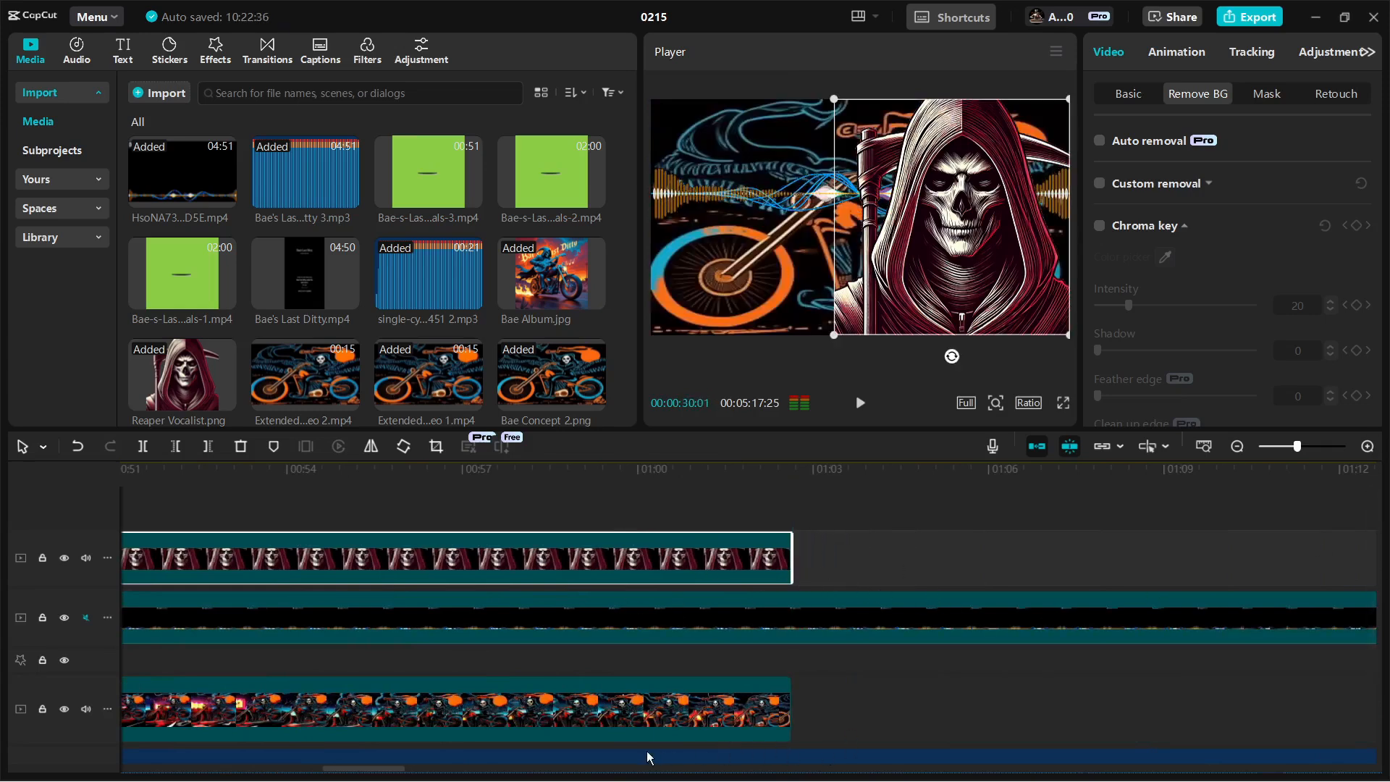
{"action": "left_click_drag", "start_coordinate": [328, 773], "coordinate": [207, 774]}
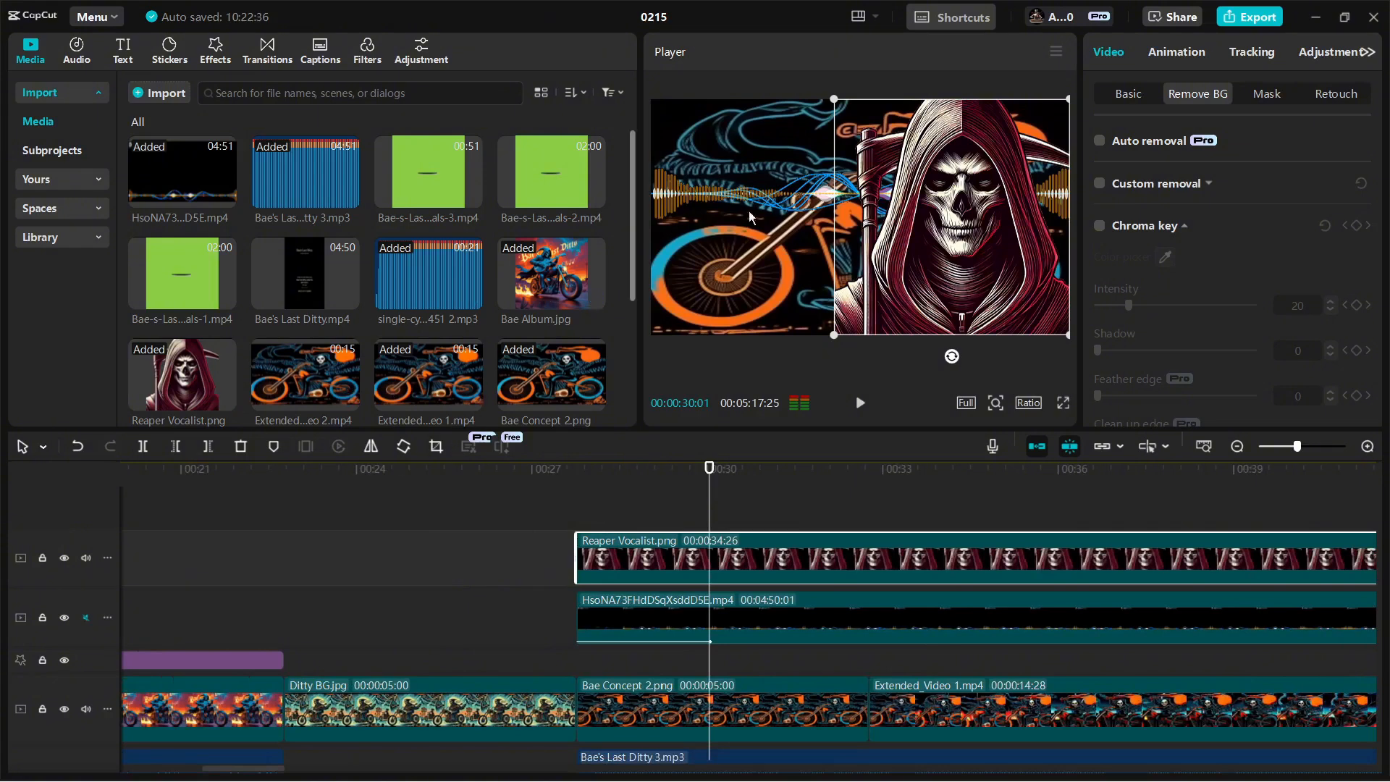
Step: Place Bae-s-Last-Ditty-Vocals-1.mp4 on a new track above Reaper Vocalist.png, starting at 00:00:27:26
{"action": "left_click", "coordinate": [477, 504]}
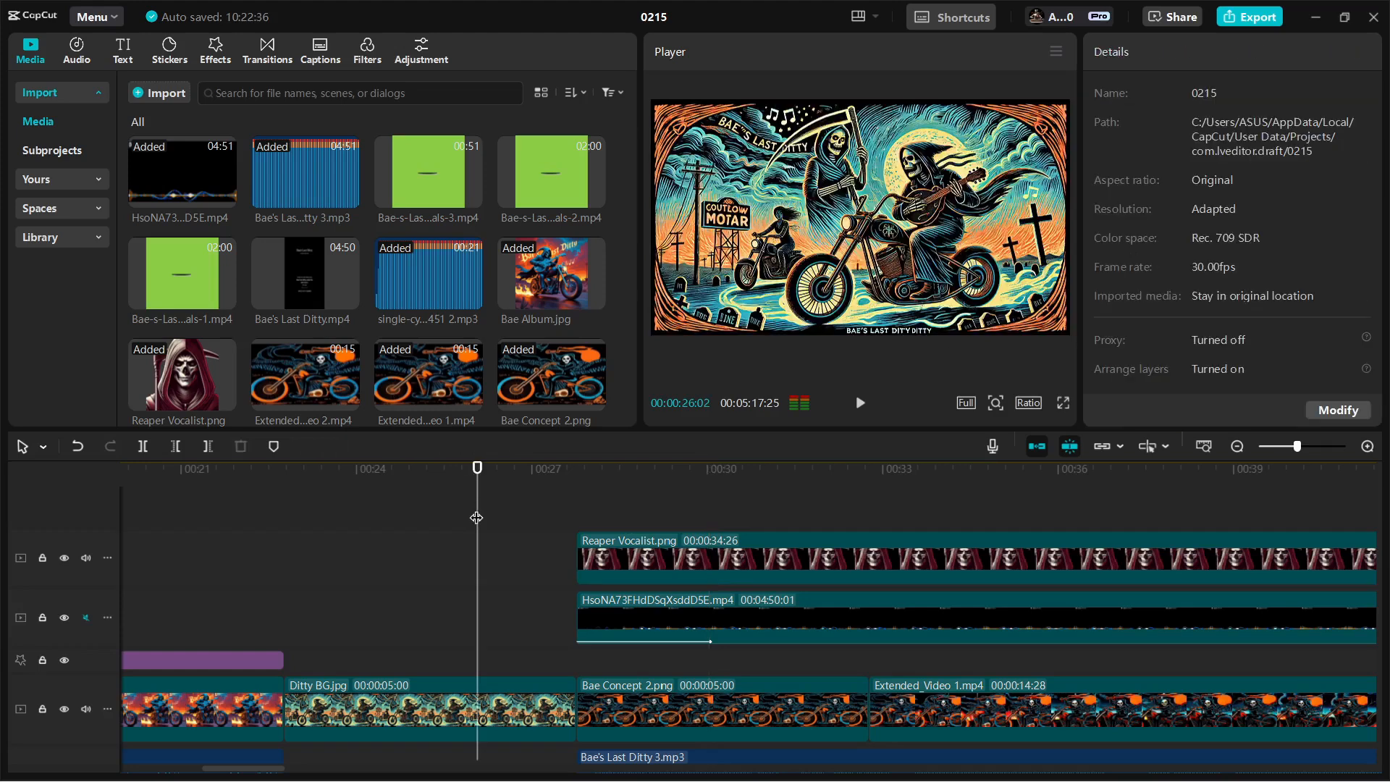
{"action": "left_click_drag", "start_coordinate": [476, 516], "coordinate": [586, 528]}
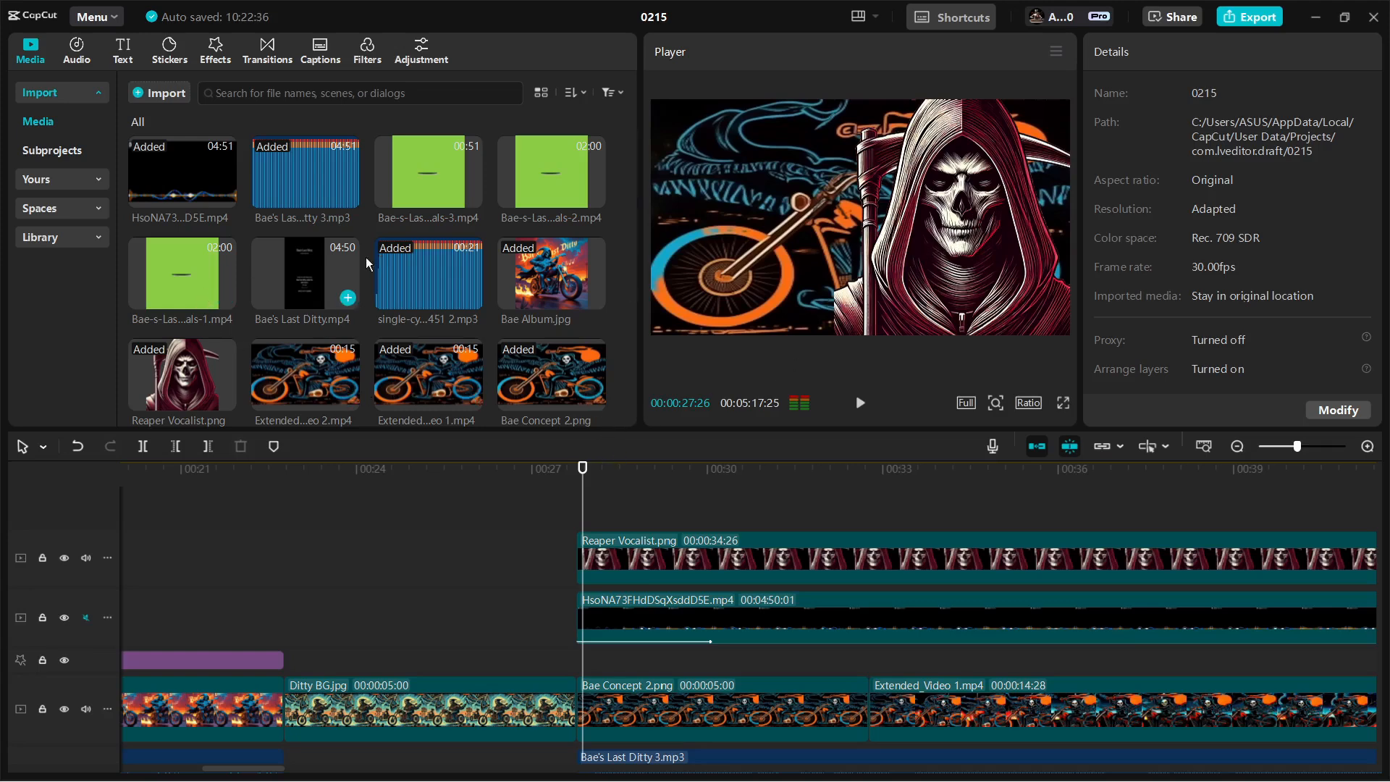
{"action": "left_click_drag", "start_coordinate": [236, 301], "coordinate": [581, 499]}
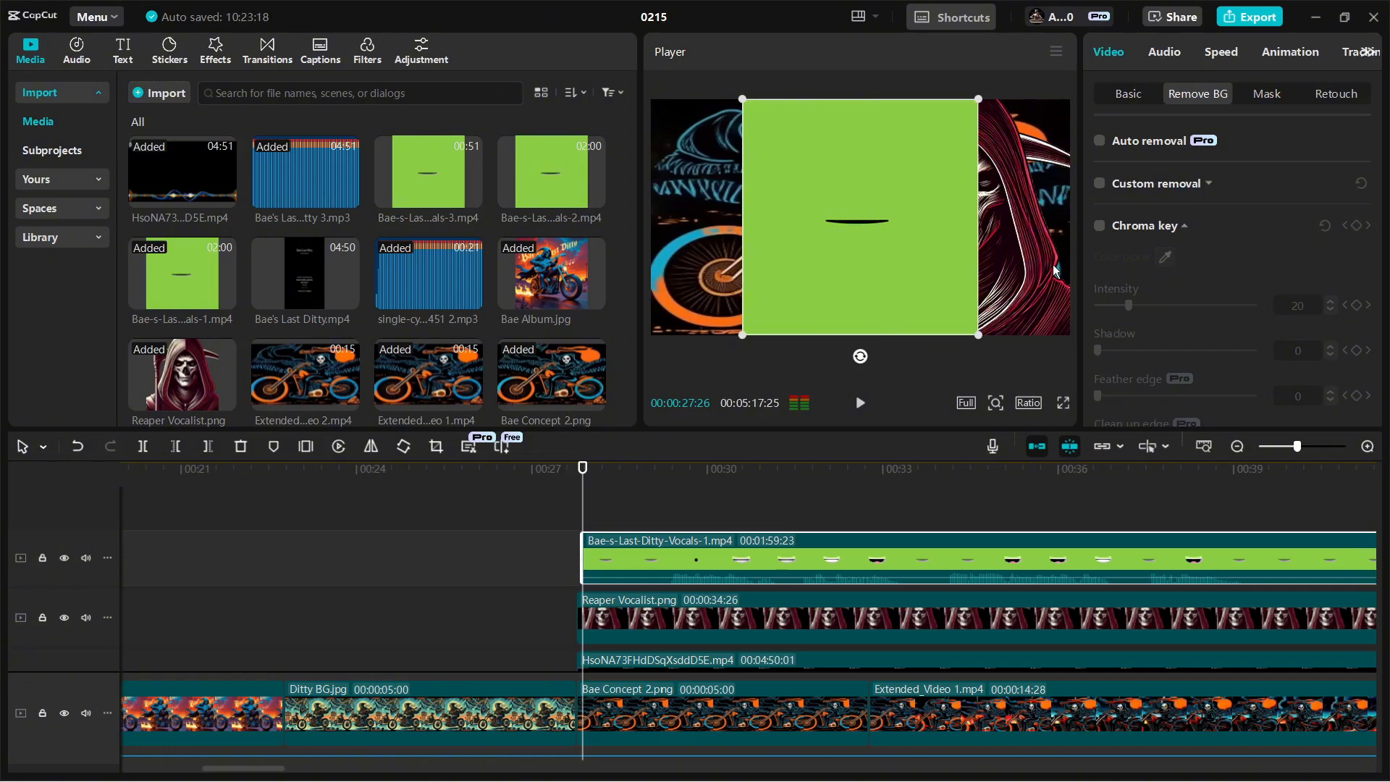
Step: Lower the Vocals-1 clip's volume to minimum and mute its track
{"action": "left_click", "coordinate": [1167, 51]}
{"action": "left_click_drag", "start_coordinate": [1181, 192], "coordinate": [858, 259]}
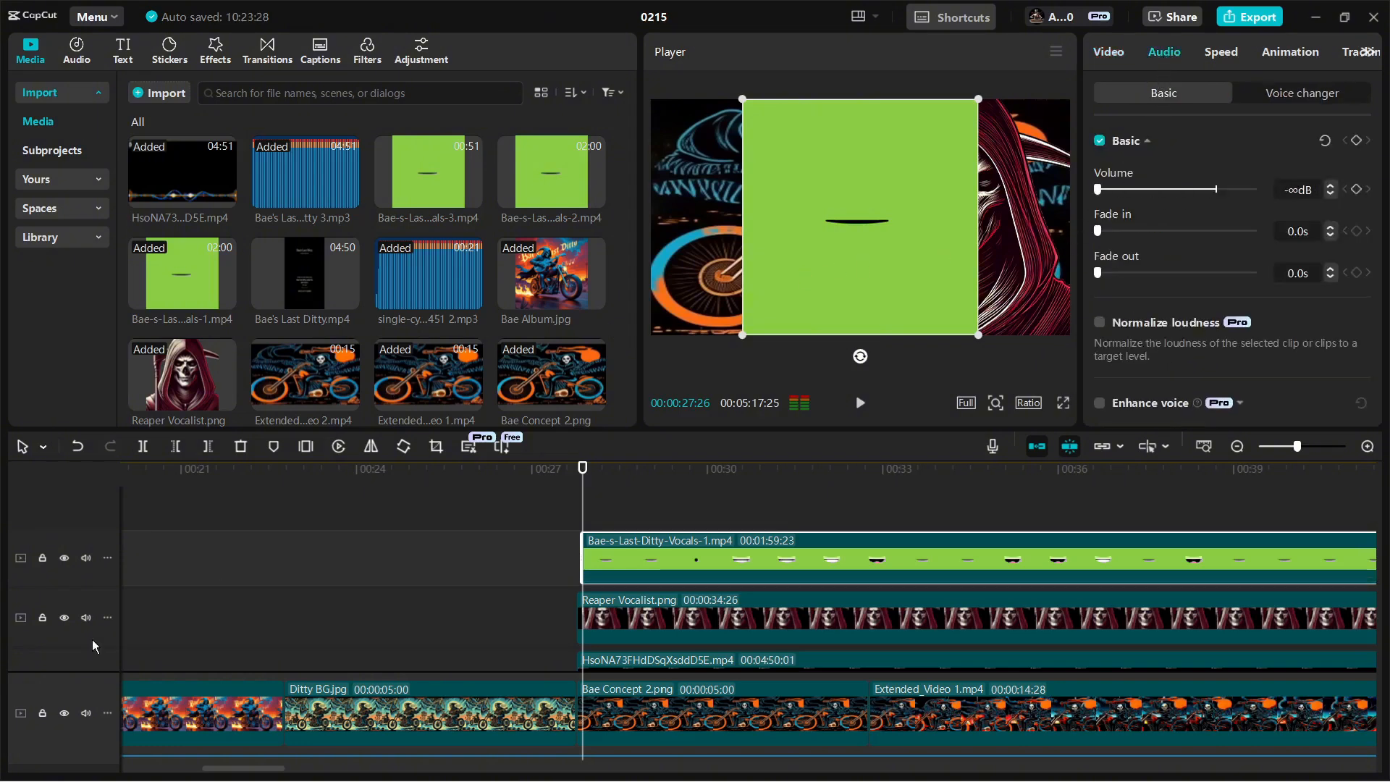
{"action": "left_click", "coordinate": [86, 560]}
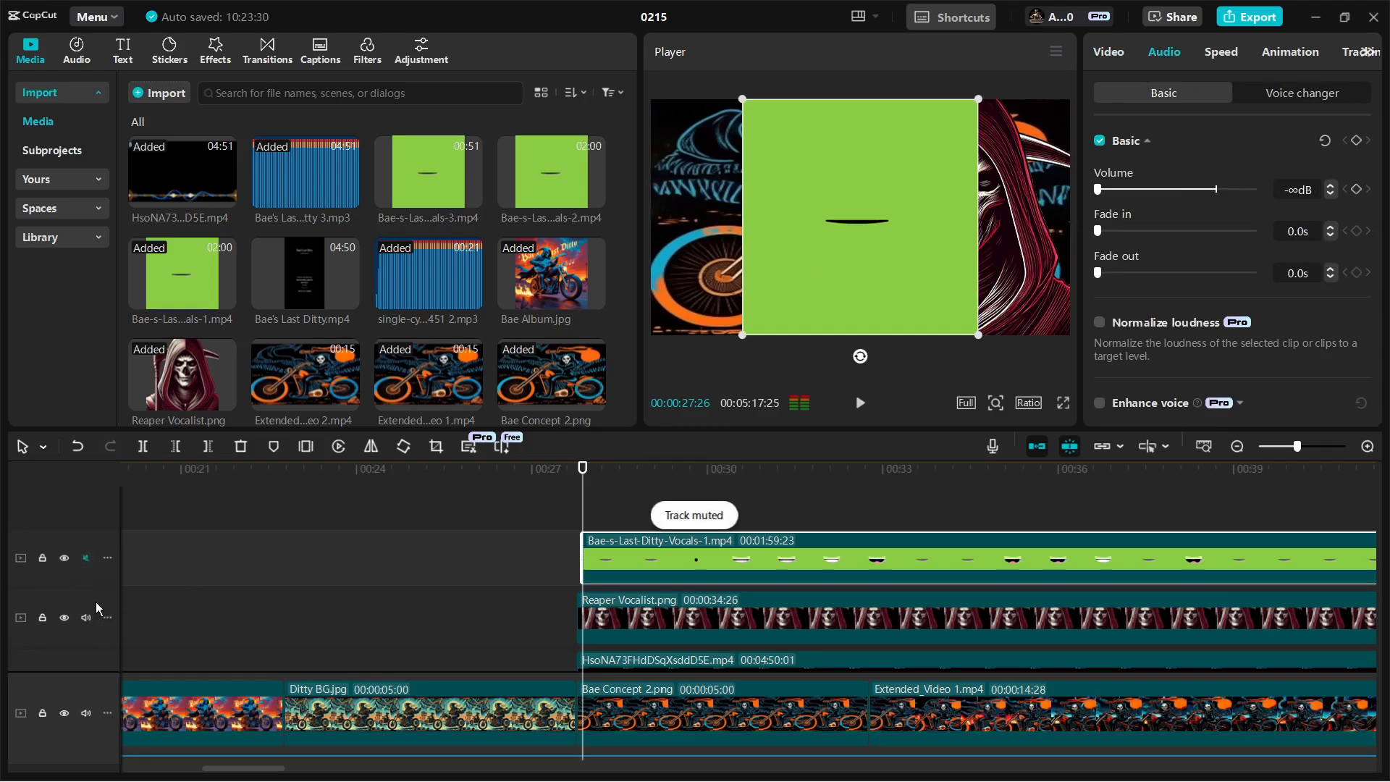
{"action": "scroll", "coordinate": [174, 579], "scroll_direction": "down", "scroll_amount": 2}
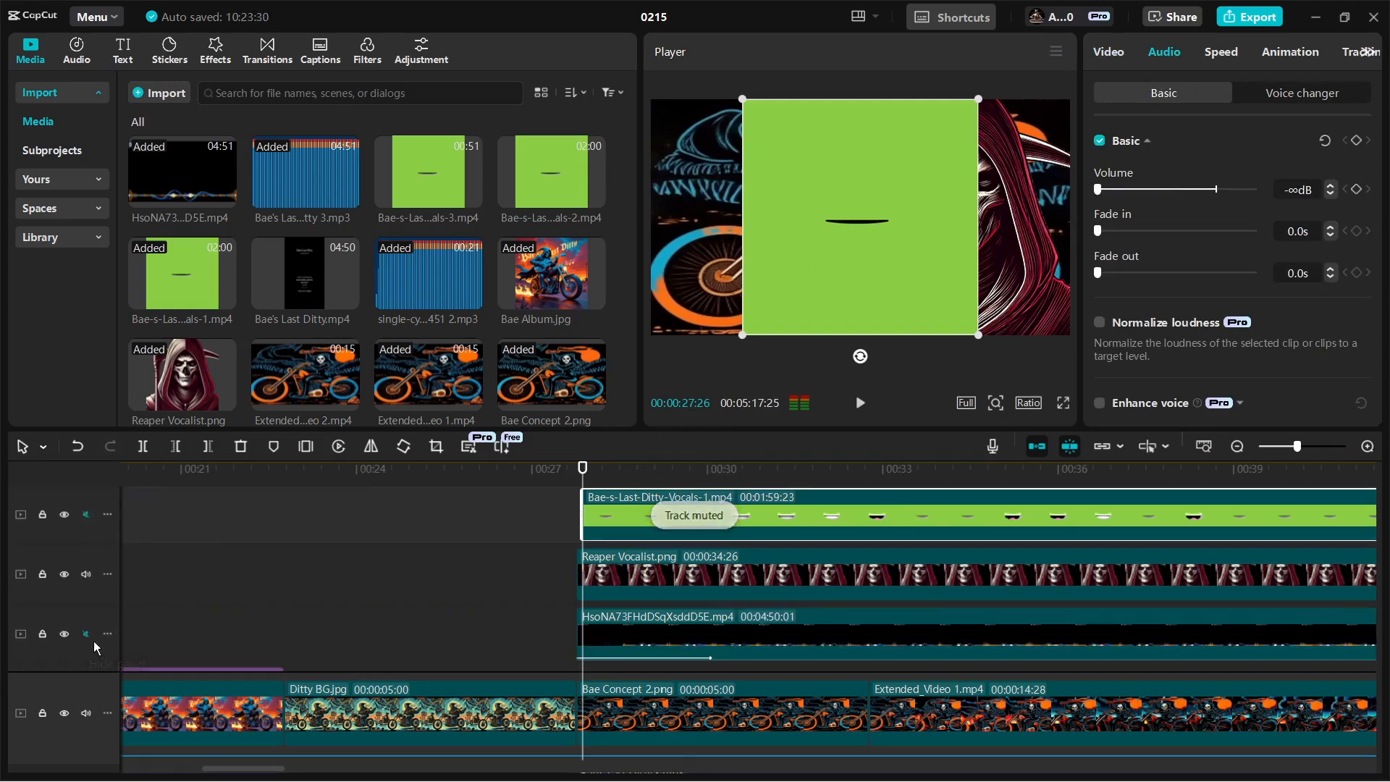
{"action": "scroll", "coordinate": [652, 558], "scroll_direction": "up", "scroll_amount": 2}
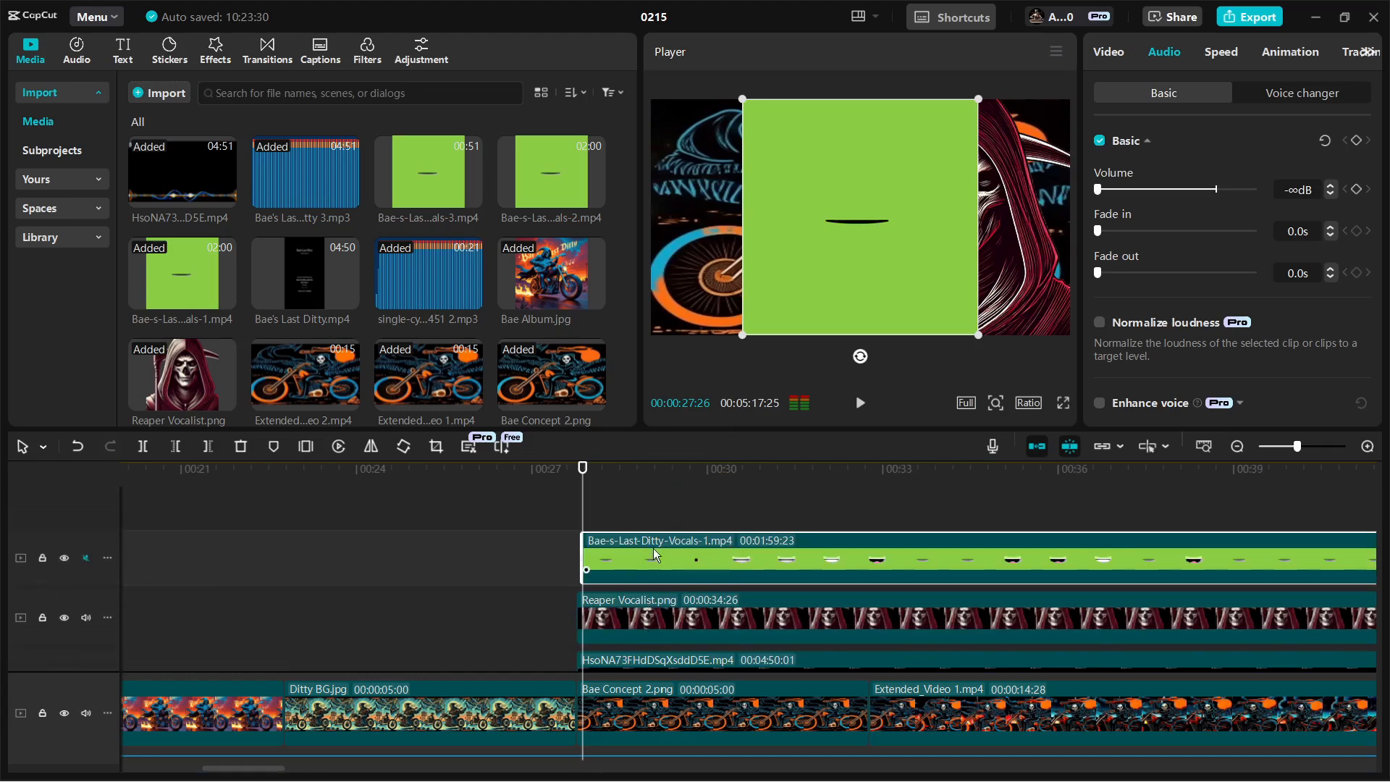
{"action": "scroll", "coordinate": [804, 699], "scroll_direction": "down", "scroll_amount": 1}
{"action": "scroll", "coordinate": [792, 724], "scroll_direction": "down", "scroll_amount": 3}
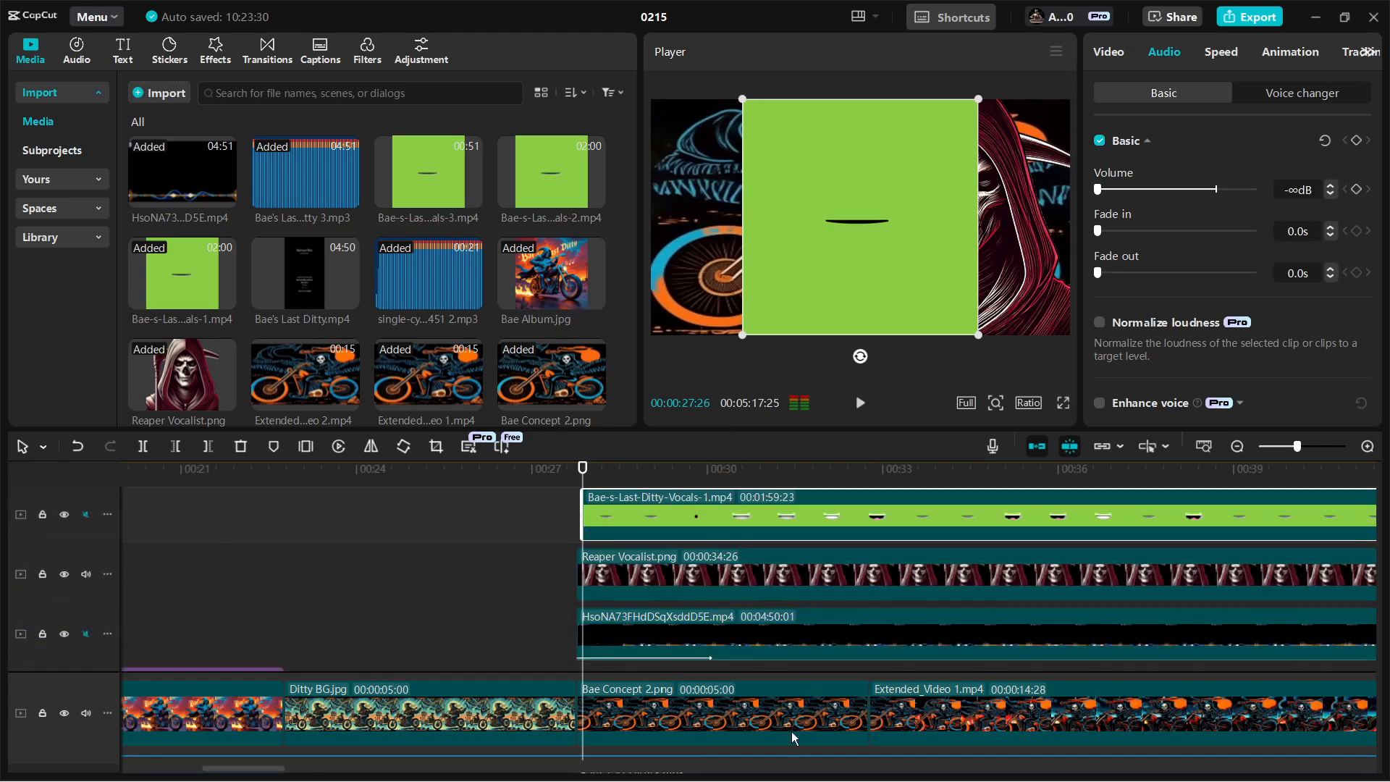
{"action": "scroll", "coordinate": [767, 537], "scroll_direction": "up", "scroll_amount": 4}
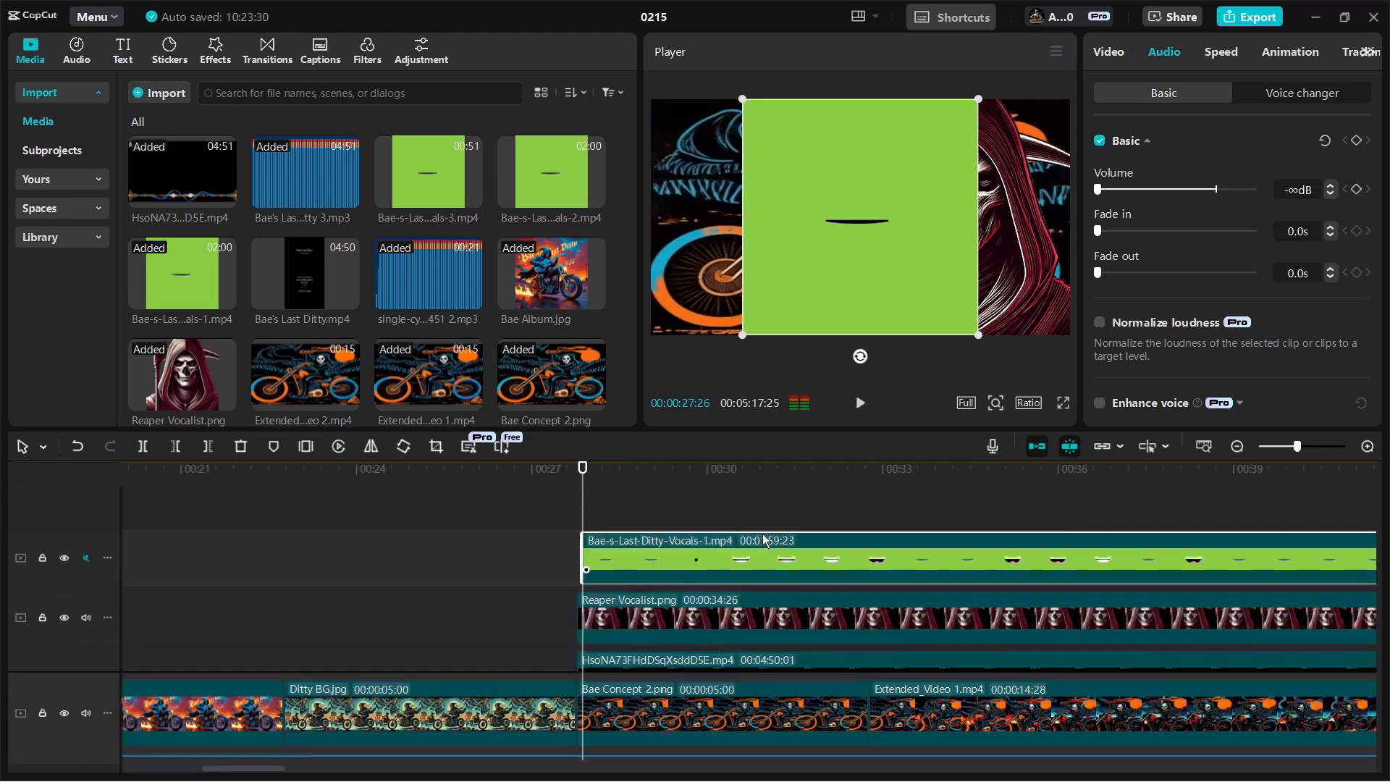
Step: Chroma-key the green background out of the Vocals-1 clip with an intensity of 5
{"action": "left_click", "coordinate": [1109, 51]}
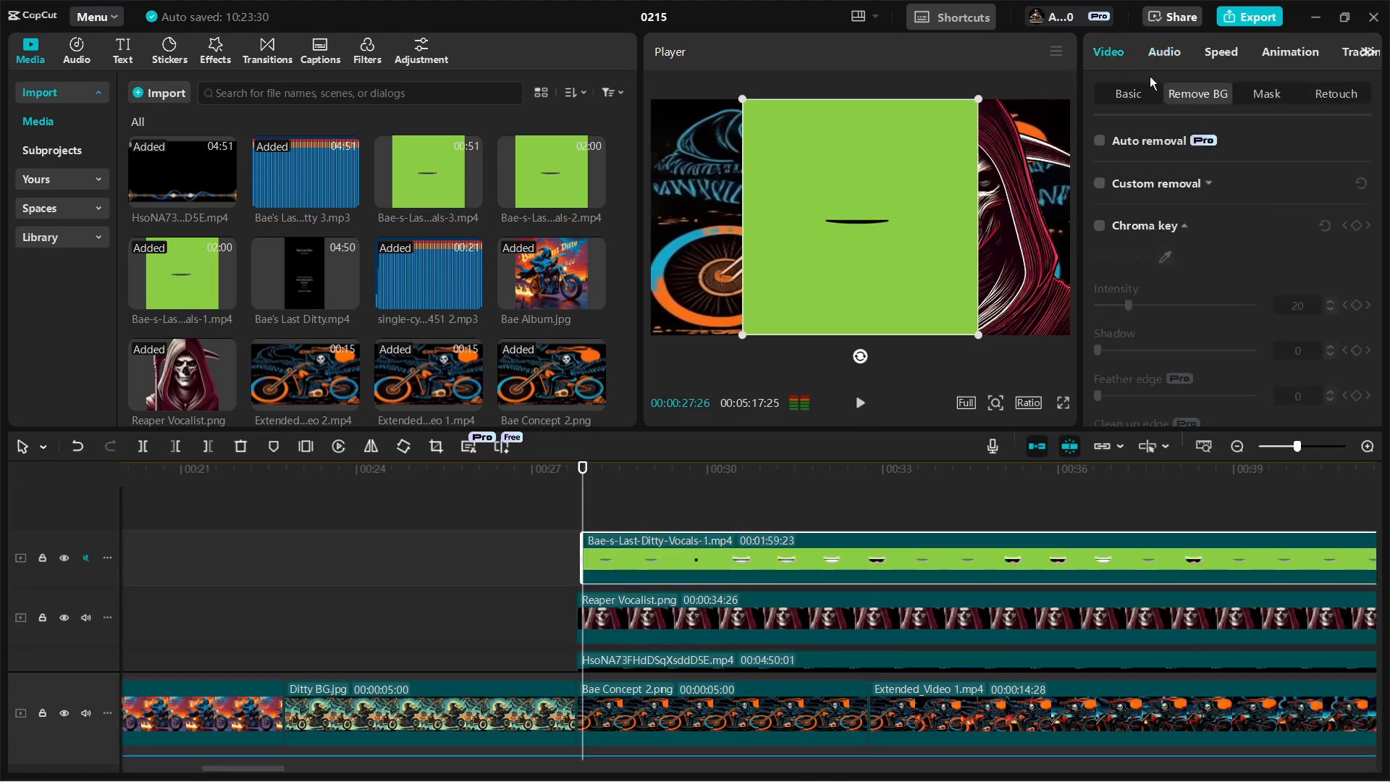
{"action": "left_click", "coordinate": [1101, 226]}
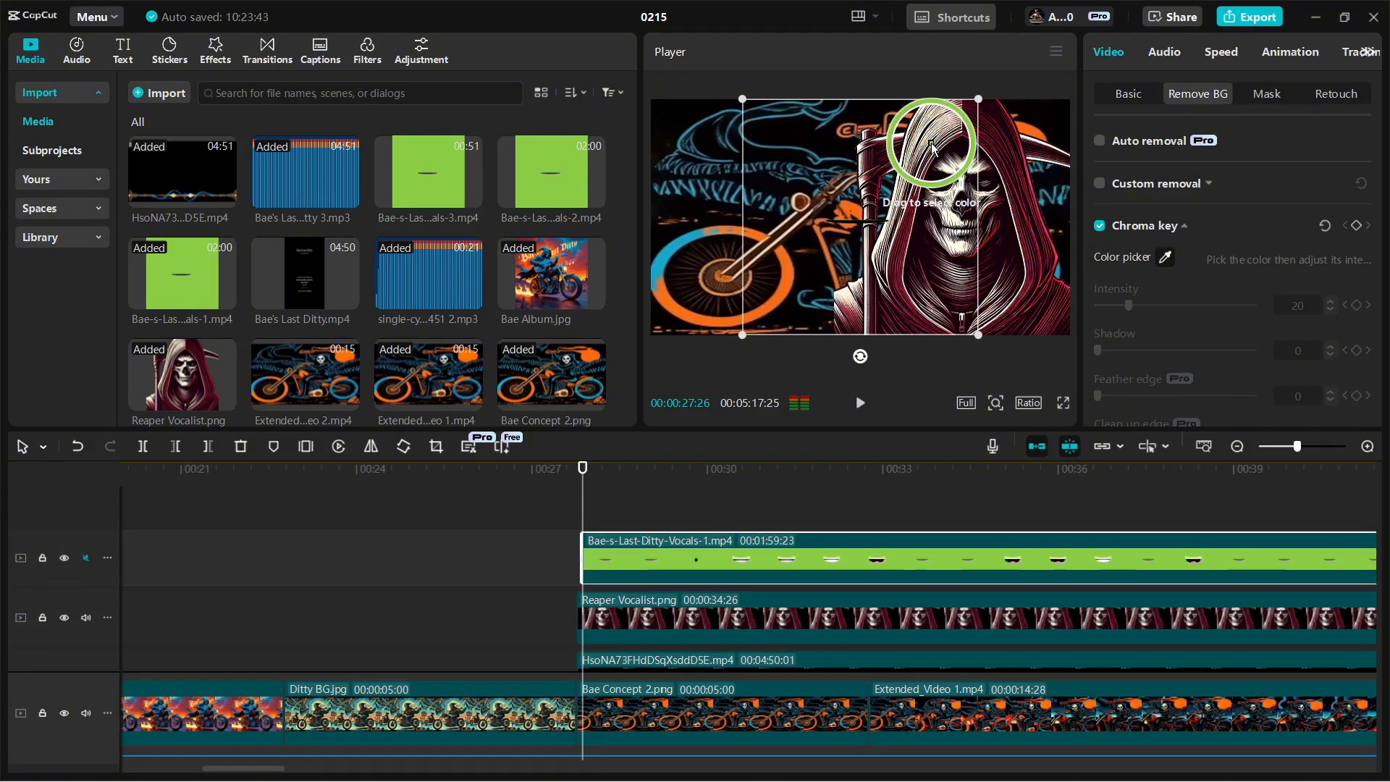
{"action": "left_click", "coordinate": [951, 153]}
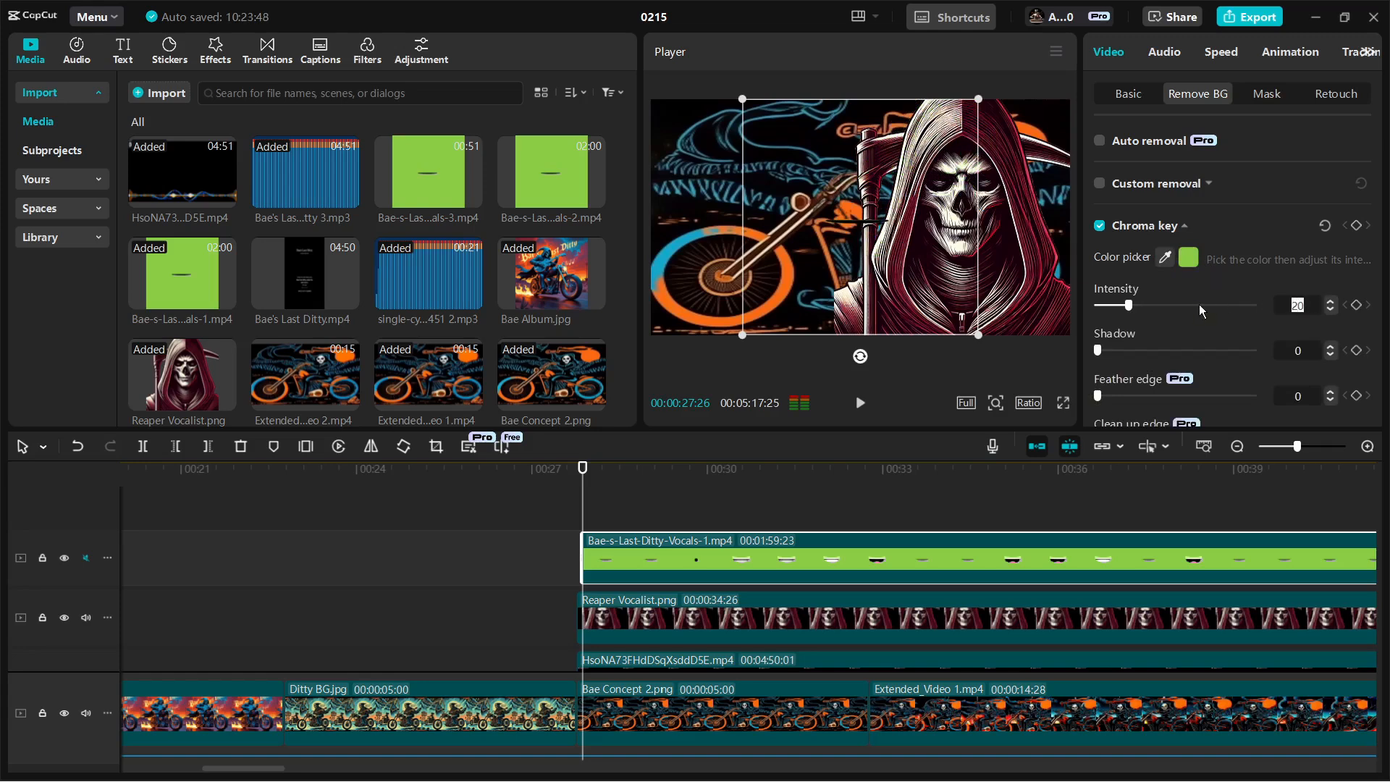
{"action": "type", "text": "5"}
{"action": "scroll", "coordinate": [1275, 306], "scroll_direction": "down", "scroll_amount": 2}
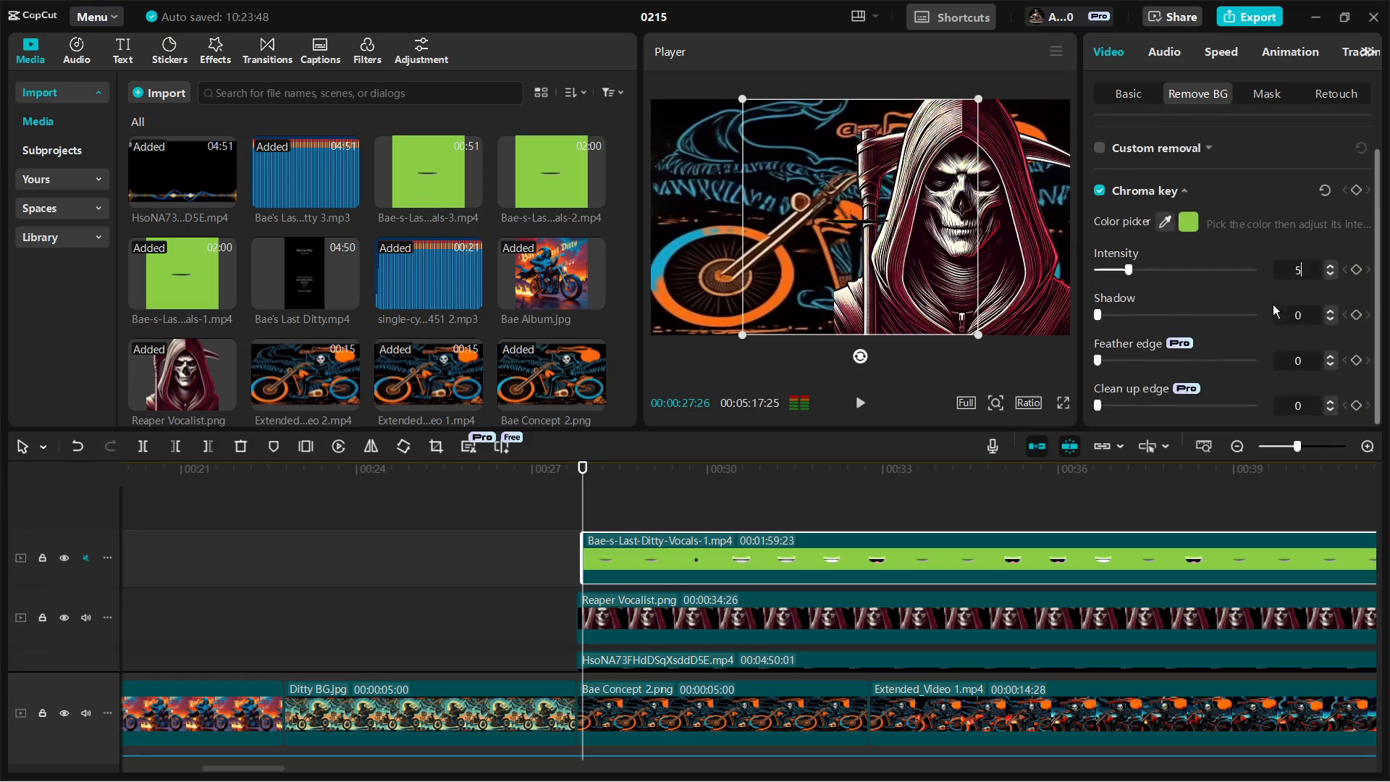
Step: Set the Vocals-1 chroma key's feather edge to 40 and increase its clean up edge
{"action": "left_click", "coordinate": [1292, 360]}
{"action": "type", "text": "4"}
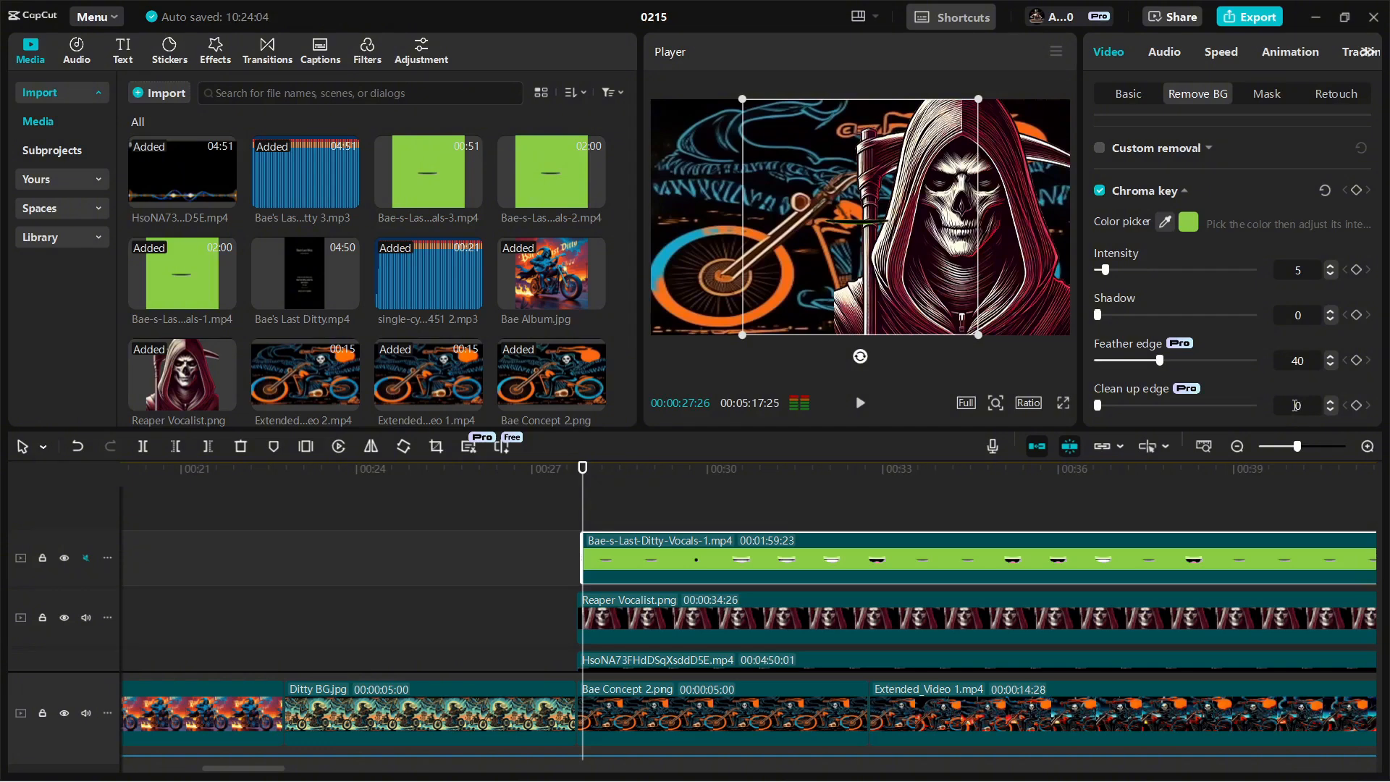
{"action": "left_click", "coordinate": [1295, 405]}
{"action": "type", "text": "2"}
Step: Apply Remove flickers to the Vocals-1 clip with the Flashlight mode and Recommended level
{"action": "scroll", "coordinate": [1266, 276], "scroll_direction": "up", "scroll_amount": 1}
{"action": "left_click", "coordinate": [1130, 97]}
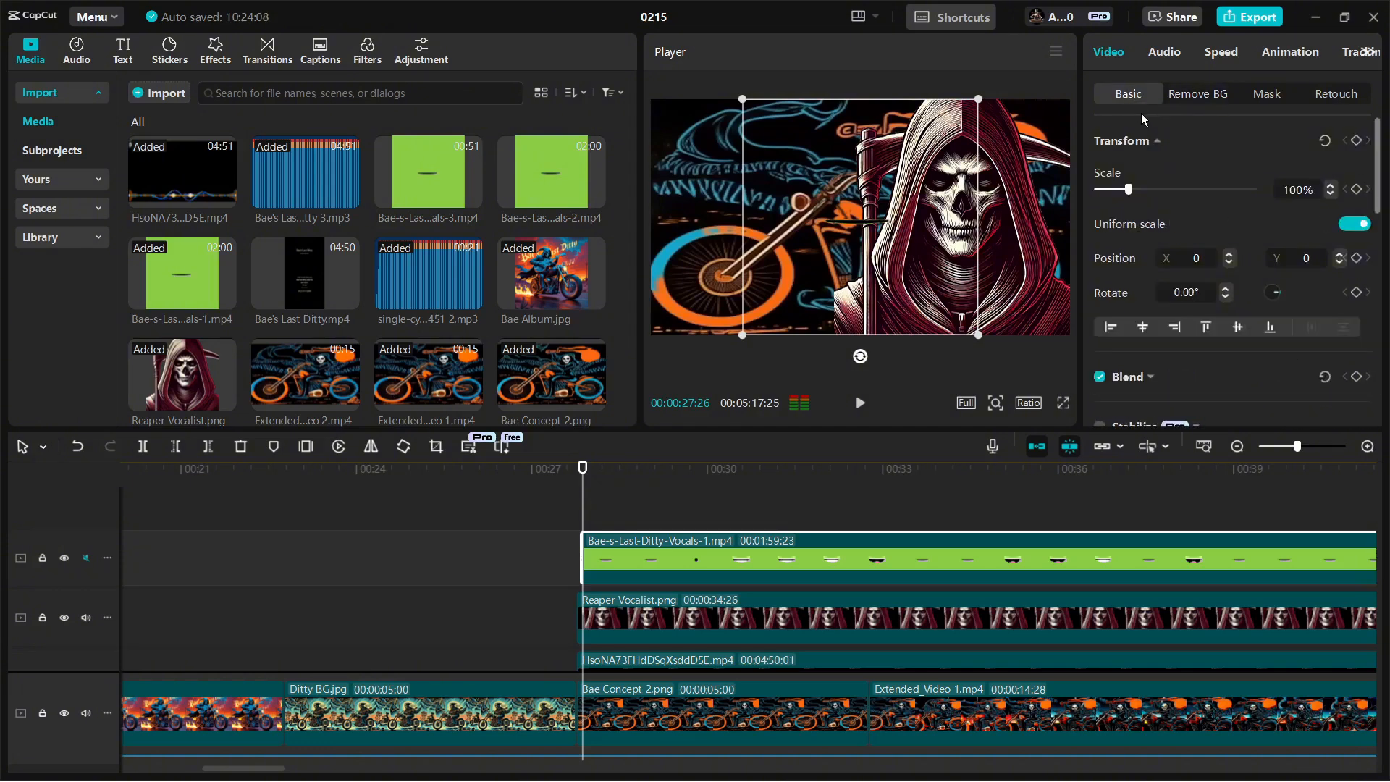
{"action": "scroll", "coordinate": [1202, 220], "scroll_direction": "down", "scroll_amount": 10}
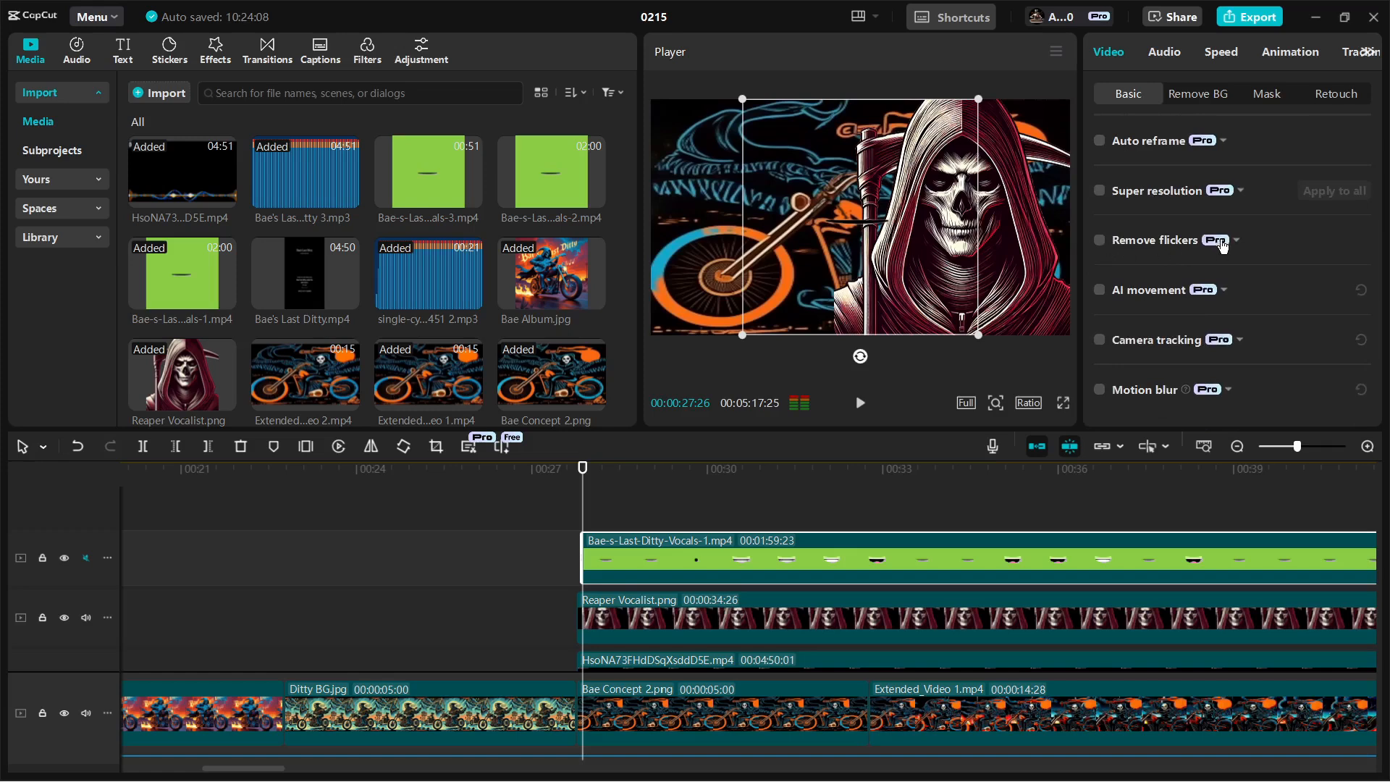
{"action": "left_click", "coordinate": [1103, 242]}
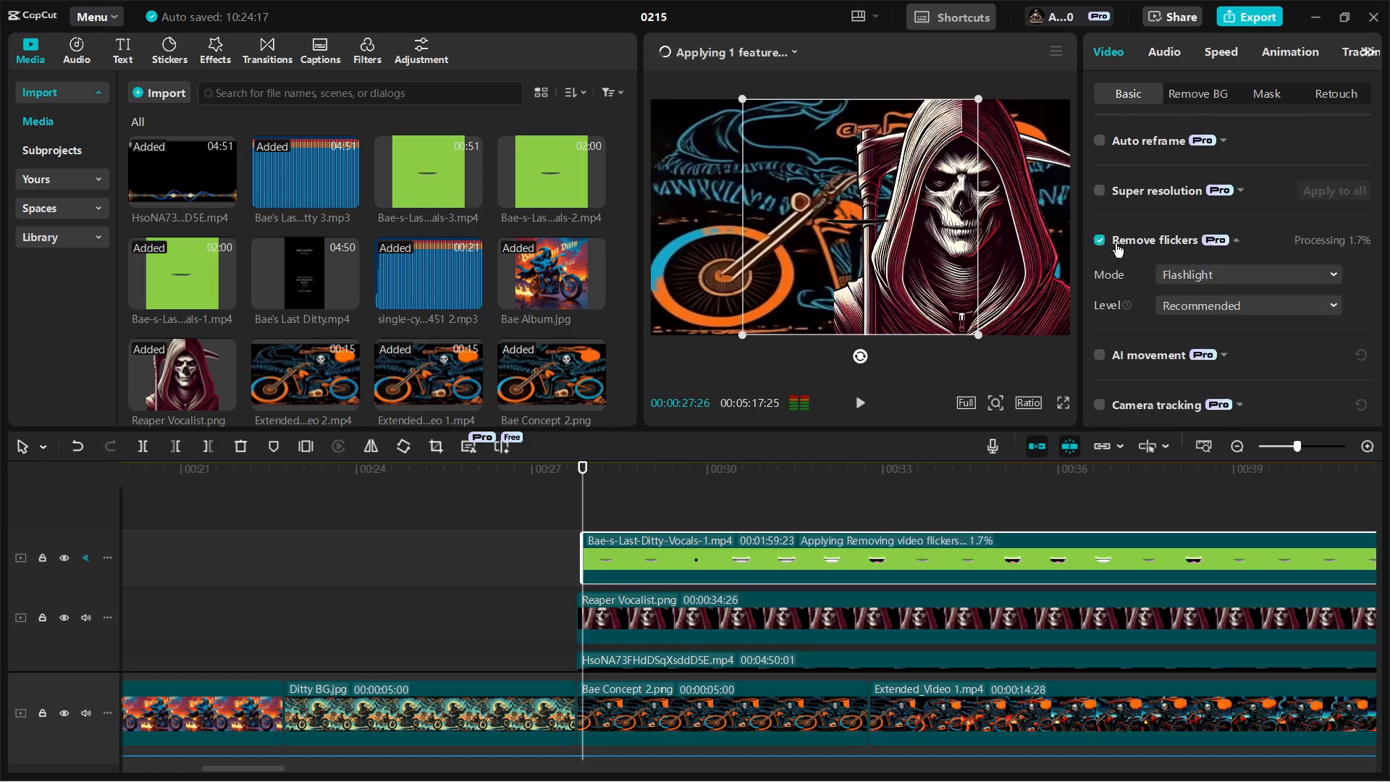
{"action": "left_click", "coordinate": [1214, 242]}
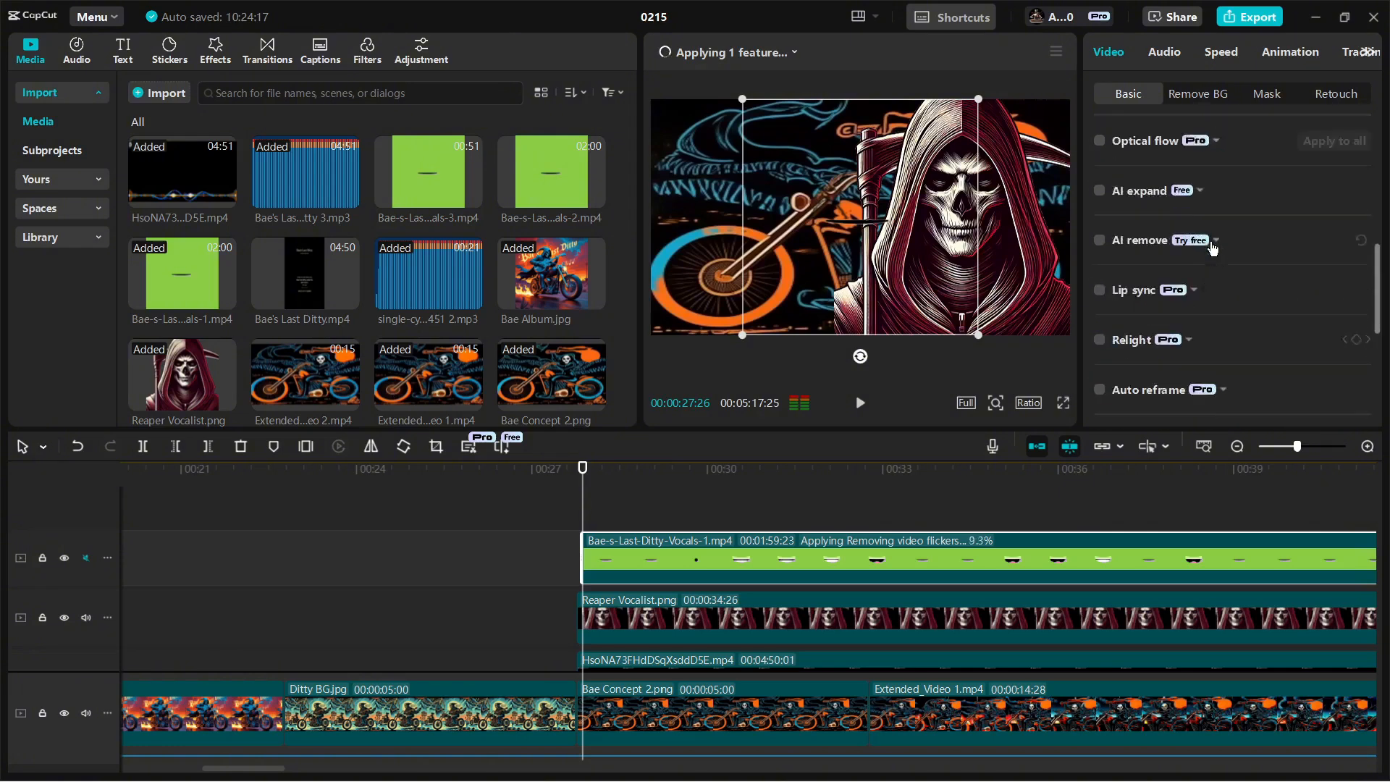
{"action": "scroll", "coordinate": [1214, 248], "scroll_direction": "up", "scroll_amount": 5}
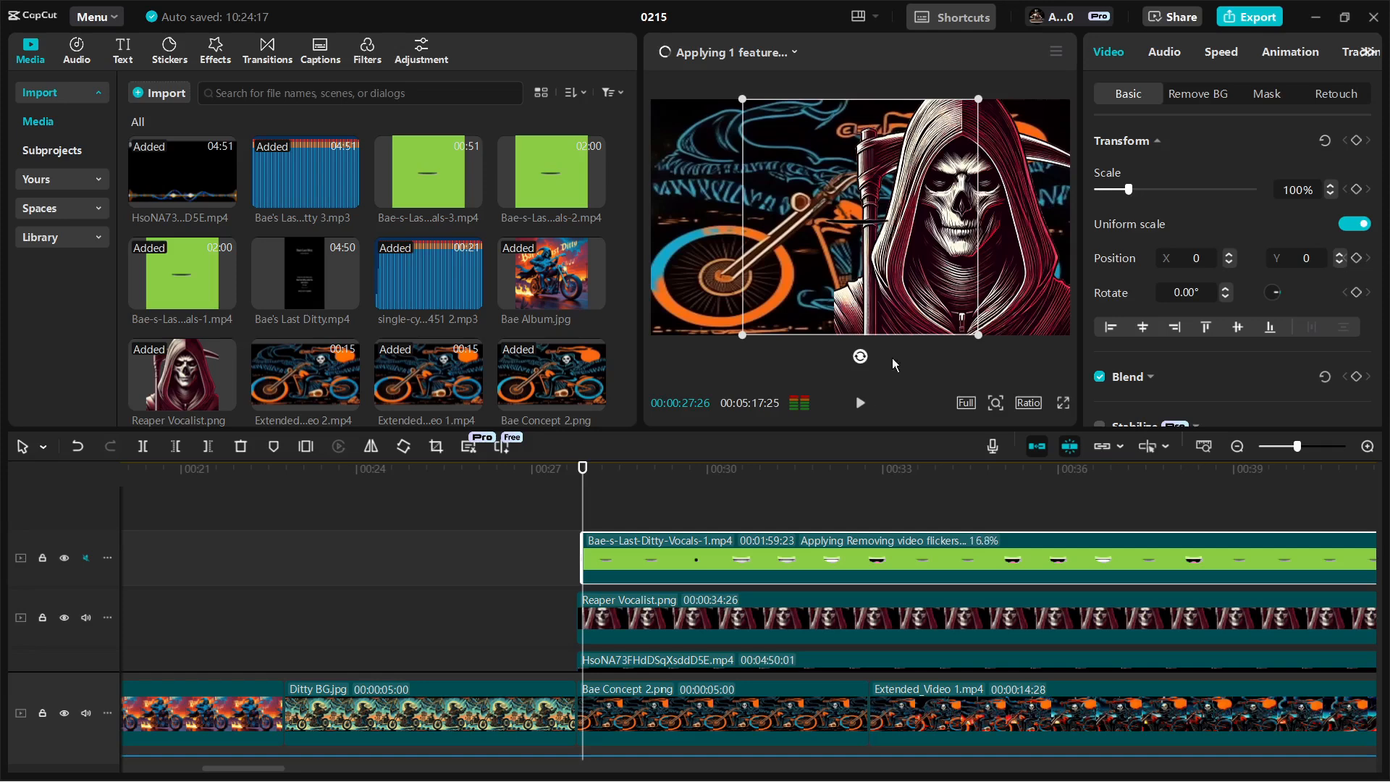
Step: Scale the Vocals-1 clip to 50% and move it over the reaper's mouth at about X 945, Y -112
{"action": "left_click", "coordinate": [715, 526]}
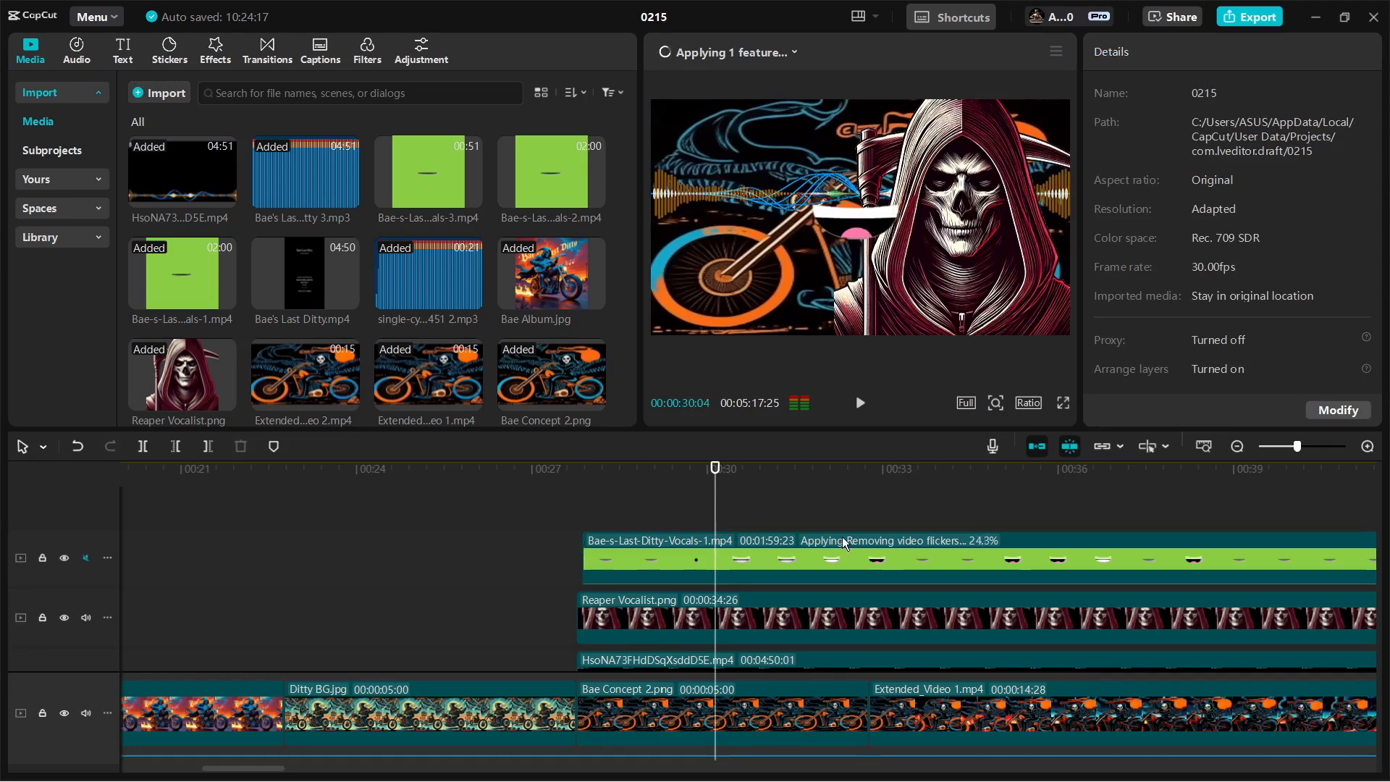
{"action": "left_click", "coordinate": [789, 560]}
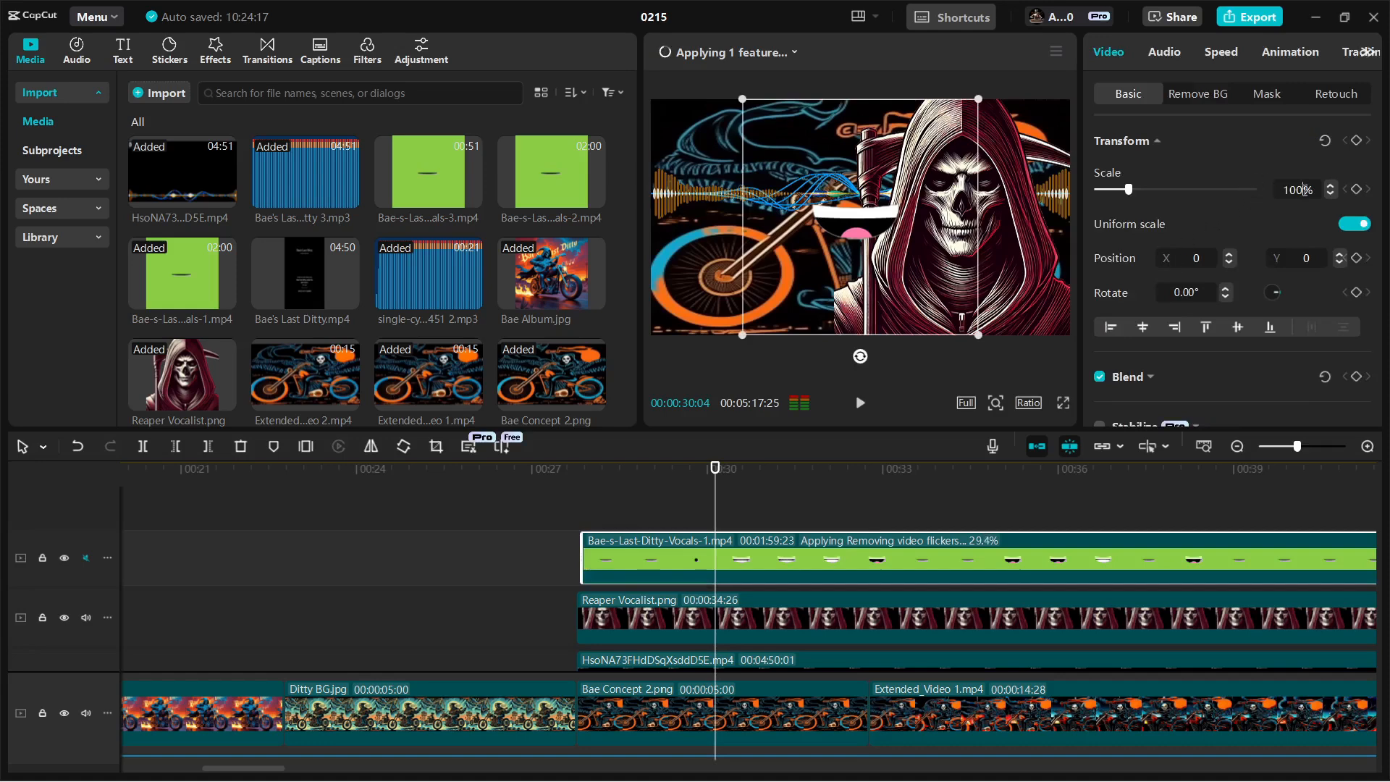
{"action": "left_click_drag", "start_coordinate": [1304, 189], "coordinate": [1275, 190]}
{"action": "type", "text": "50"}
{"action": "key", "text": "Return"}
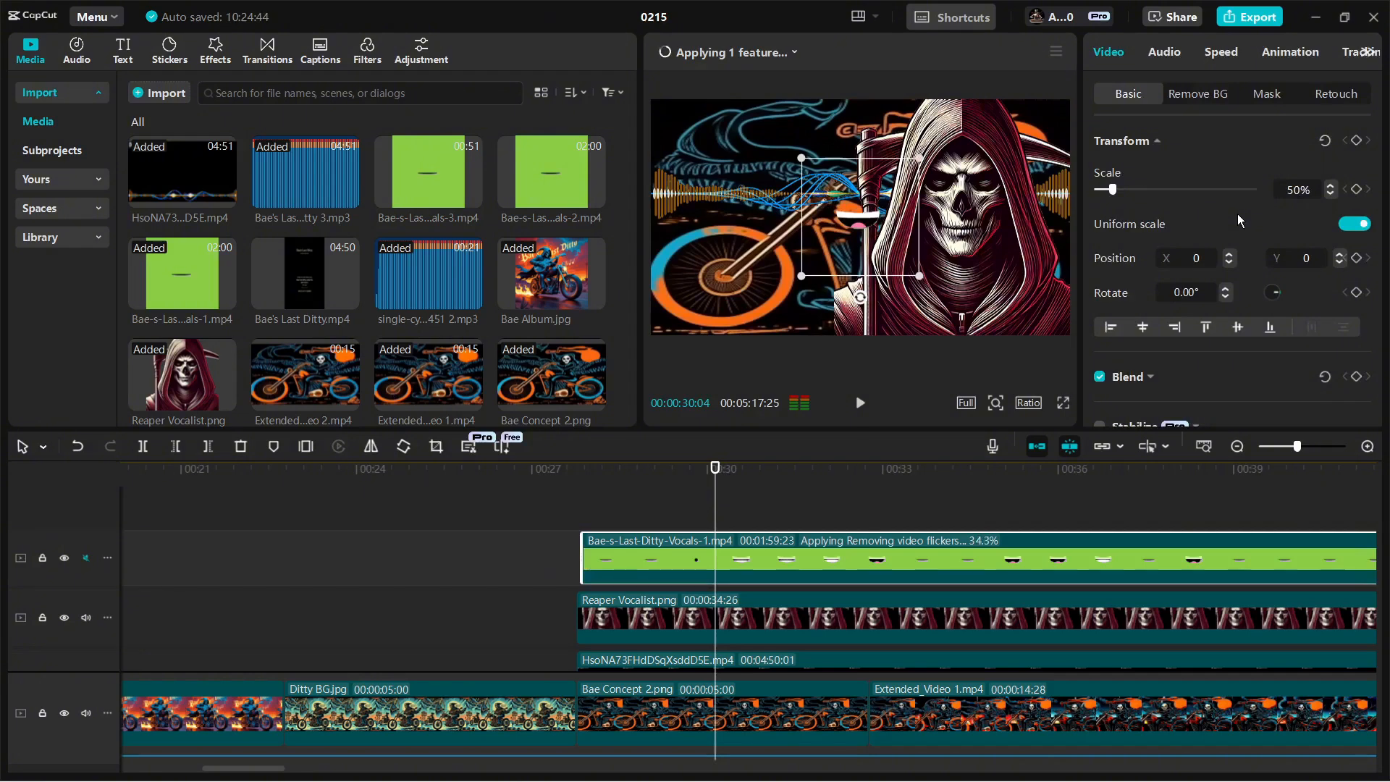
{"action": "left_click_drag", "start_coordinate": [853, 219], "coordinate": [961, 240]}
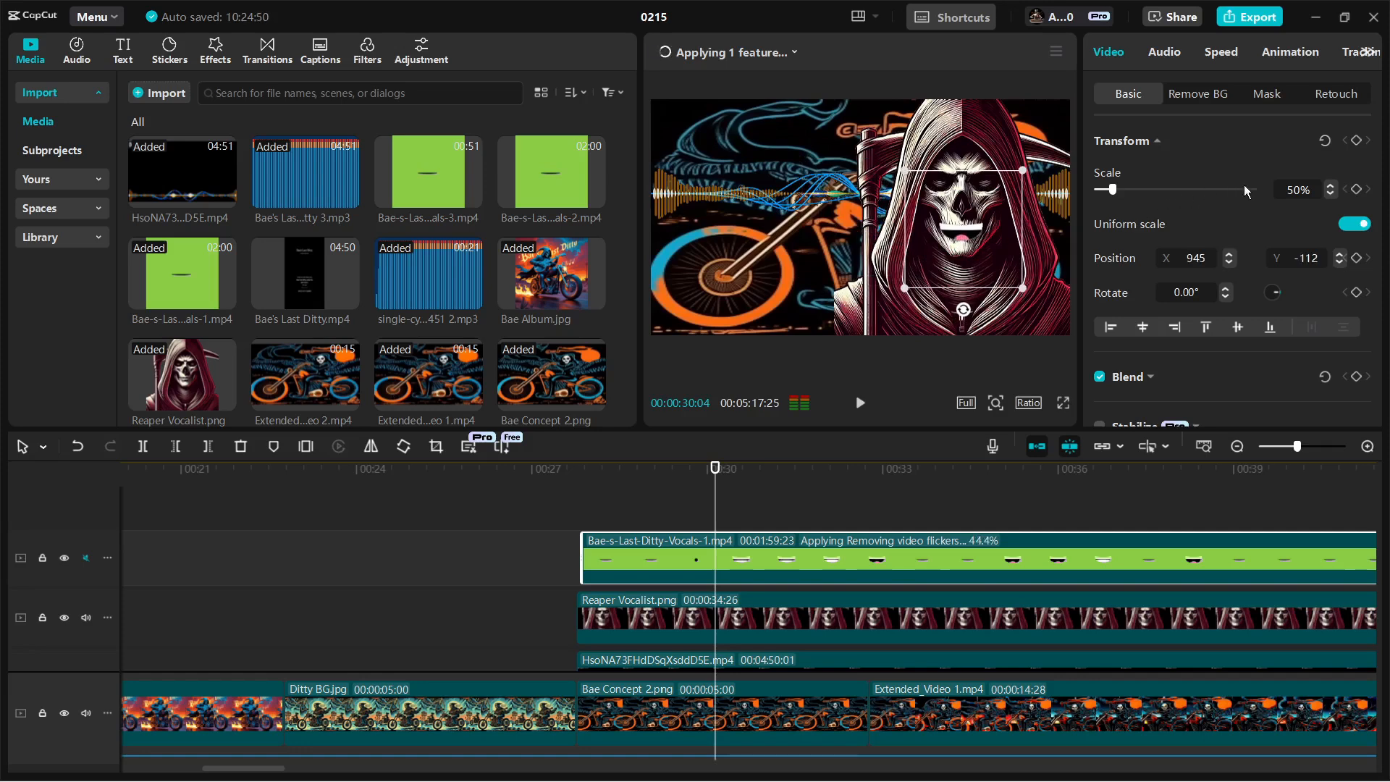
Step: Set the Vocals-1 clip's scale to 40% and check the mouth's fit full screen at 00:00:28:25
{"action": "left_click_drag", "start_coordinate": [1302, 189], "coordinate": [1245, 189]}
{"action": "type", "text": "40"}
{"action": "key", "text": "Return"}
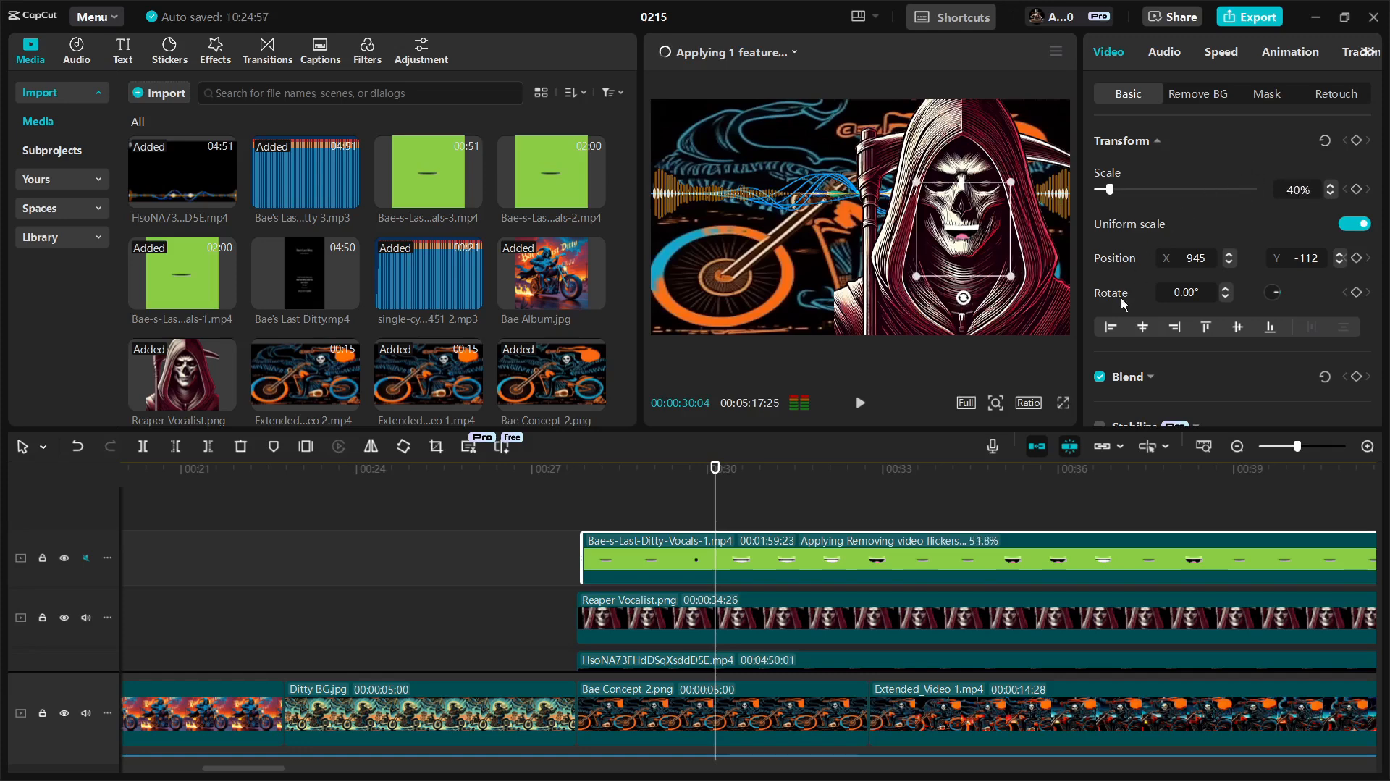
{"action": "left_click", "coordinate": [640, 515]}
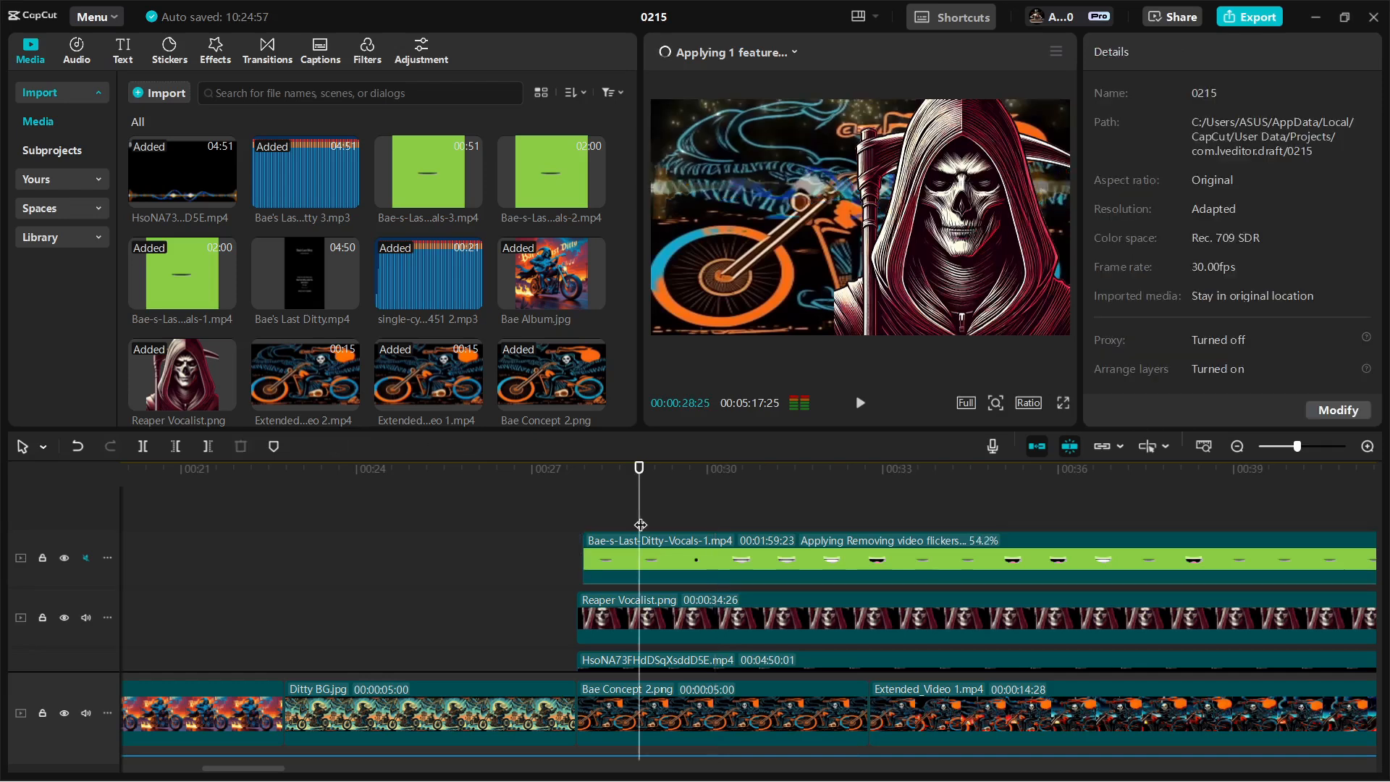
{"action": "left_click", "coordinate": [1063, 403]}
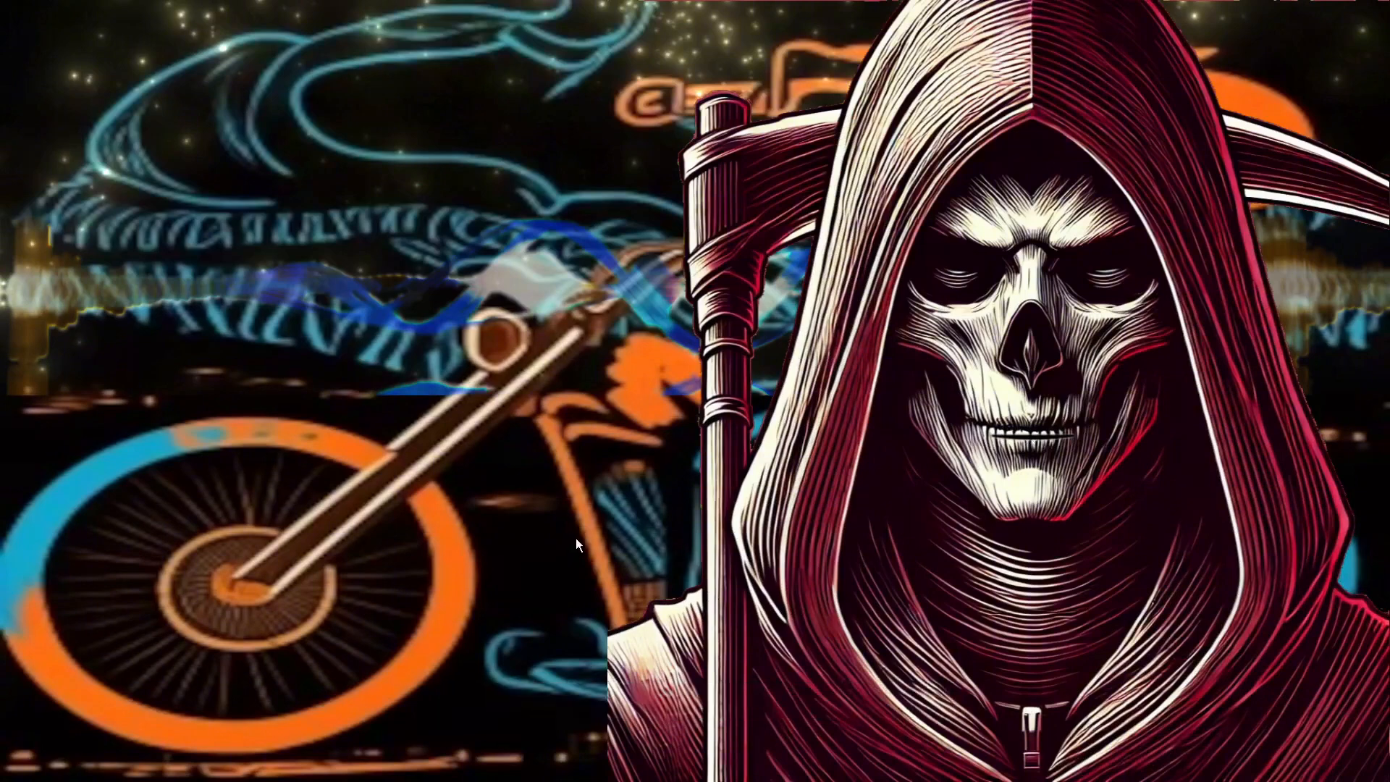
{"action": "key", "text": "Escape"}
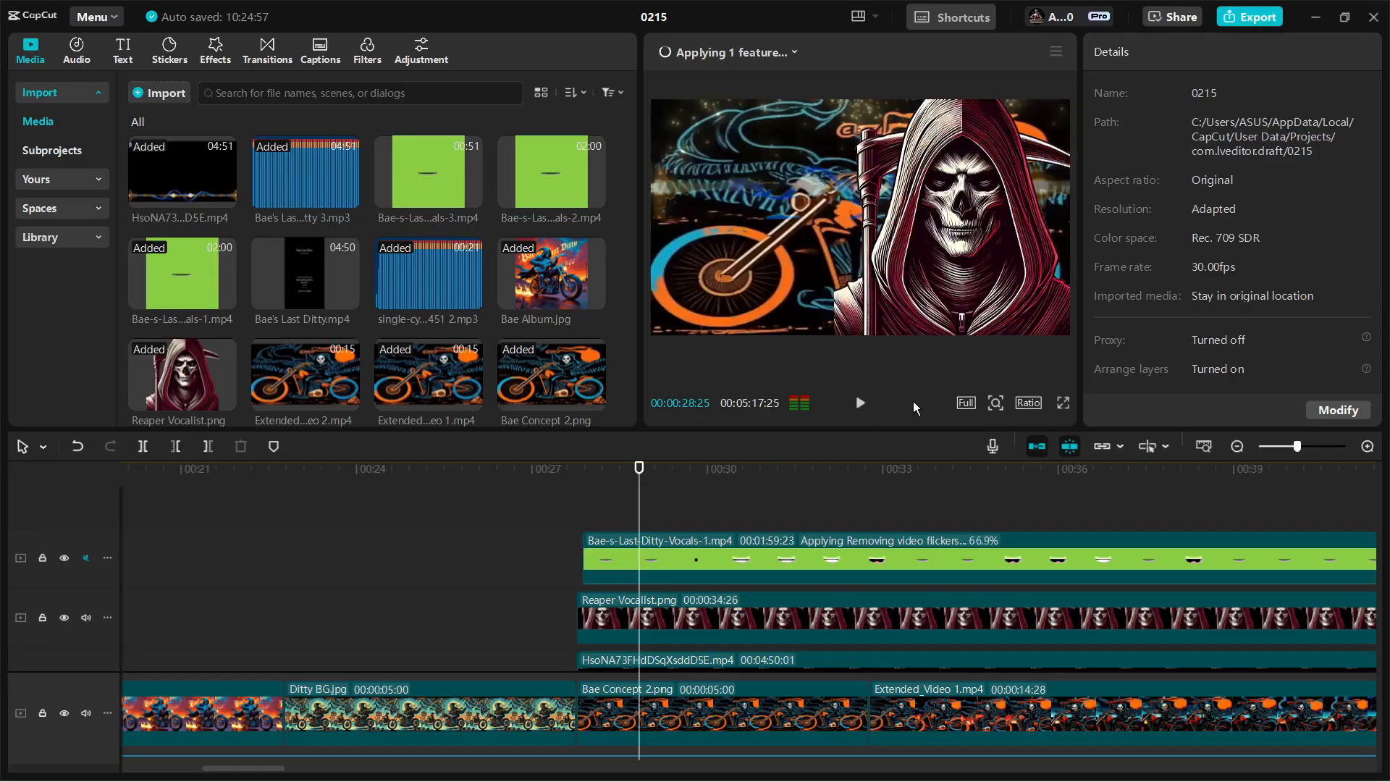
Step: Set the Vocals-1 clip's Y position to -100 and preview the mouth placement full screen
{"action": "left_click", "coordinate": [909, 547]}
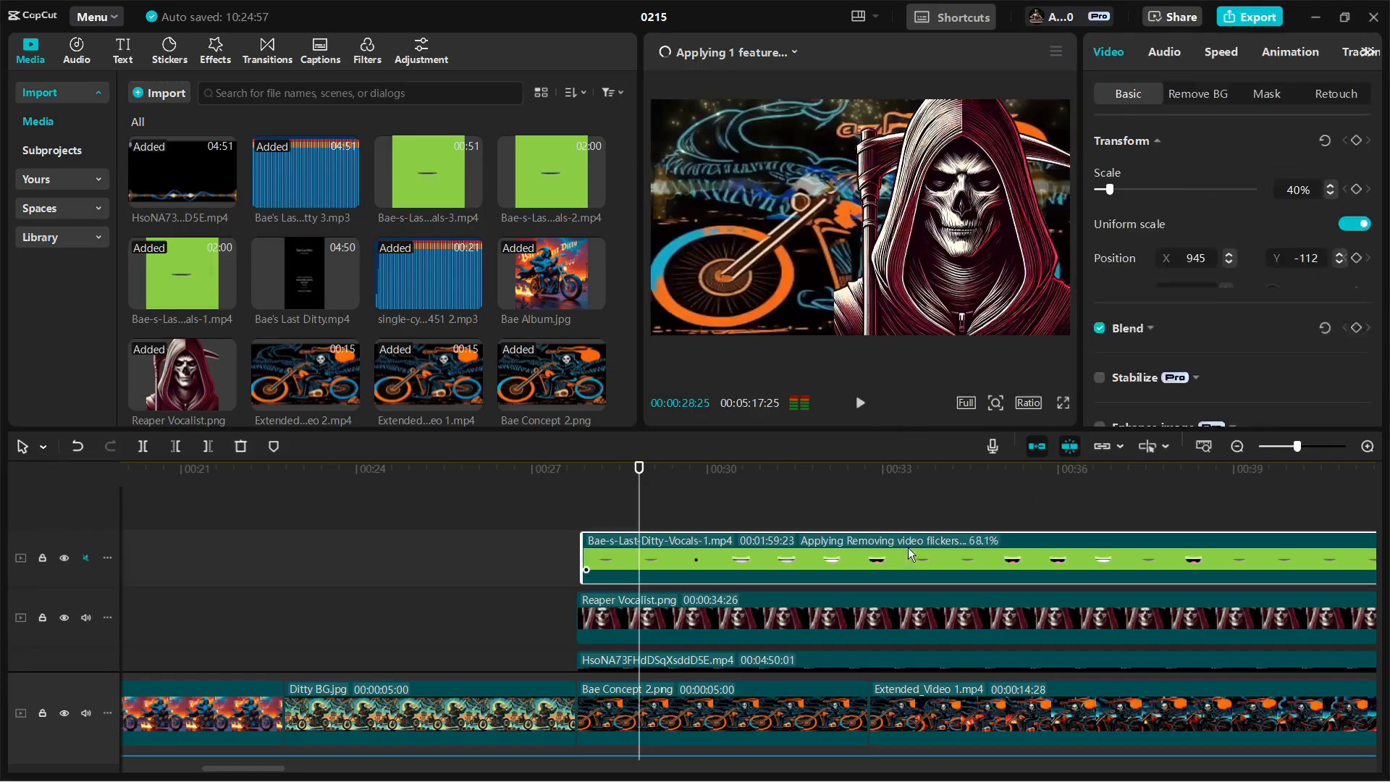
{"action": "left_click", "coordinate": [1322, 257]}
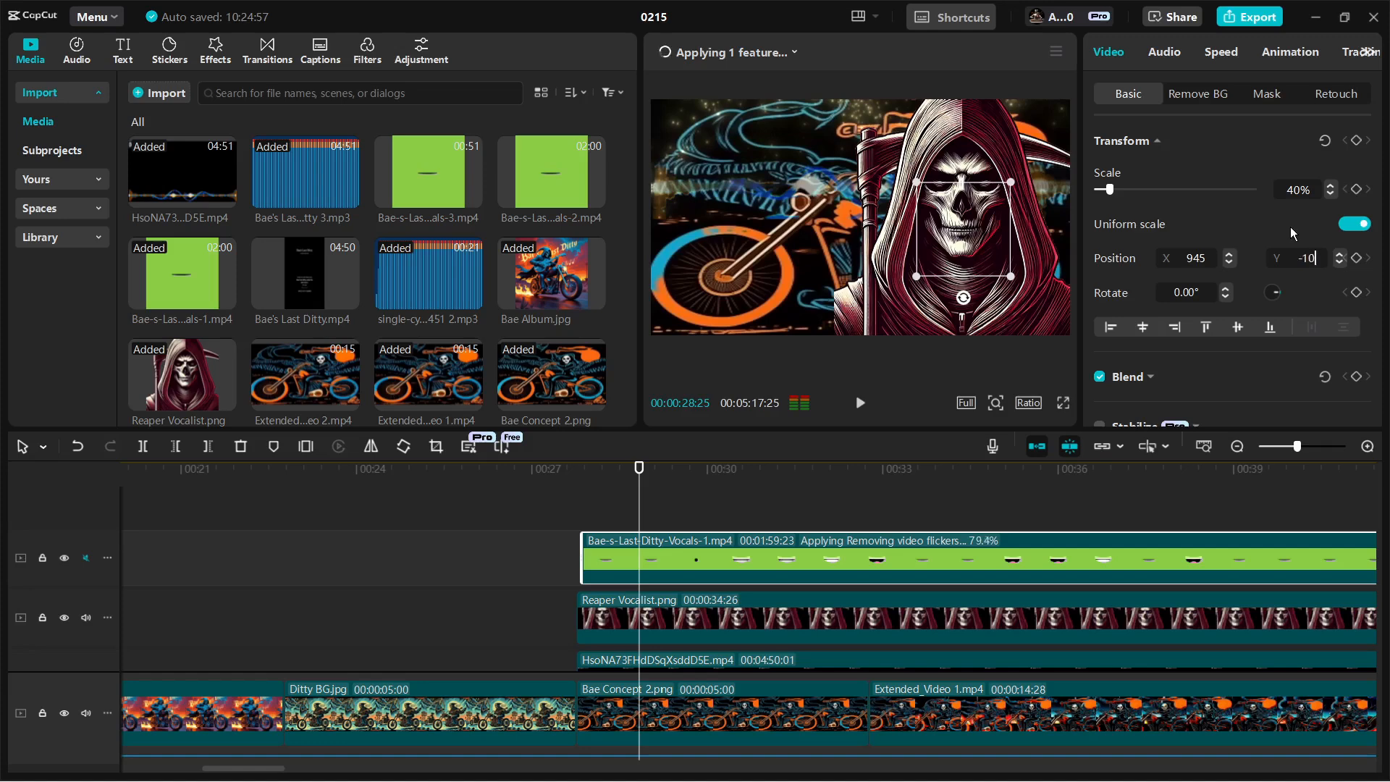
{"action": "key", "text": "Return"}
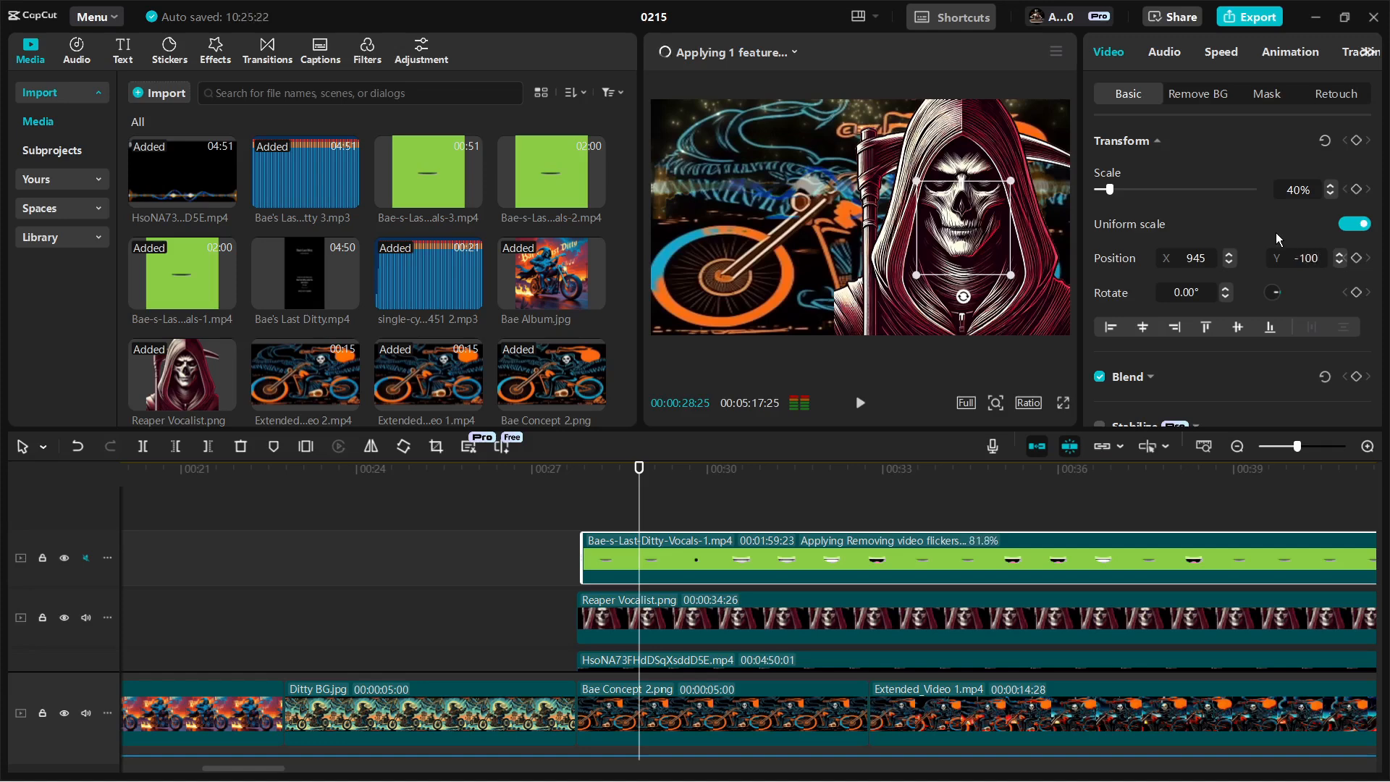
{"action": "left_click", "coordinate": [1063, 403]}
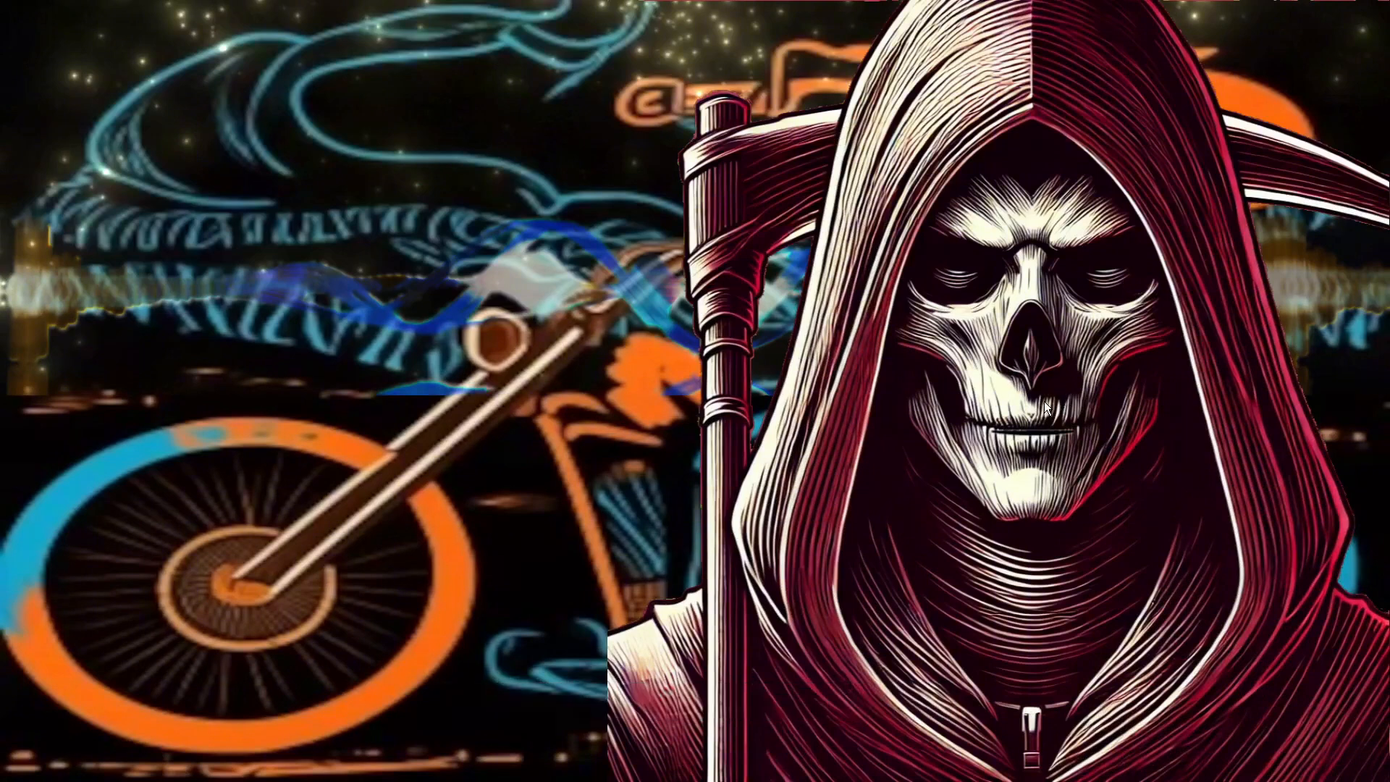
{"action": "key", "text": "Escape"}
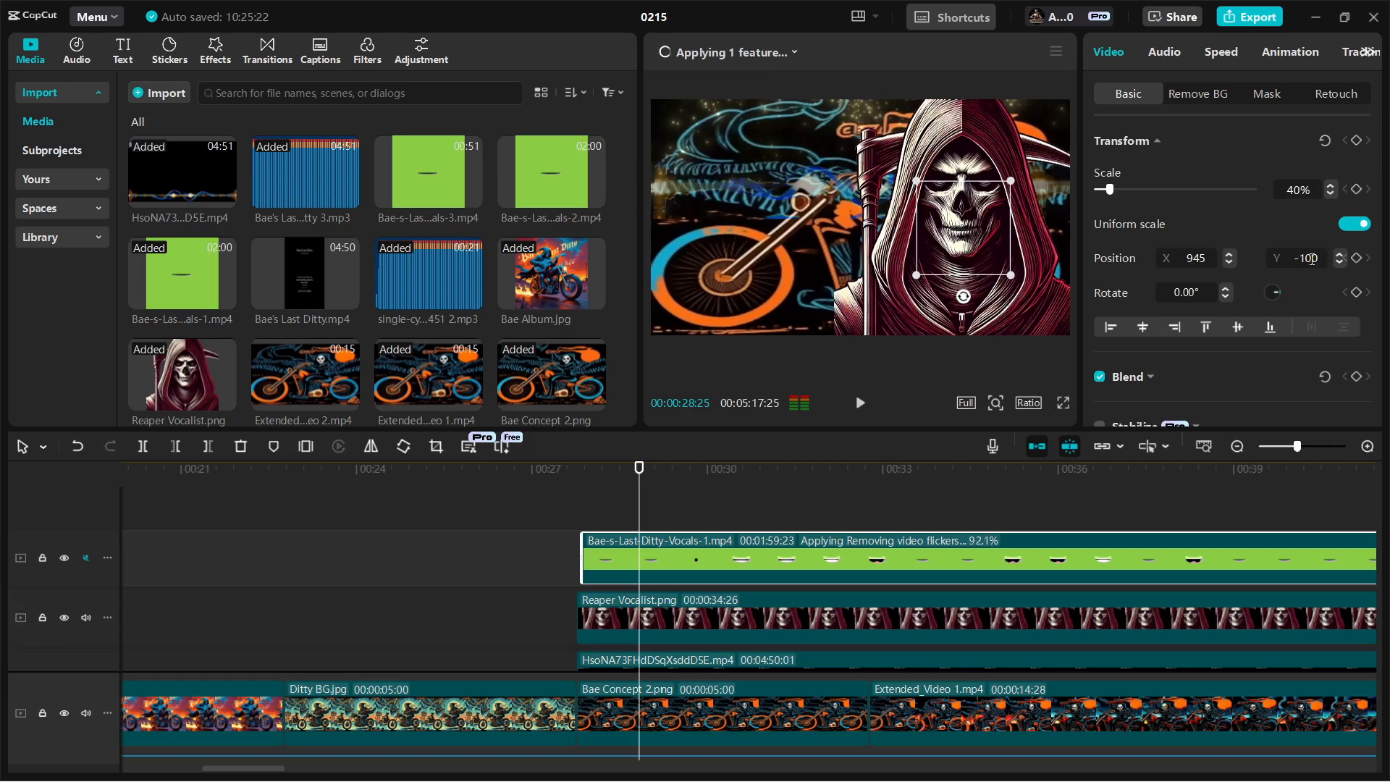
Step: Set the Vocals-1 clip's Y position to -95 and preview the mouth placement full screen
{"action": "key", "text": "BackSpace"}
{"action": "key", "text": "BackSpace"}
{"action": "type", "text": "95"}
{"action": "key", "text": "Return"}
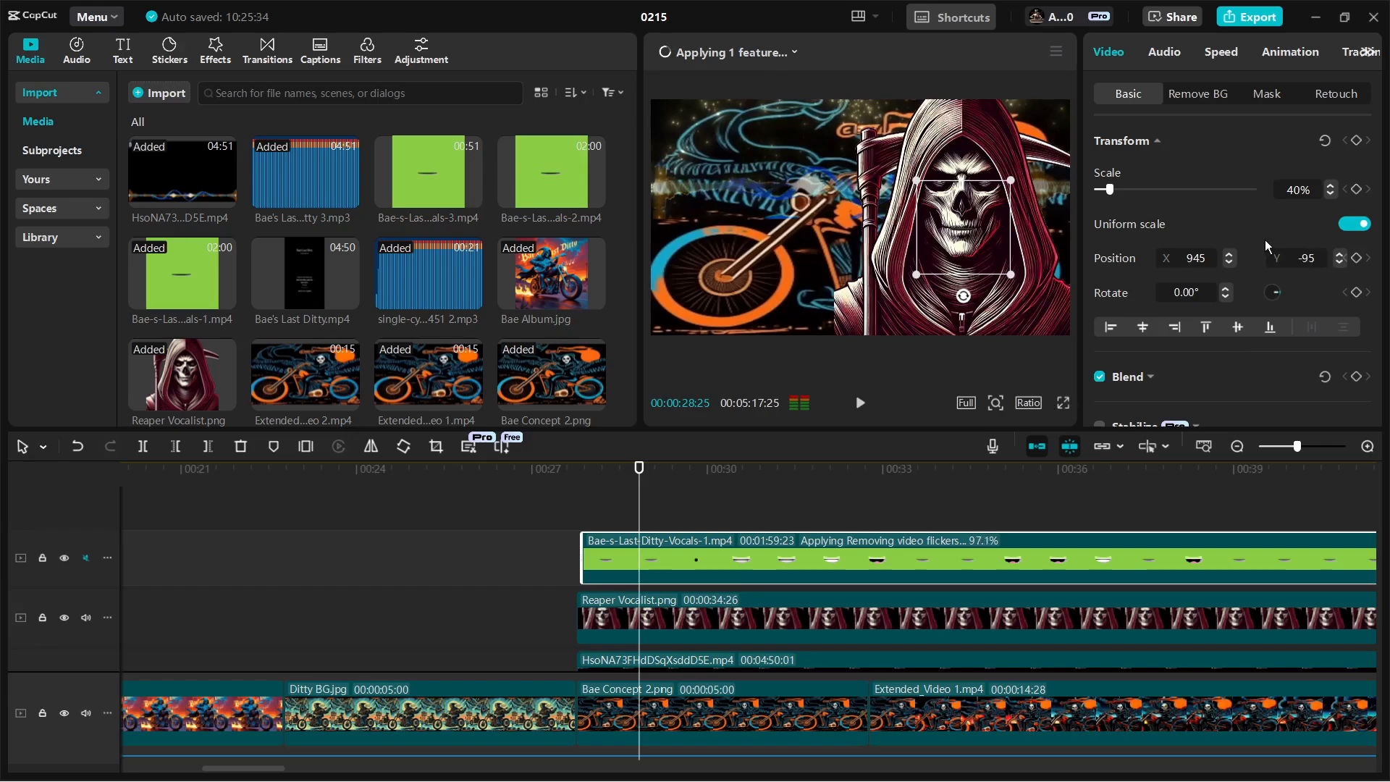
{"action": "left_click", "coordinate": [1062, 403]}
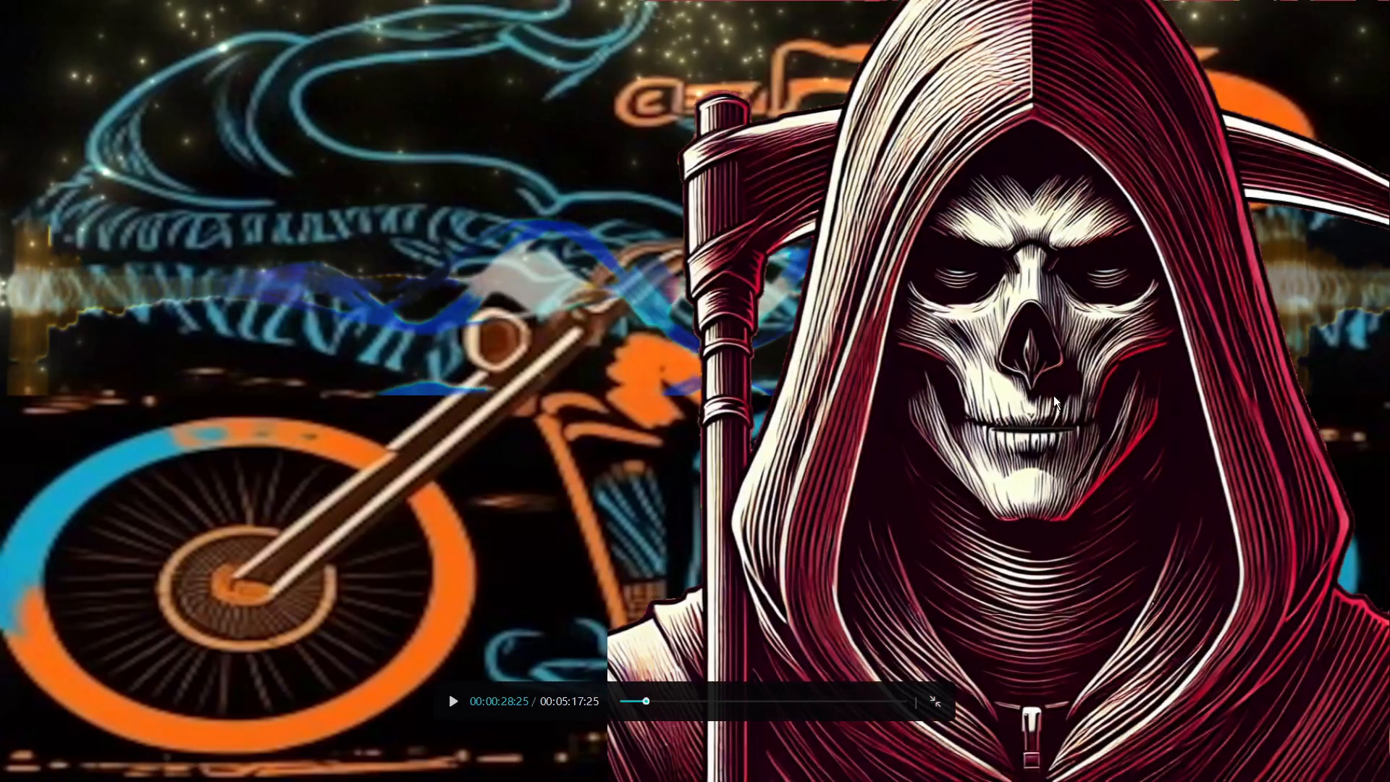
{"action": "key", "text": "Escape"}
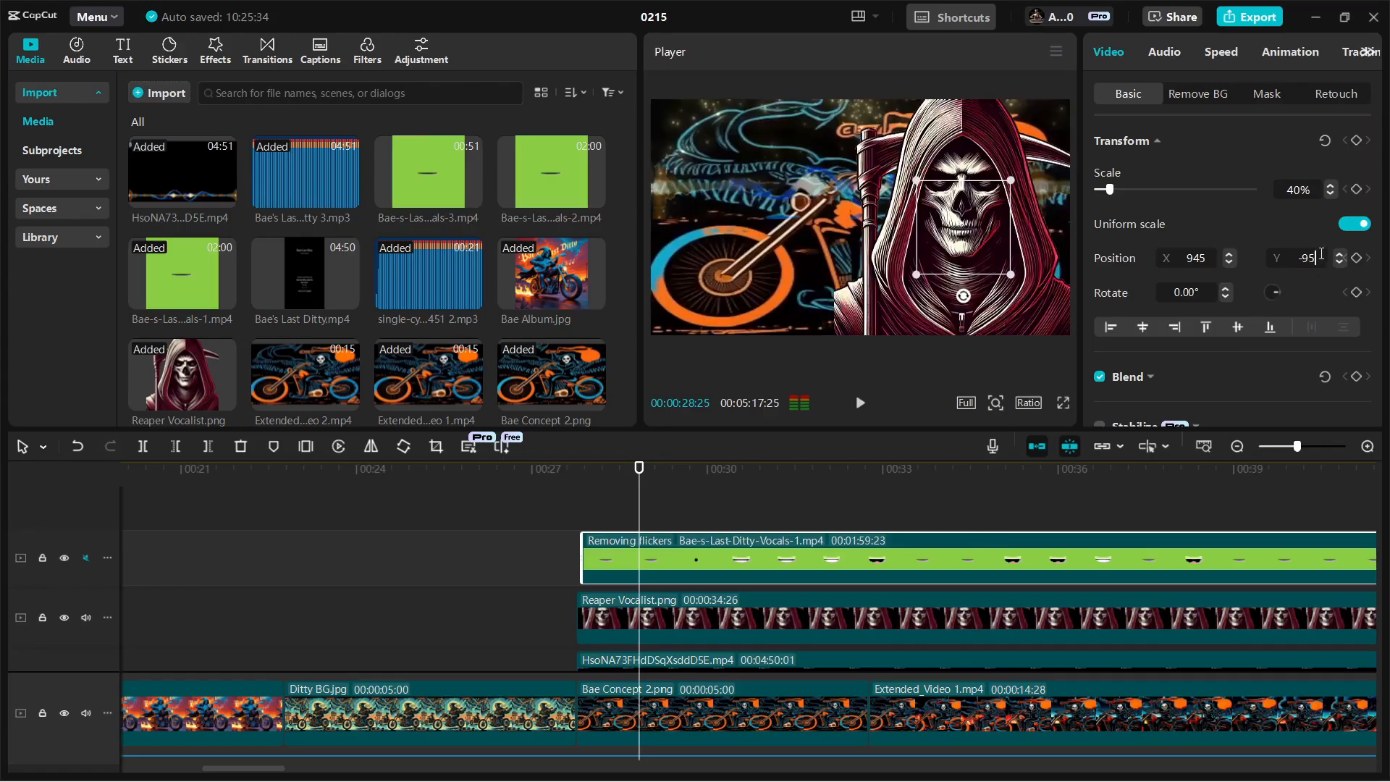
Step: Set the Vocals-1 clip's Y position to -90 and check the mouth placement full screen
{"action": "type", "text": "0"}
{"action": "left_click", "coordinate": [1063, 402]}
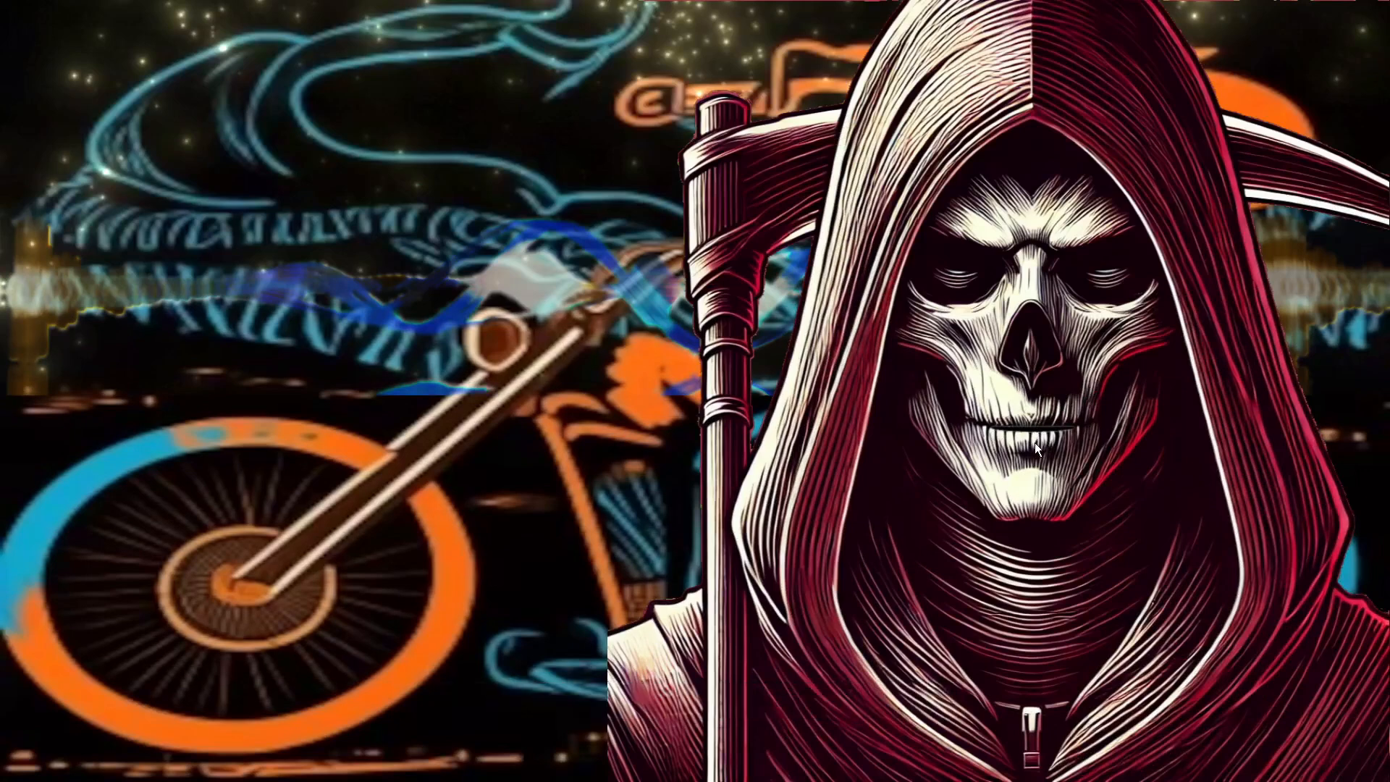
{"action": "key", "text": "Escape"}
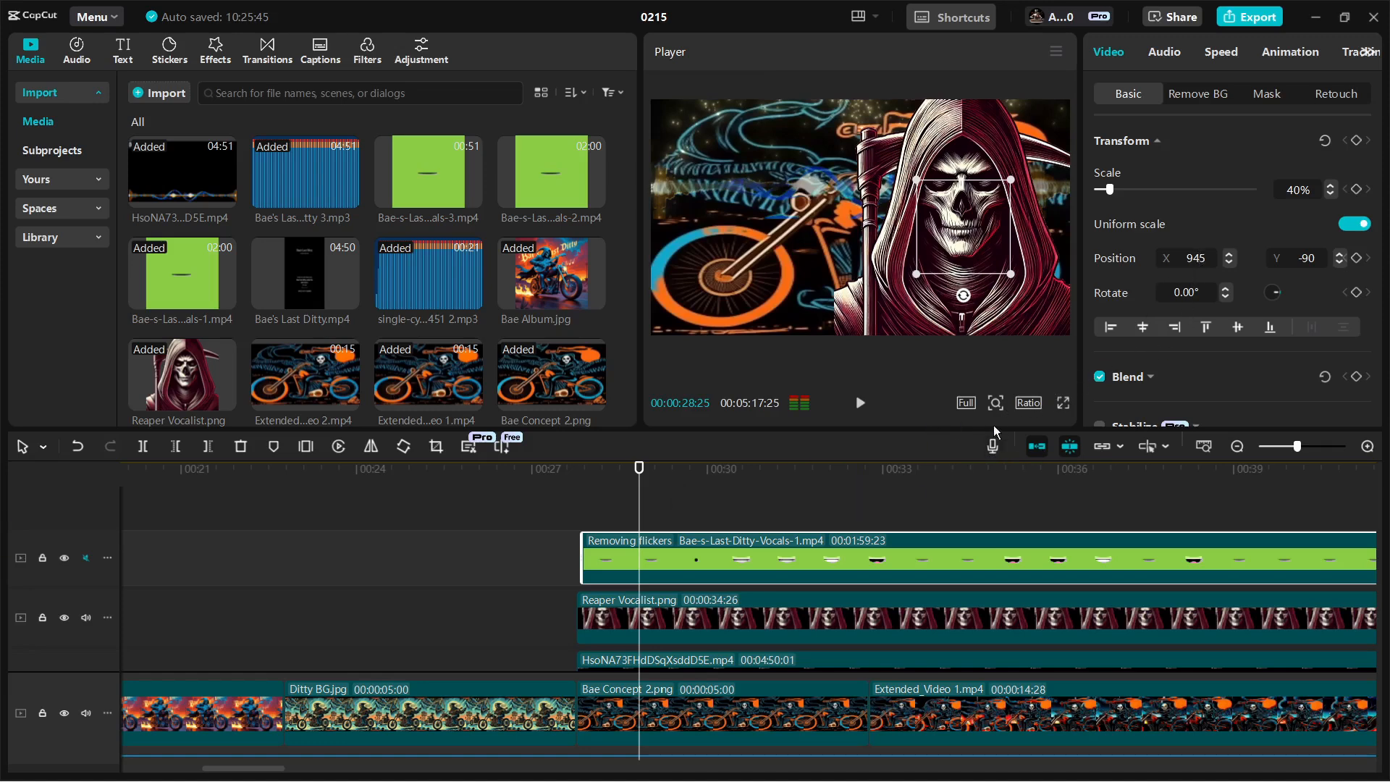
Step: Play the video from about 00:00:26:18, in the player and full screen, to check the reaper's lip-sync
{"action": "left_click", "coordinate": [508, 529]}
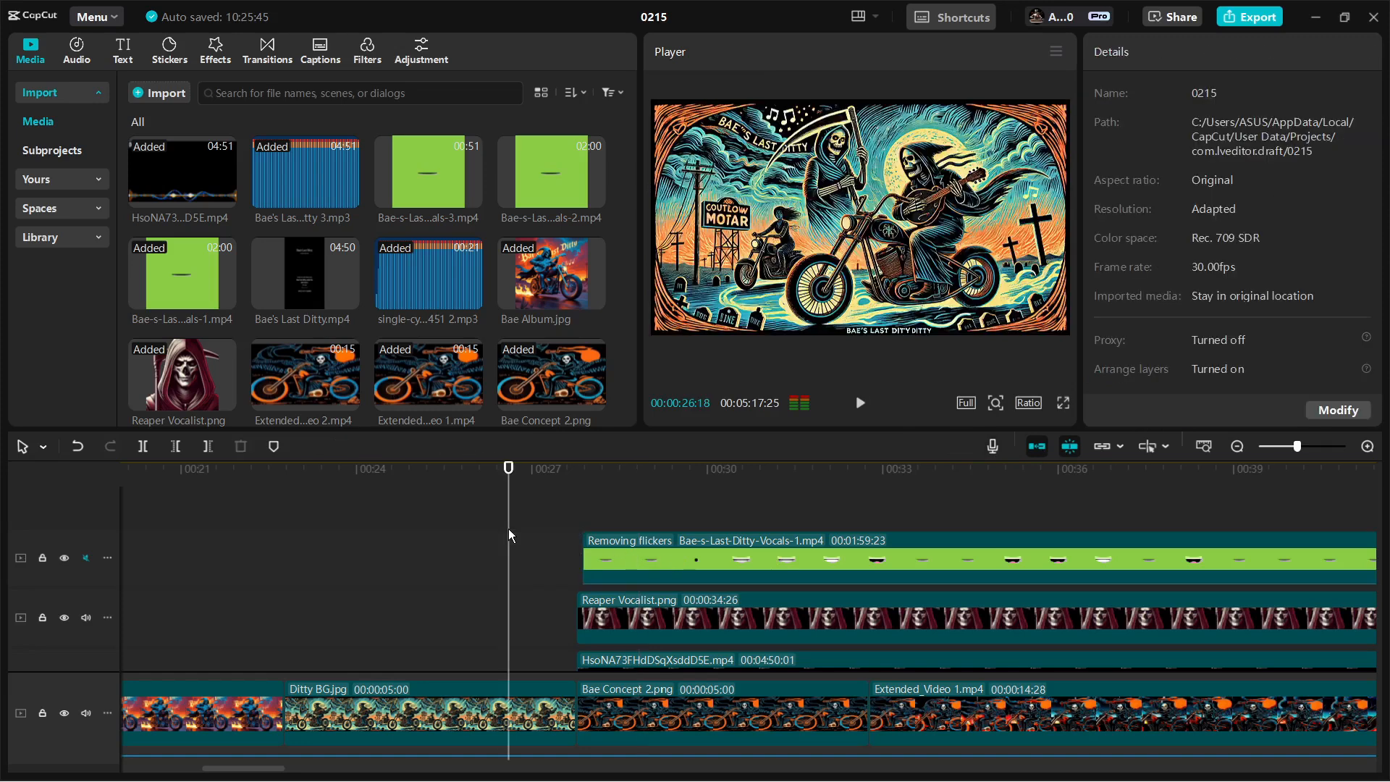
{"action": "key", "text": "space"}
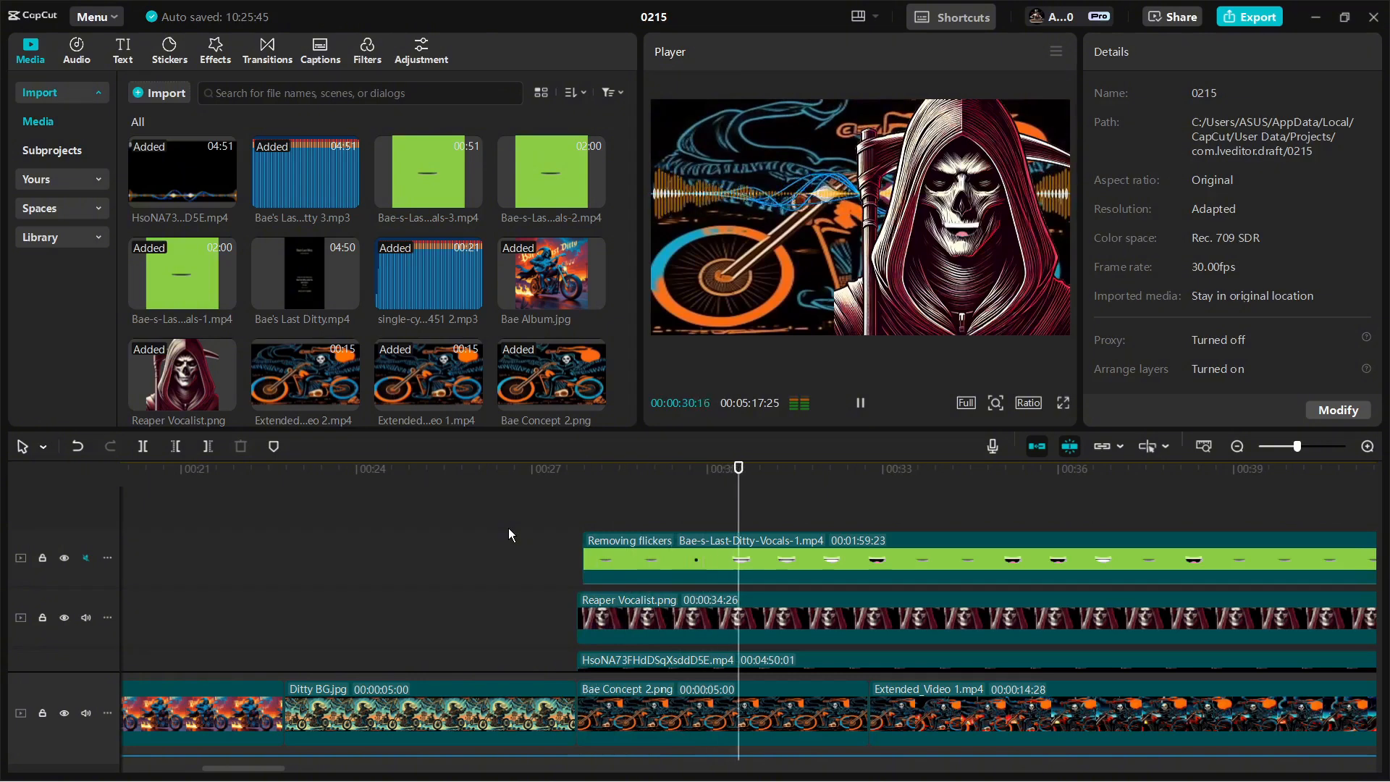
{"action": "left_click", "coordinate": [508, 528]}
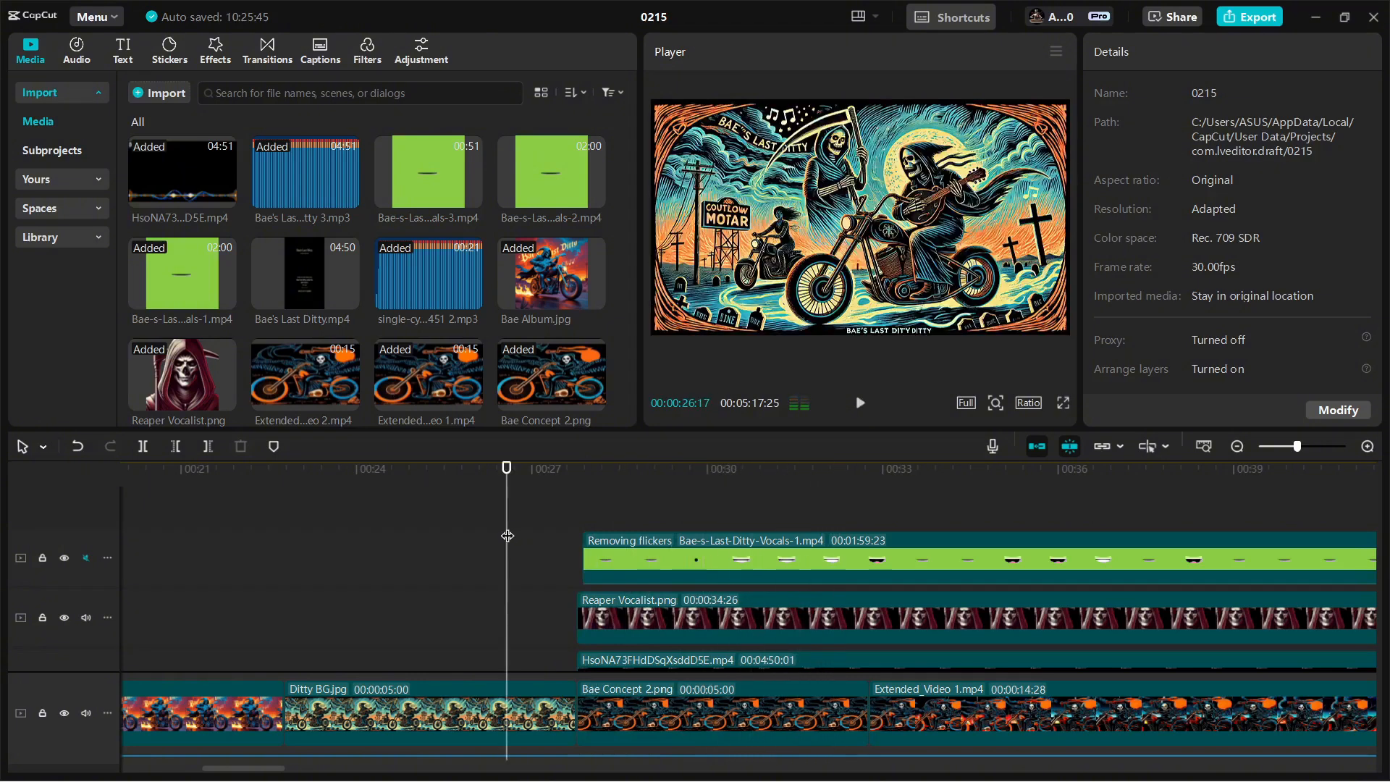
{"action": "left_click", "coordinate": [1064, 403]}
{"action": "key", "text": "space"}
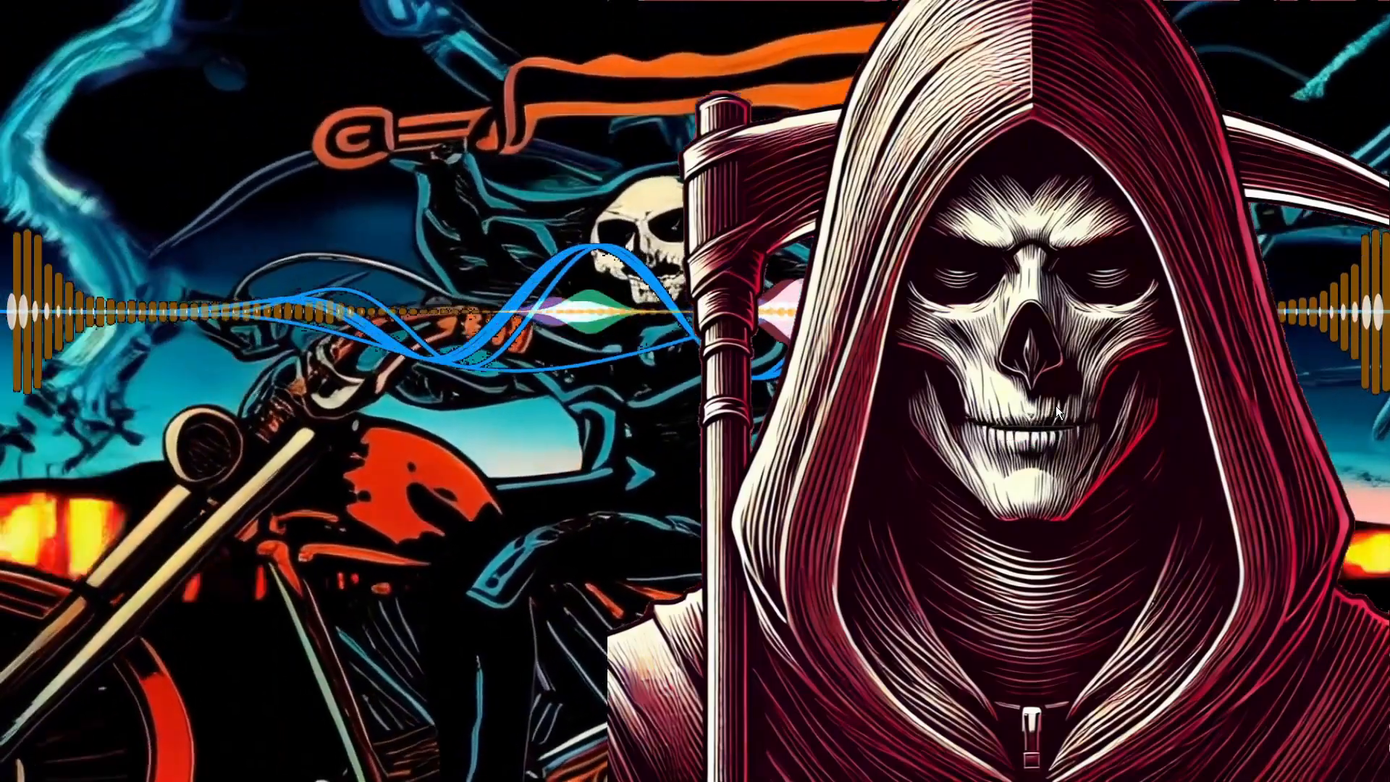
{"action": "key", "text": "Escape"}
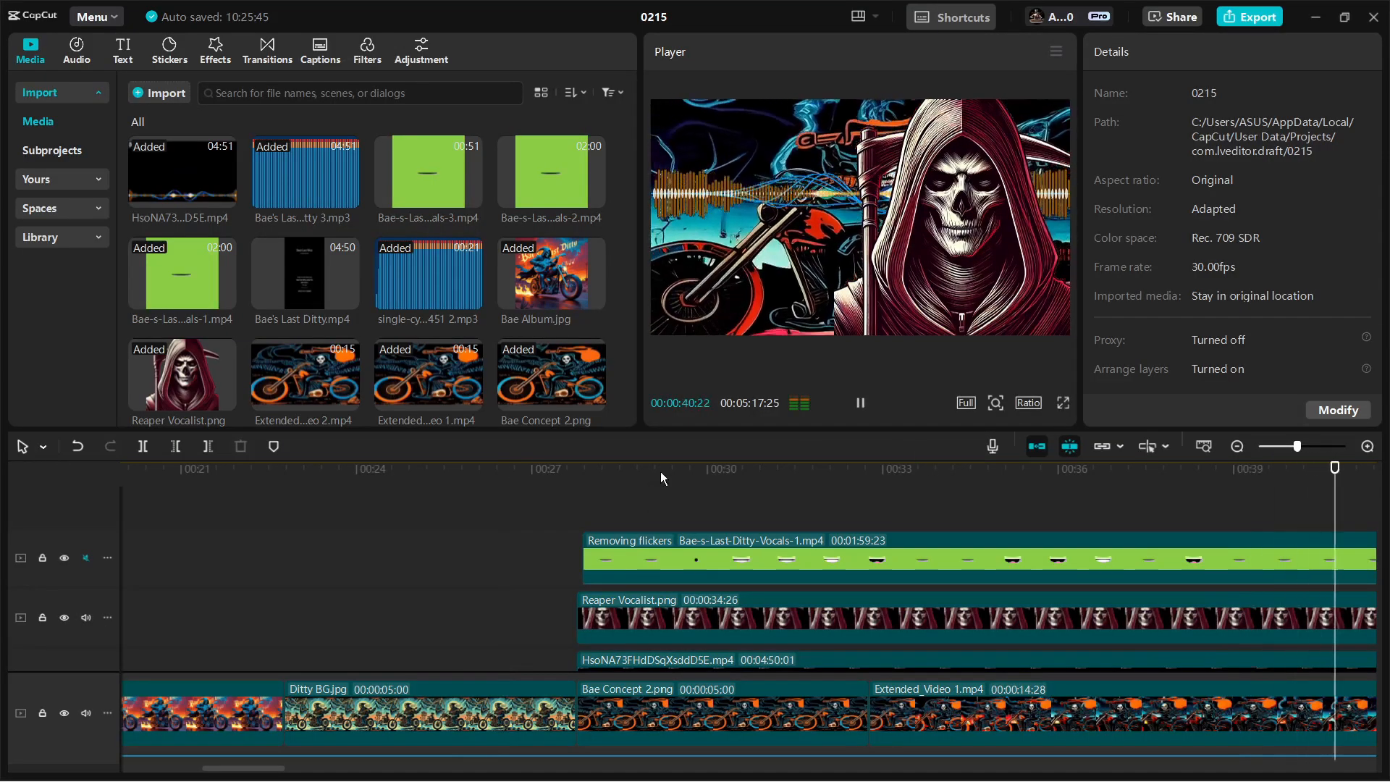
{"action": "key", "text": "space"}
{"action": "left_click", "coordinate": [675, 498]}
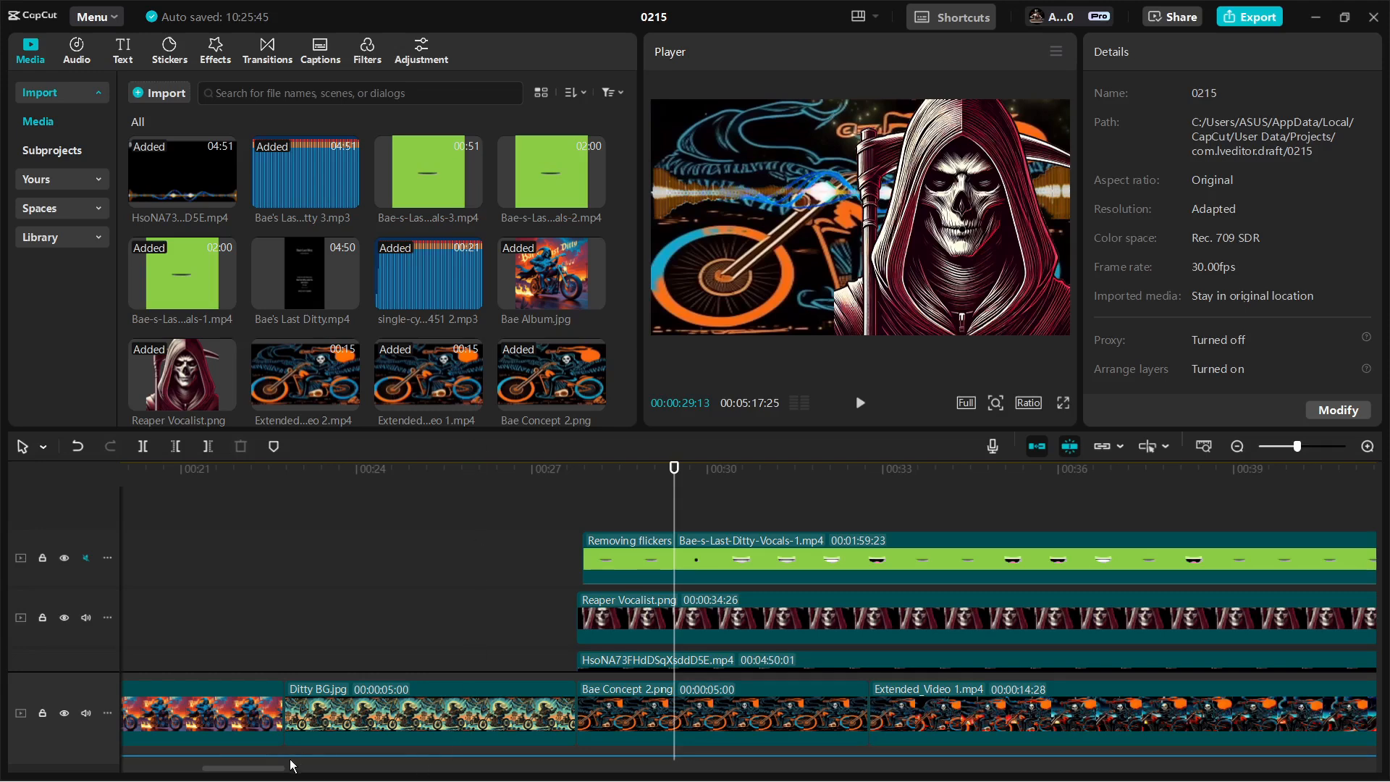
Step: Place Bae's Last Ditty.mp4 on a new track above the Vocals-1 clip, aligned with the start of Bae Concept 2.png
{"action": "mouse_move", "coordinate": [267, 769]}
{"action": "left_mouse_down"}
{"action": "mouse_move", "coordinate": [507, 767]}
{"action": "mouse_move", "coordinate": [773, 735]}
{"action": "mouse_move", "coordinate": [251, 779]}
{"action": "mouse_move", "coordinate": [275, 780]}
{"action": "left_mouse_up"}
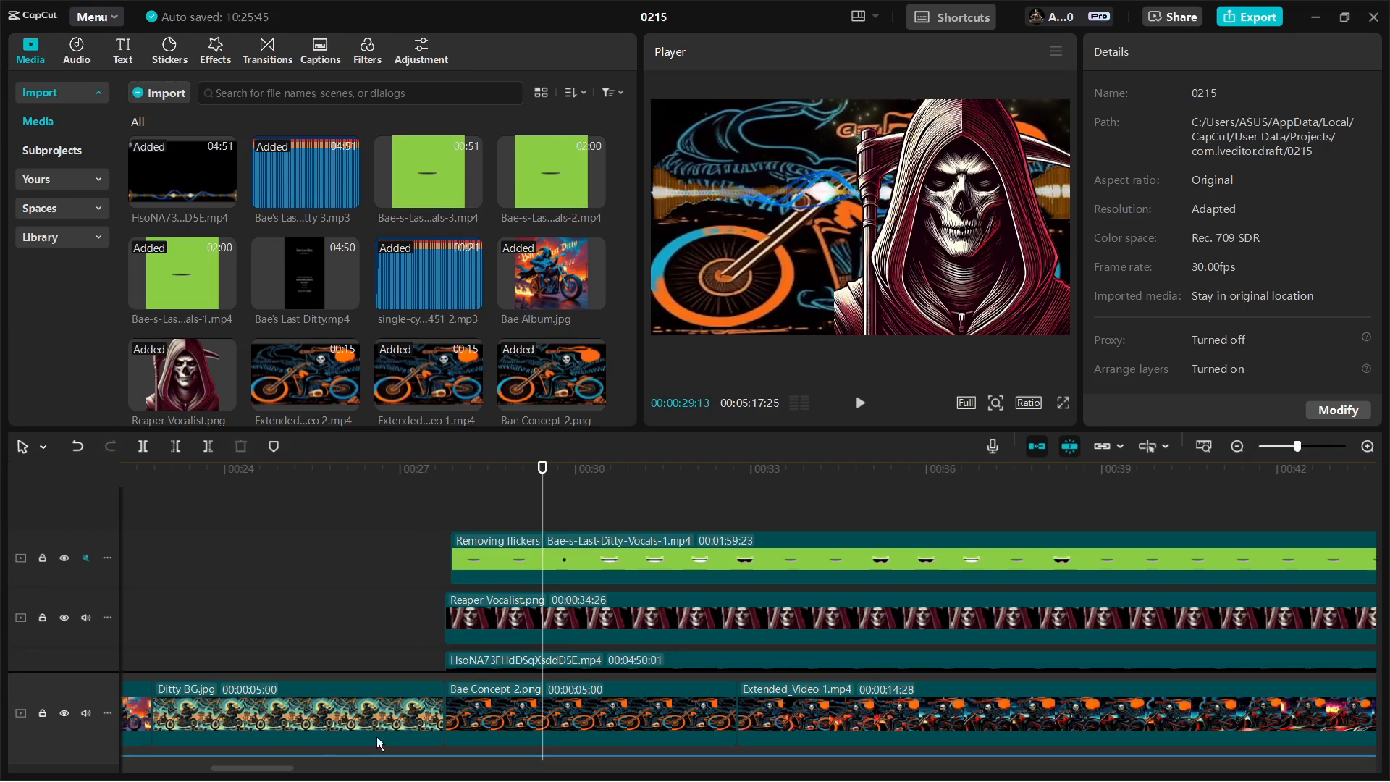
{"action": "mouse_move", "coordinate": [273, 770]}
{"action": "left_mouse_down"}
{"action": "mouse_move", "coordinate": [290, 771]}
{"action": "mouse_move", "coordinate": [266, 779]}
{"action": "left_mouse_up"}
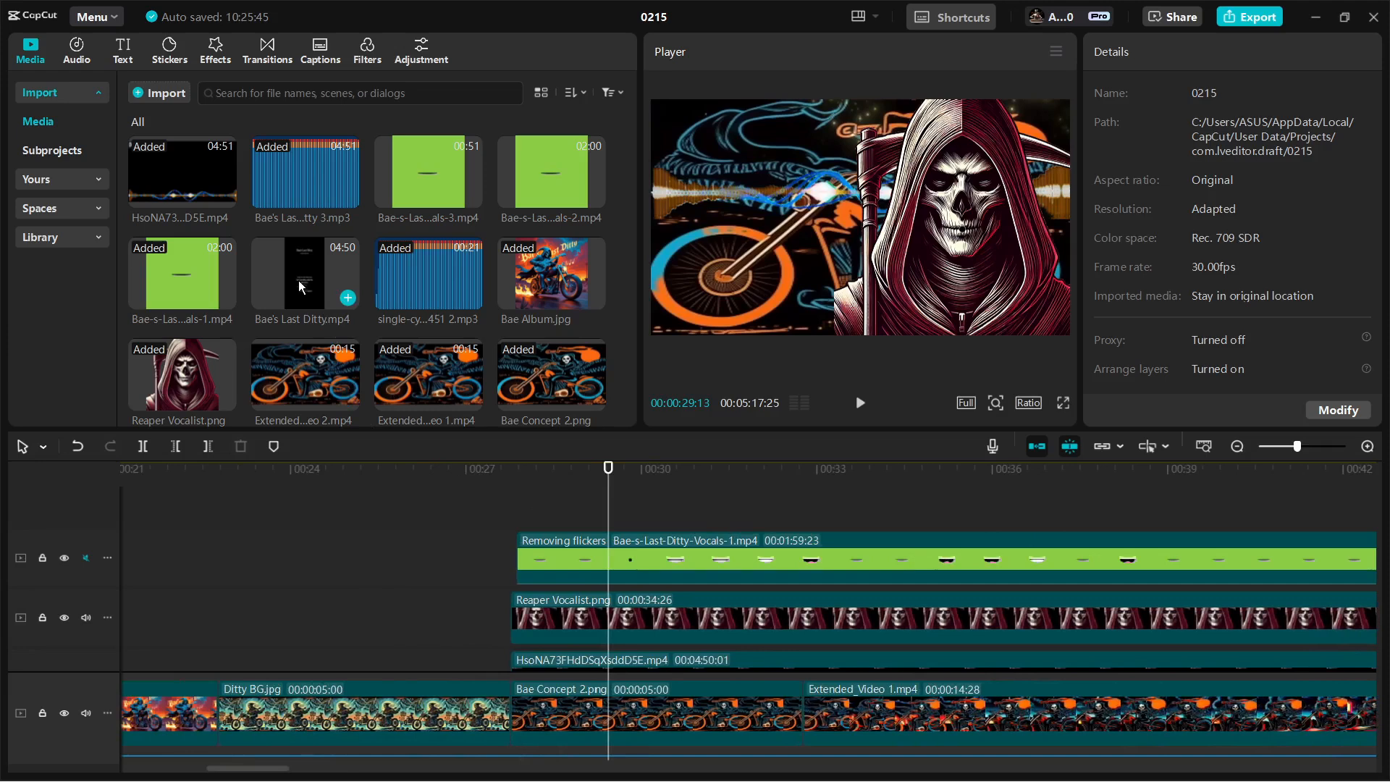
{"action": "left_click_drag", "start_coordinate": [298, 281], "coordinate": [510, 509]}
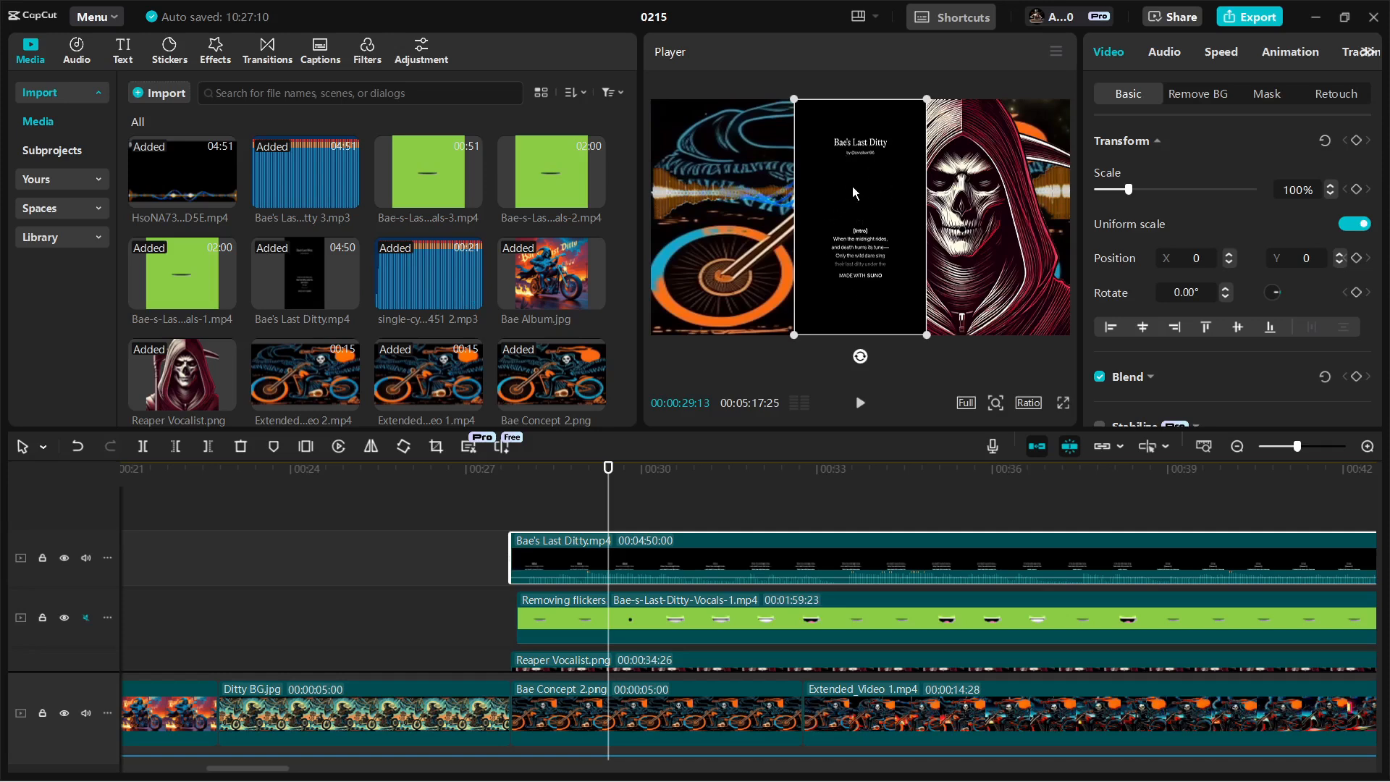
Step: Lower the Bae's Last Ditty.mp4 clip's volume to minimum and mute its track
{"action": "left_click", "coordinate": [1164, 52]}
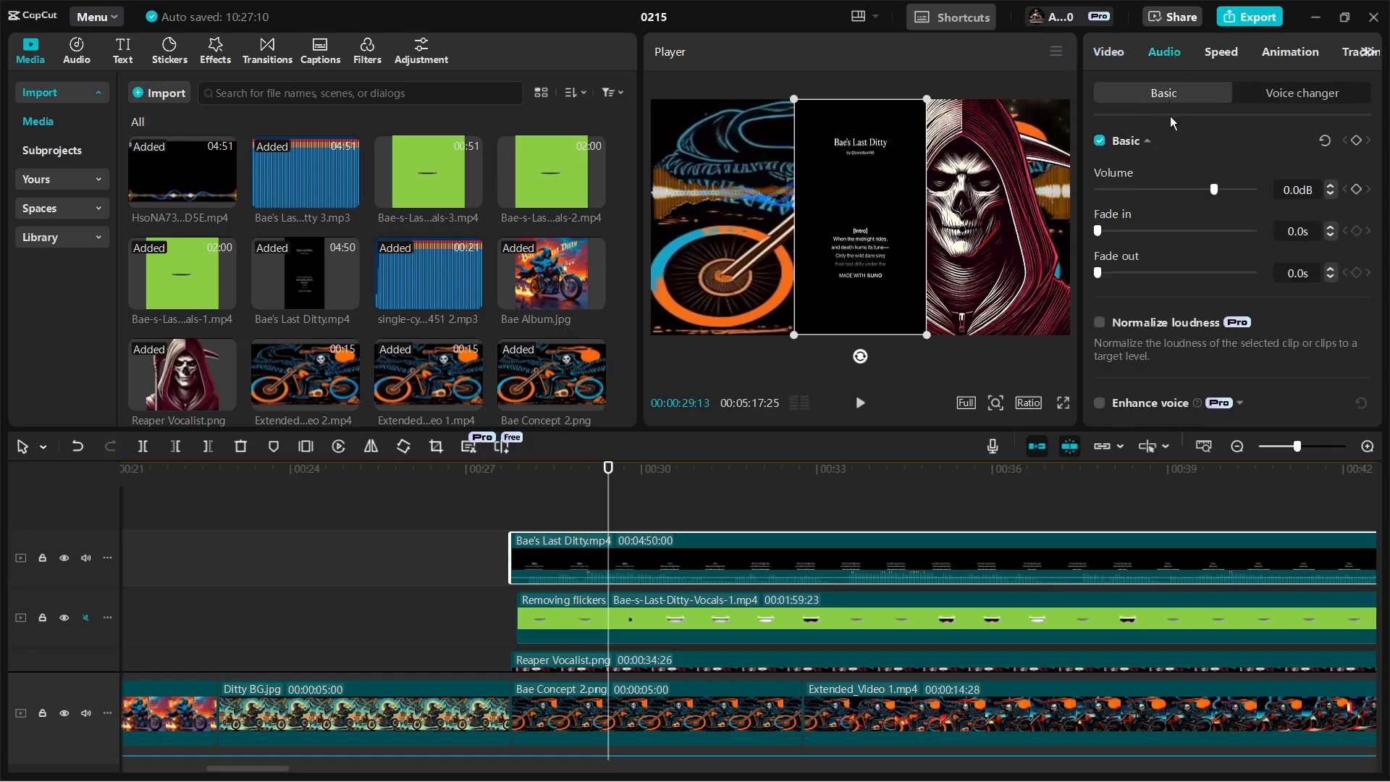
{"action": "left_click_drag", "start_coordinate": [1214, 191], "coordinate": [1097, 190]}
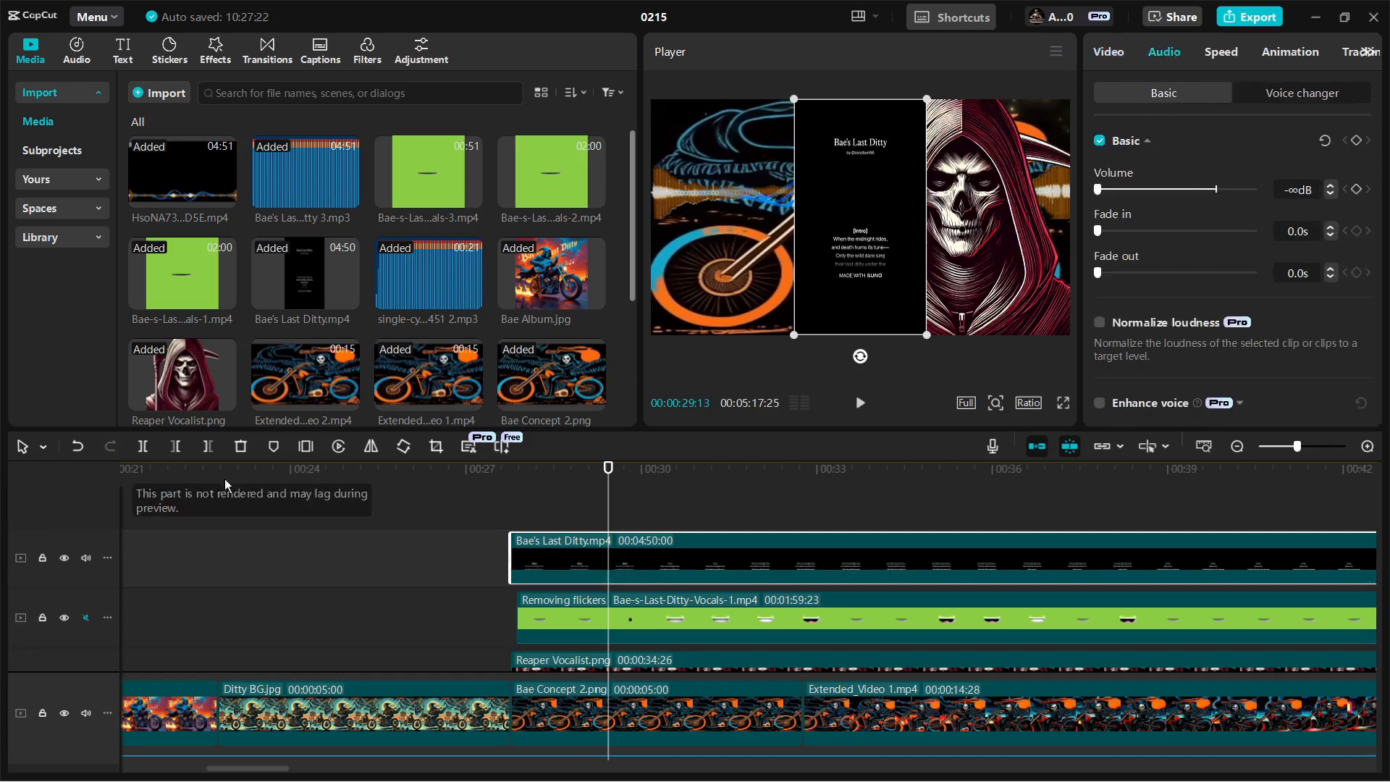
{"action": "left_click", "coordinate": [85, 557]}
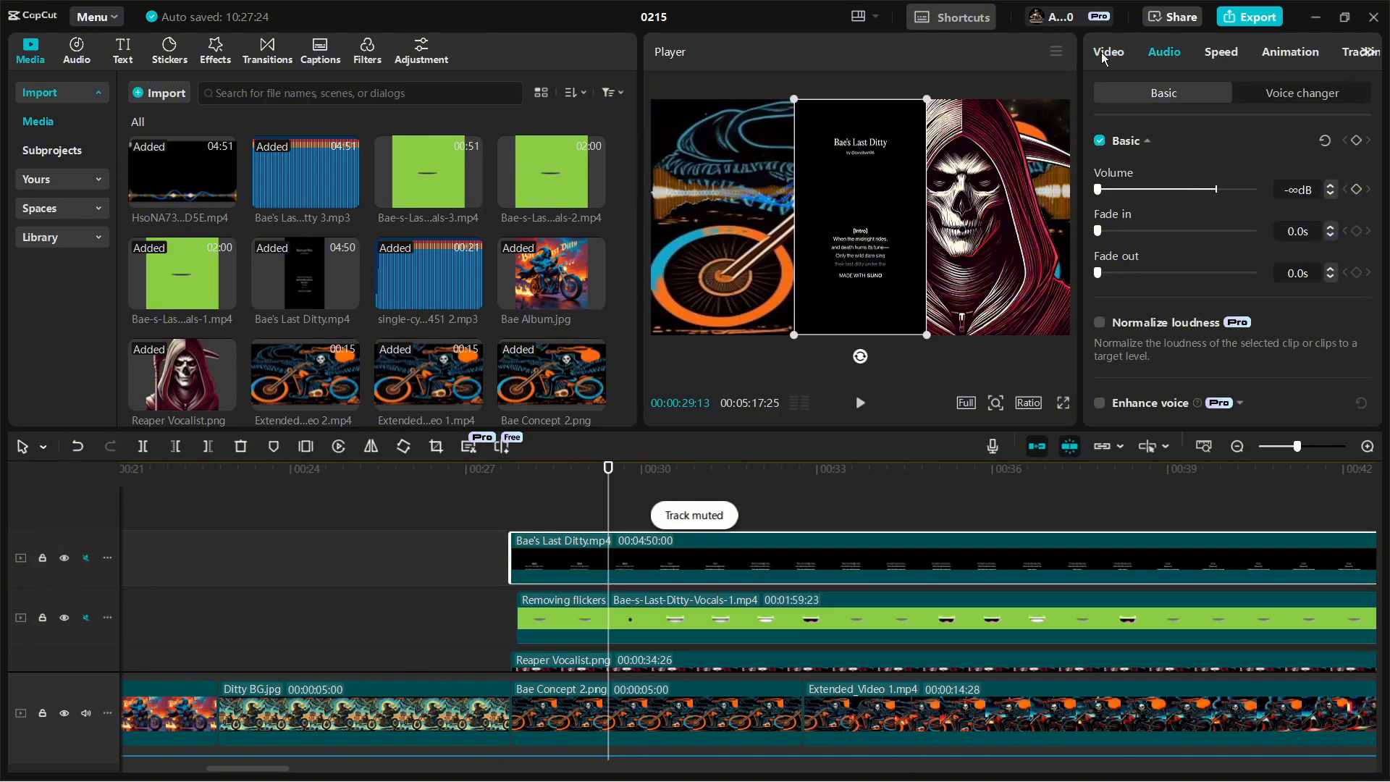
Step: Enable chroma key on the Bae's Last Ditty.mp4 clip and pick its black background as the key colour
{"action": "left_click", "coordinate": [1107, 52]}
{"action": "left_click", "coordinate": [1207, 95]}
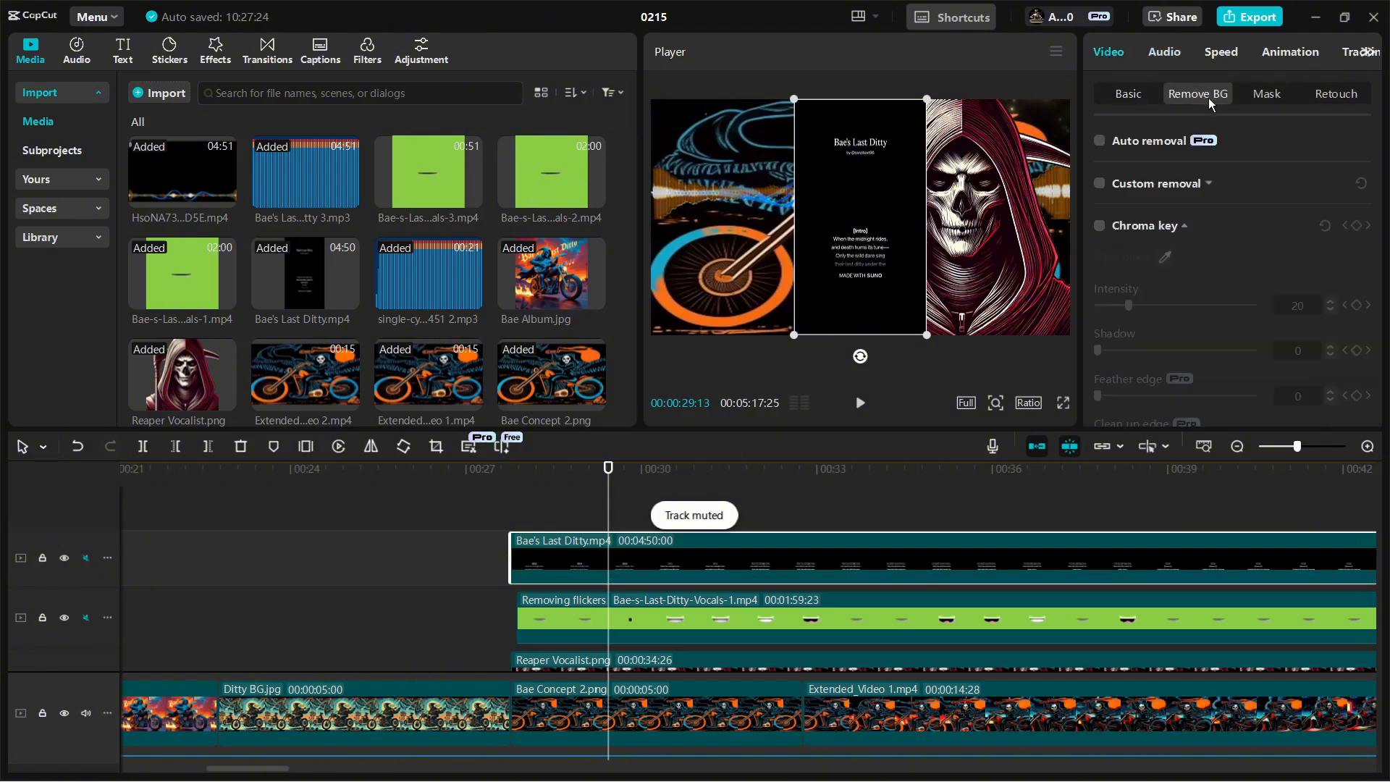
{"action": "left_click", "coordinate": [1100, 226]}
{"action": "left_click", "coordinate": [1165, 257]}
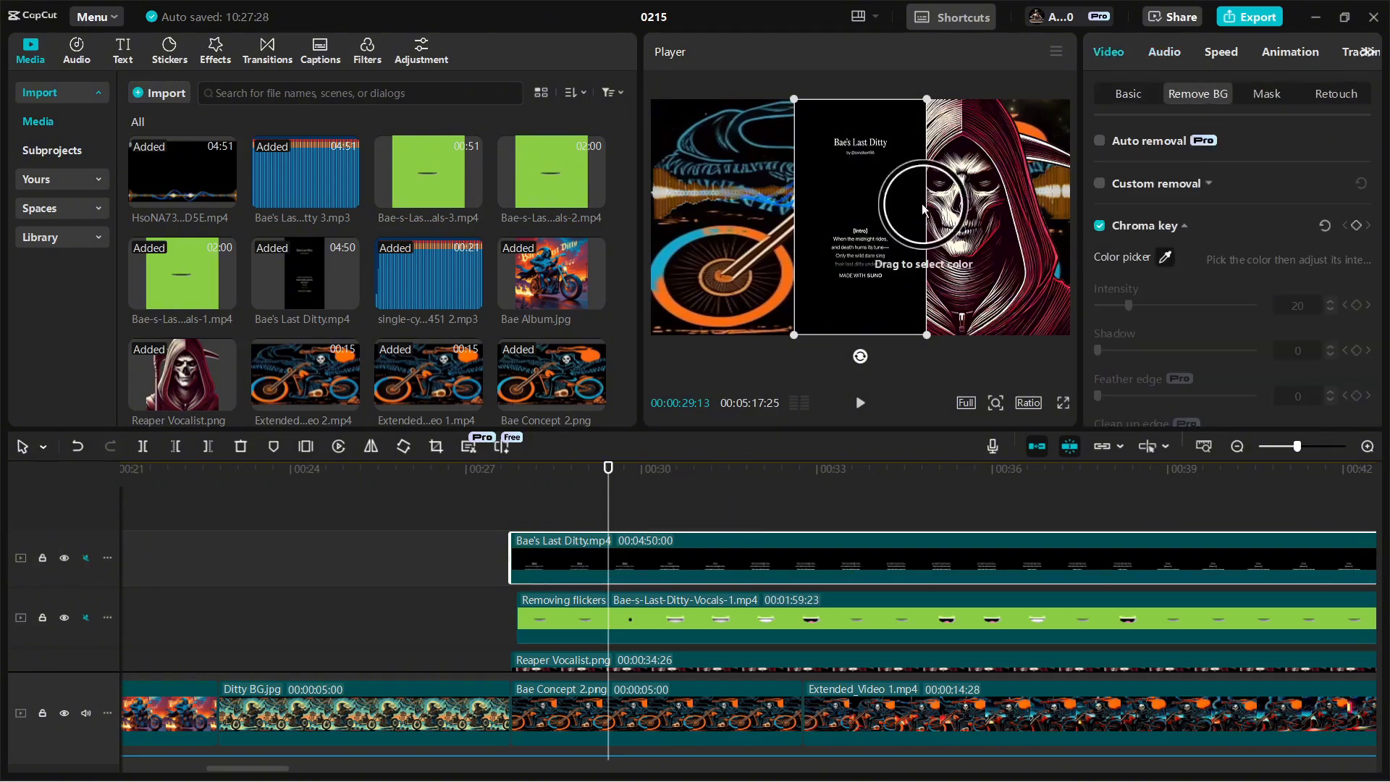
{"action": "left_click", "coordinate": [902, 194]}
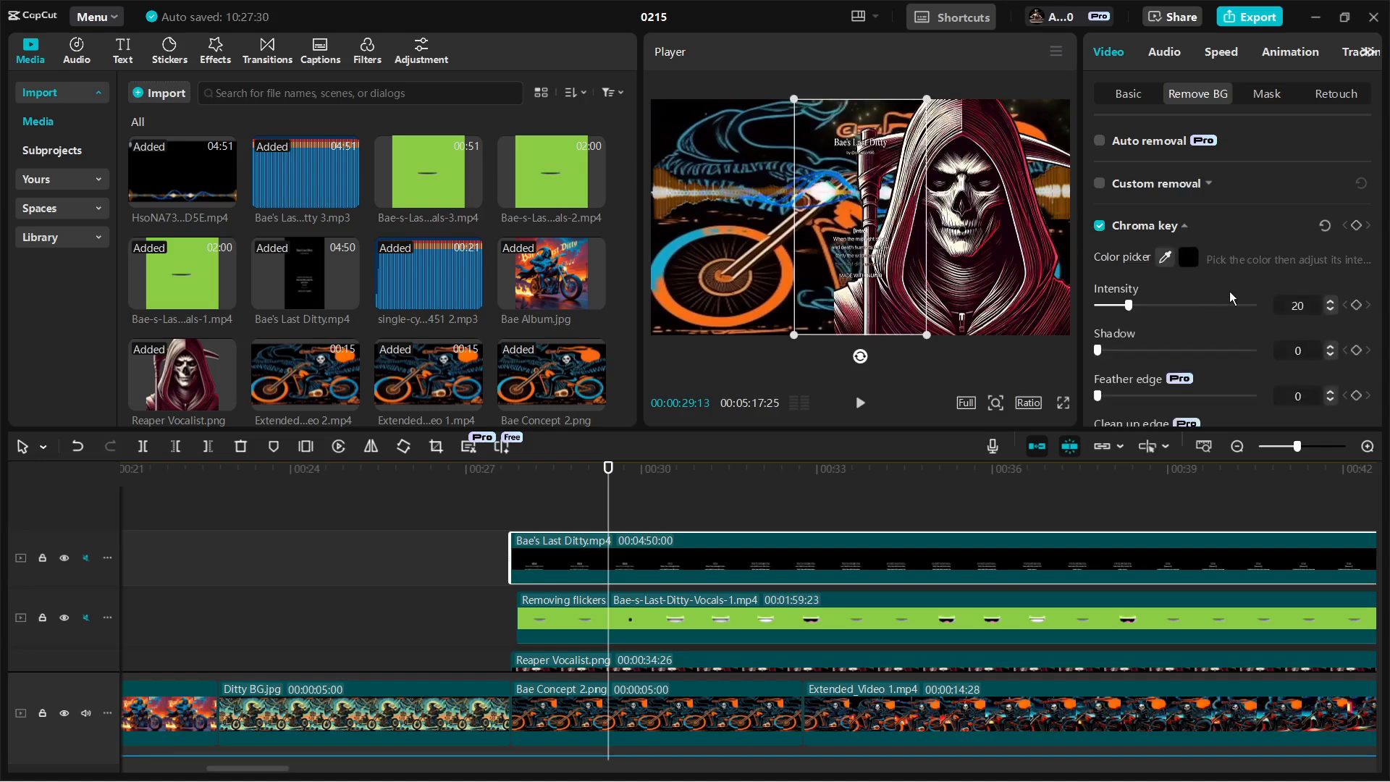
Step: Set the lyric clip's chroma key intensity to 1 and check the keyed lyrics full screen
{"action": "left_click_drag", "start_coordinate": [1305, 304], "coordinate": [1252, 325]}
{"action": "type", "text": "1"}
{"action": "key", "text": "Return"}
{"action": "left_click", "coordinate": [1064, 405]}
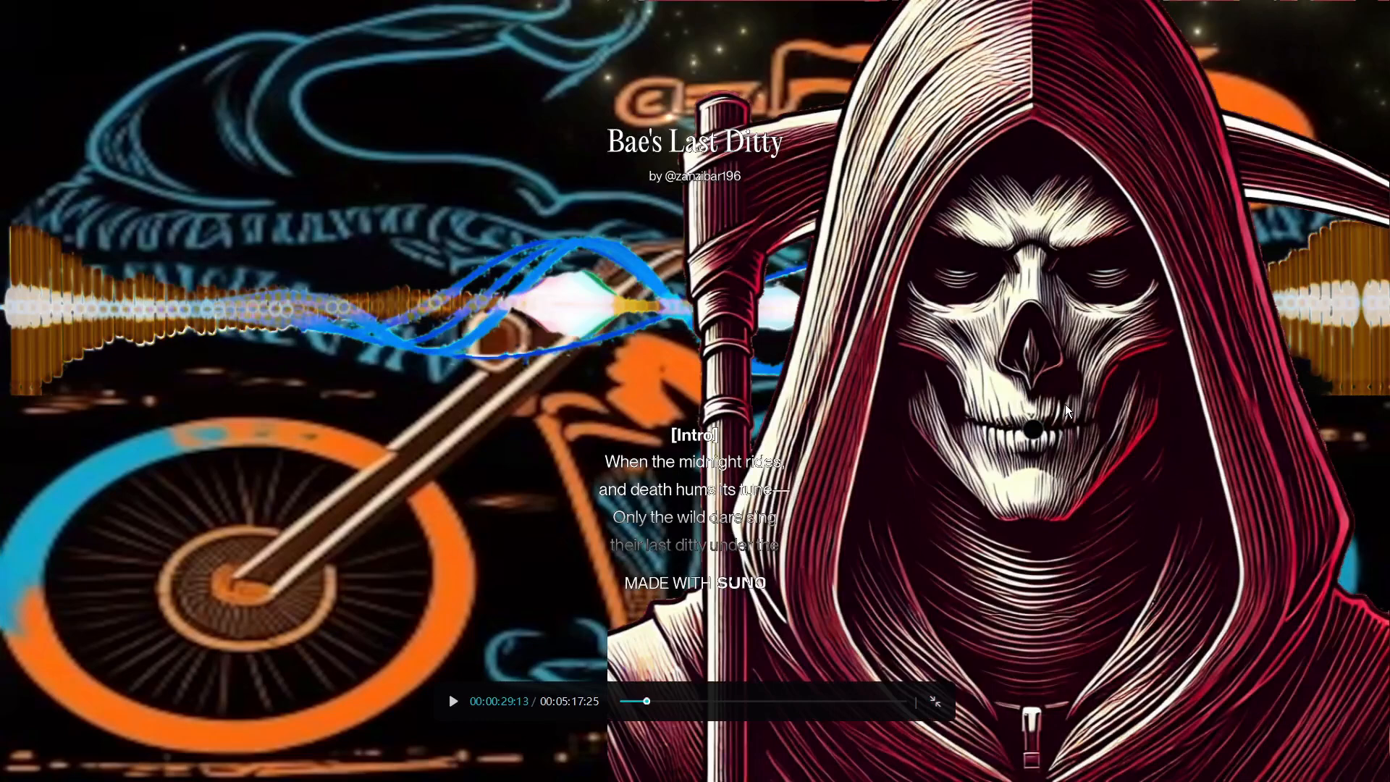
{"action": "key", "text": "Escape"}
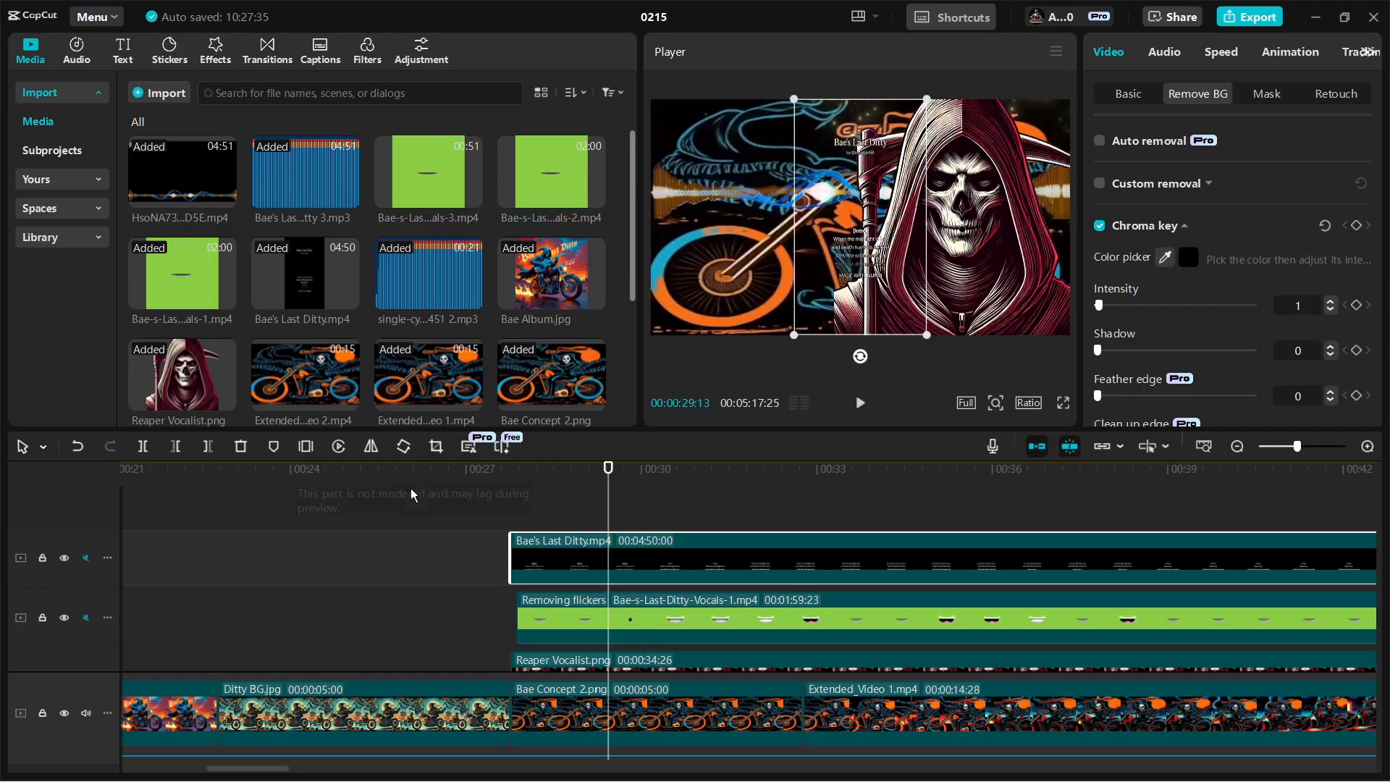
Step: Play the video full screen from about 00:00:25:20 to check the lyrics over the reaper scene, stopping at about 00:00:42:07
{"action": "left_click", "coordinate": [408, 496]}
{"action": "left_click", "coordinate": [389, 511]}
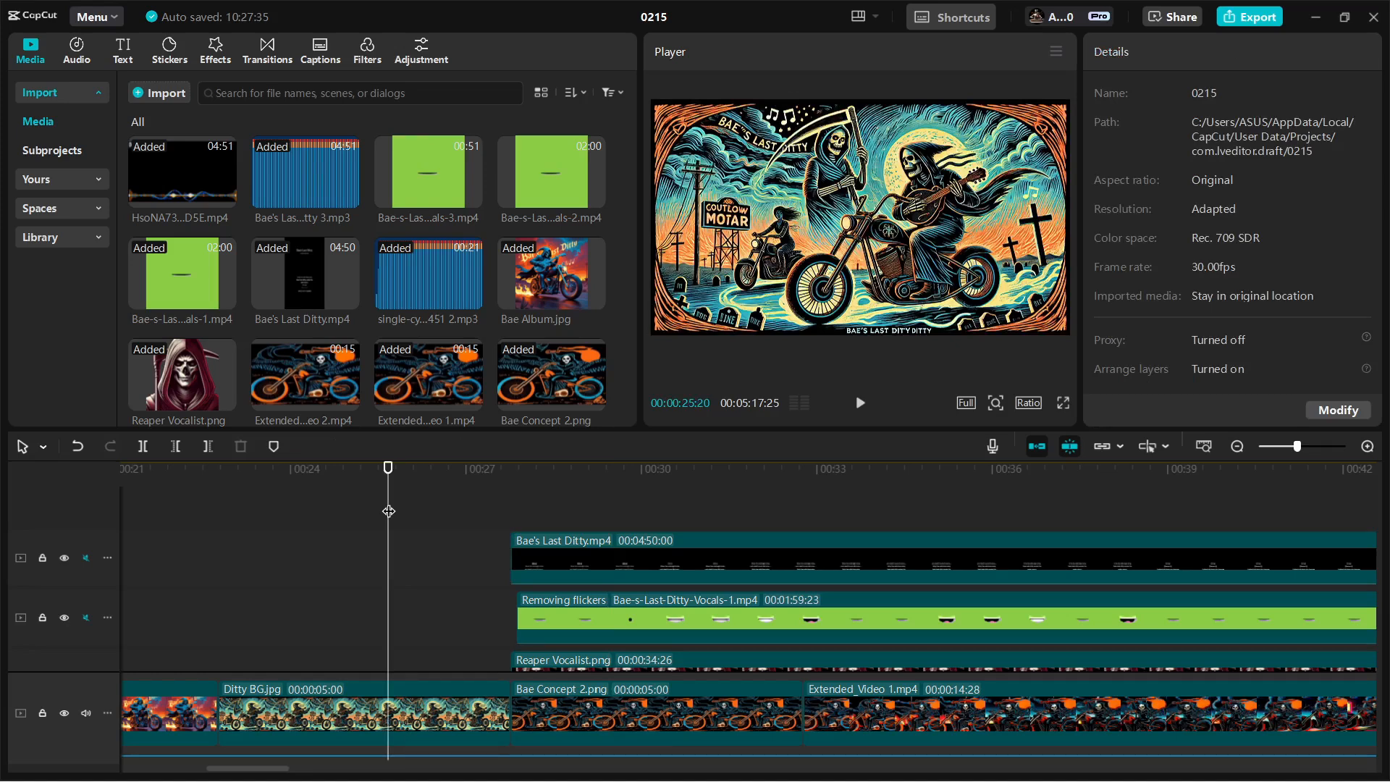
{"action": "left_click", "coordinate": [1063, 403]}
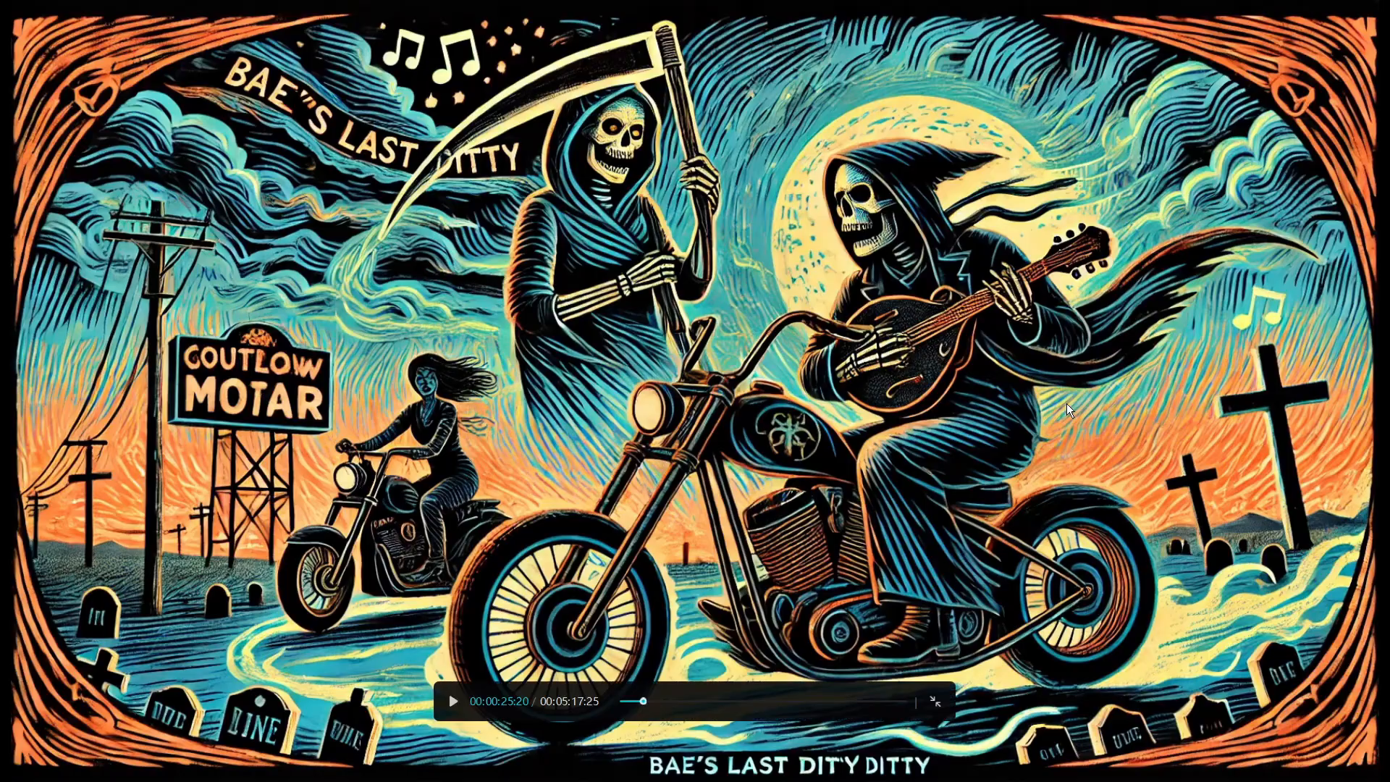
{"action": "key", "text": "space"}
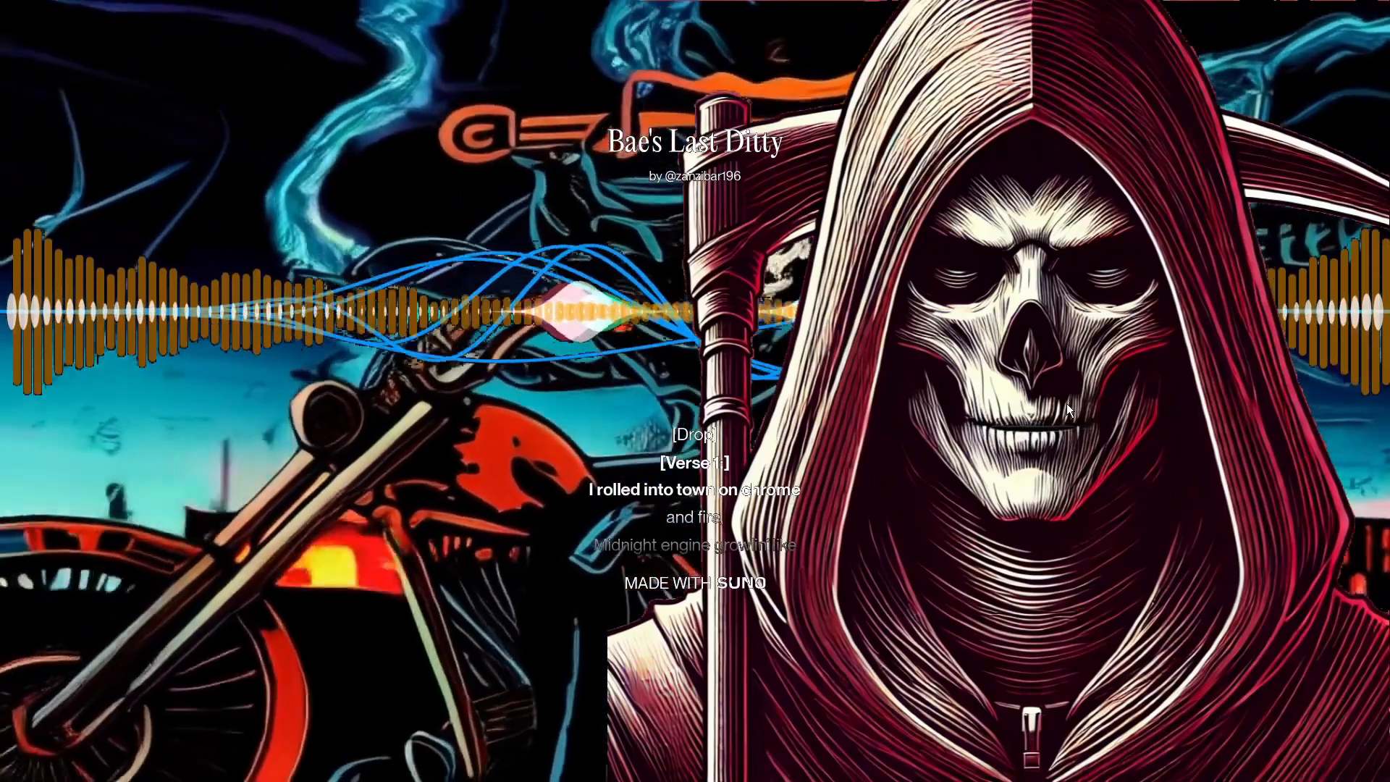
{"action": "key", "text": "Escape"}
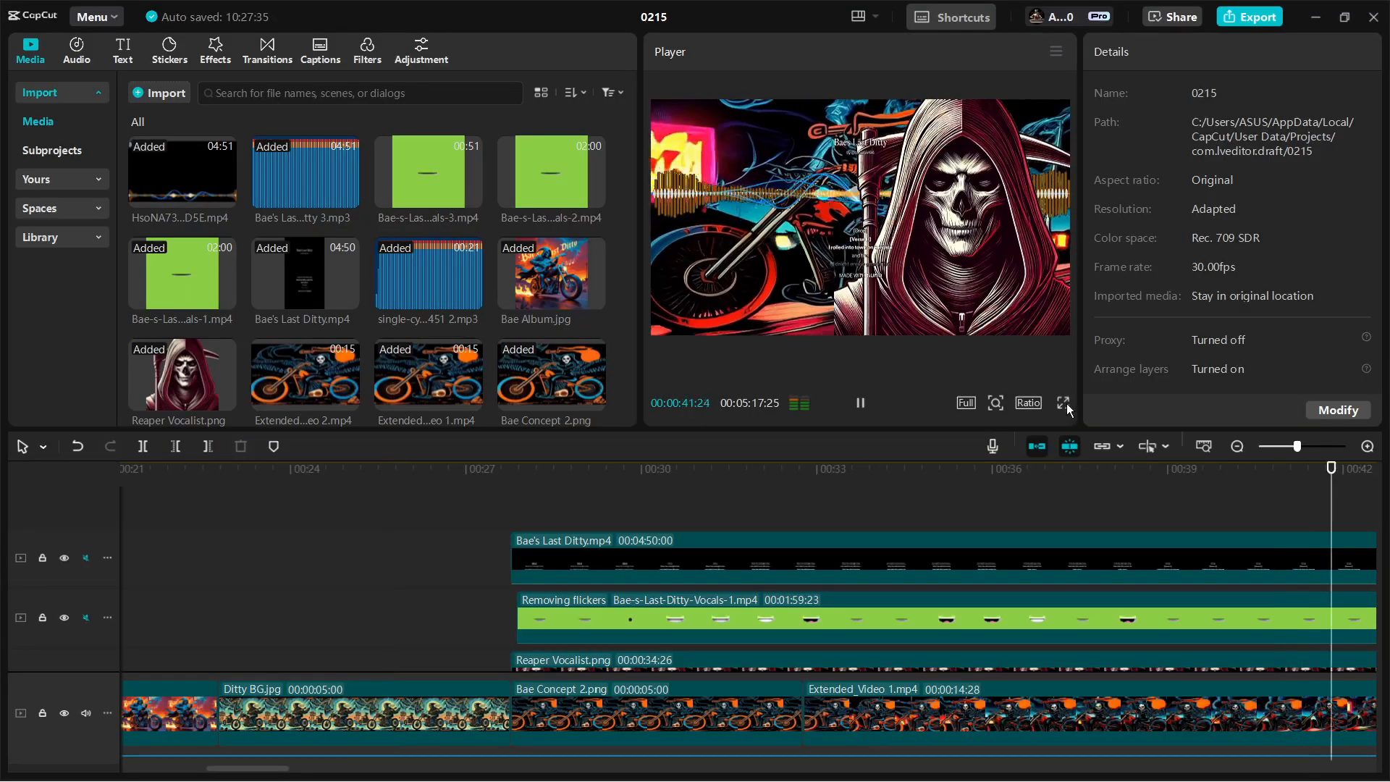
{"action": "key", "text": "space"}
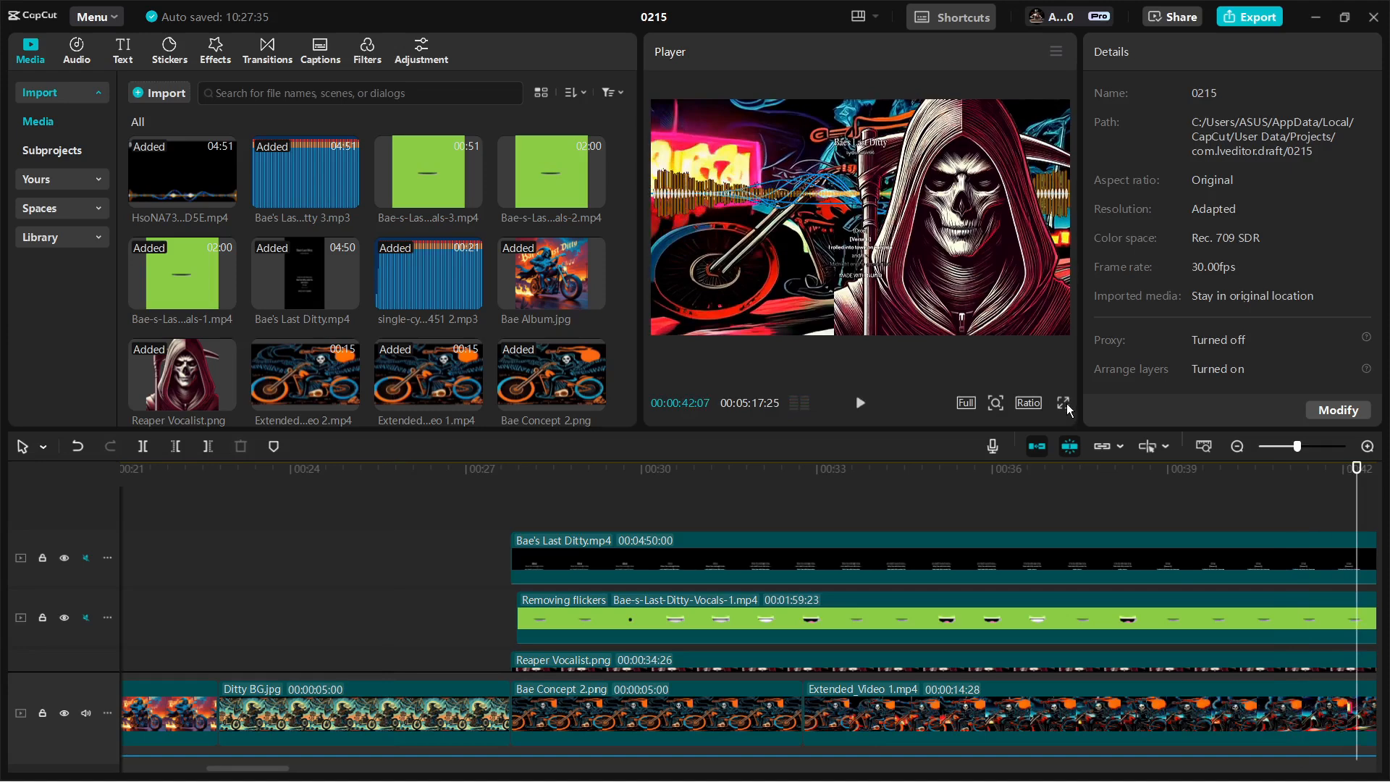